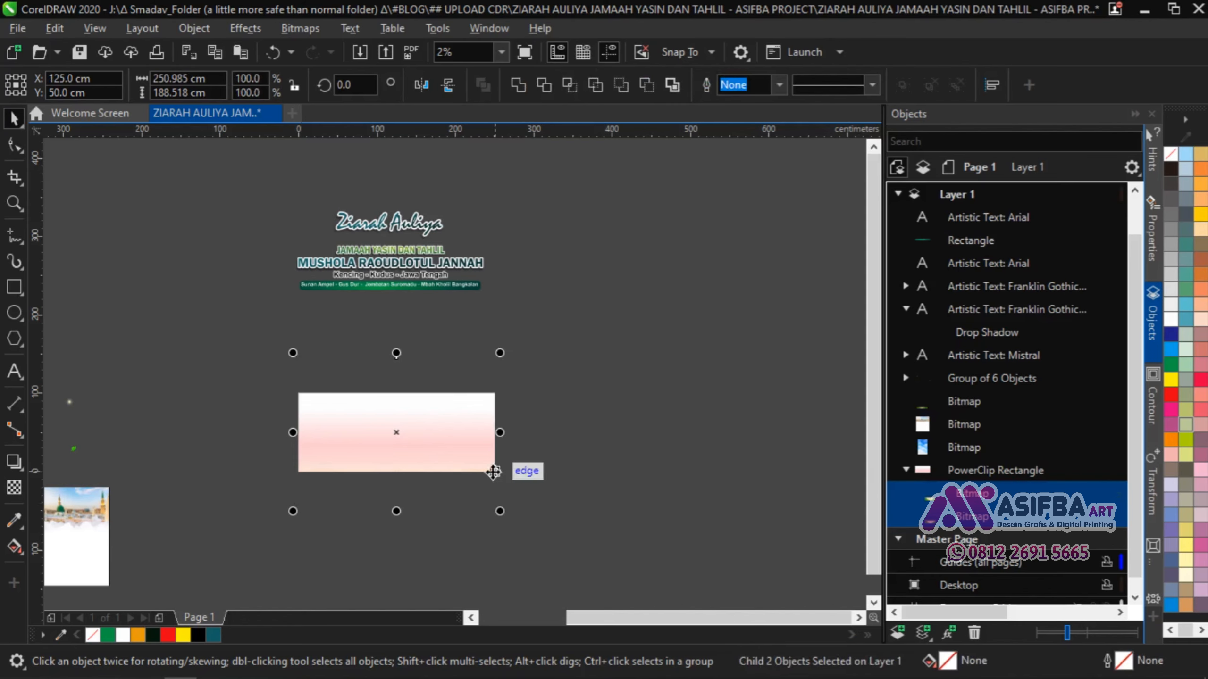
Shift the two selected background bitmaps up inside the PowerClip so the green leaves line the banner's lower edge.
drag(388, 449, 401, 405)
scroll(401, 404, up, 2)
scroll(392, 400, up, 2)
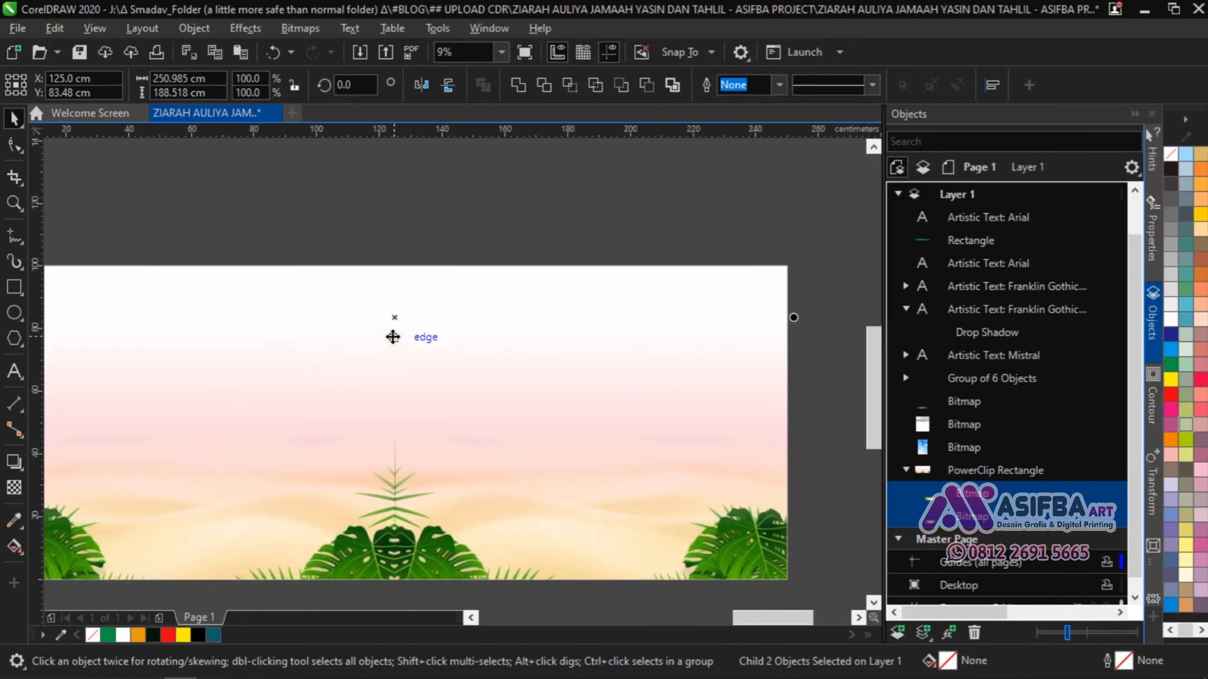
drag(391, 334, 394, 289)
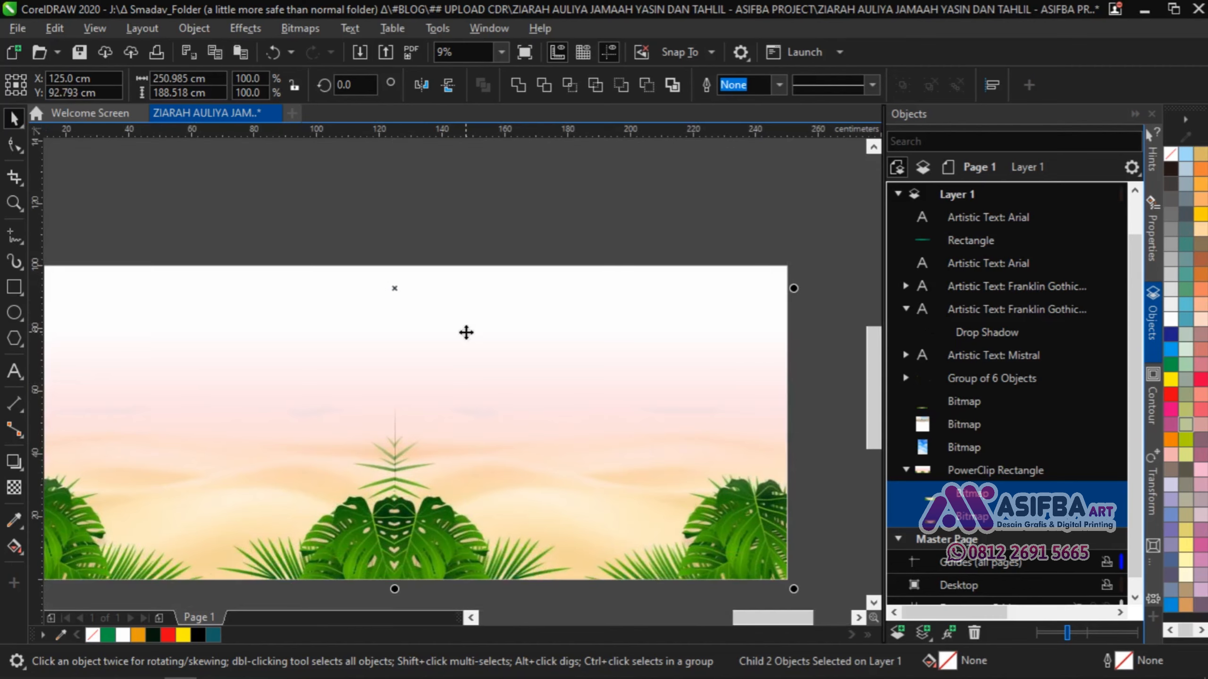
scroll(466, 332, down, 1)
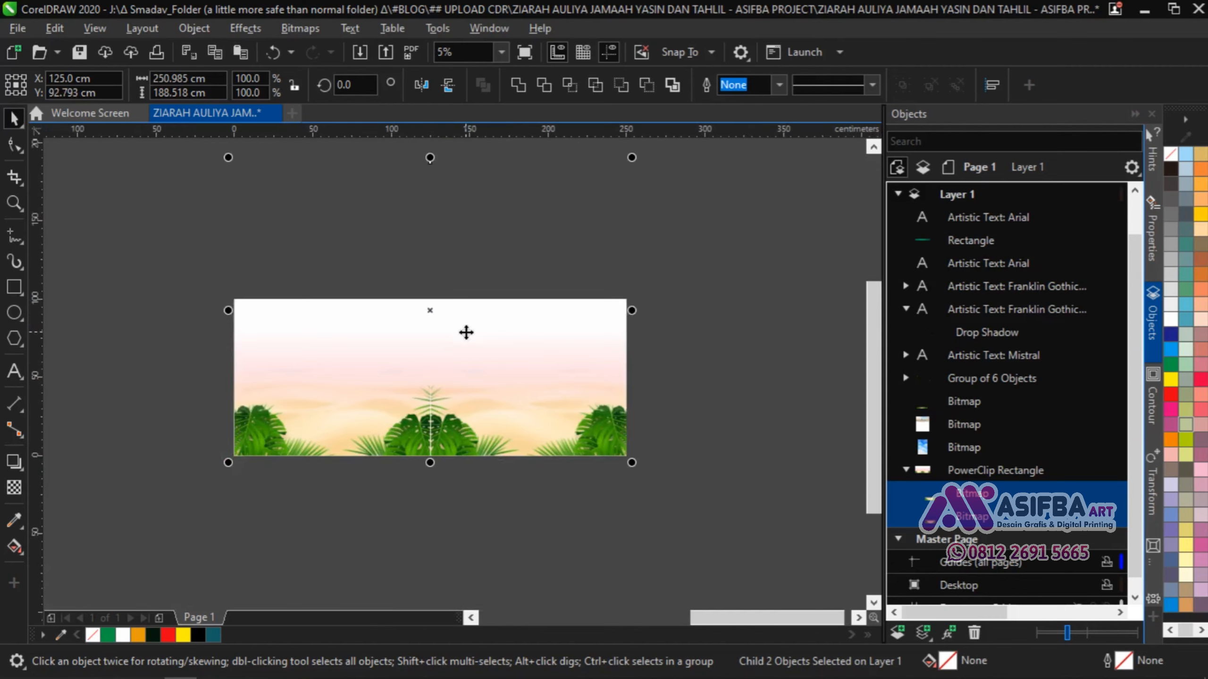
click(508, 528)
Move the blue sky bitmap onto the banner so it covers the upper-left corner.
drag(341, 493, 736, 394)
scroll(736, 394, down, 1)
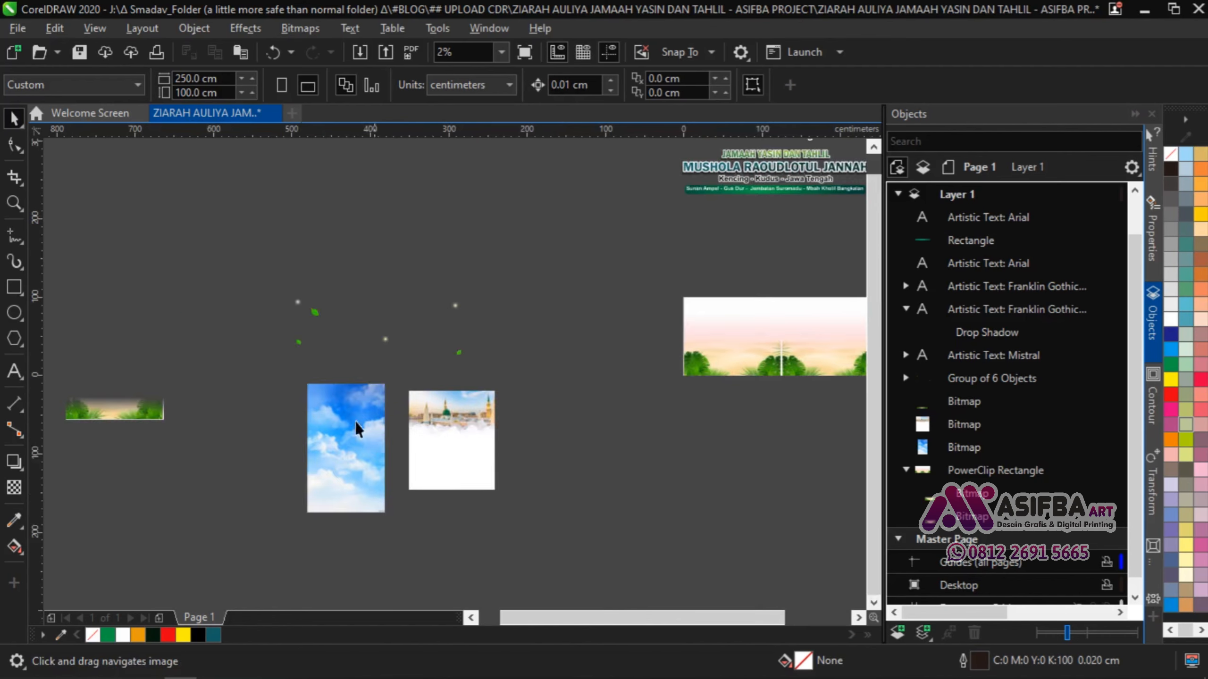
drag(355, 420, 229, 444)
drag(226, 453, 585, 361)
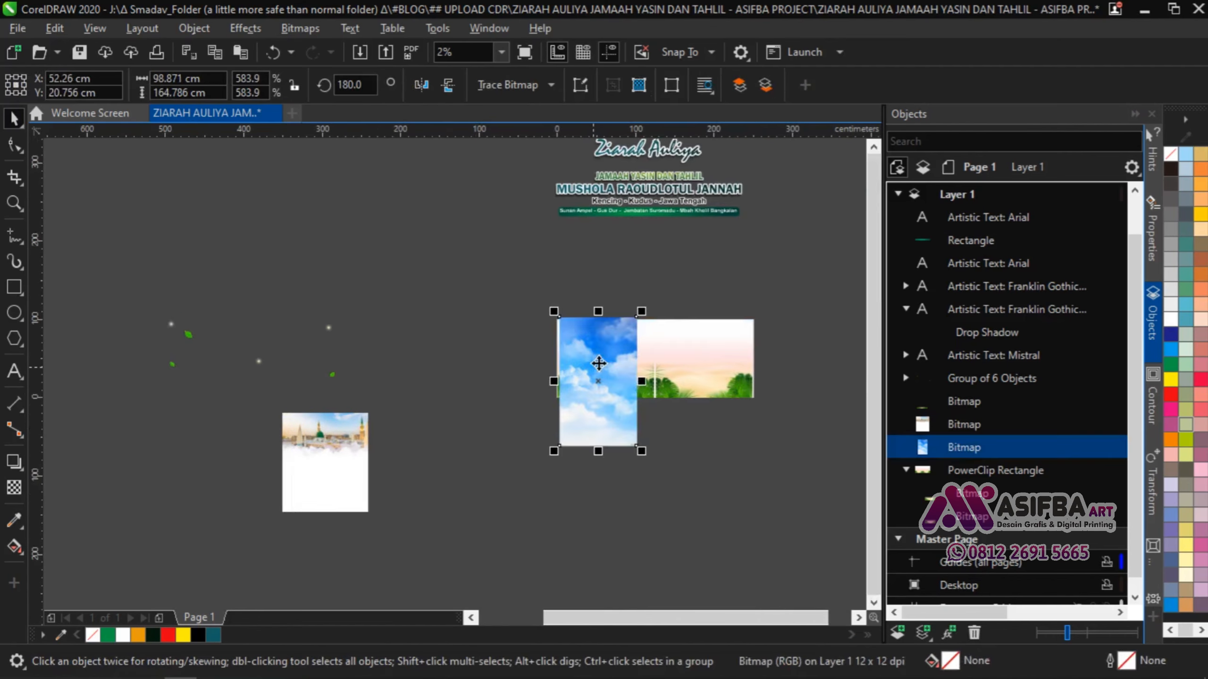
scroll(585, 361, up, 2)
drag(509, 368, 438, 365)
Apply a fountain transparency to the sky bitmap, keeping its upper-left corner solid and fading it out diagonally towards the lower right.
click(14, 487)
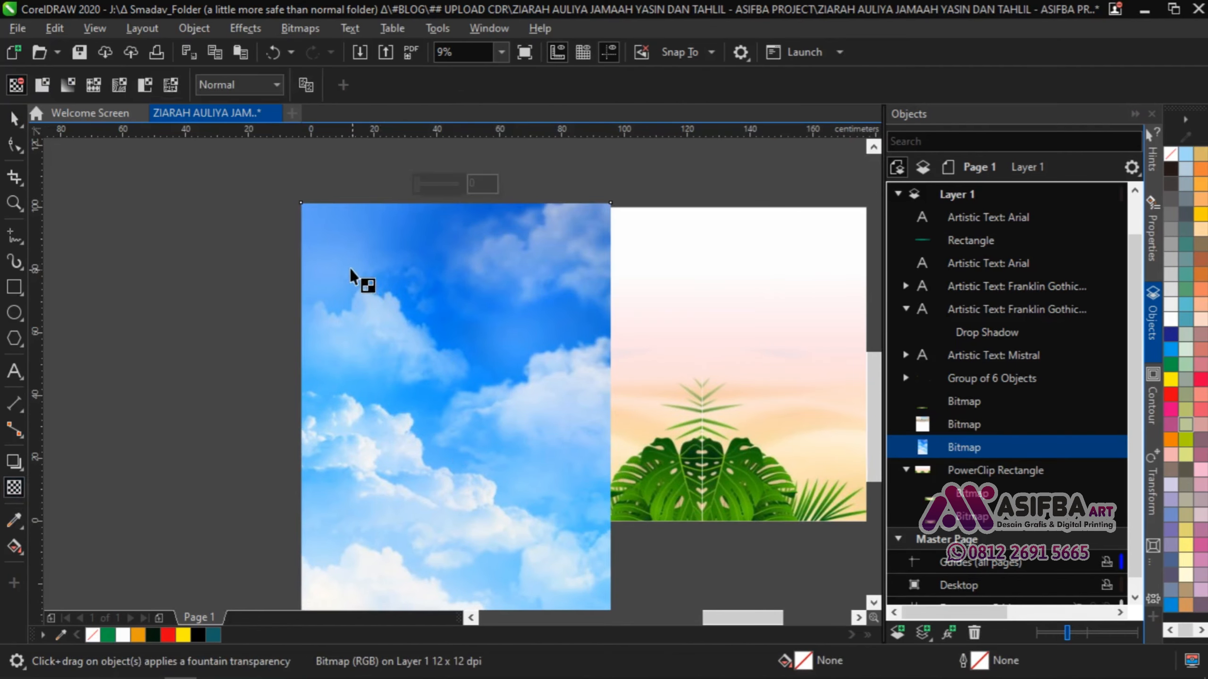
drag(349, 268, 394, 363)
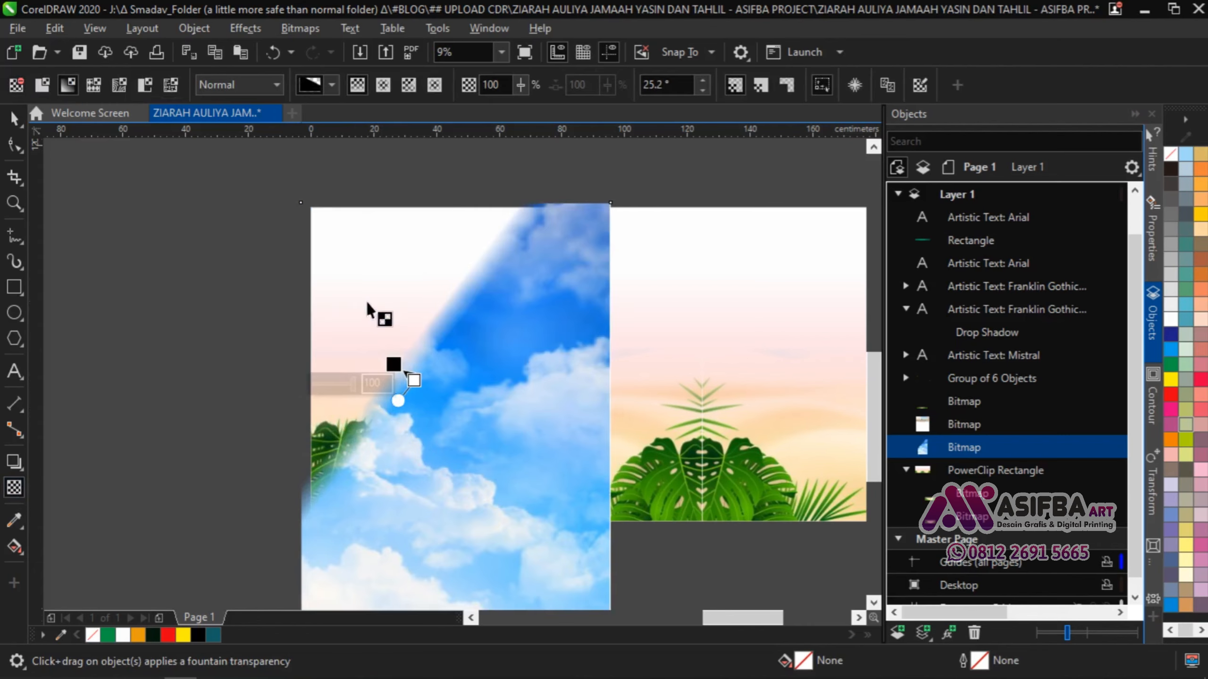
key(ctrl+z)
drag(350, 269, 326, 256)
drag(422, 386, 412, 358)
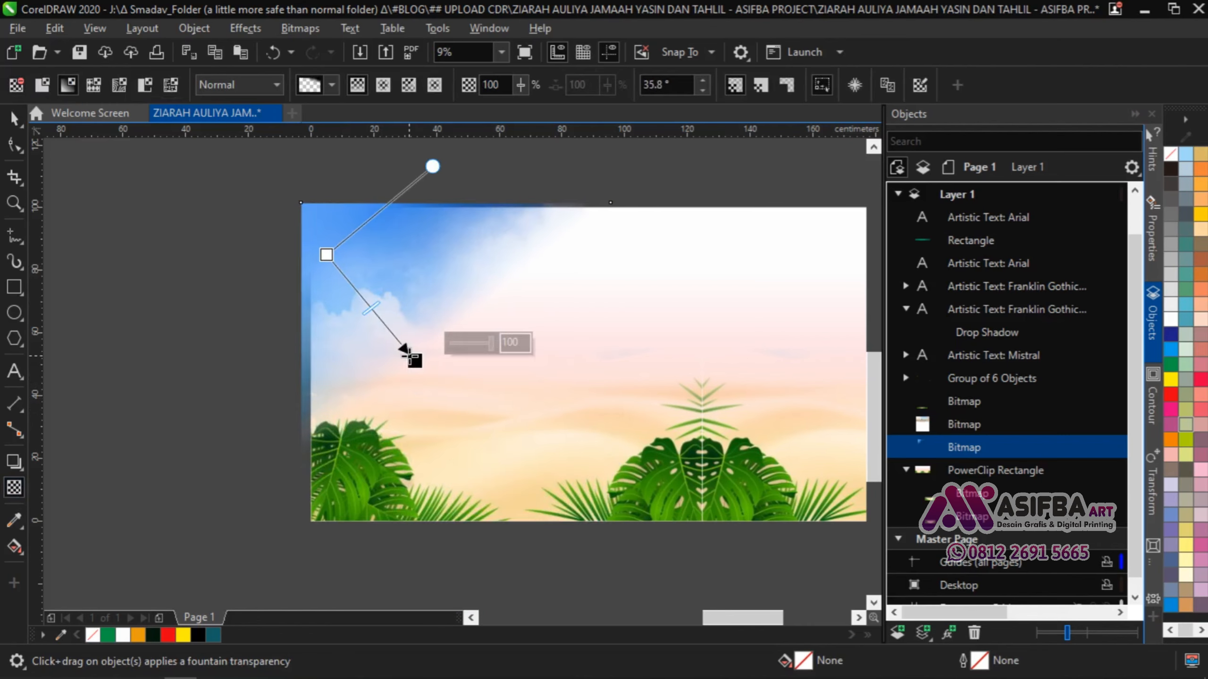
click(211, 394)
key(space)
Place the faded sky bitmap inside the banner rectangle with PowerClip.
click(468, 312)
drag(469, 311, 383, 323)
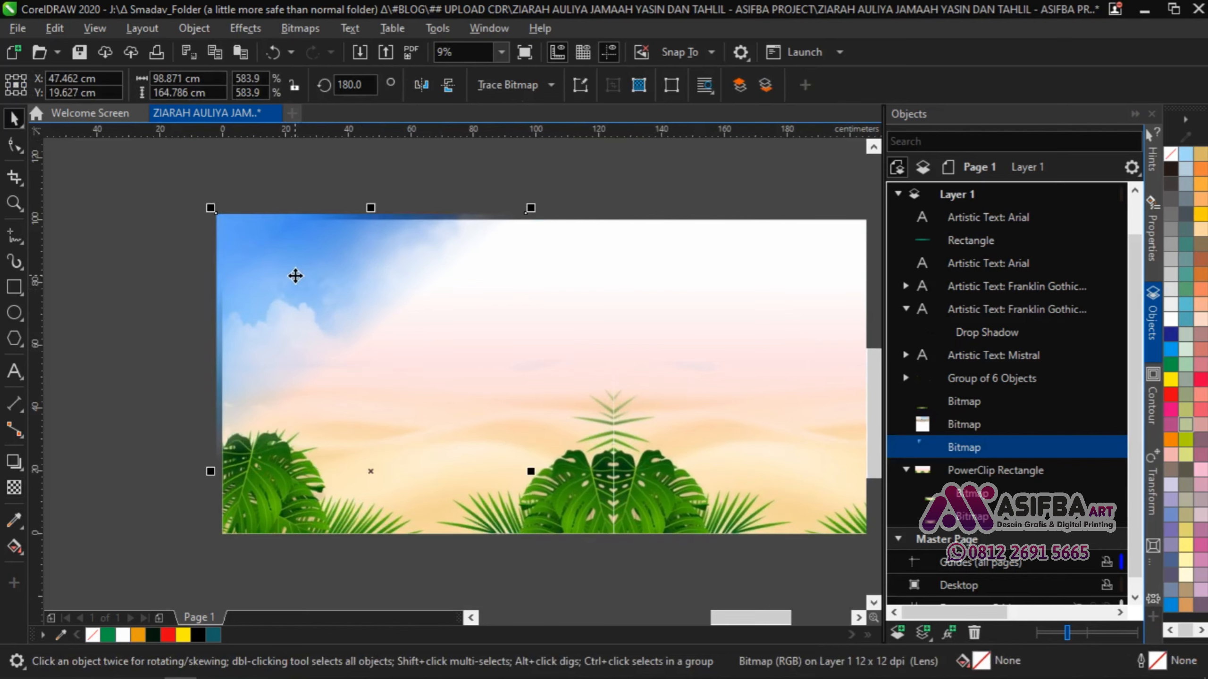
scroll(294, 275, down, 2)
right_click(296, 276)
click(364, 409)
click(524, 285)
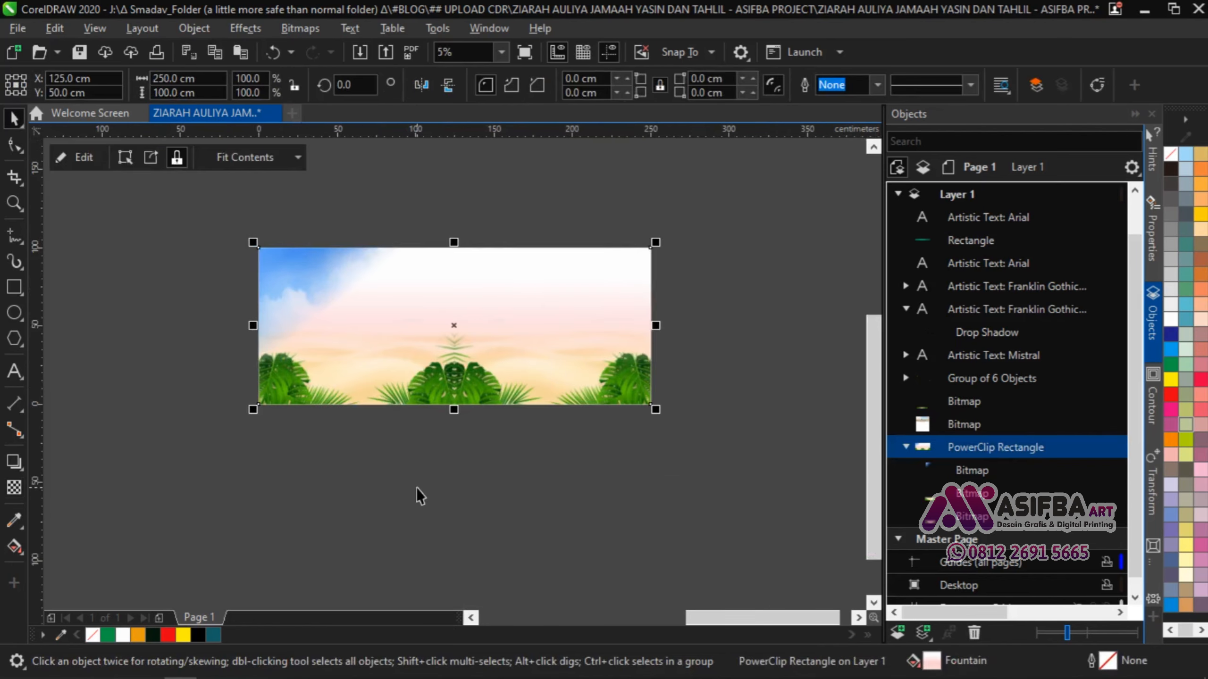
Move the mosque bitmap onto the banner, flush with its upper-right corner.
drag(416, 487, 634, 347)
scroll(407, 372, down, 2)
mouse_move(407, 371)
mouse_down()
mouse_move(753, 278)
mouse_move(331, 399)
mouse_move(399, 370)
mouse_up()
scroll(754, 278, up, 3)
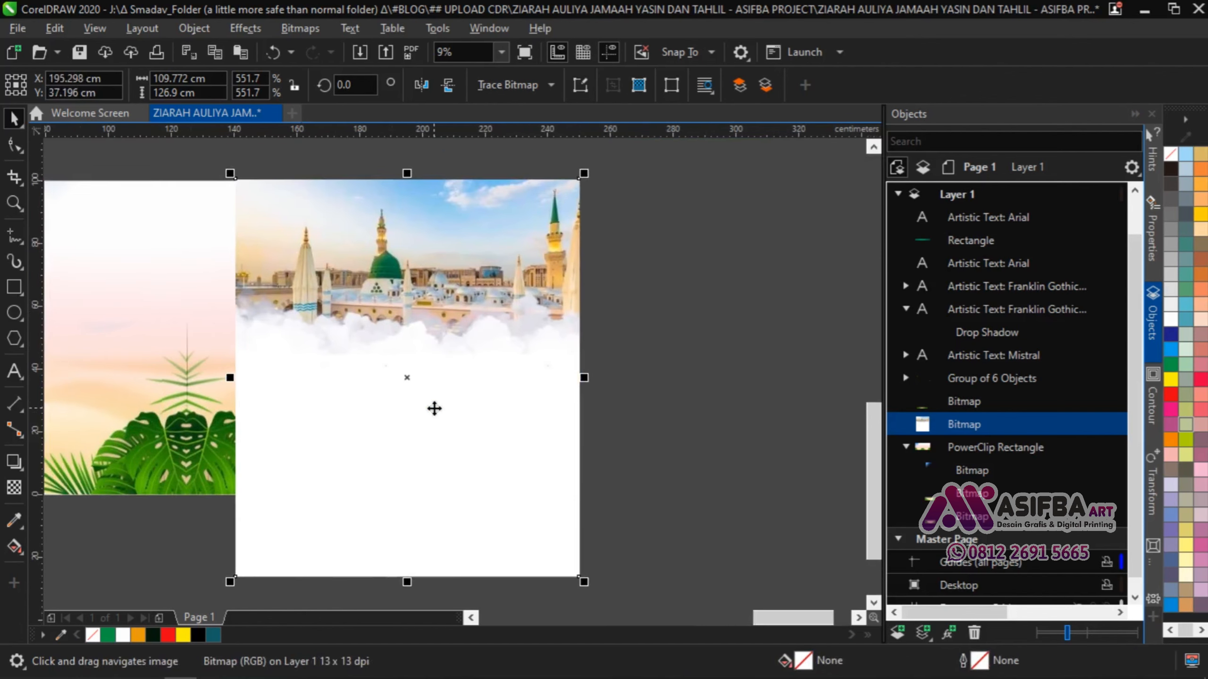
Apply a fountain transparency to the mosque bitmap so it fades out diagonally towards the lower left.
click(15, 487)
drag(455, 285, 421, 350)
drag(455, 284, 380, 318)
click(632, 319)
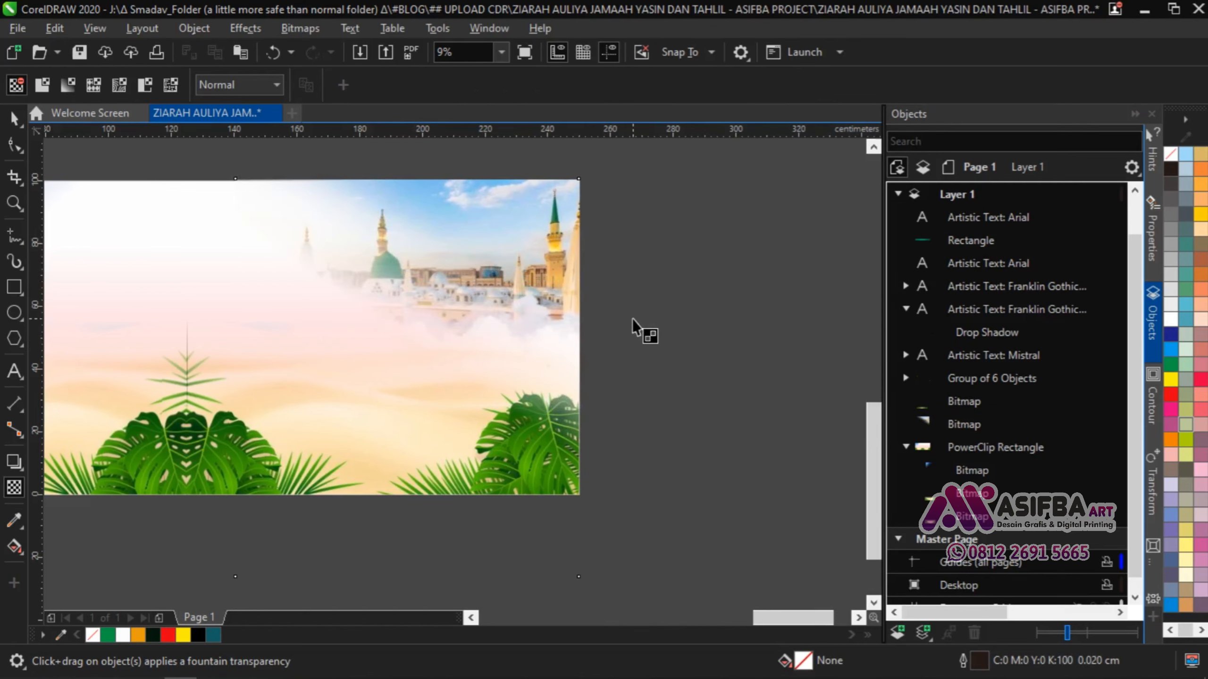
key(space)
Edit the PowerClip contents and start the sky's fountain transparency at the banner's upper-left corner, finishing the edit.
scroll(633, 319, down, 2)
click(441, 325)
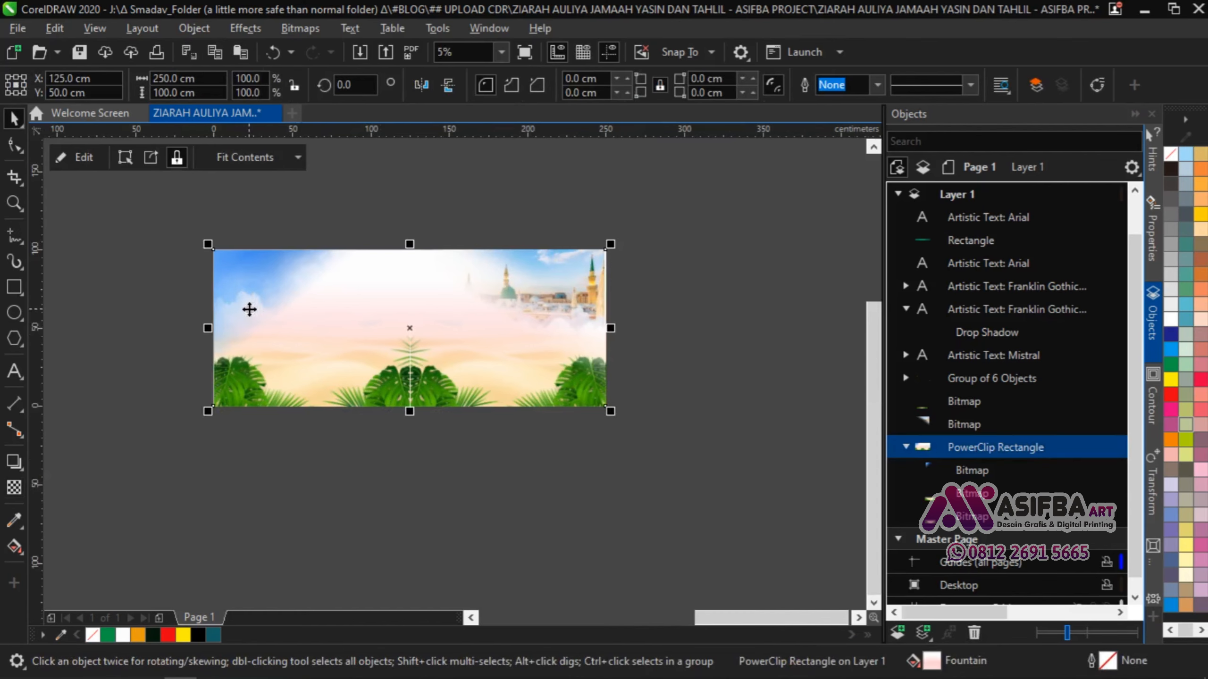
click(78, 153)
click(254, 289)
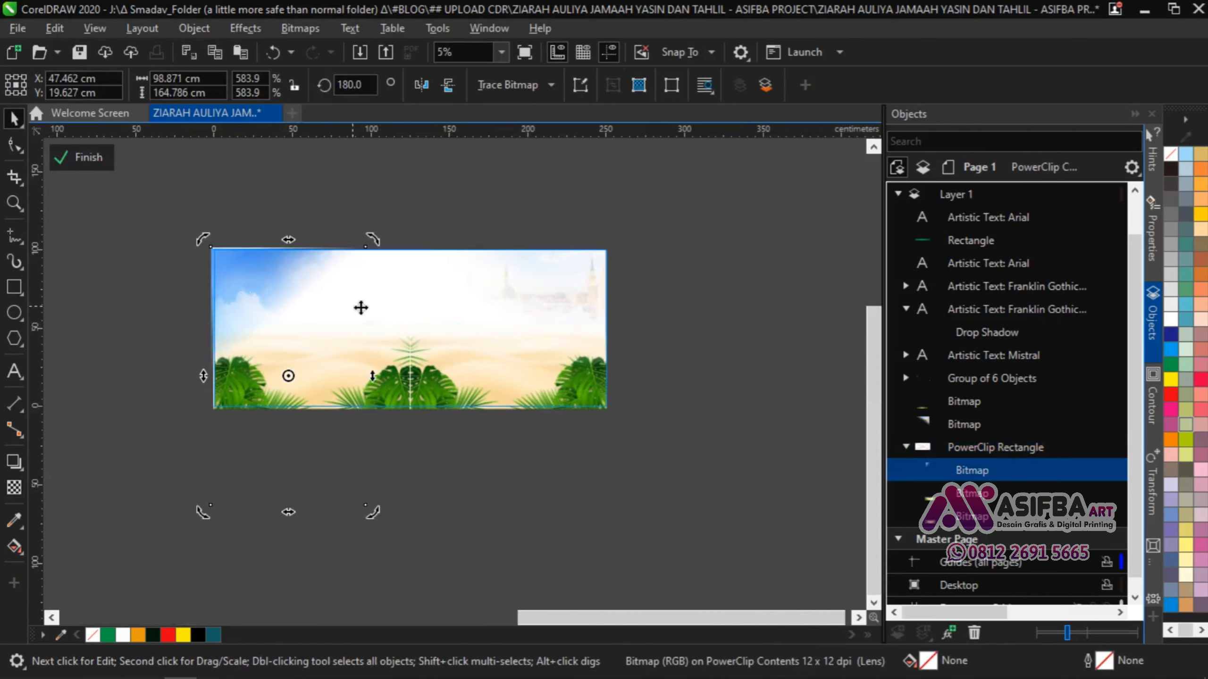
click(270, 298)
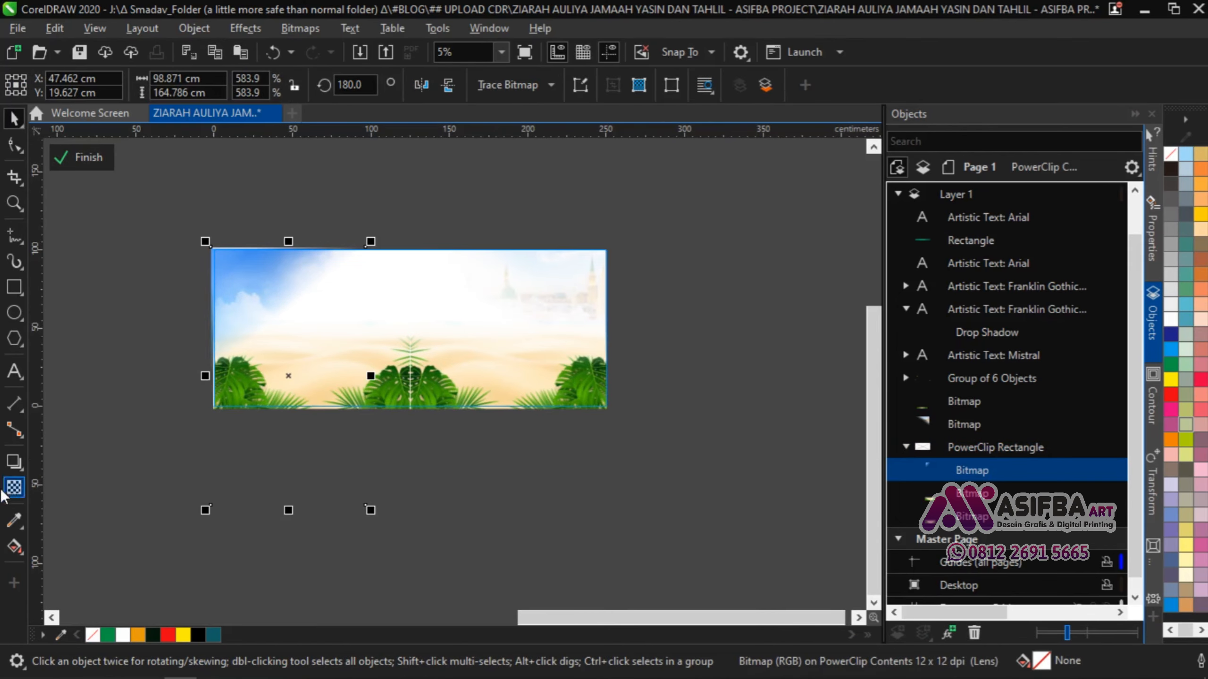
click(15, 488)
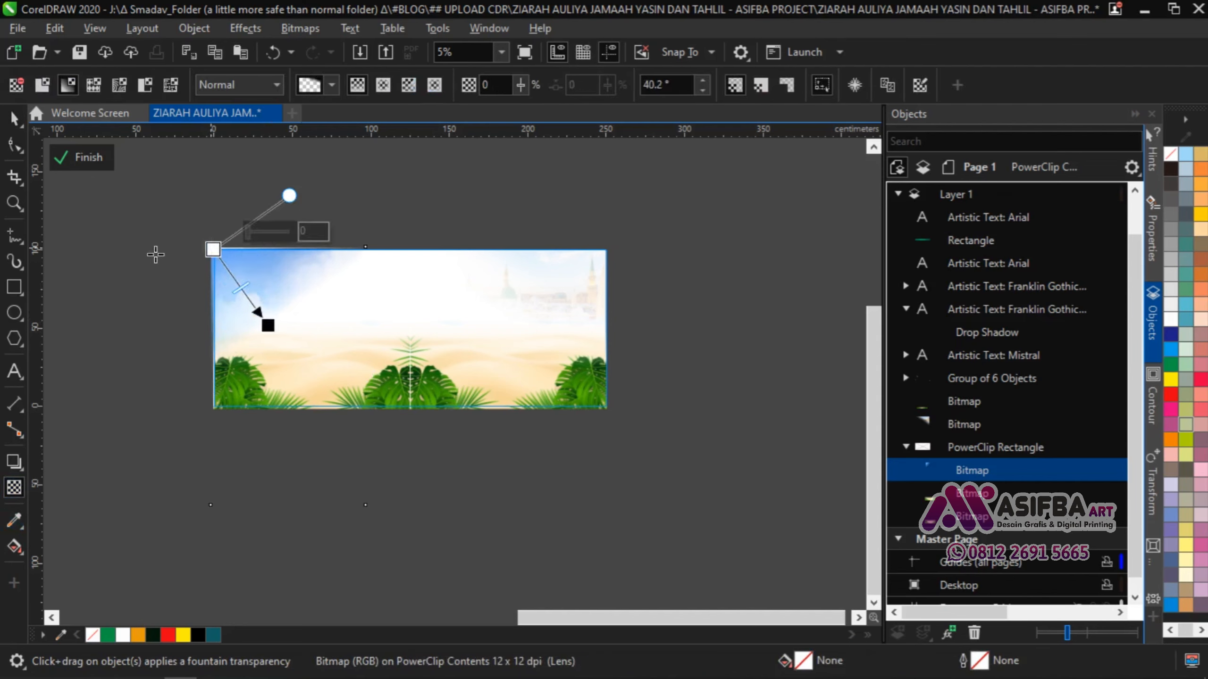
click(156, 262)
click(95, 159)
Place the faded mosque bitmap inside the banner rectangle with PowerClip.
click(551, 301)
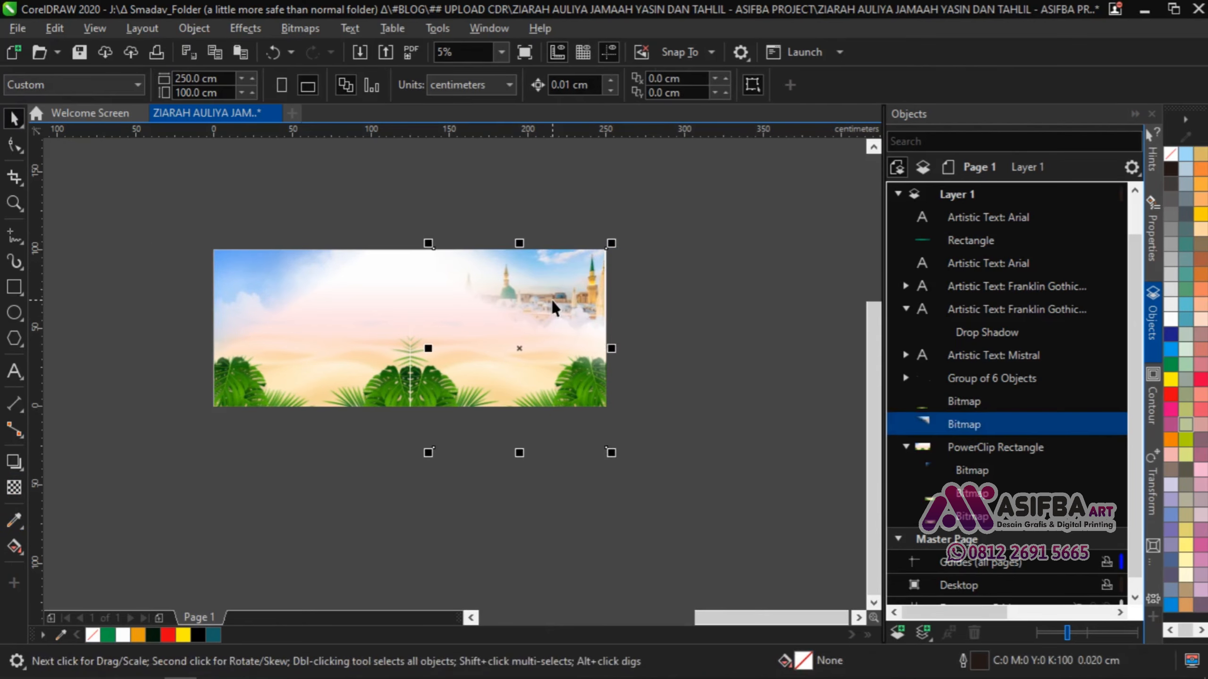
right_click(551, 300)
key(Escape)
click(369, 340)
click(670, 474)
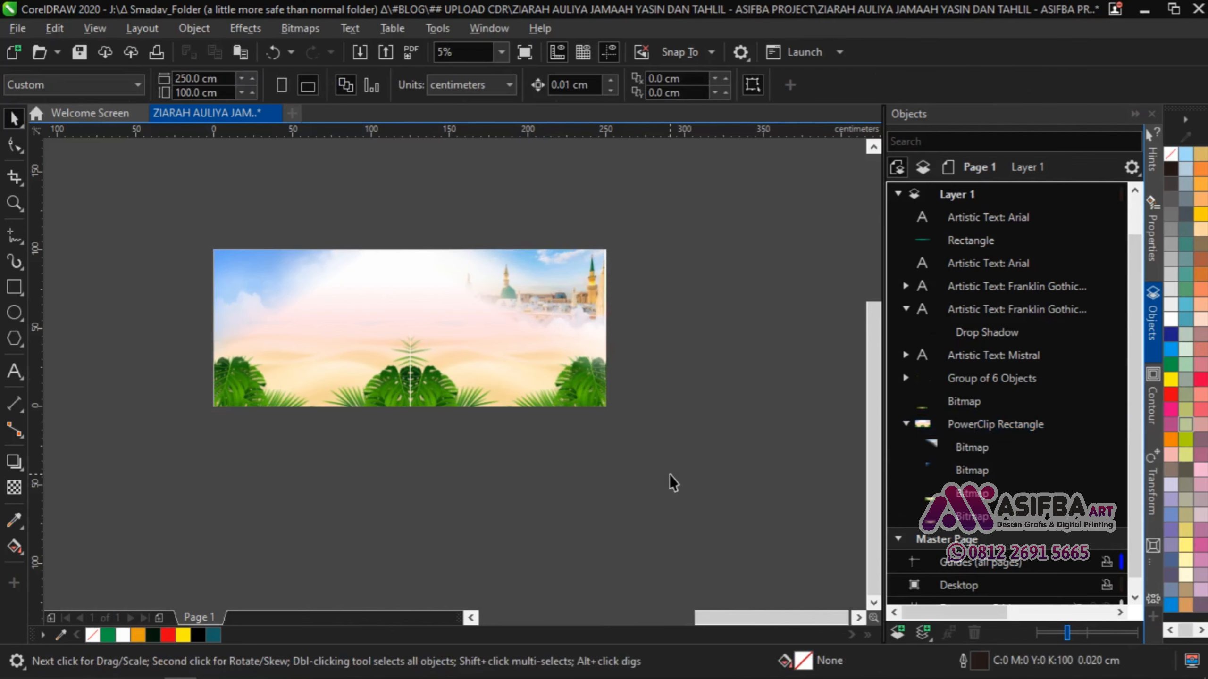
Move the group of small leaves and sparkles onto the banner, spreading it across the sky, mosque and foliage.
scroll(666, 470, down, 2)
drag(74, 375, 580, 395)
scroll(580, 394, up, 2)
scroll(464, 409, up, 1)
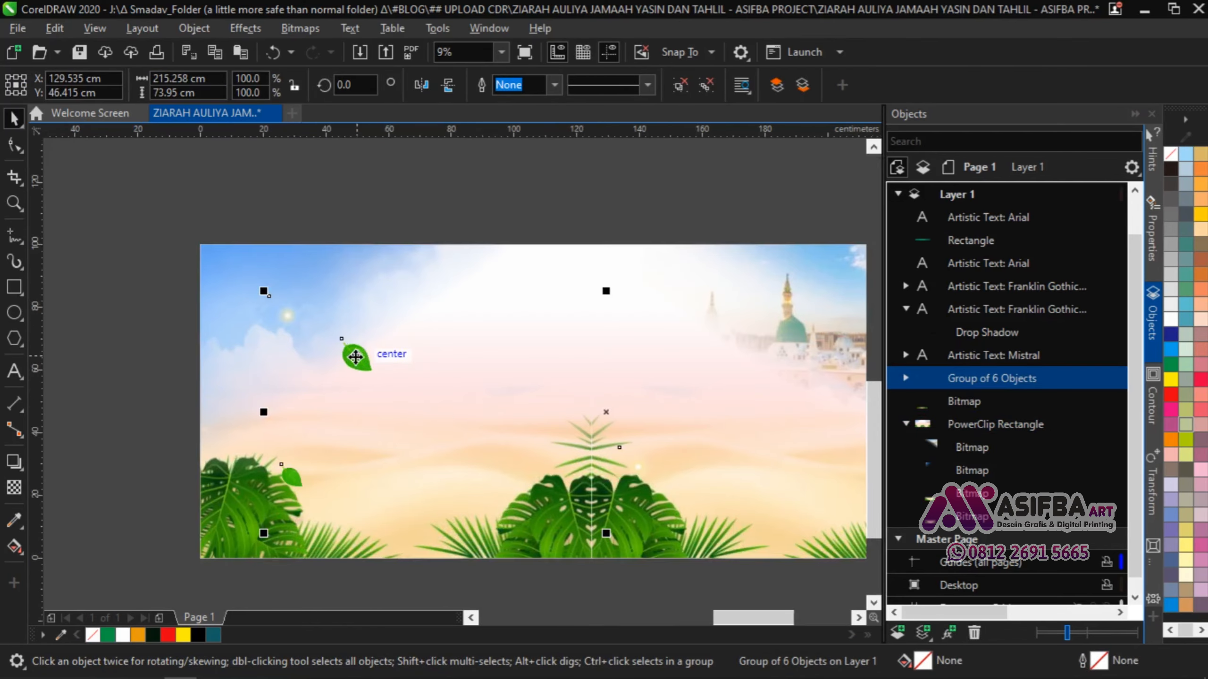
drag(354, 348, 296, 364)
scroll(296, 363, down, 1)
scroll(656, 399, up, 2)
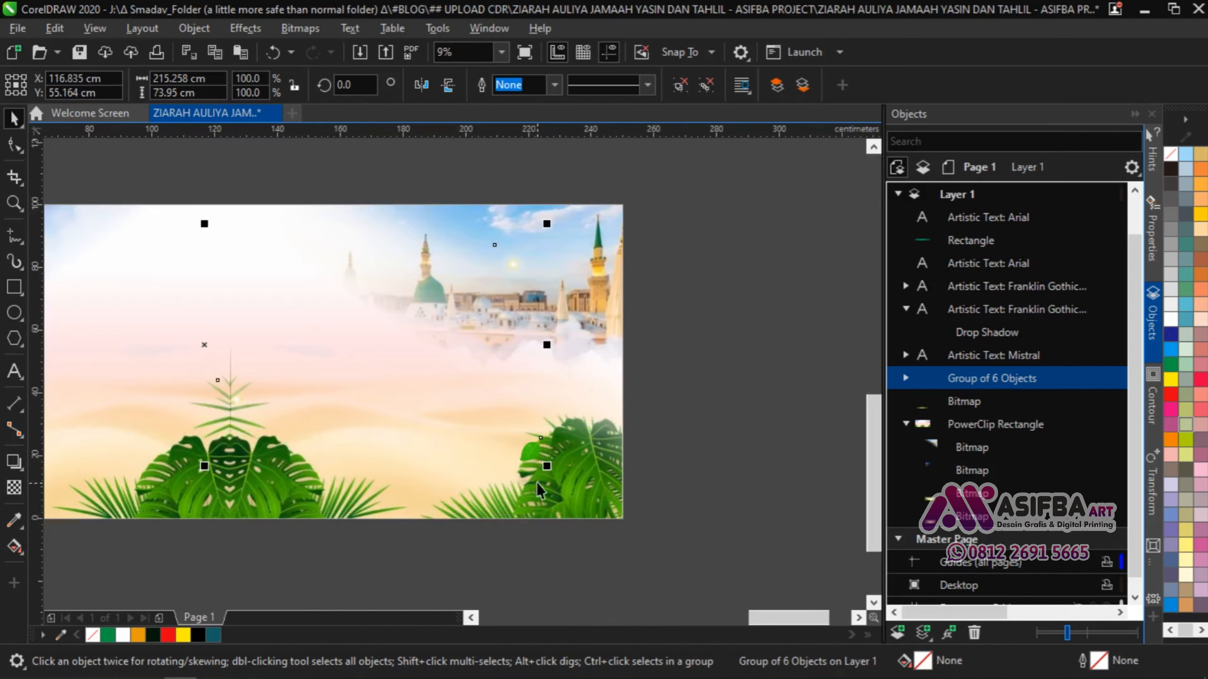
scroll(579, 451, down, 2)
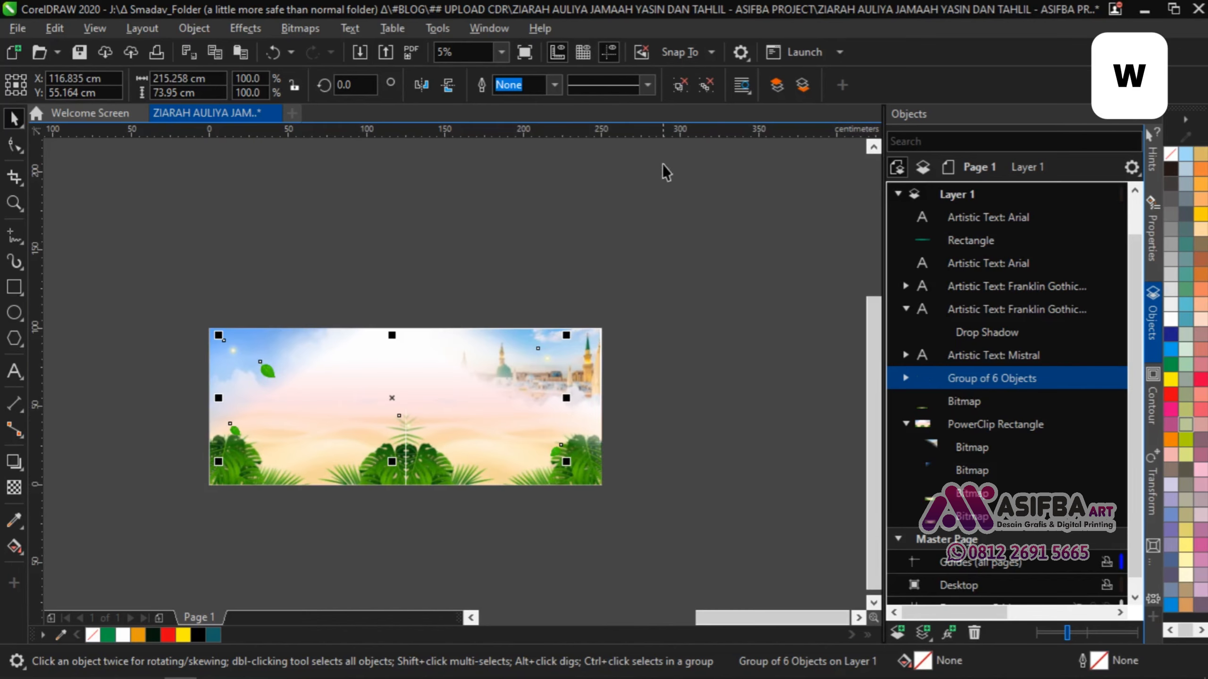
Ungroup the leaves and sparkles and move the right-hand small leaf up above the right foliage.
key(ctrl+u)
click(559, 450)
scroll(561, 447, up, 5)
drag(565, 445, 647, 316)
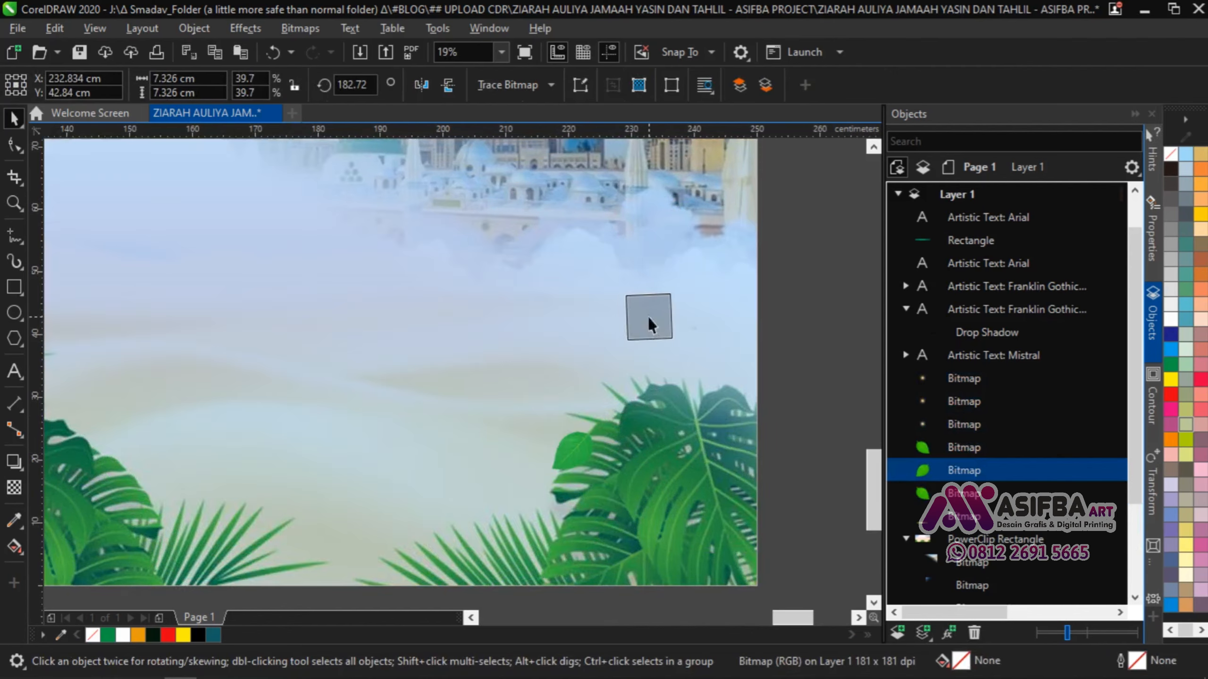
scroll(665, 356, down, 5)
Move the middle sparkle down onto the central foliage at the banner's lower edge.
click(719, 417)
scroll(544, 420, up, 1)
drag(589, 499, 304, 260)
scroll(379, 267, up, 1)
drag(379, 267, 325, 434)
scroll(236, 318, down, 1)
click(664, 431)
scroll(663, 447, down, 1)
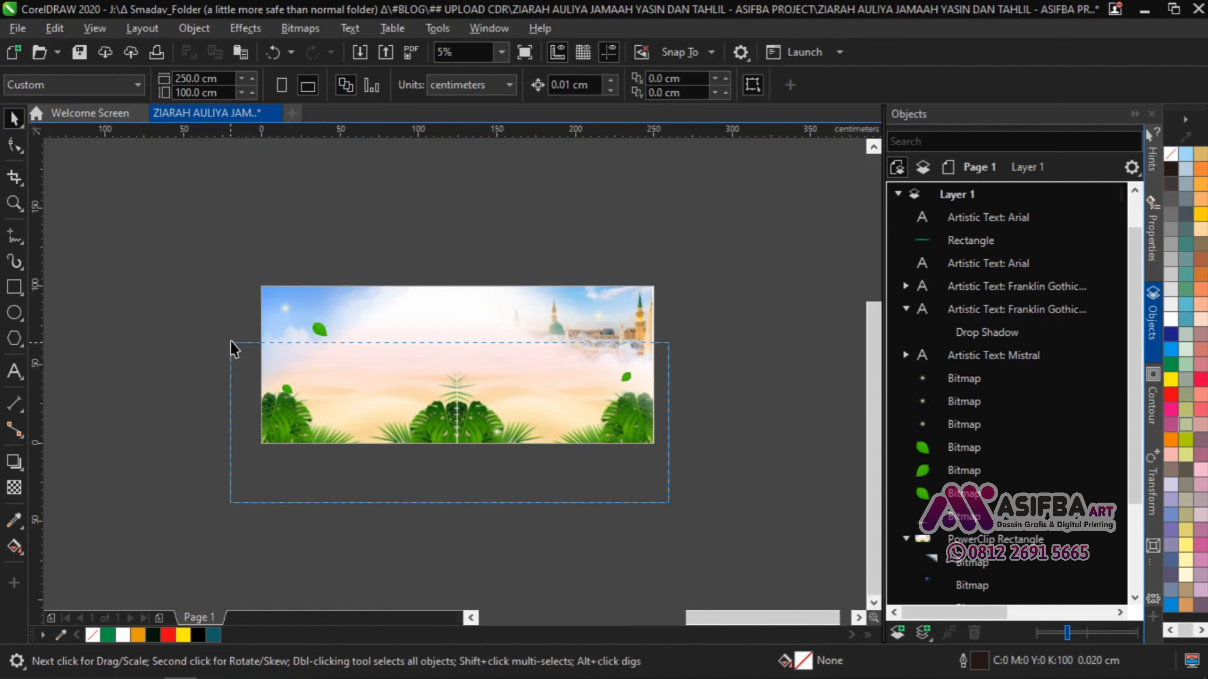
Select the three leaves and three sparkles without the banner background and group them.
drag(230, 341, 260, 278)
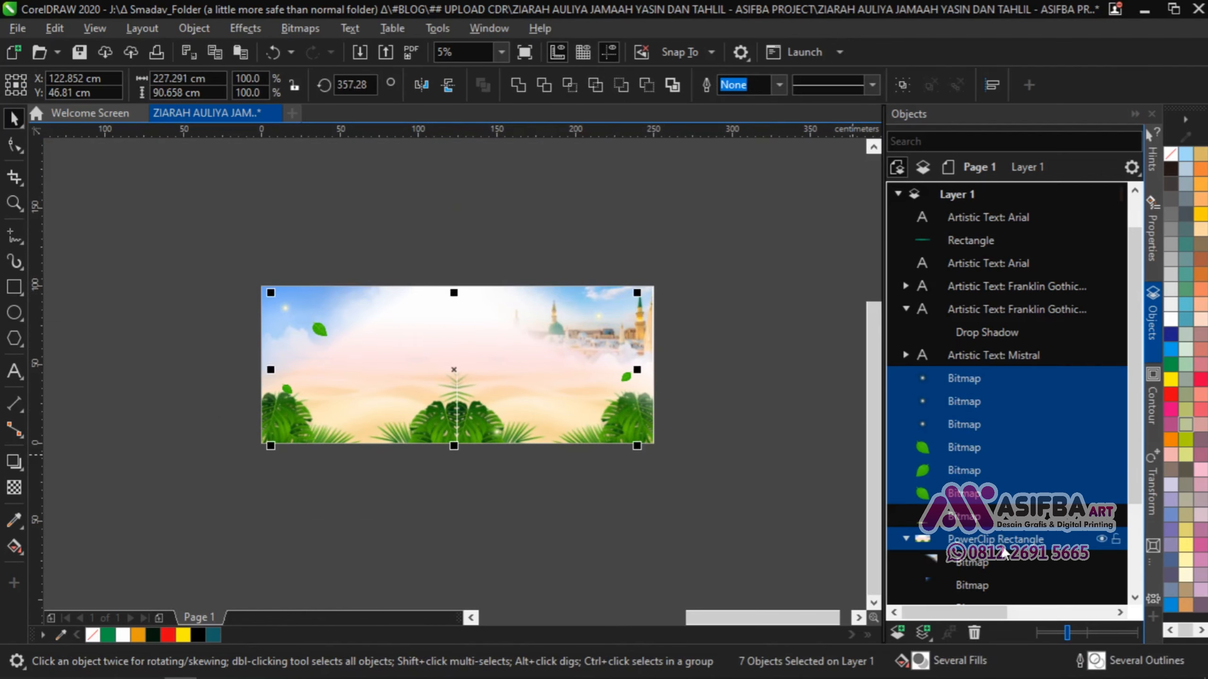
key(ctrl+g)
click(753, 538)
scroll(610, 413, down, 1)
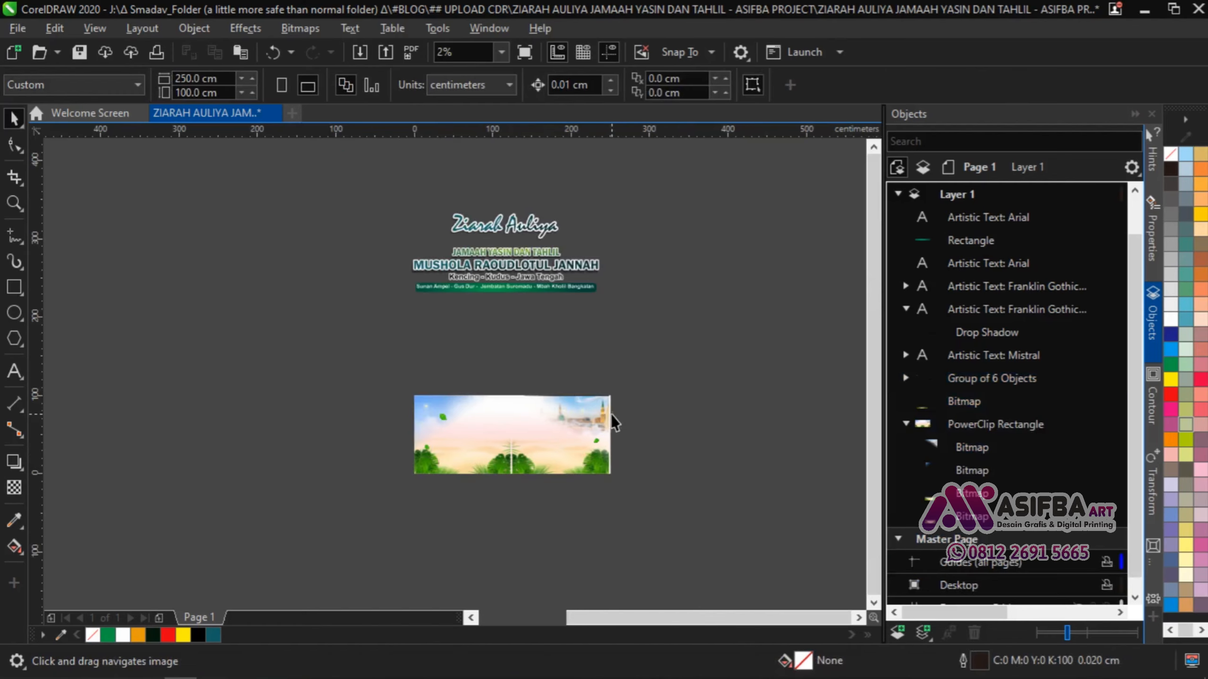
Move the "Ziarah Auliya" title to the upper part of the banner and centre it horizontally on the background.
drag(547, 216, 519, 397)
scroll(541, 423, up, 1)
scroll(513, 391, down, 1)
shift+click(497, 433)
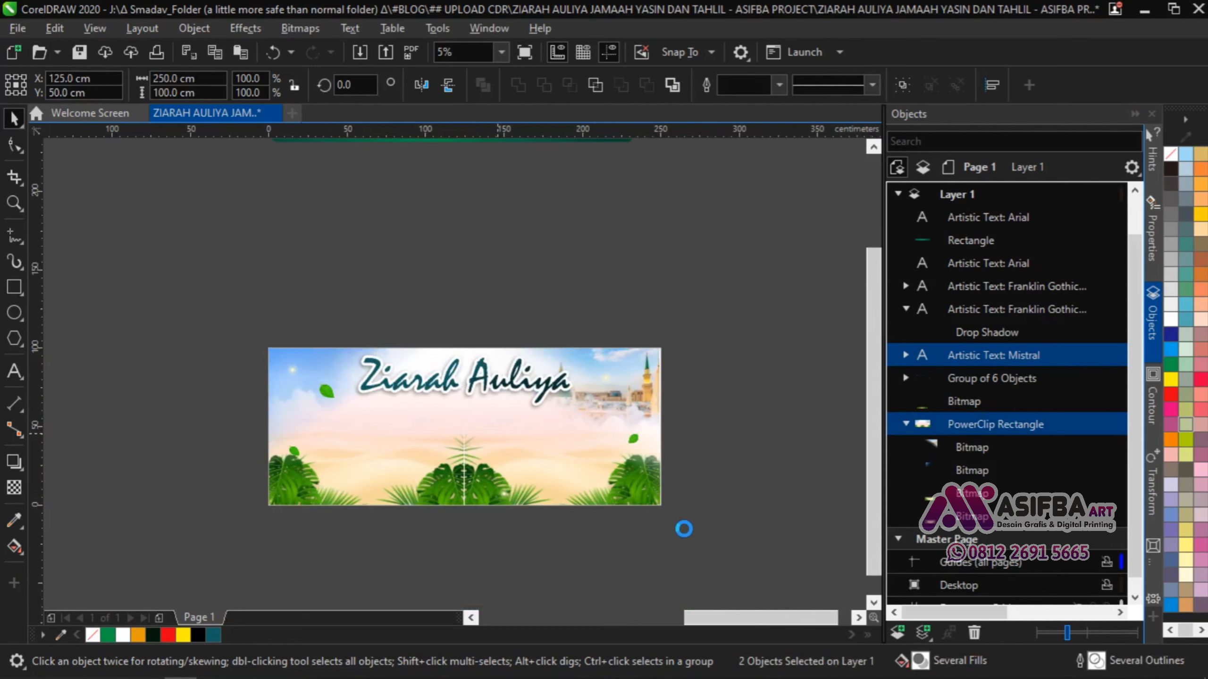
click(684, 529)
Select the remaining text lines with the green bar and move them onto the banner below the title.
drag(640, 325, 617, 455)
scroll(616, 455, down, 1)
drag(668, 400, 413, 266)
drag(508, 367, 541, 400)
scroll(538, 429, up, 2)
scroll(538, 429, up, 1)
scroll(540, 401, down, 1)
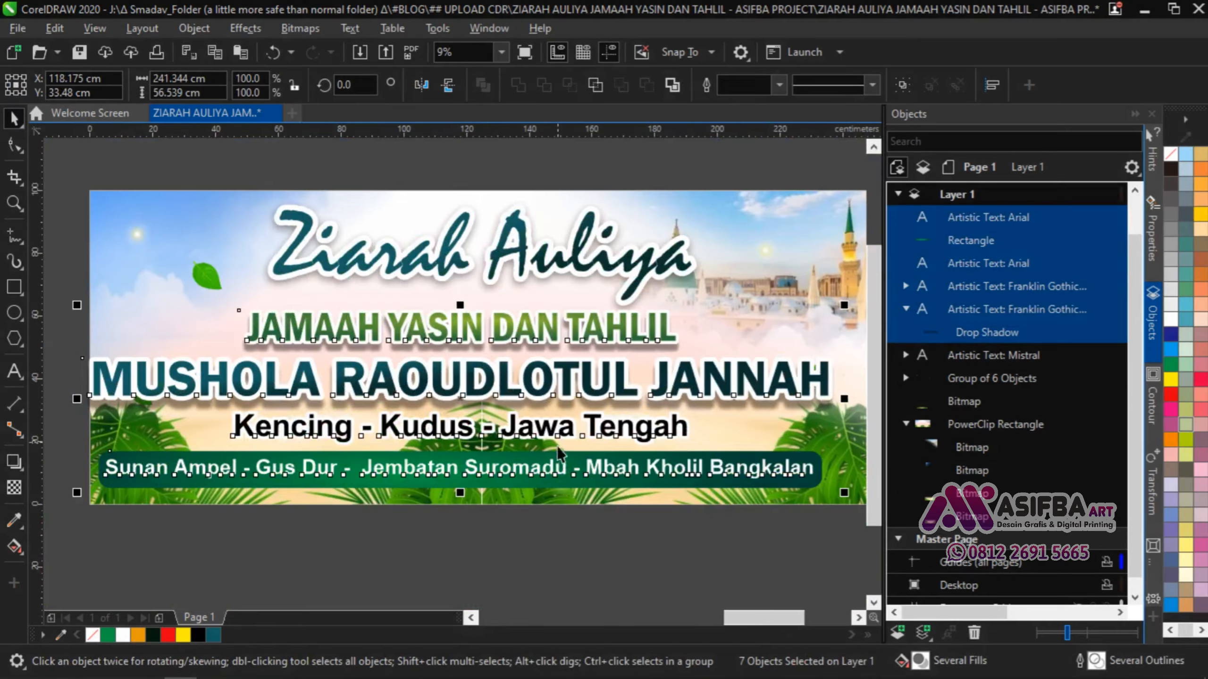
Nudge the text lines and green bar slightly down and centre them horizontally on the leaf and sparkle group.
scroll(552, 473, up, 1)
drag(553, 477, 562, 487)
scroll(568, 511, up, 1)
scroll(561, 485, down, 1)
shift+click(554, 514)
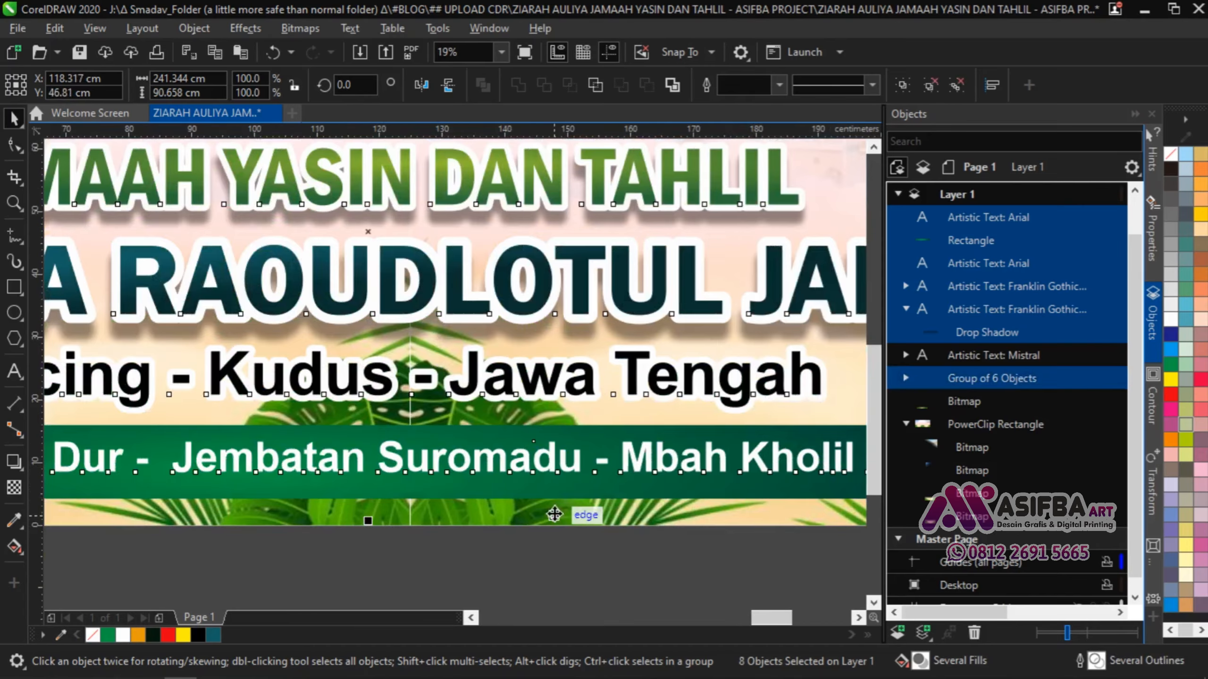
key(c)
scroll(566, 528, down, 2)
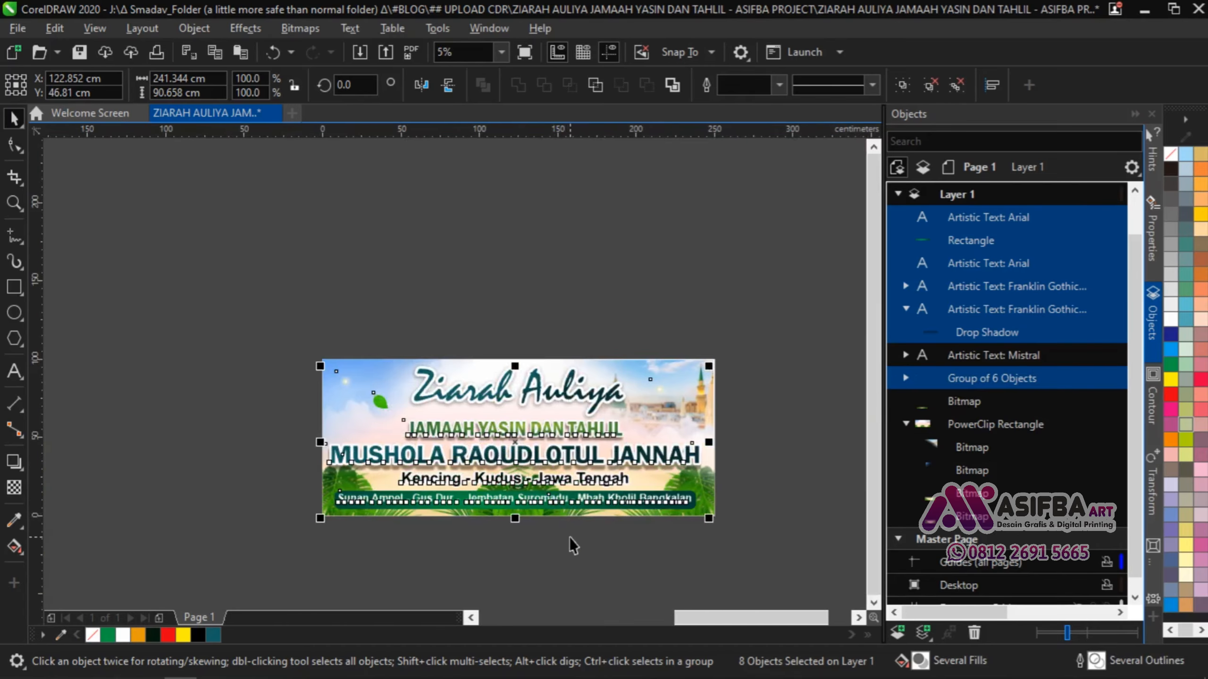
click(569, 536)
Add a drop shadow to the "MUSHOLA RAOUDLOTUL JANNAH" text, offset about 1.9 cm downward.
scroll(576, 479, up, 1)
click(551, 440)
click(15, 462)
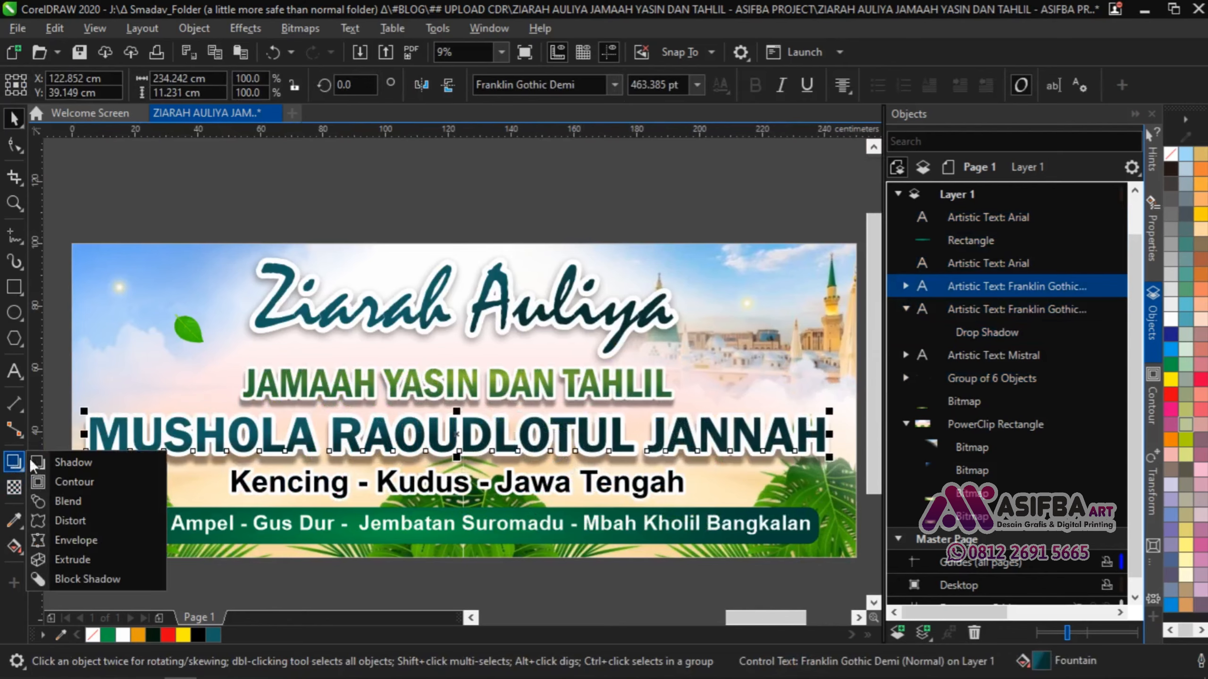
click(29, 459)
scroll(480, 459, up, 2)
drag(395, 459, 389, 472)
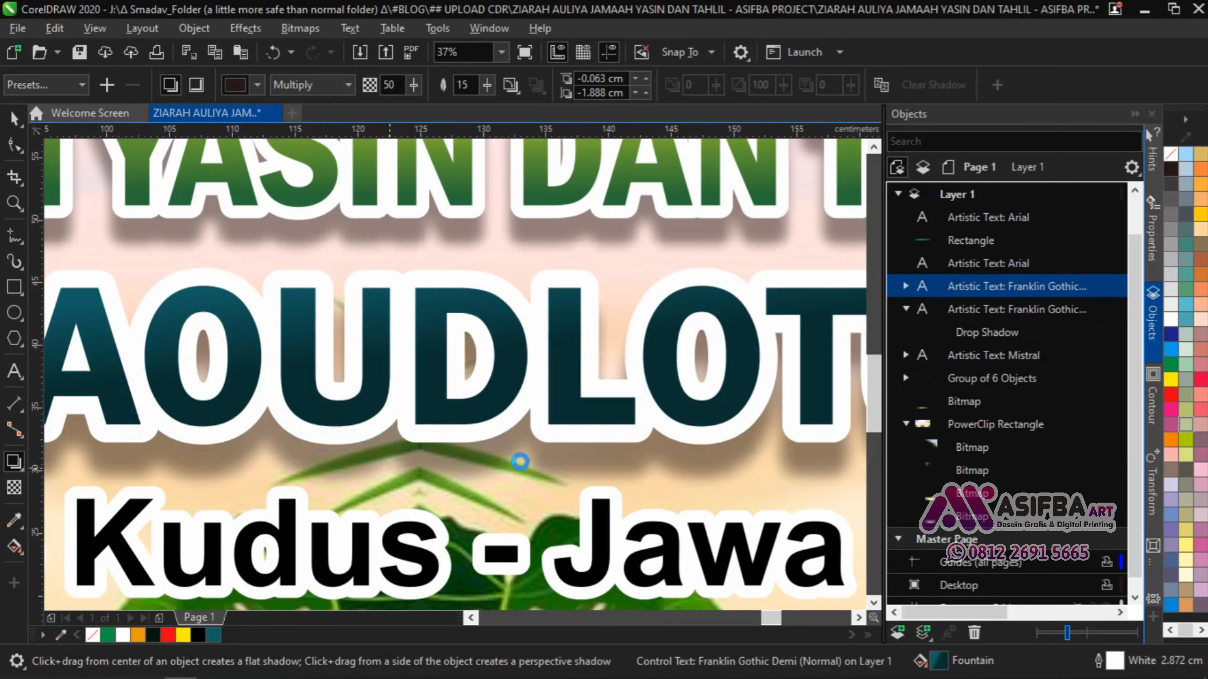
scroll(530, 440, down, 2)
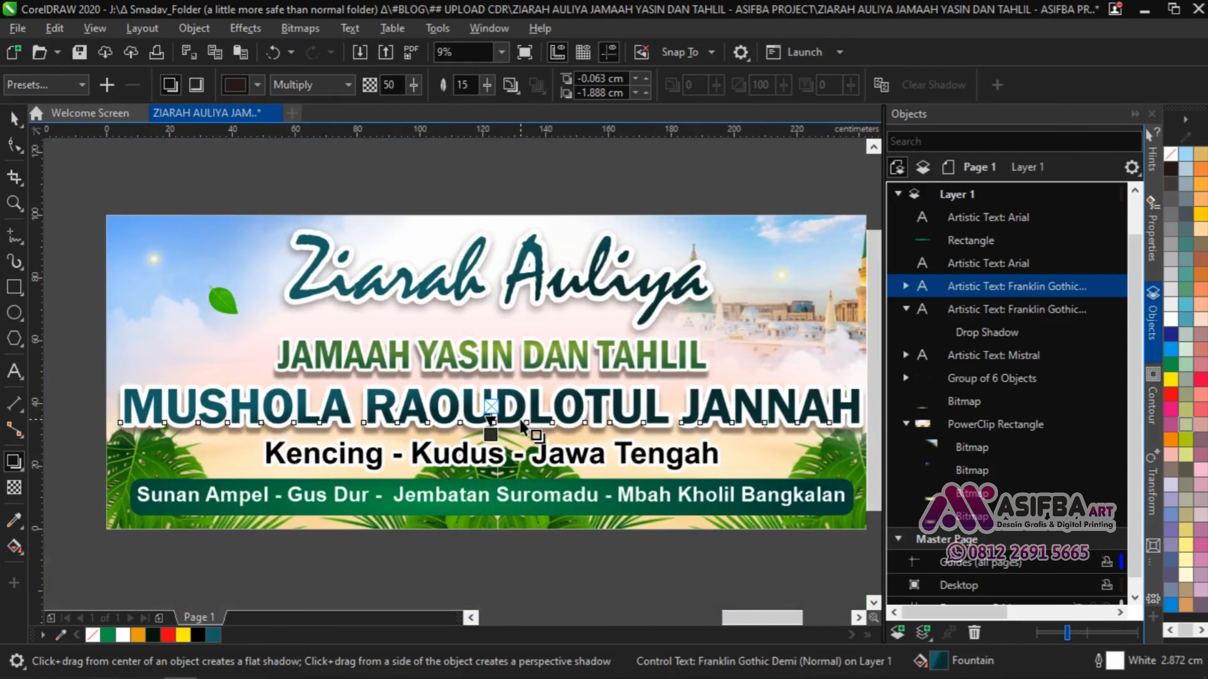
click(493, 522)
click(14, 119)
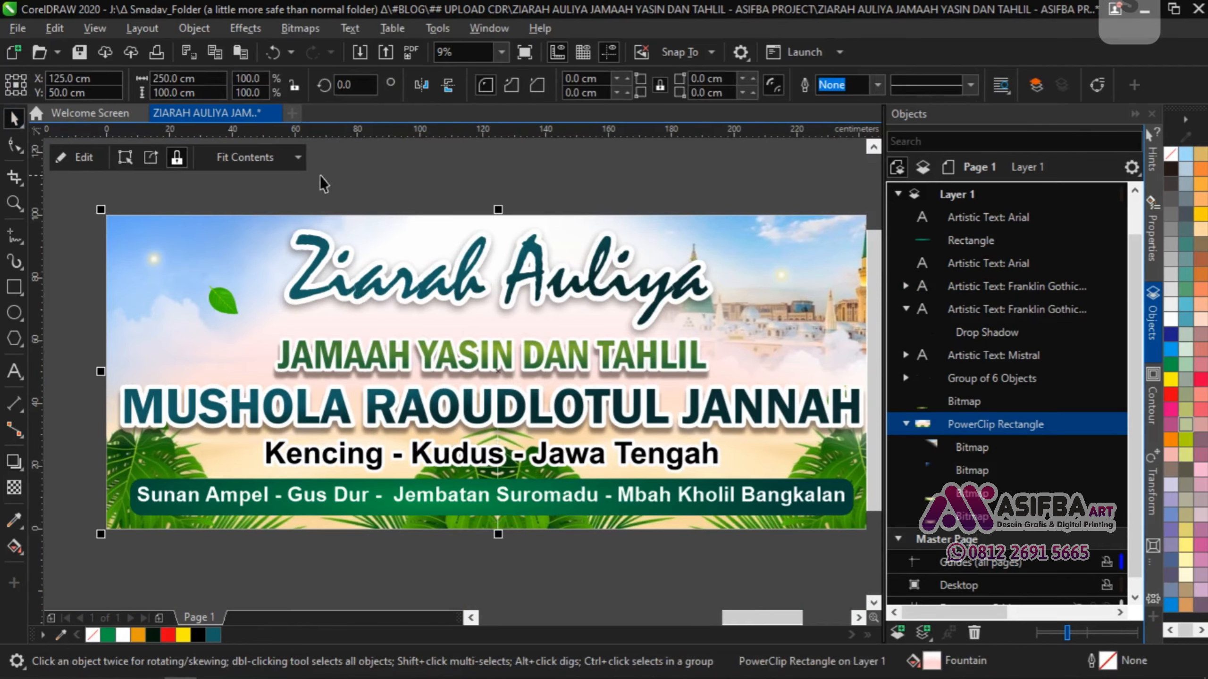
click(320, 176)
Draw a rectangle about 309 by 153 cm enclosing the whole banner with a margin on all sides.
scroll(357, 278, down, 1)
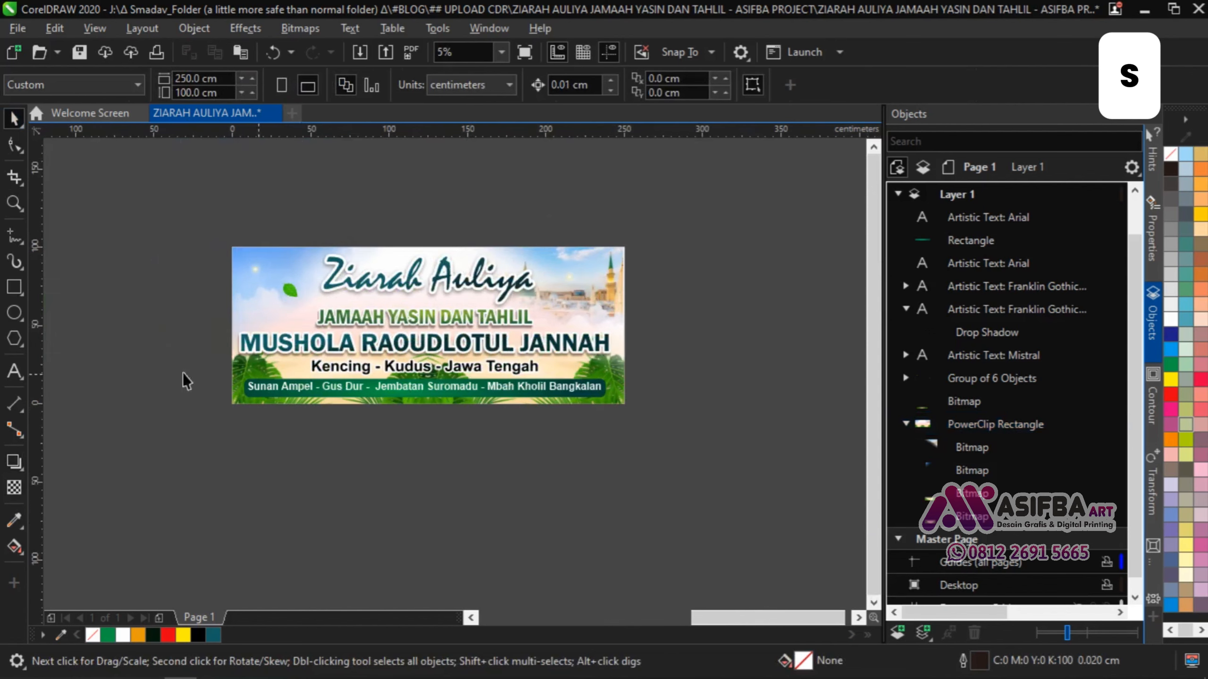
click(14, 287)
drag(189, 205, 673, 444)
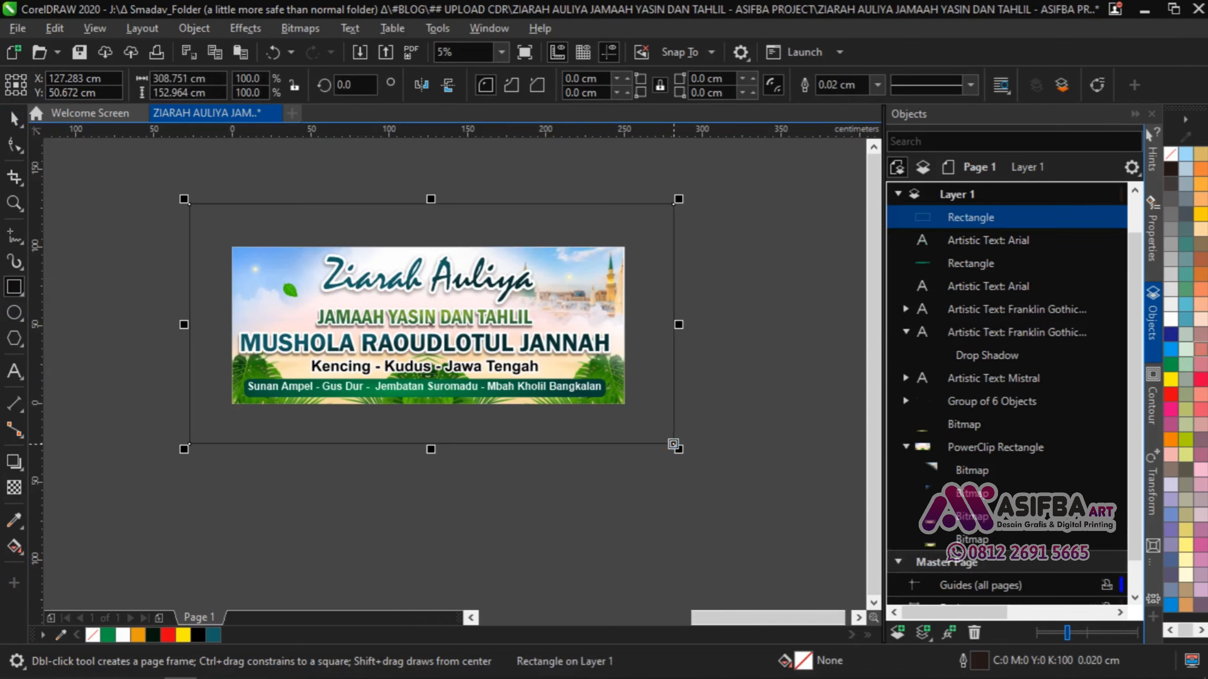
Fill the enclosing rectangle with white, remove its outline and send it behind the banner artwork.
click(1173, 318)
right_click(1171, 156)
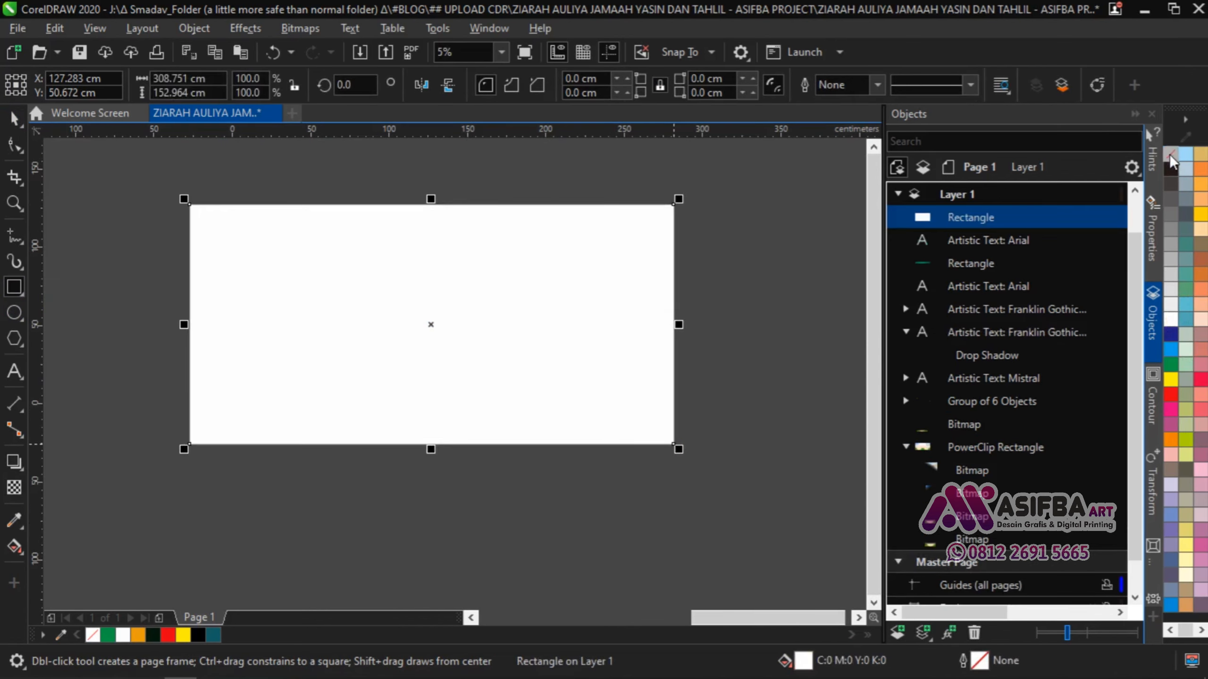
key(shift+Page_Down)
key(space)
click(546, 510)
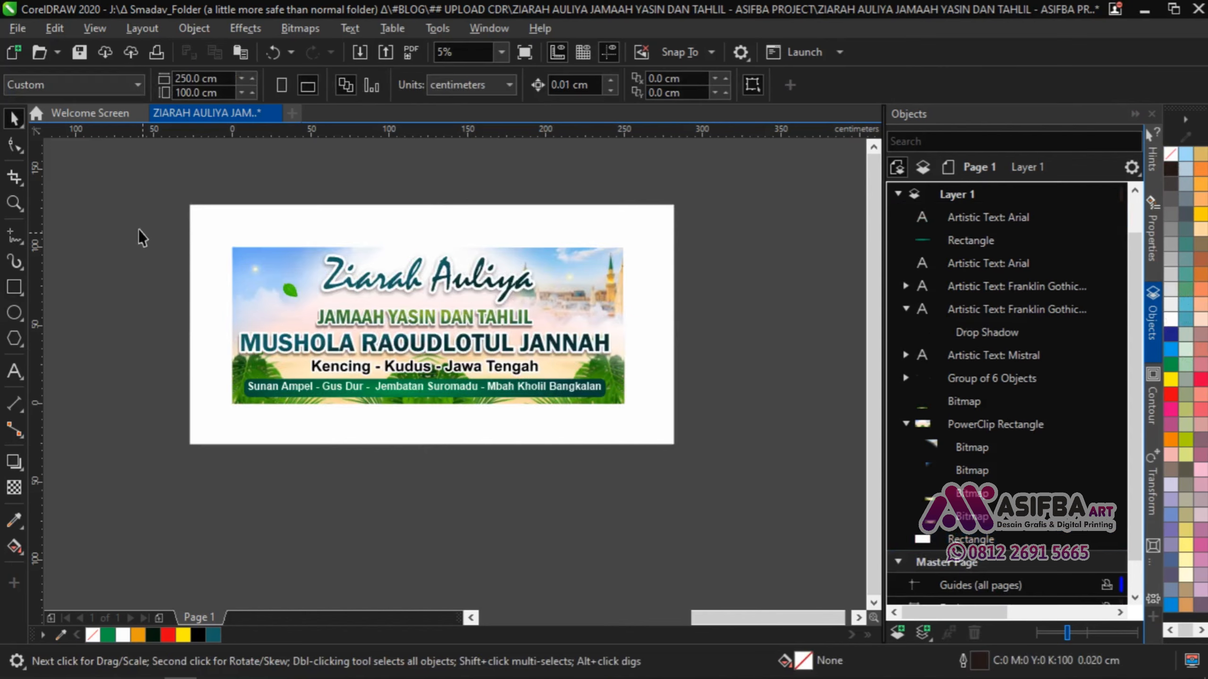
Lock the white background rectangle in place.
click(664, 437)
right_click(664, 431)
click(694, 357)
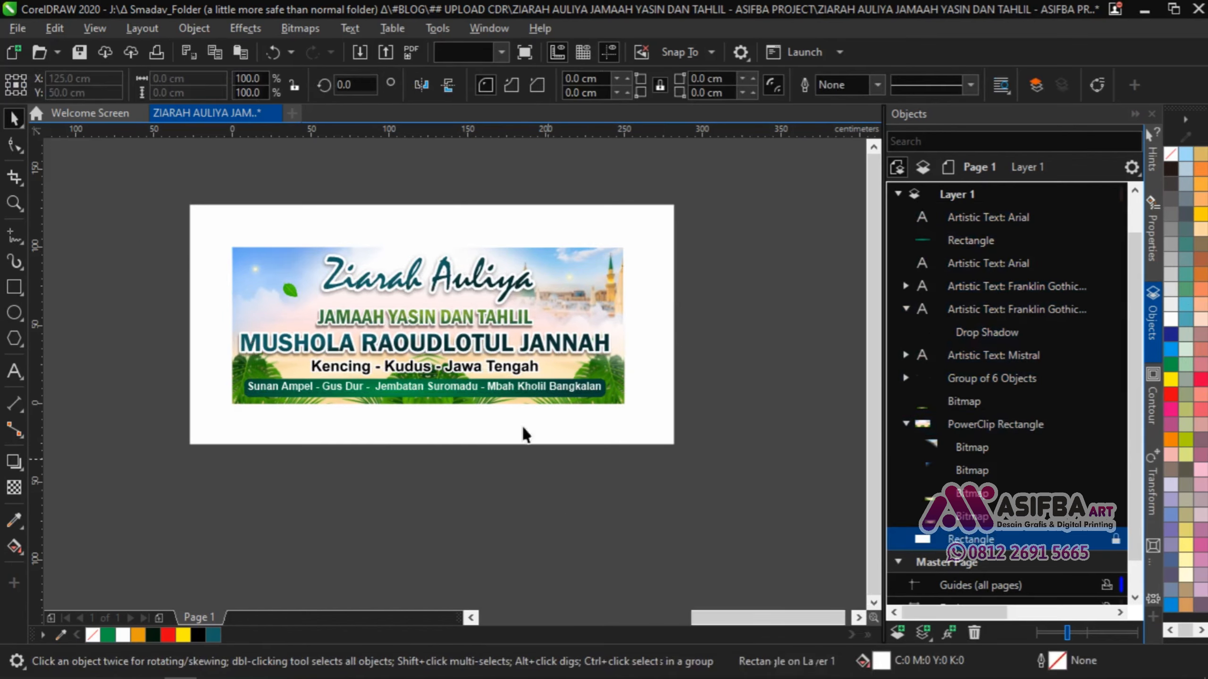
Try a dark blue fill on the "Ziarah Auliya" title and undo it.
key(shift+F4)
click(391, 292)
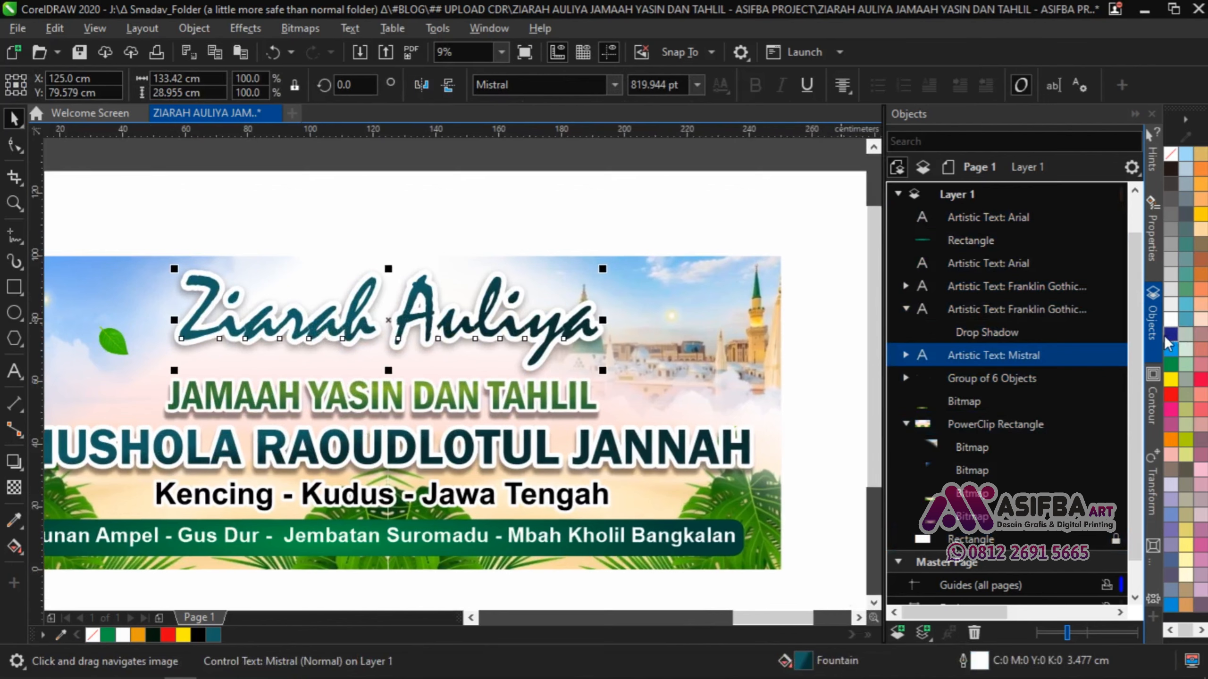
click(1169, 334)
key(ctrl+z)
Try inserting "Wali" between "Ziarah" and "Auliya" in the title, then undo the text edits.
click(388, 346)
double_click(398, 333)
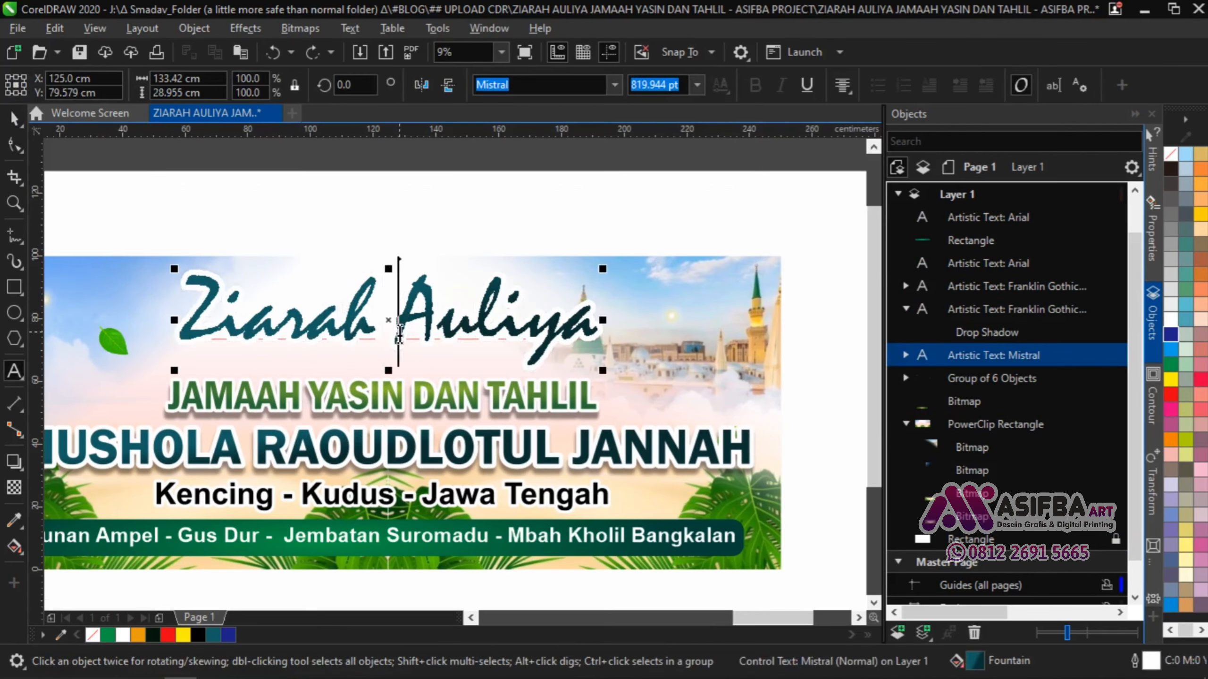
text(w)
key(BackSpace)
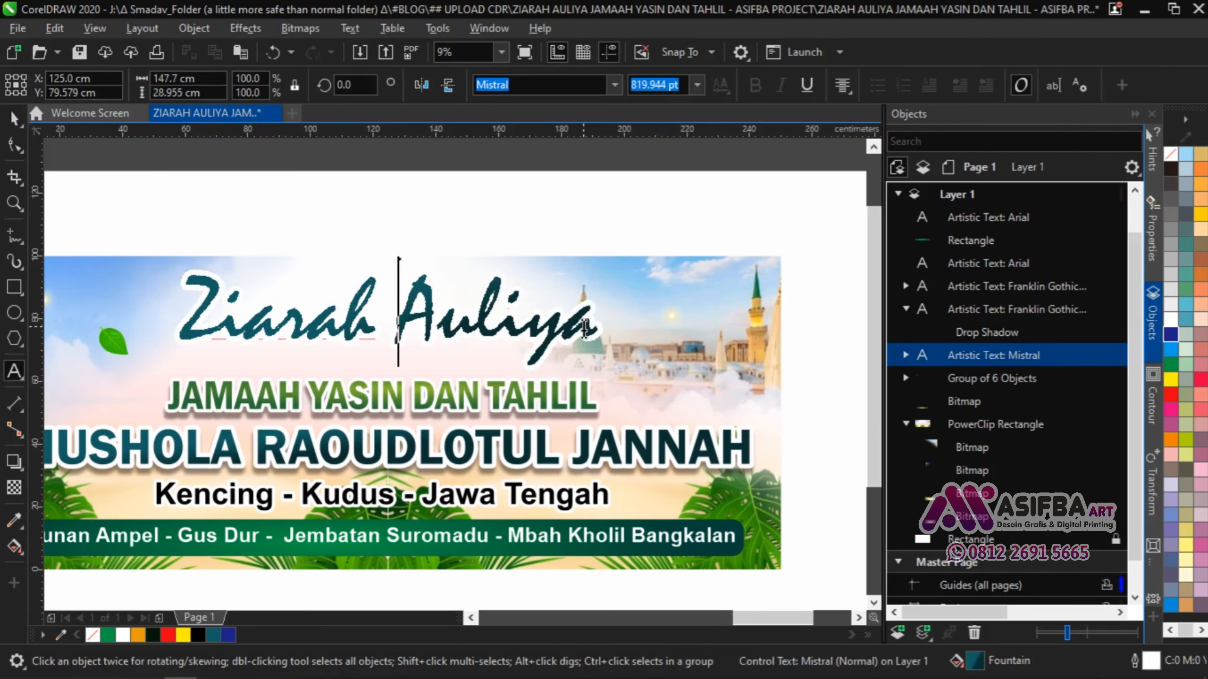
text(Wali)
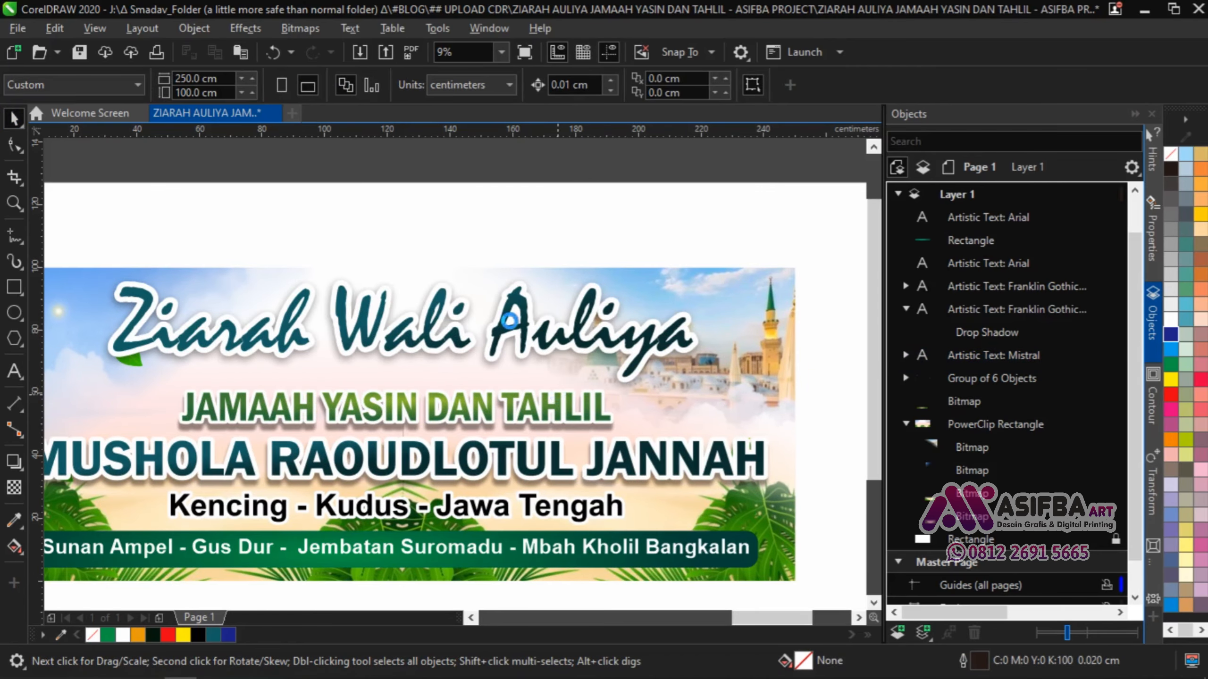
key(ctrl+z)
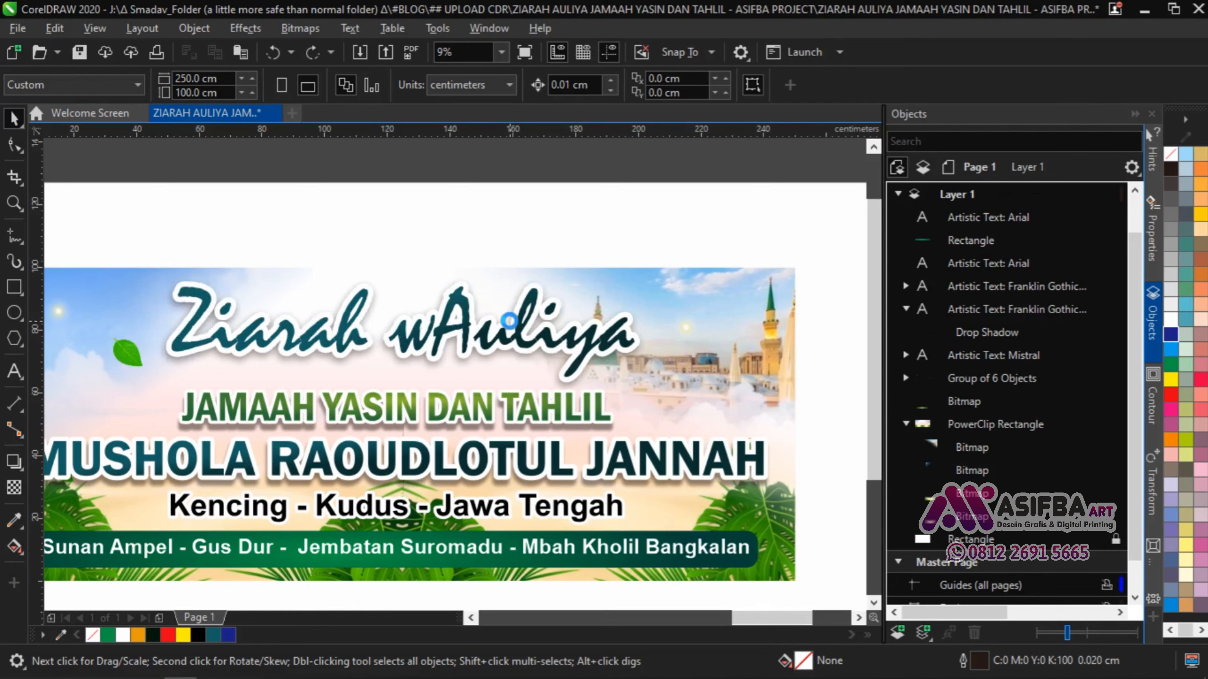
key(ctrl+z)
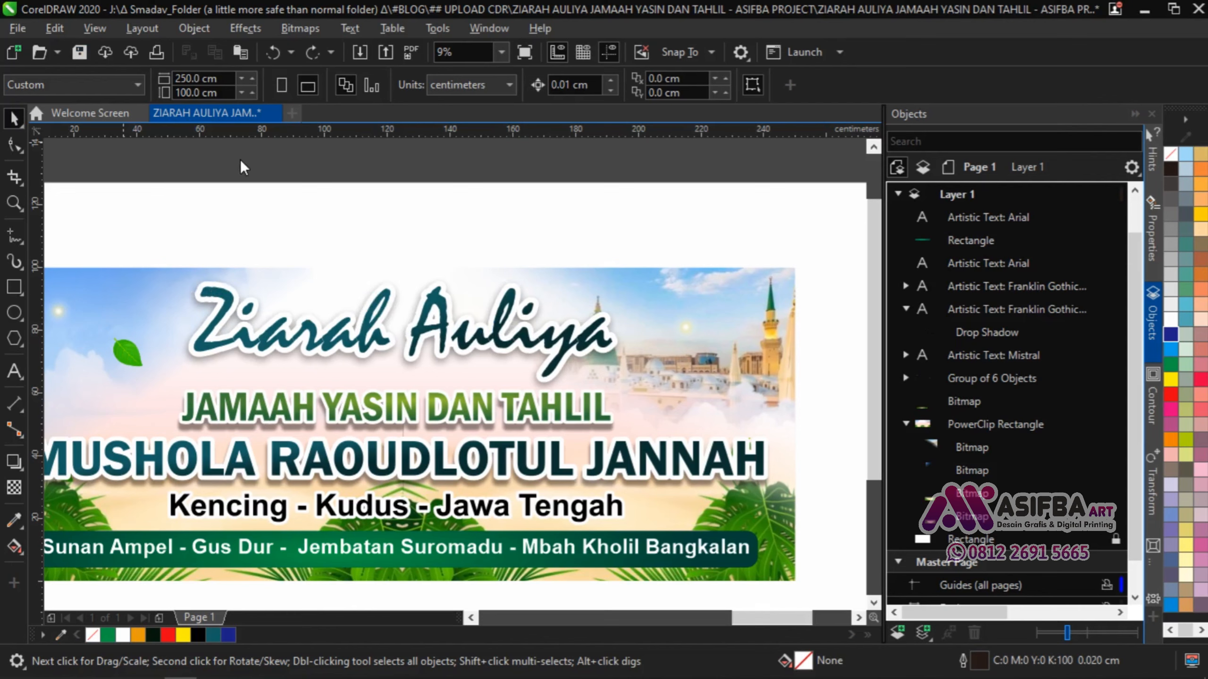
Save the document and ungroup the leaf and sparkle group.
key(ctrl+s)
drag(852, 554, 791, 504)
click(64, 309)
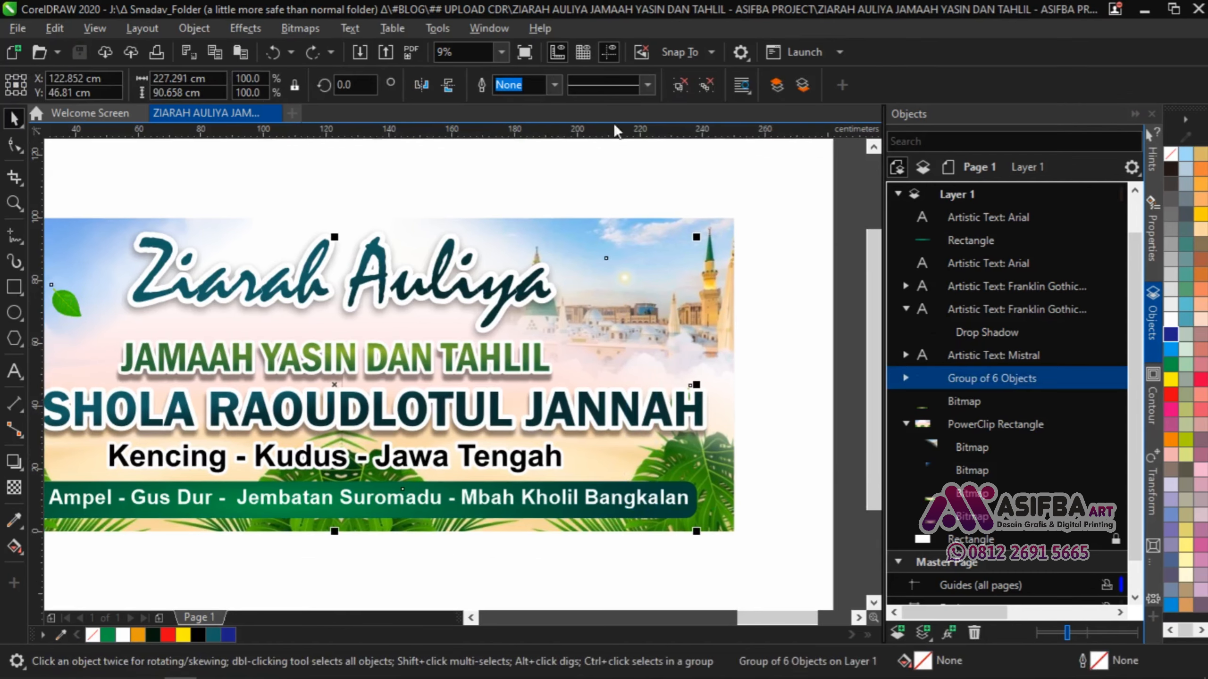
click(680, 84)
Move the small leaf from behind "JANNAH" up to about X 220, Y 55 cm, beside the "TAHLIL" line.
click(680, 406)
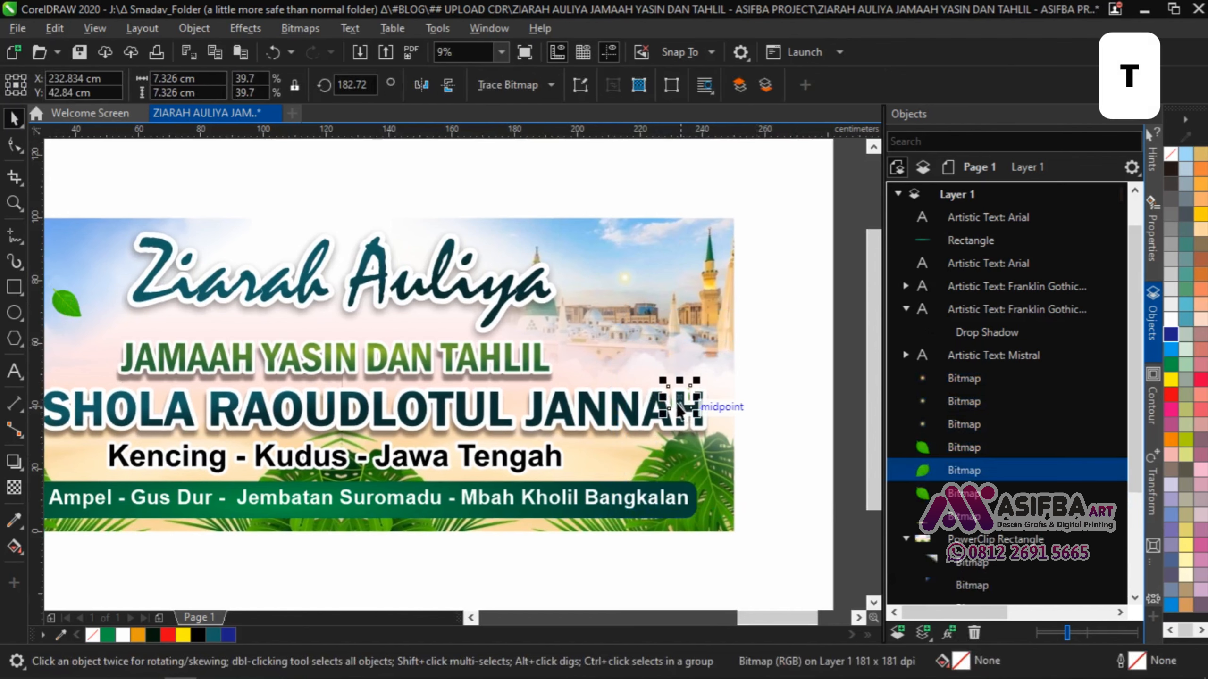
drag(682, 394, 642, 360)
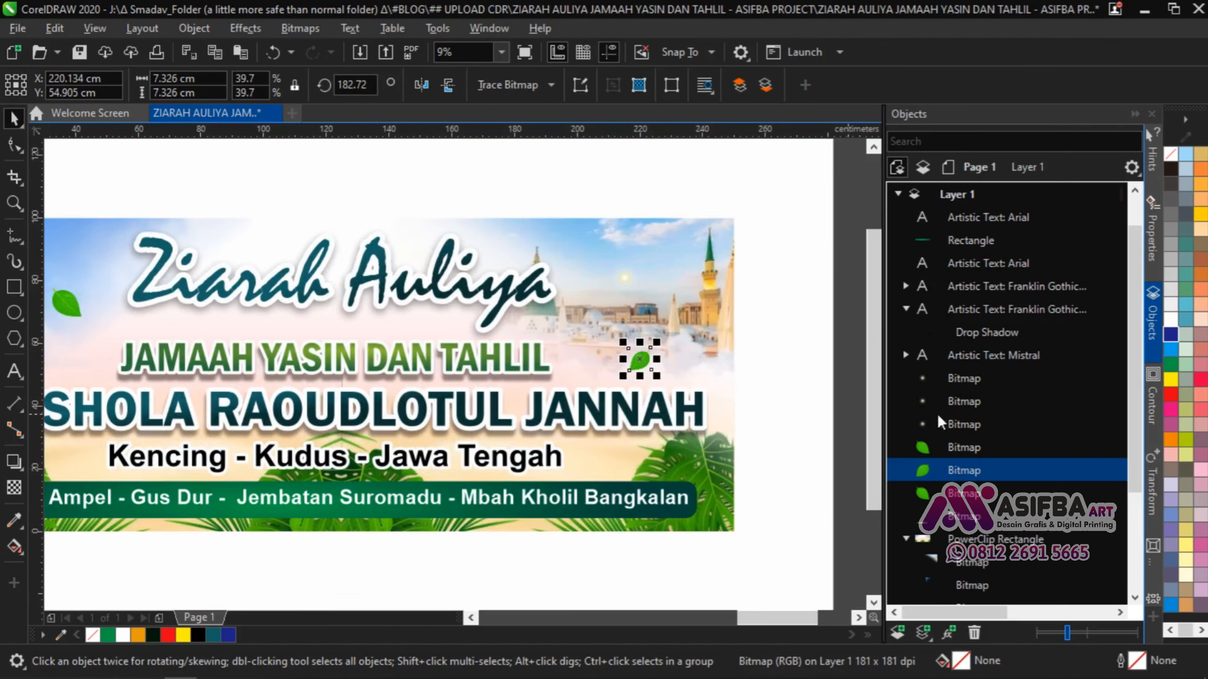
Select the sparkle bitmap beside the minaret and examine it closely against the banner background.
click(965, 428)
scroll(616, 305, up, 3)
scroll(494, 293, down, 2)
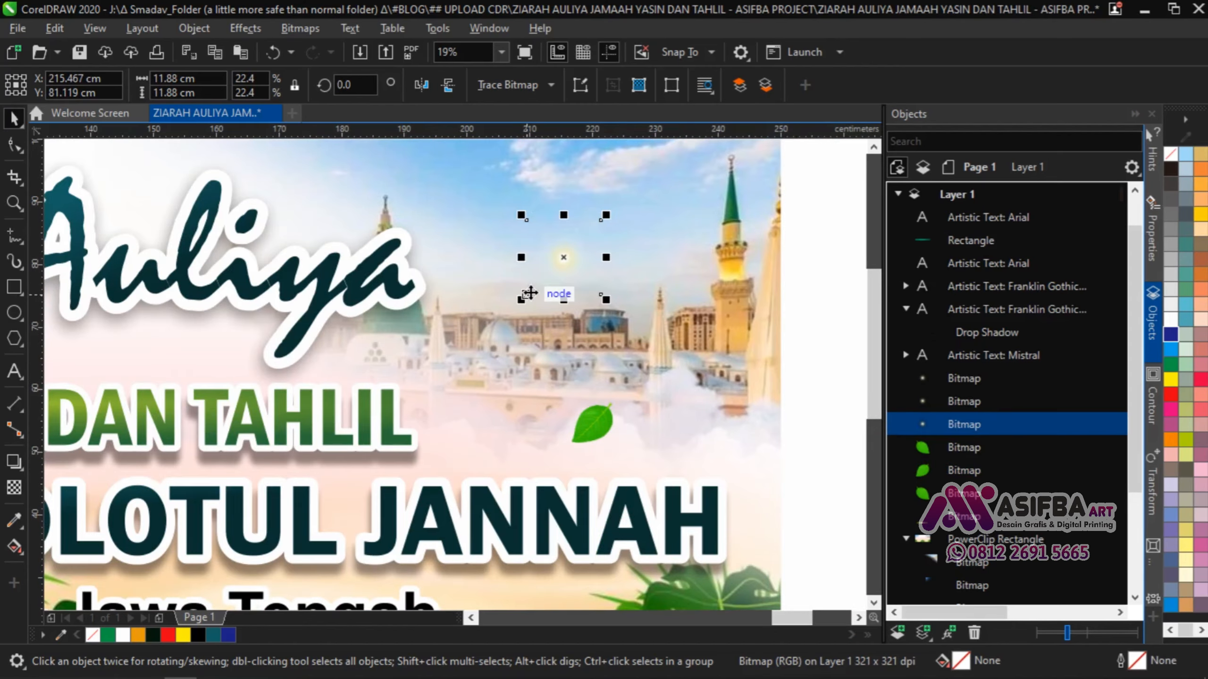
scroll(551, 291, up, 2)
scroll(539, 256, down, 2)
scroll(677, 333, down, 2)
scroll(558, 281, up, 2)
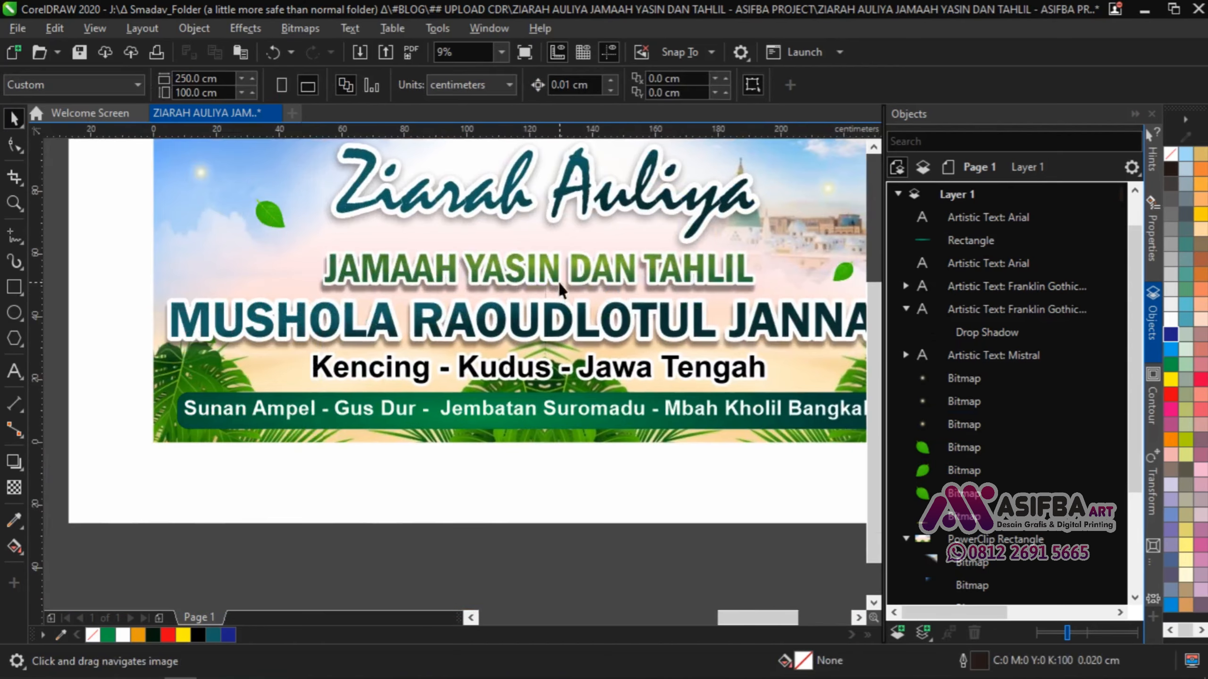
Try inserting "aaa" into the "JAMAAH YASIN DAN TAHLIL" text and remove the letters again.
click(525, 352)
double_click(525, 352)
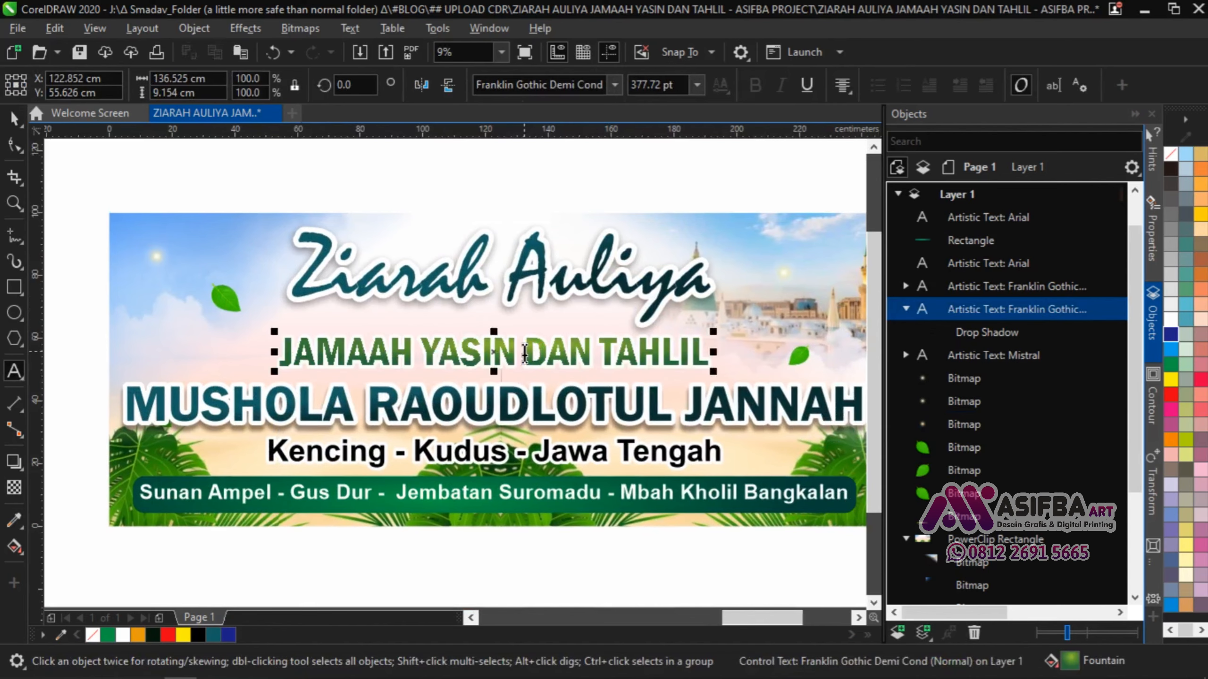
text(aaa)
key(BackSpace)
key(BackSpace)
key(BackSpace)
click(13, 119)
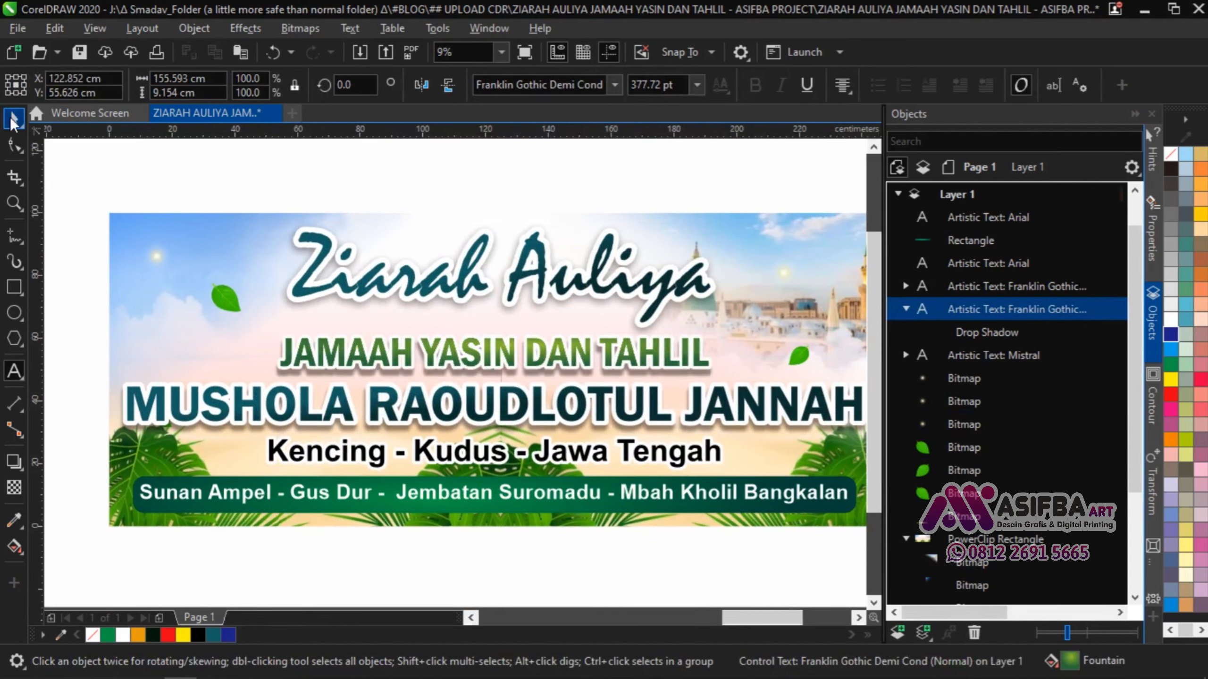
Try a red fill on the "JAMAAH YASIN DAN TAHLIL" text and restore its green gradient.
click(1173, 392)
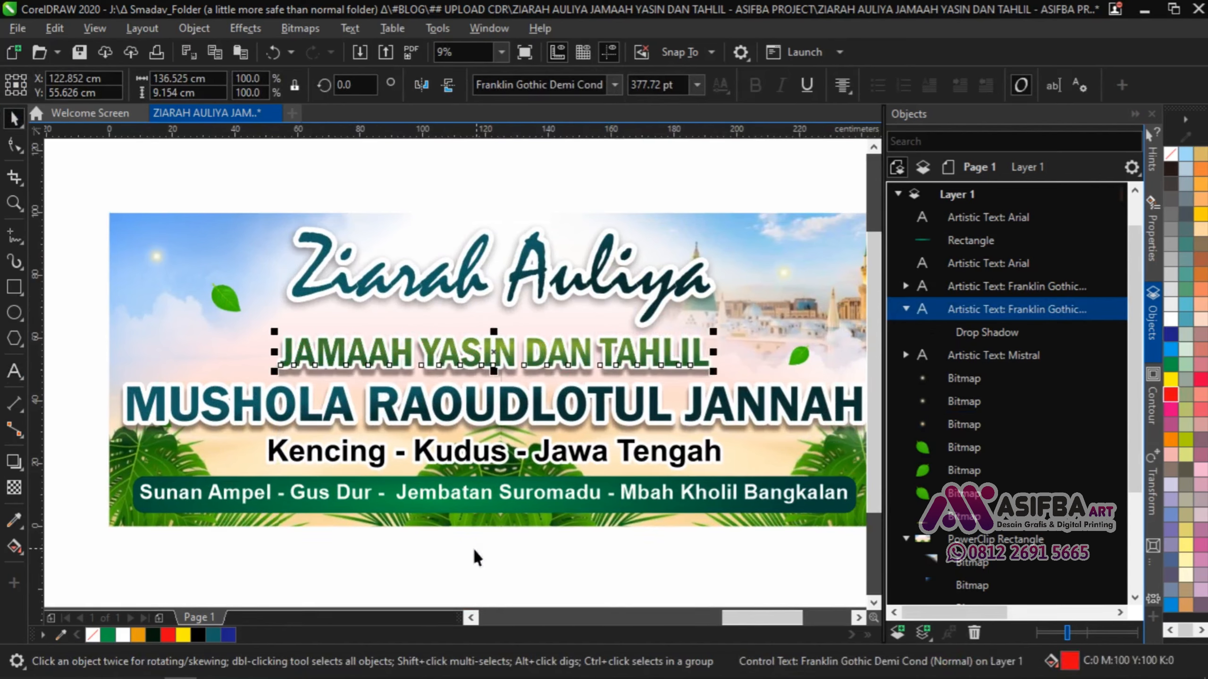
click(14, 546)
key(space)
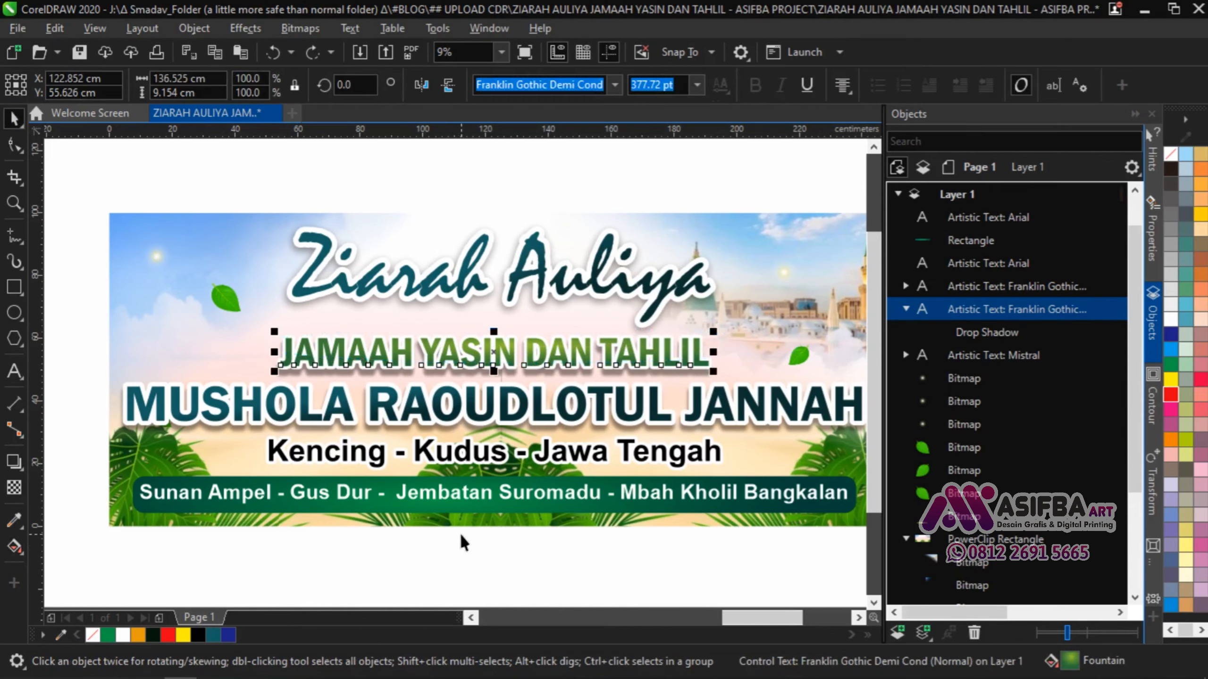
click(459, 533)
Try a cyan fill on the "MUSHOLA RAOUDLOTUL JANNAH" text and restore its gradient fill.
click(460, 410)
click(1172, 351)
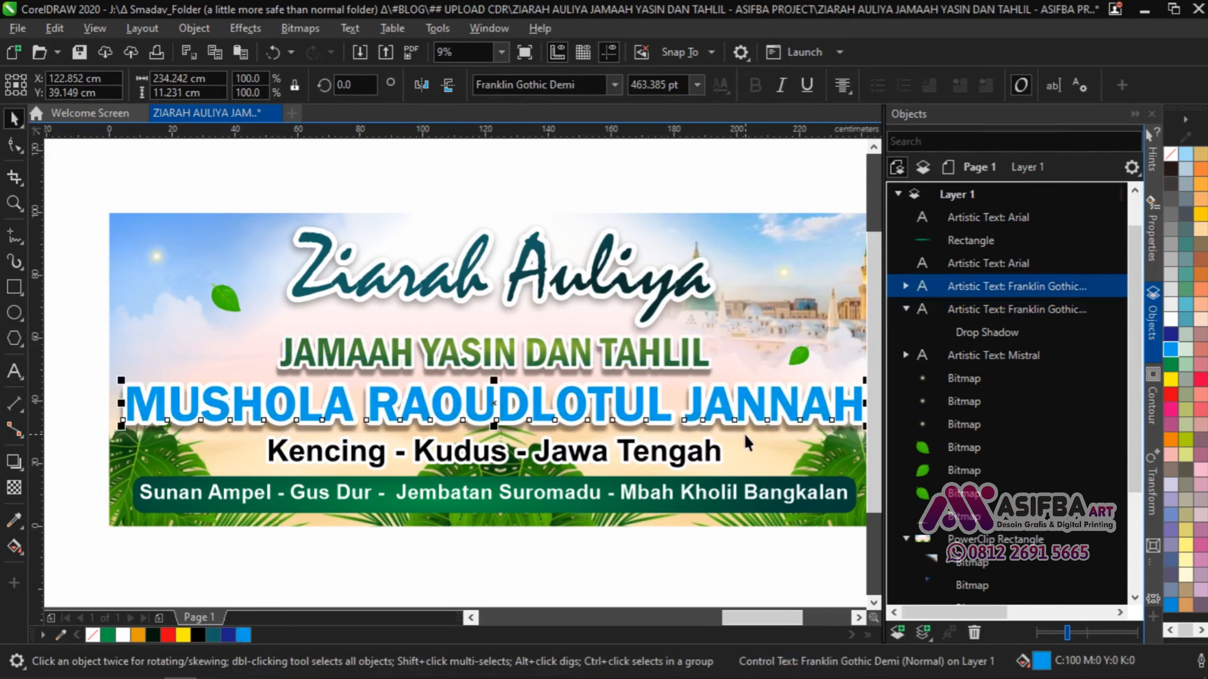
click(477, 530)
click(342, 413)
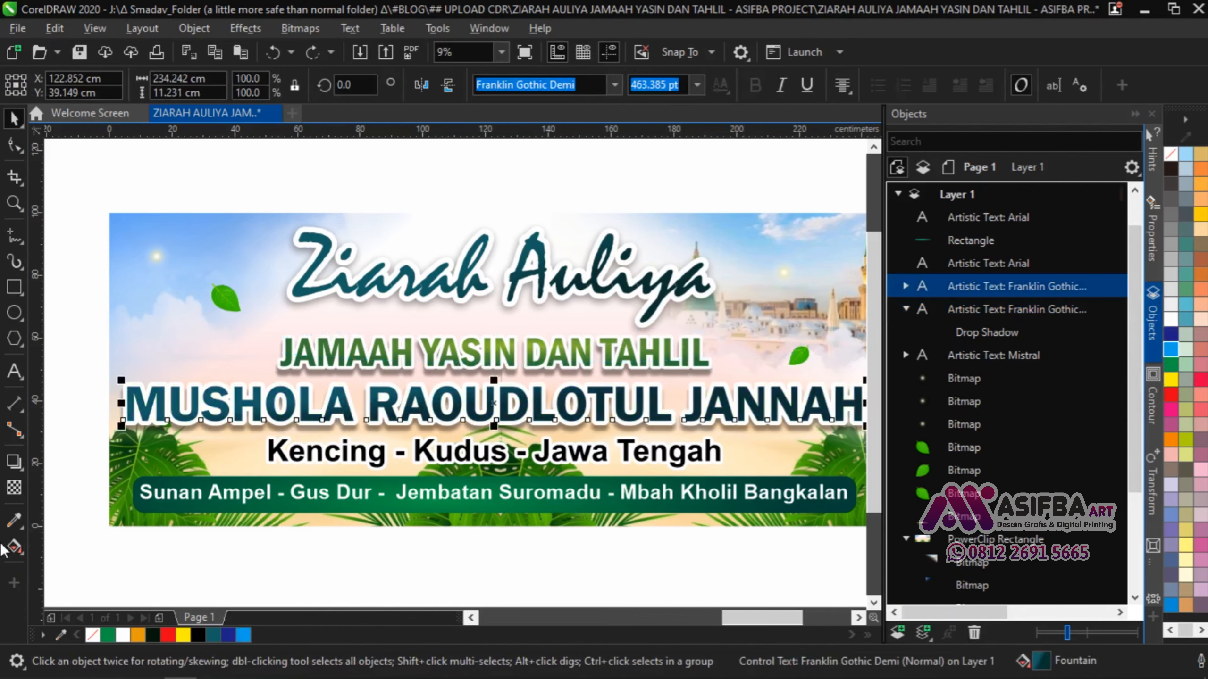
click(15, 546)
key(space)
click(457, 546)
Add a Flat Bottom Right drop shadow to the "Kencing - Kudus - Jawa Tengah" text and offset it about 1.3 cm straight down.
click(491, 460)
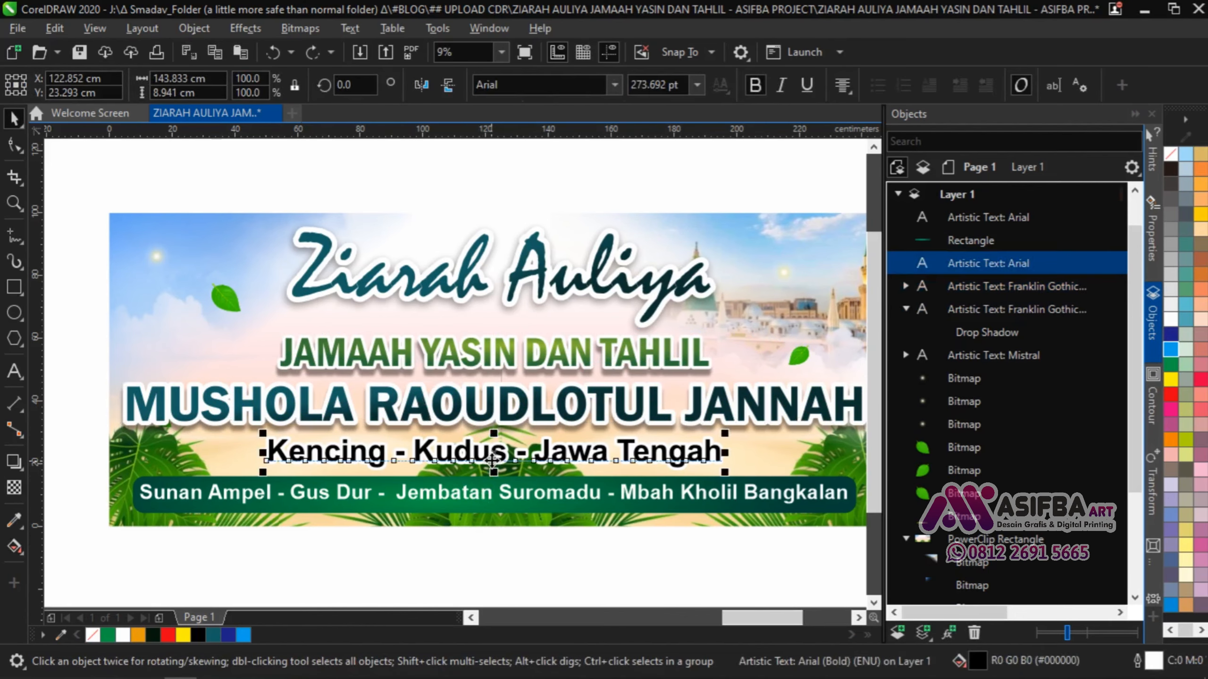
click(13, 462)
click(48, 86)
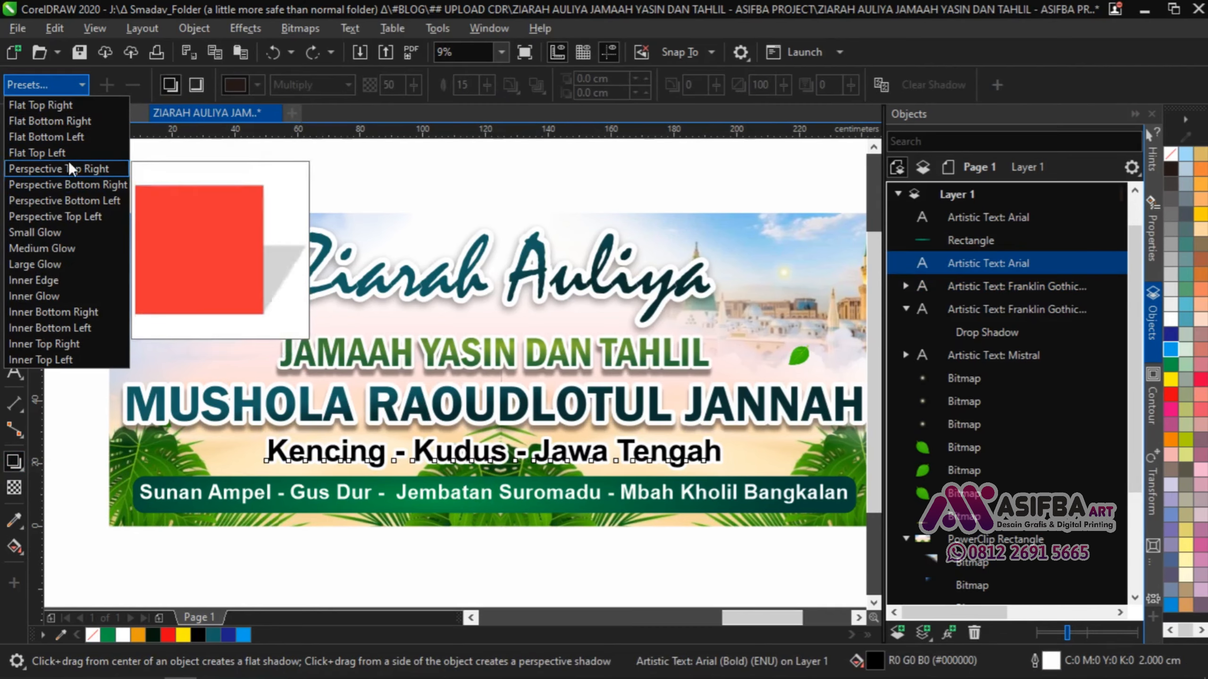
click(71, 120)
scroll(495, 452, up, 5)
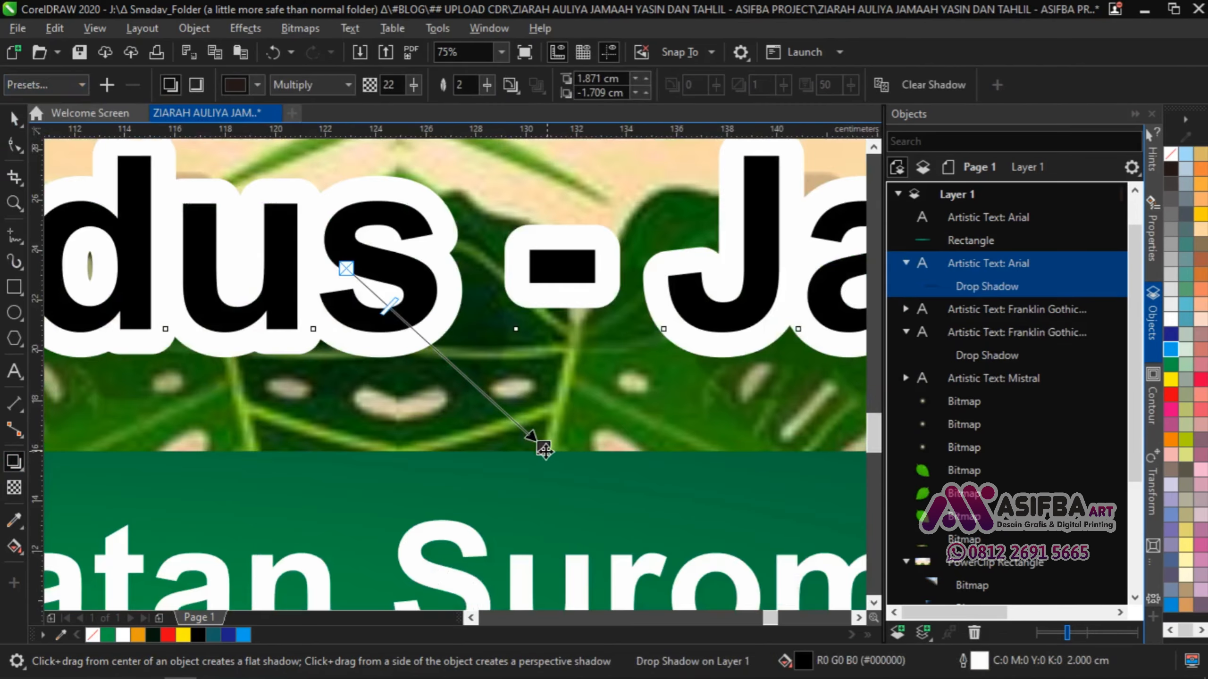
drag(544, 449, 342, 437)
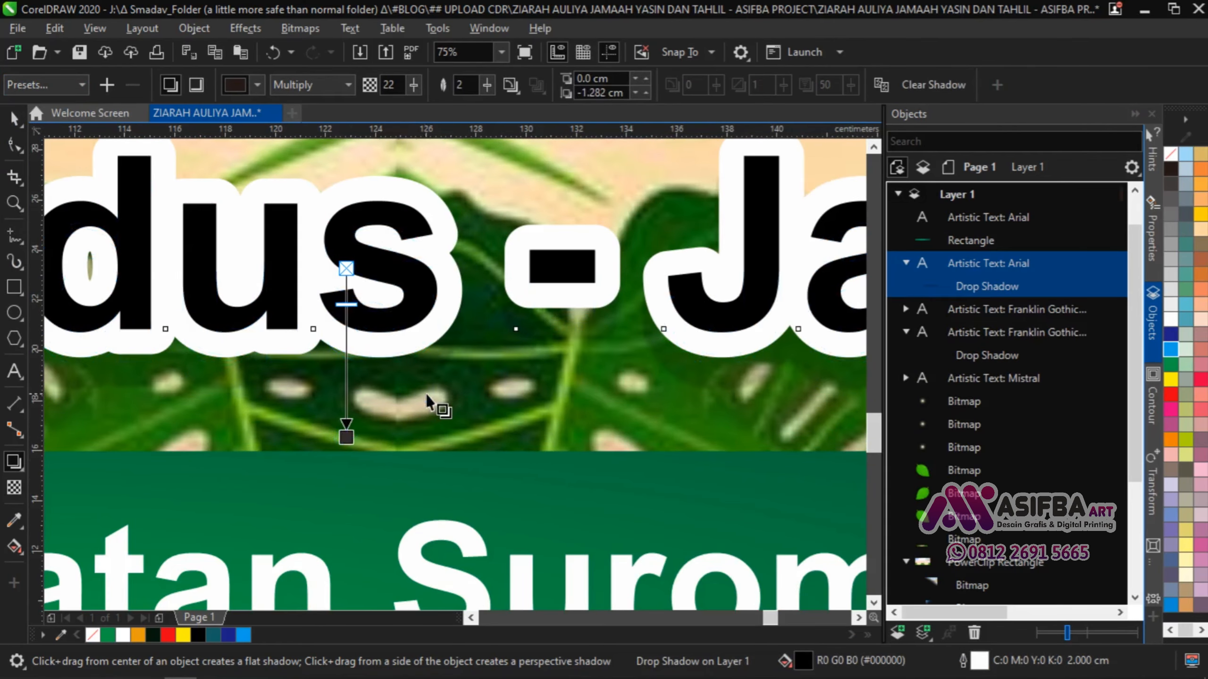
scroll(427, 381, down, 5)
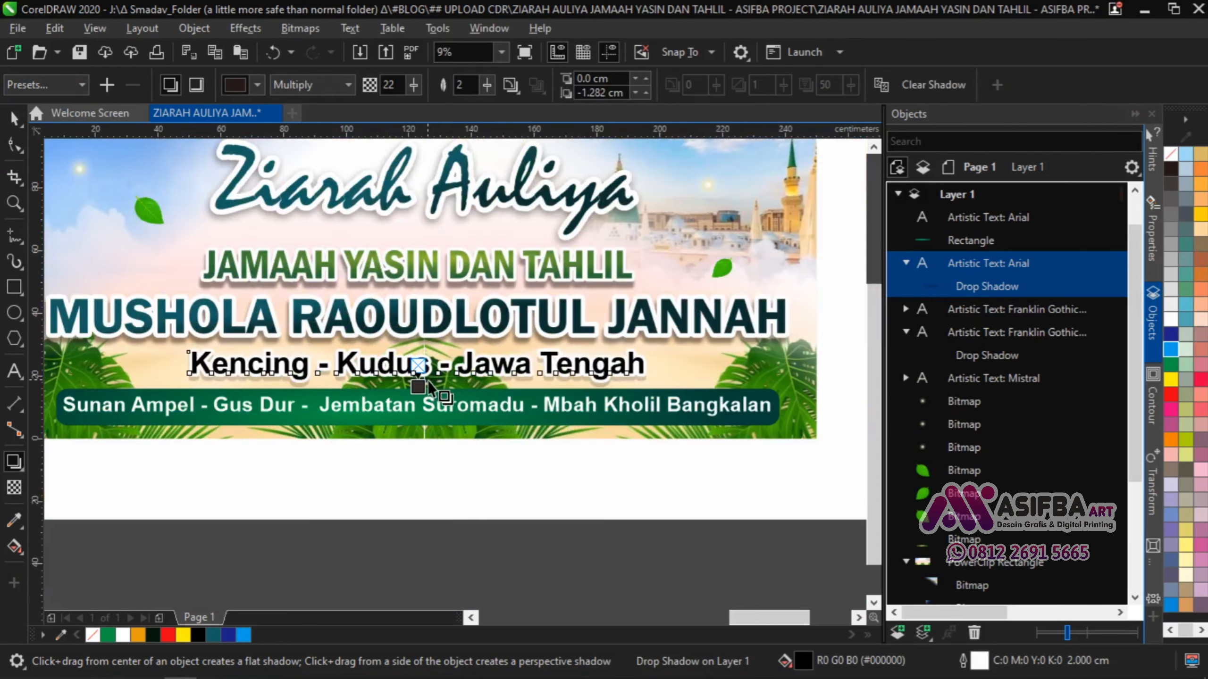
key(space)
click(486, 494)
Try inserting "xxx" before "Jembatan" in the "Sunan Ampel" destination line and remove it again.
drag(585, 419, 589, 461)
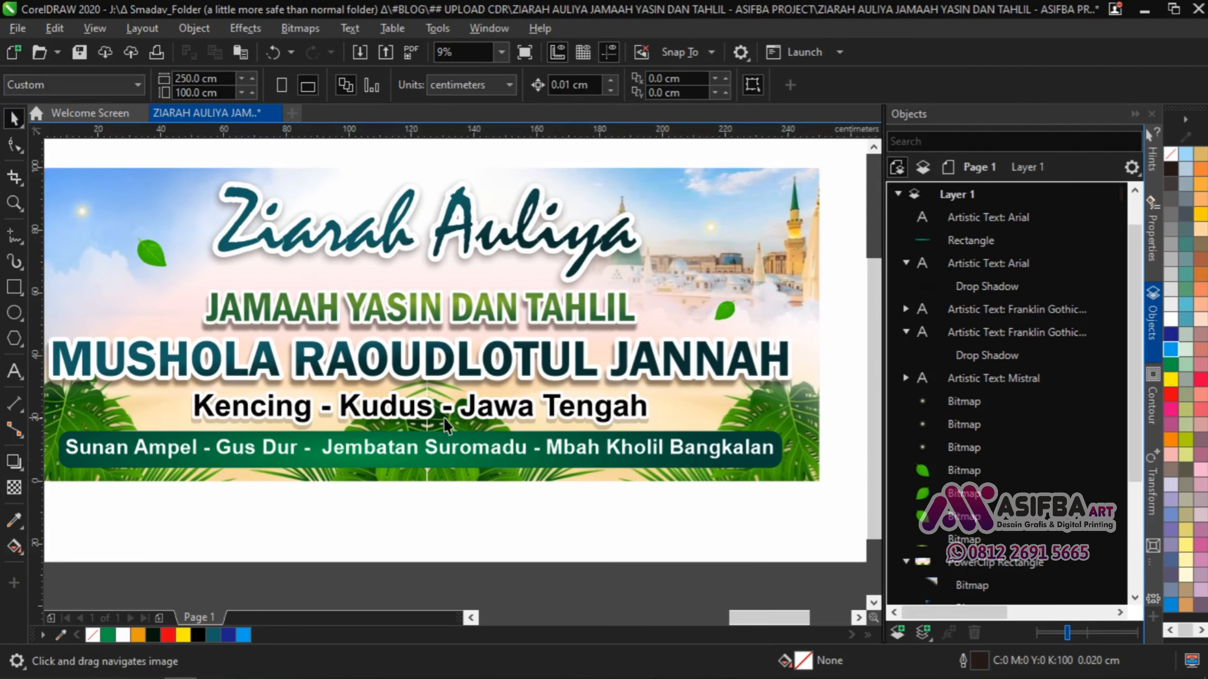
double_click(432, 412)
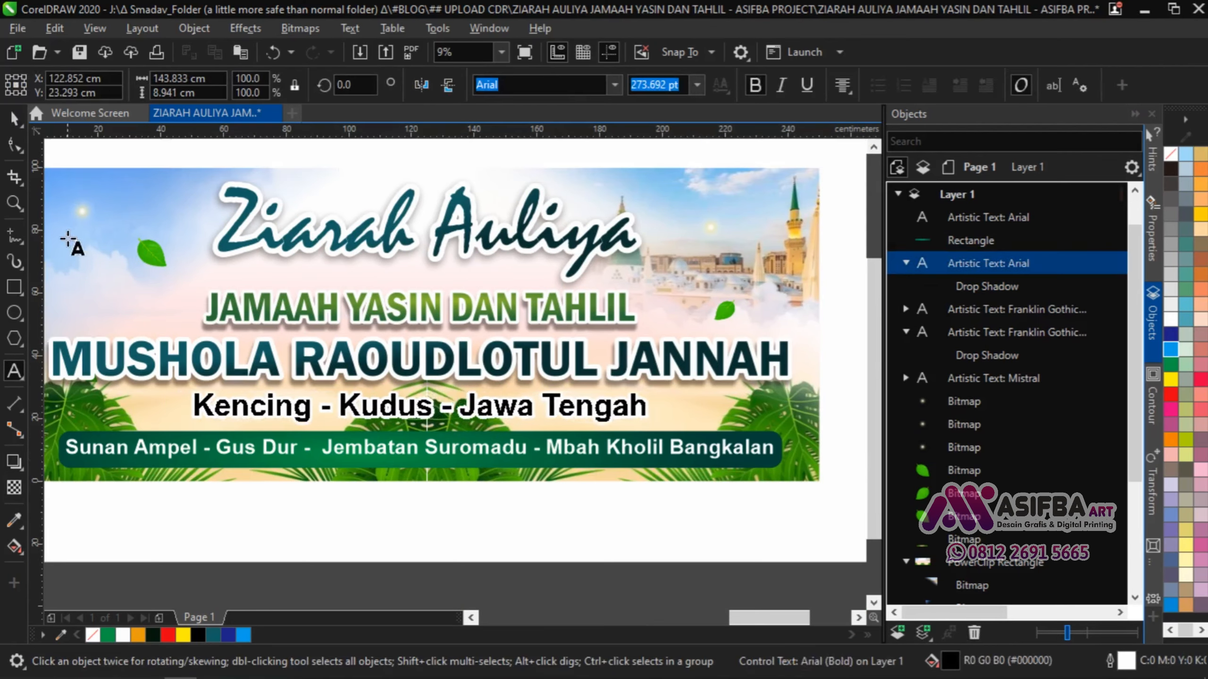
click(323, 450)
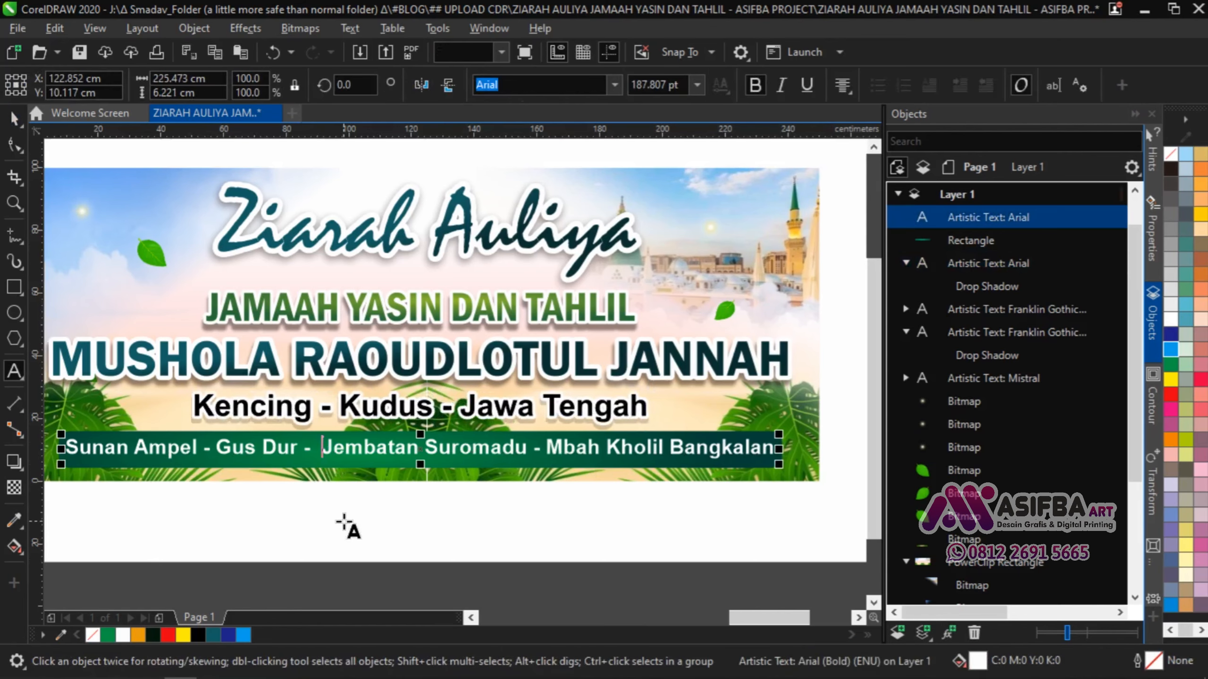
text(xxx)
key(BackSpace)
key(BackSpace)
key(BackSpace)
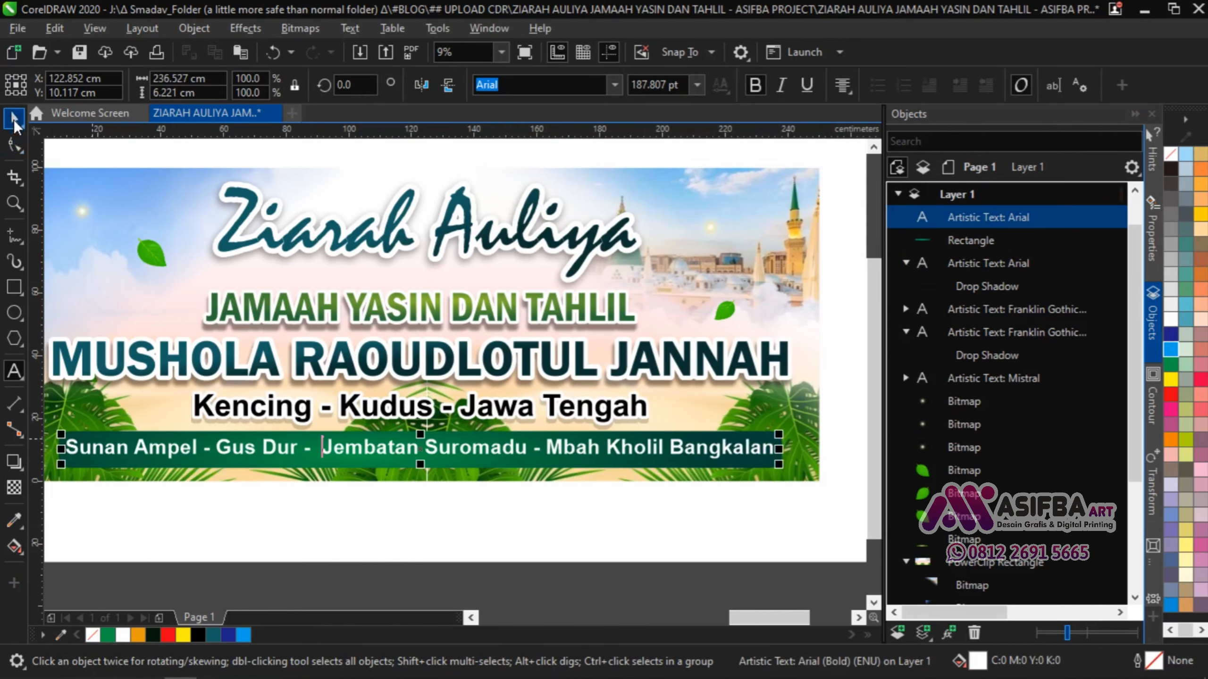
click(14, 118)
scroll(552, 453, down, 2)
click(566, 483)
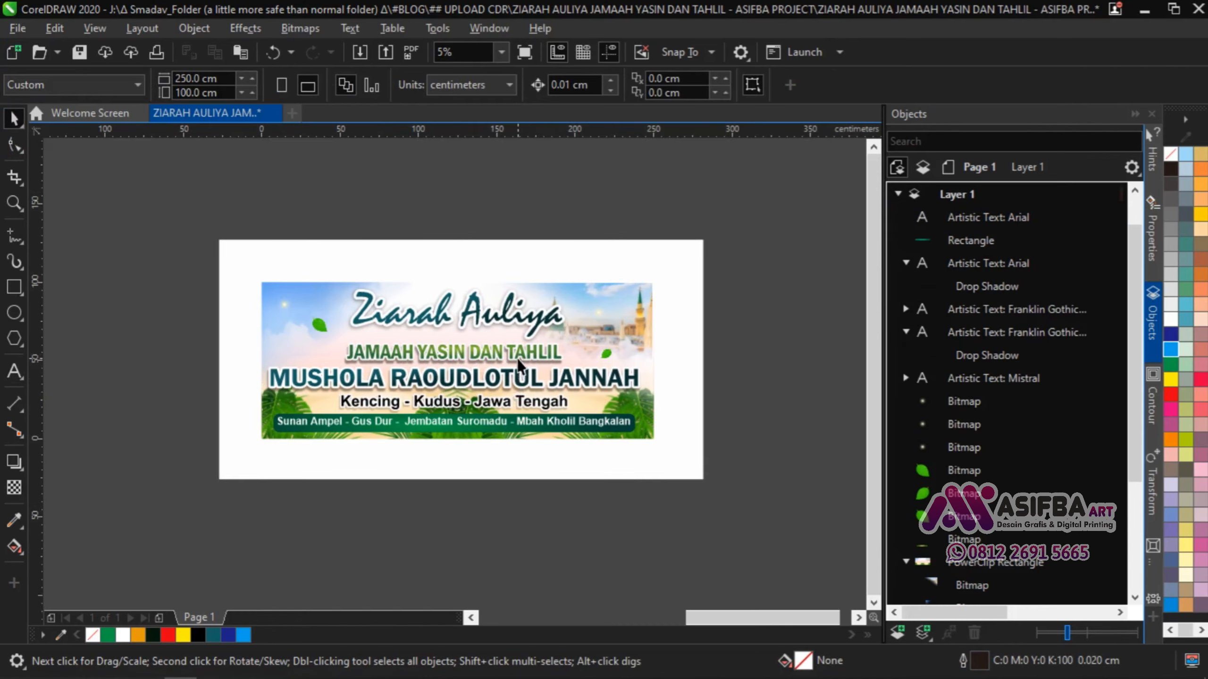
Narrow the "MUSHOLA RAOUDLOTUL JANNAH" text slightly from both sides, keeping it centred on the banner.
scroll(519, 359, up, 2)
scroll(569, 343, up, 2)
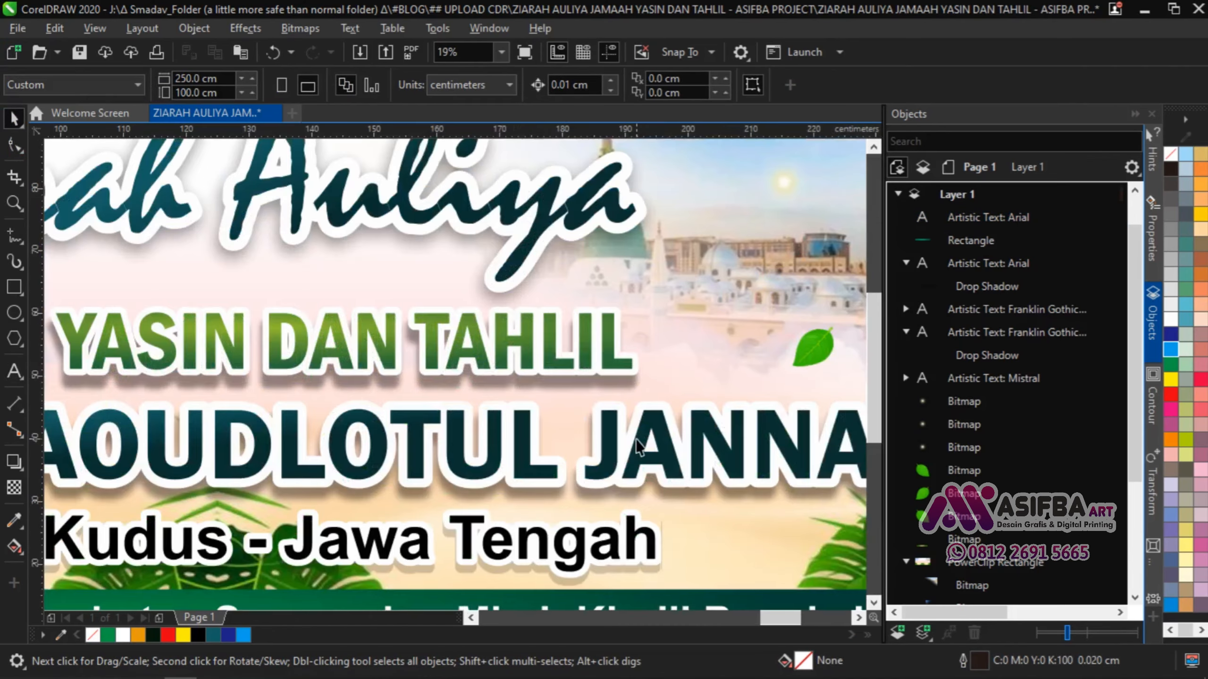
scroll(636, 442, down, 2)
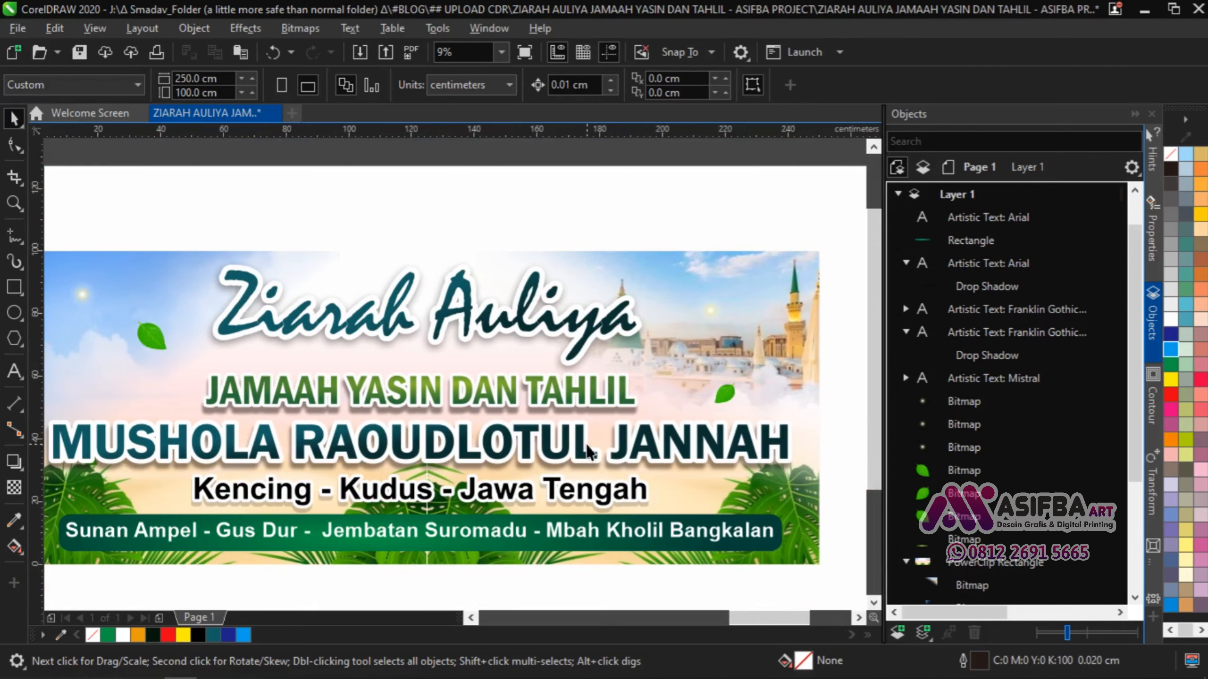
scroll(589, 452, down, 2)
click(629, 454)
scroll(691, 460, up, 2)
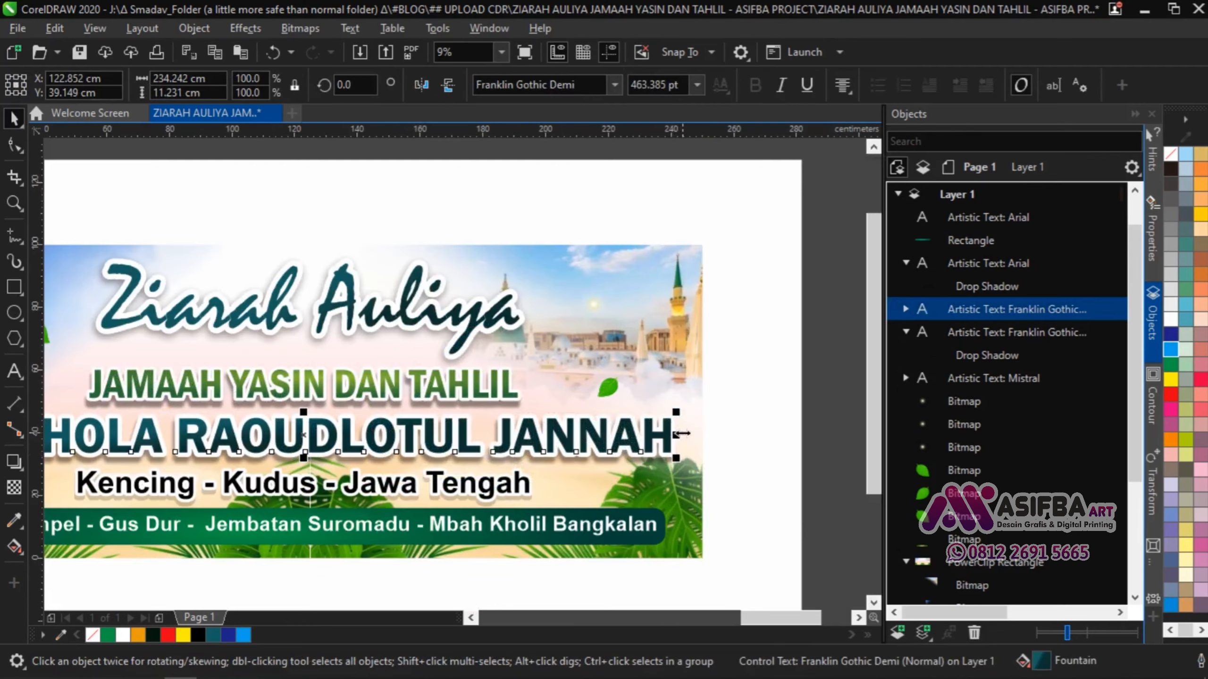
drag(681, 434, 671, 436)
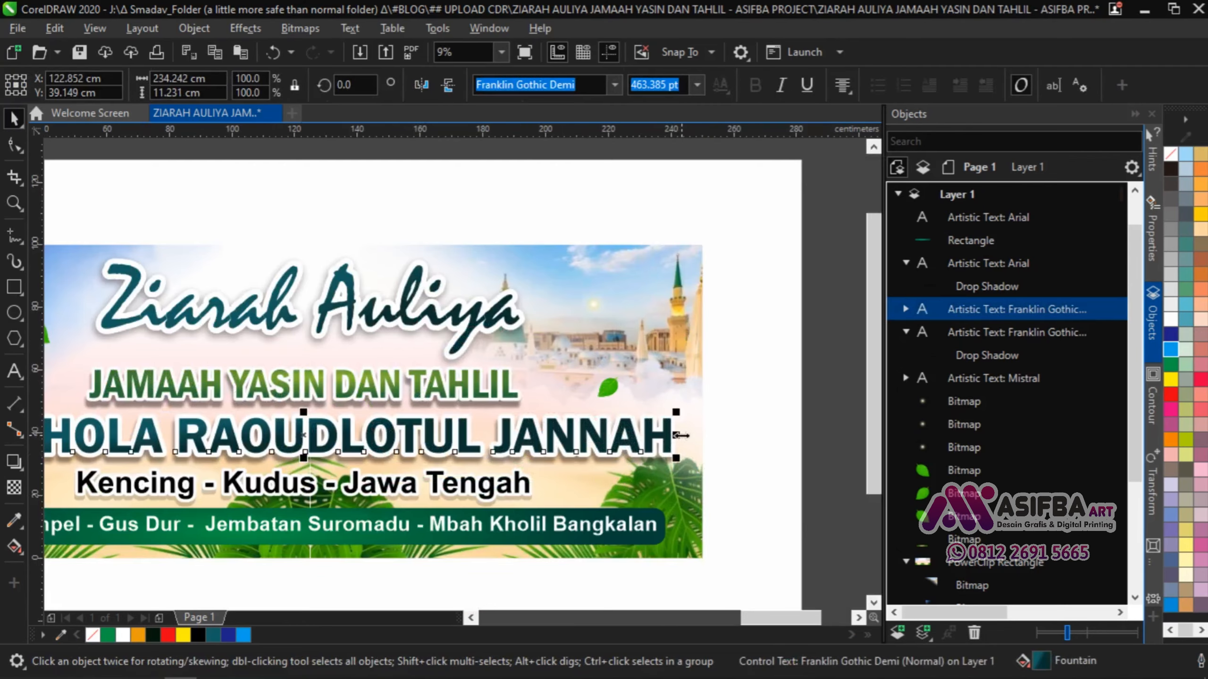
click(722, 434)
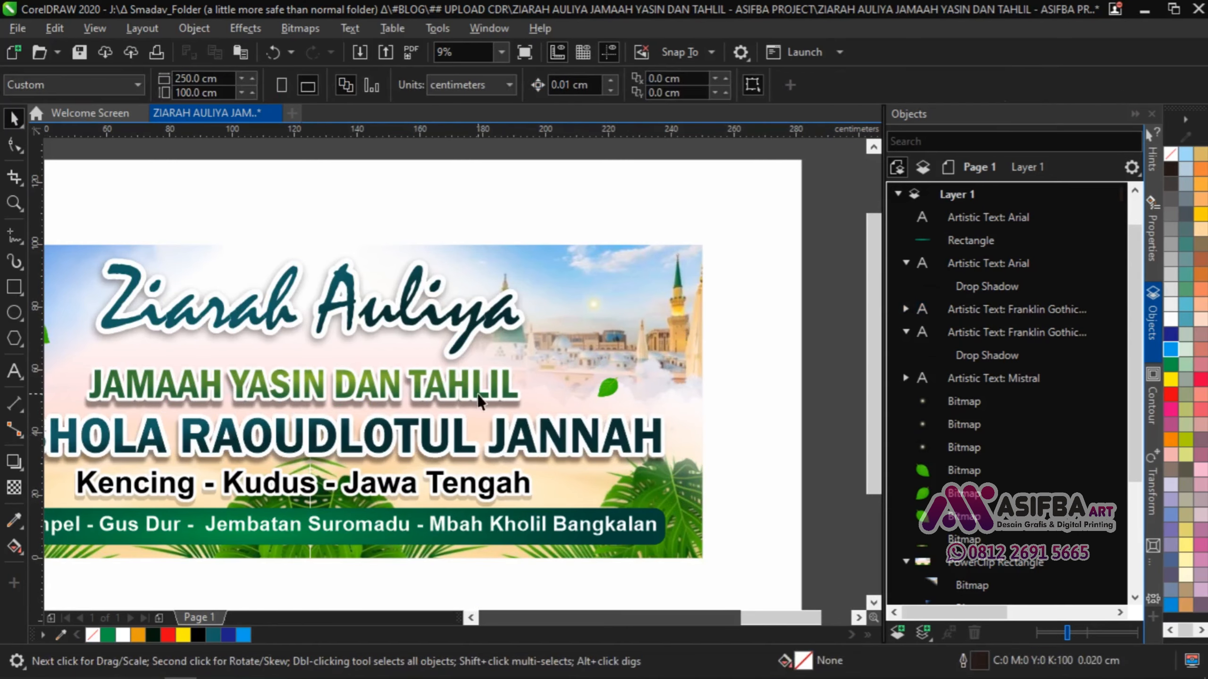
Select all banner texts and the green destination bar, and try shifting them down and centring them horizontally together.
click(356, 322)
scroll(376, 309, down, 3)
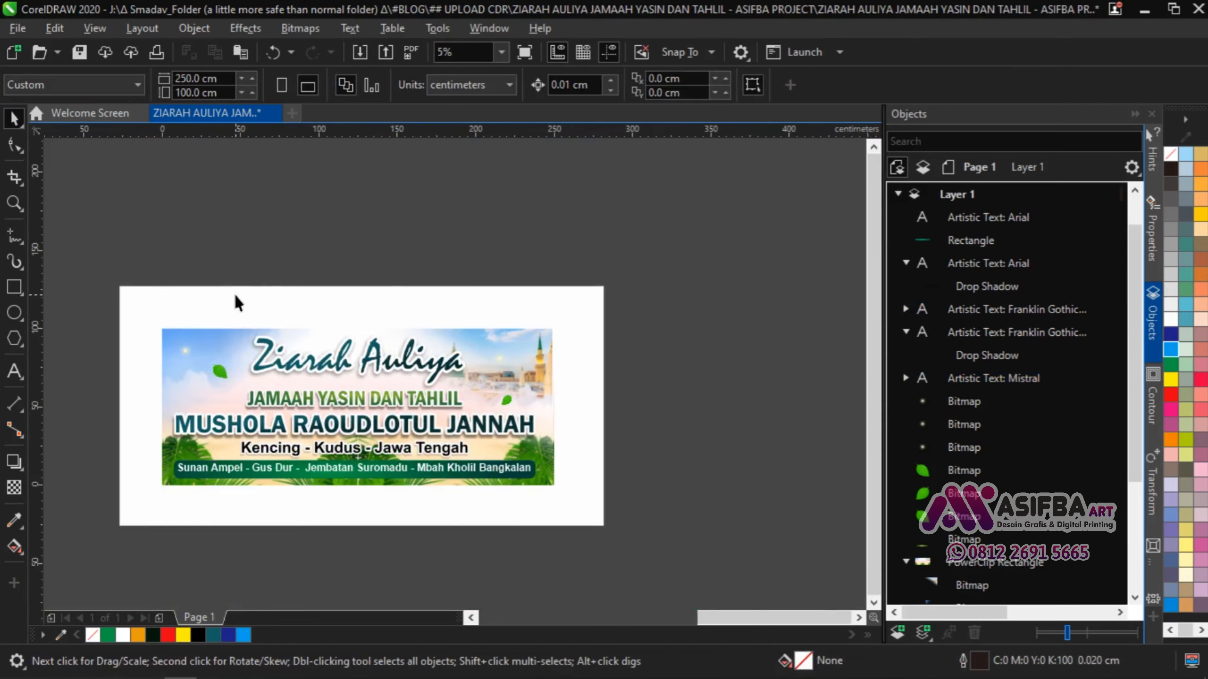
shift+click(311, 398)
shift+click(320, 434)
shift+click(342, 473)
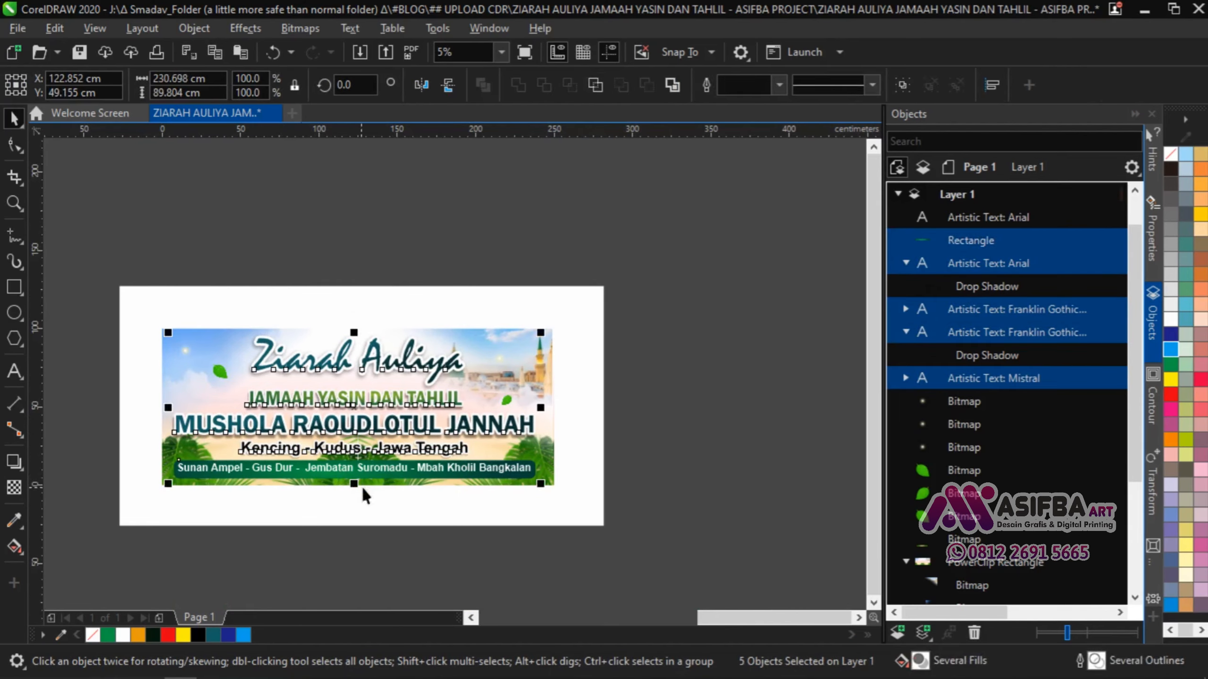
scroll(360, 485, up, 2)
drag(393, 455, 394, 513)
key(ctrl+z)
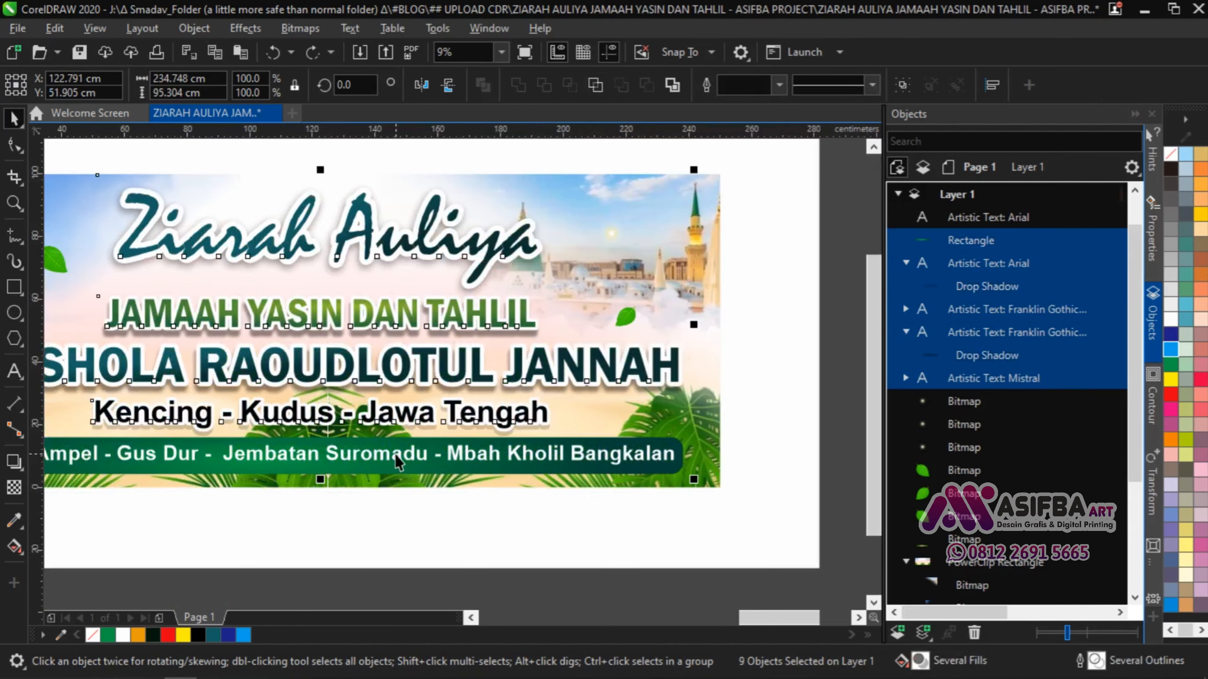
shift+click(395, 455)
shift+click(395, 477)
key(c)
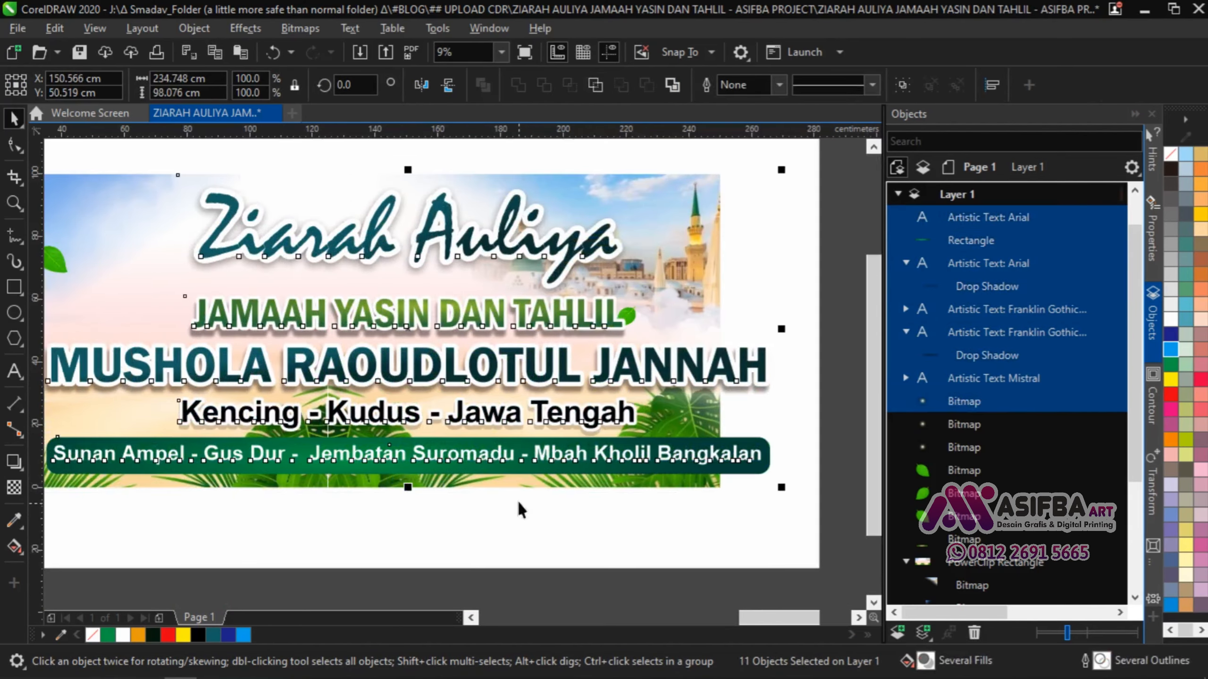
key(ctrl+z)
Centre the selected banner texts and green destination bar horizontally on the PowerClip background.
ctrl+click(967, 408)
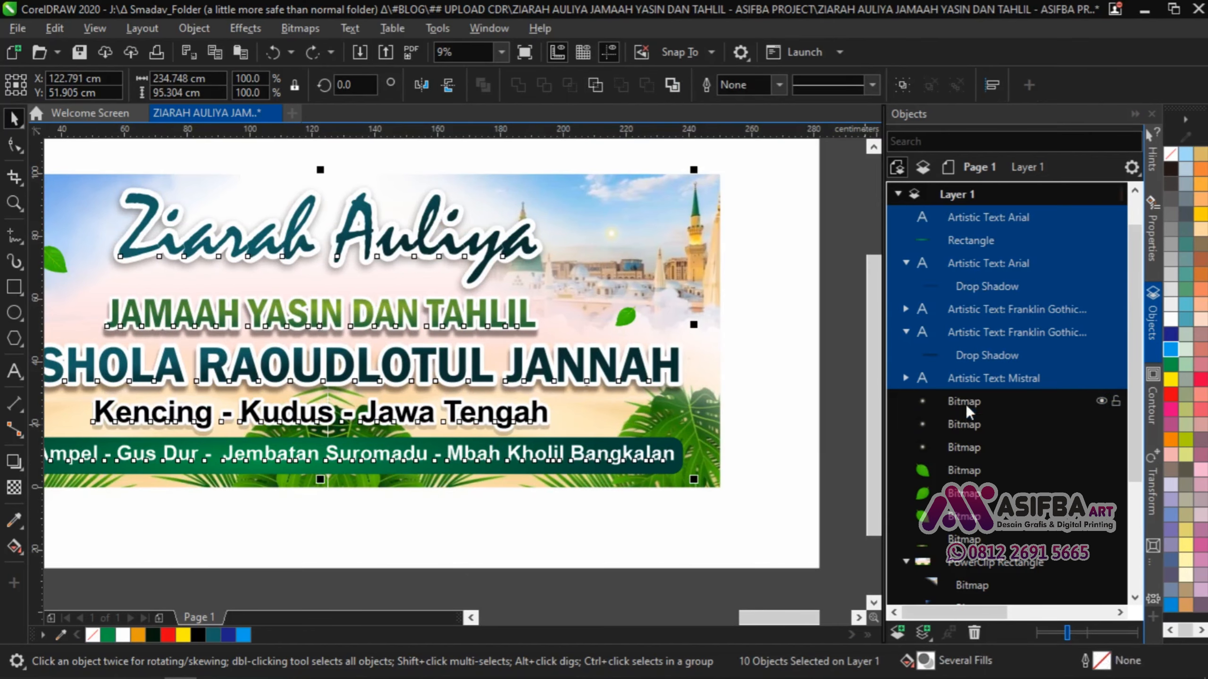
ctrl+click(1008, 566)
key(c)
click(679, 530)
scroll(572, 393, down, 1)
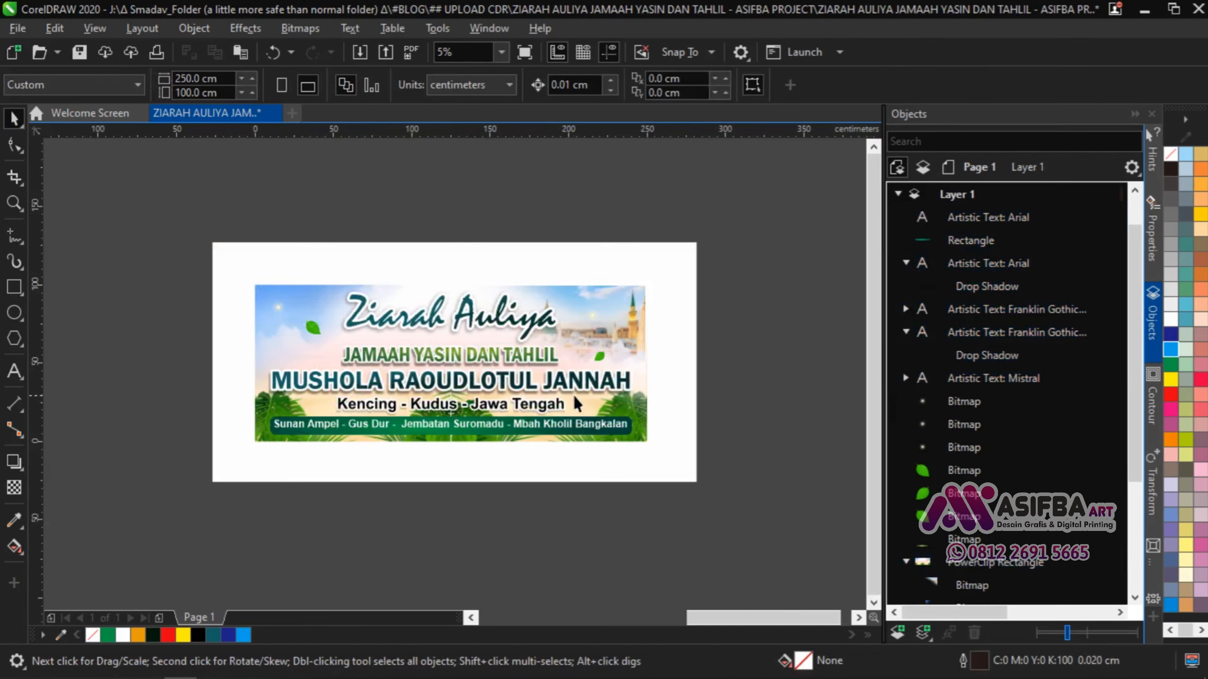
Save the document with the whole banner framed in view and check it in full-screen preview.
drag(681, 488, 190, 269)
click(501, 52)
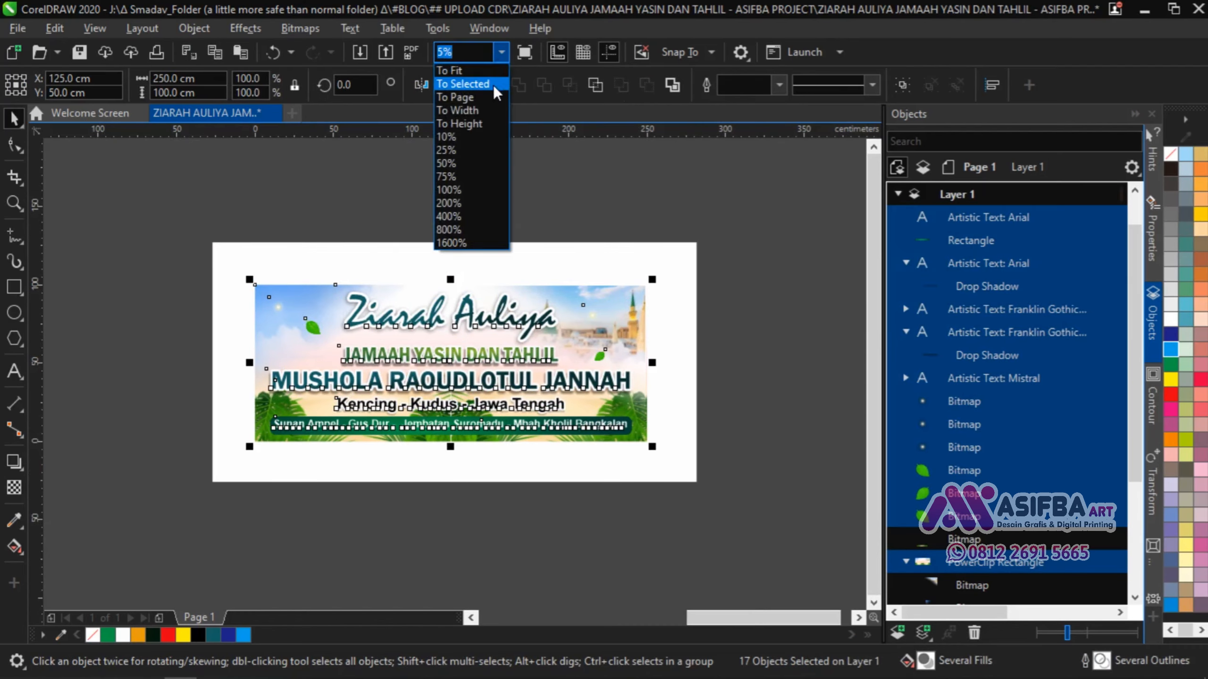
click(493, 85)
key(ctrl+s)
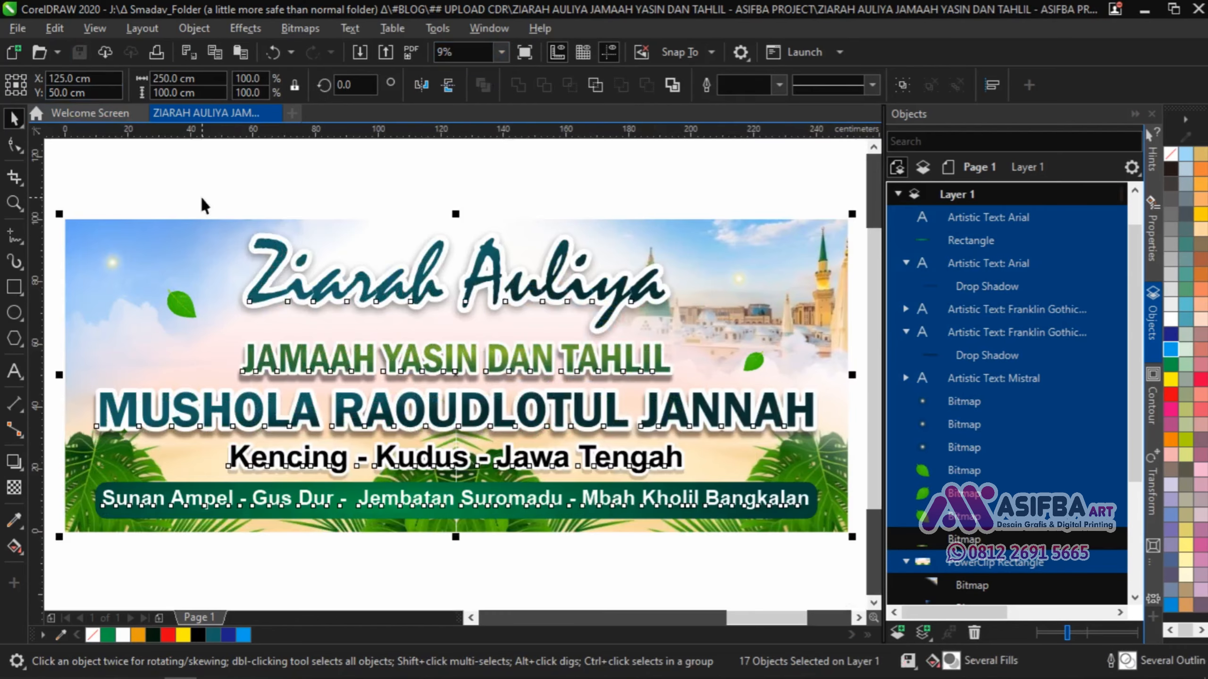
click(204, 205)
key(F9)
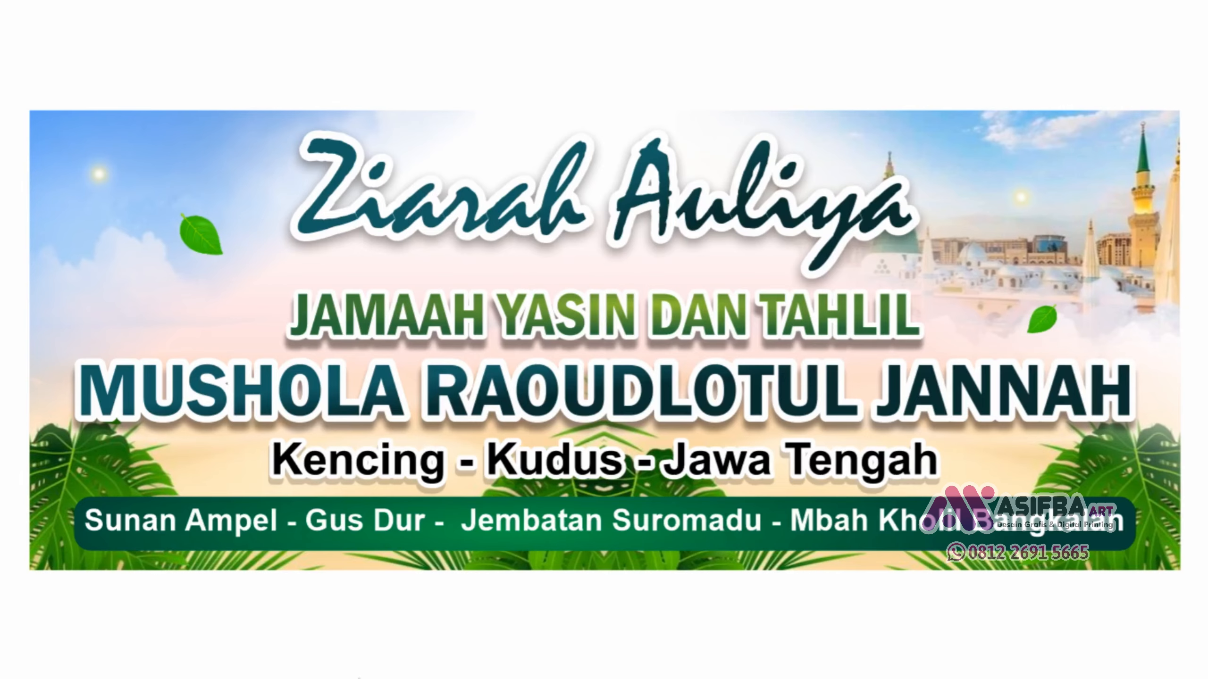
key(Escape)
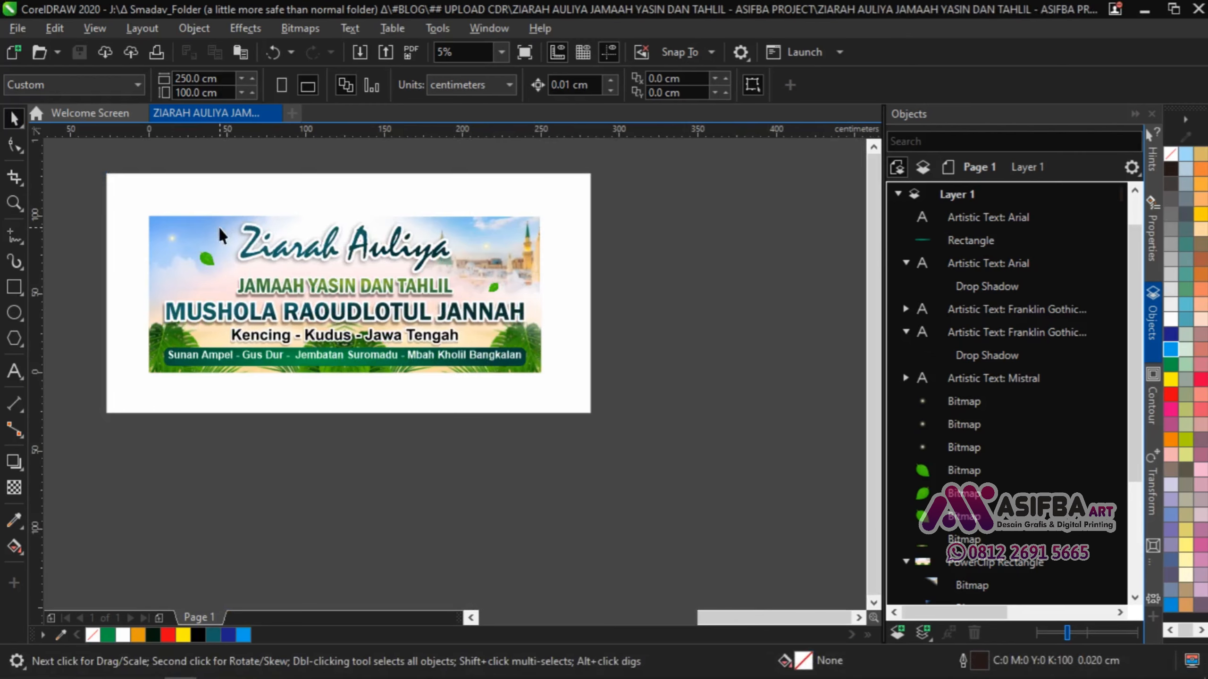
Duplicate the PowerClip background onto the empty area beside the page.
click(220, 230)
scroll(266, 243, right, 3)
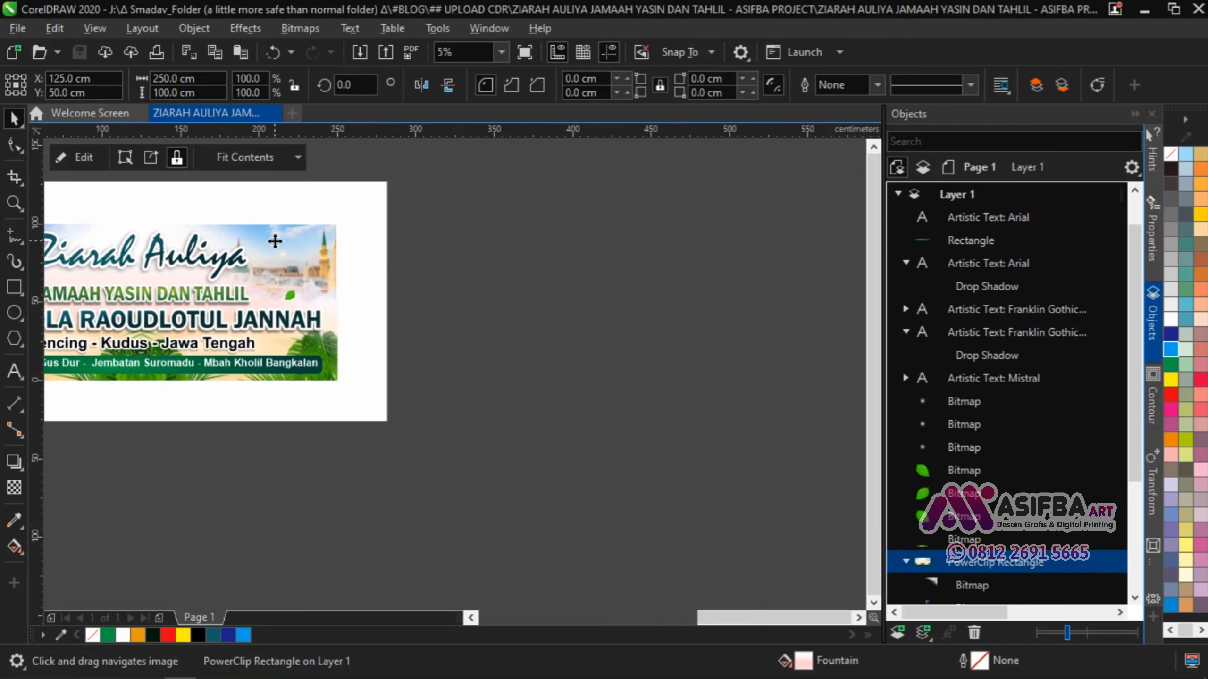
drag(275, 240, 766, 240)
click(553, 179)
Change the document units to pixels and set the background copy's width to 1920 px in proportion.
click(464, 85)
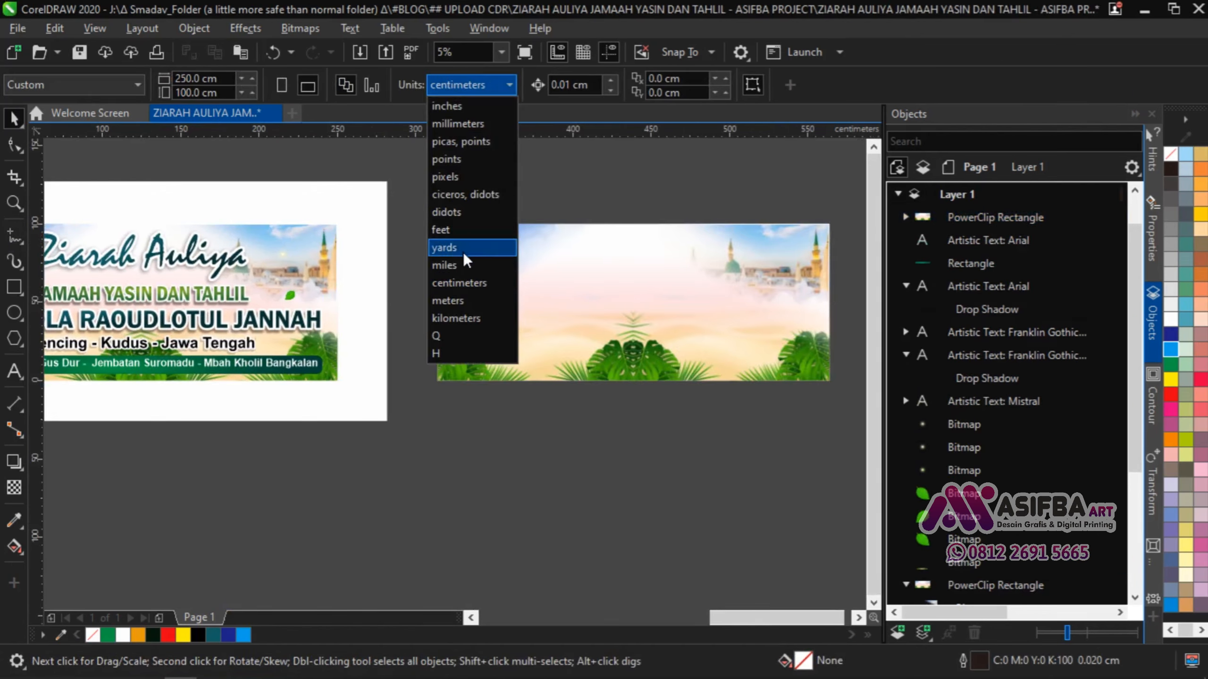
click(479, 177)
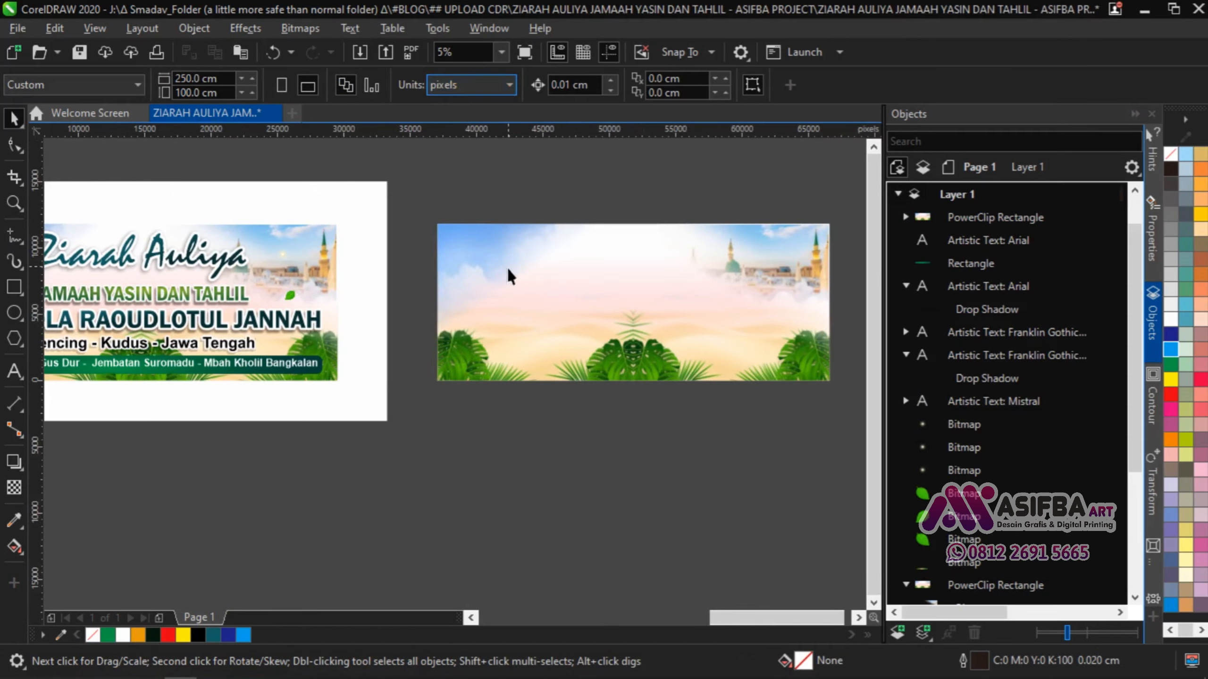
click(506, 267)
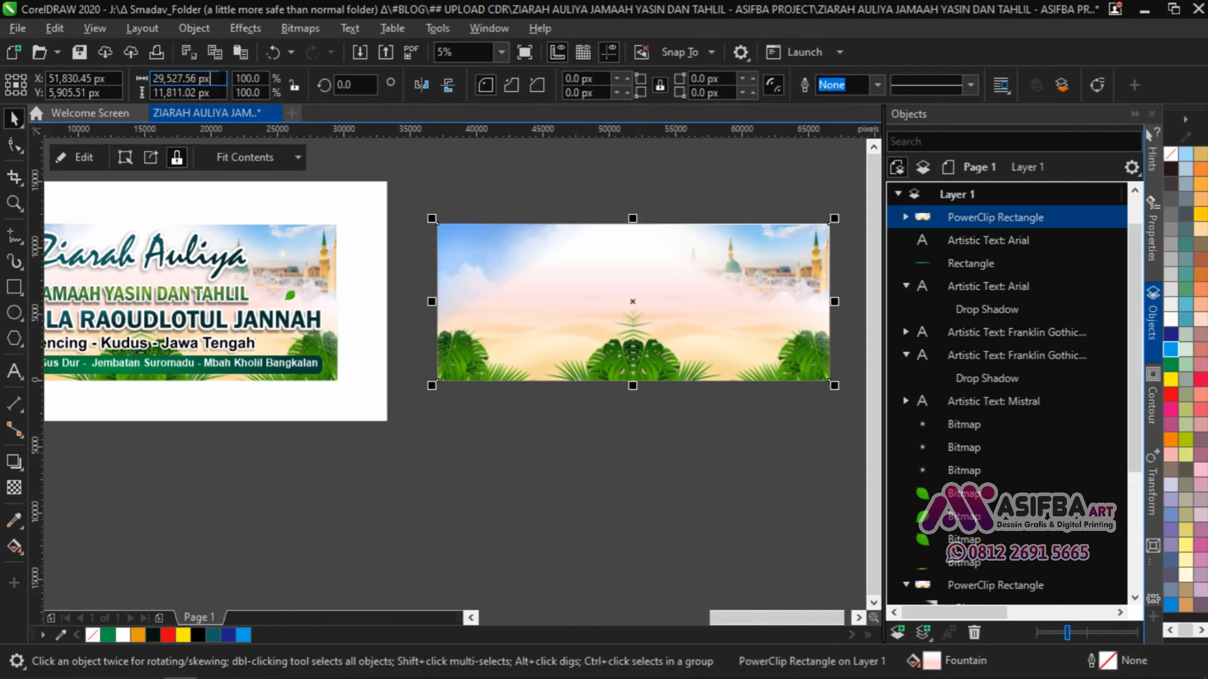
text(1920)
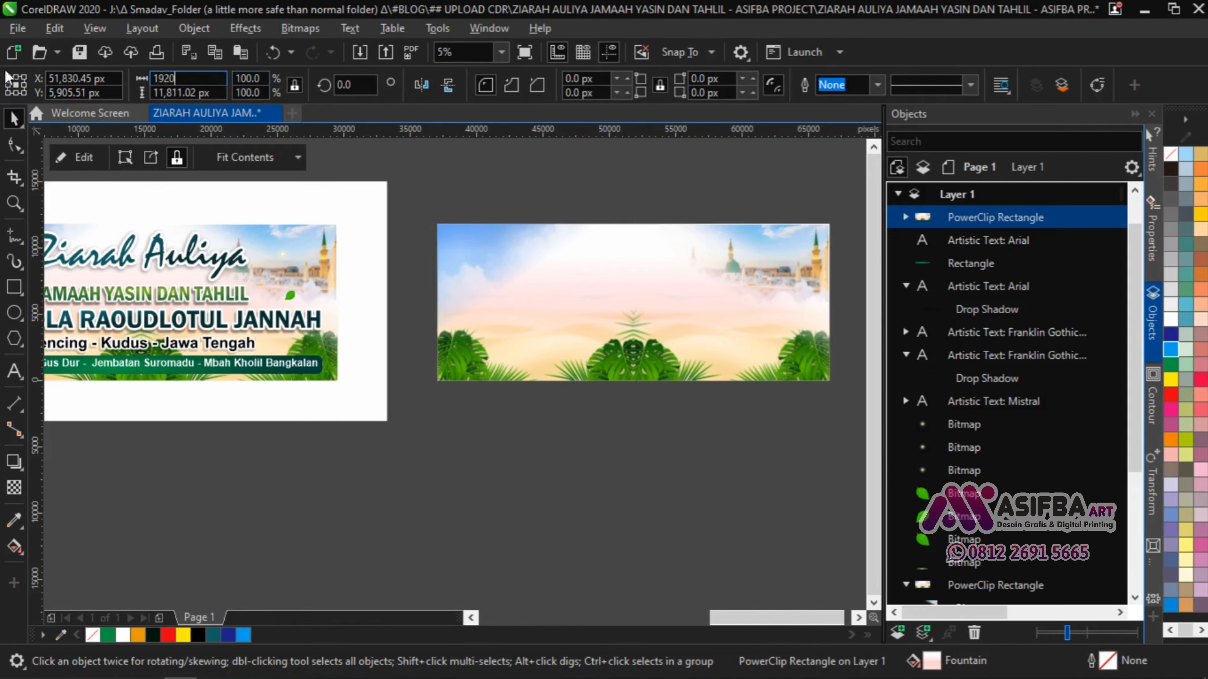
key(Return)
scroll(651, 309, up, 2)
scroll(651, 309, up, 2)
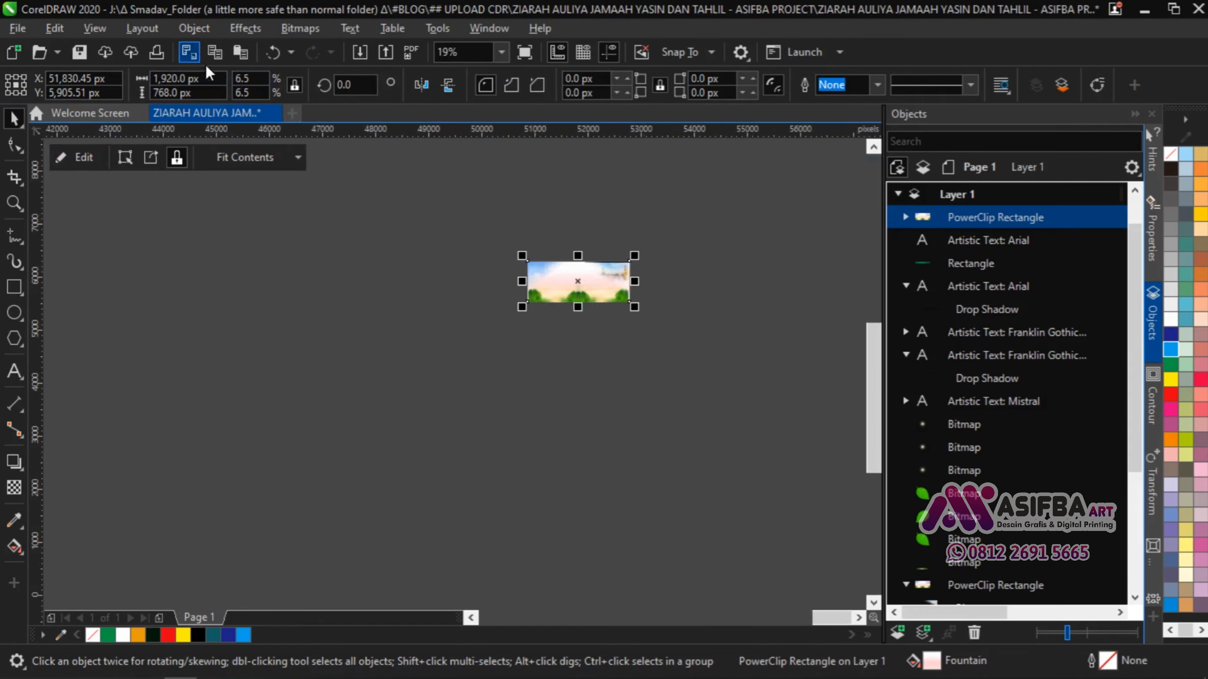
Unlock the background copy's proportions and set its height to 1080 px.
click(294, 86)
click(188, 92)
text(1080)
key(Return)
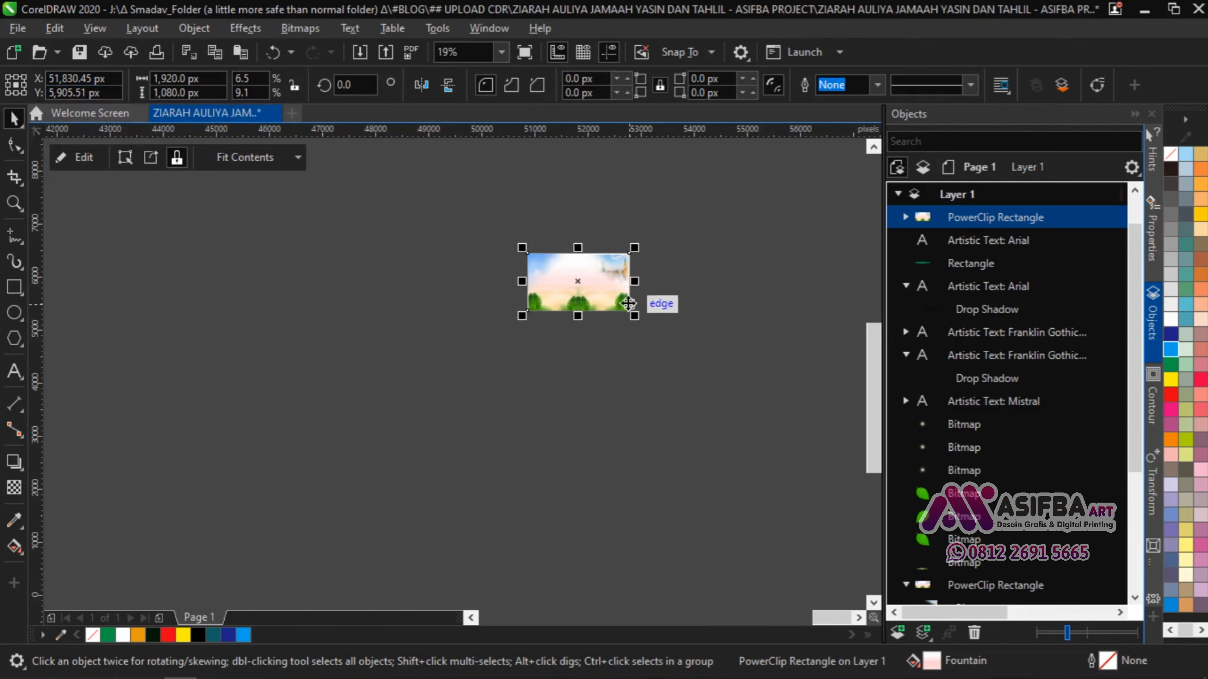
Move the 1920 x 1080 px background copy closer to the page.
scroll(628, 303, up, 4)
scroll(473, 312, down, 6)
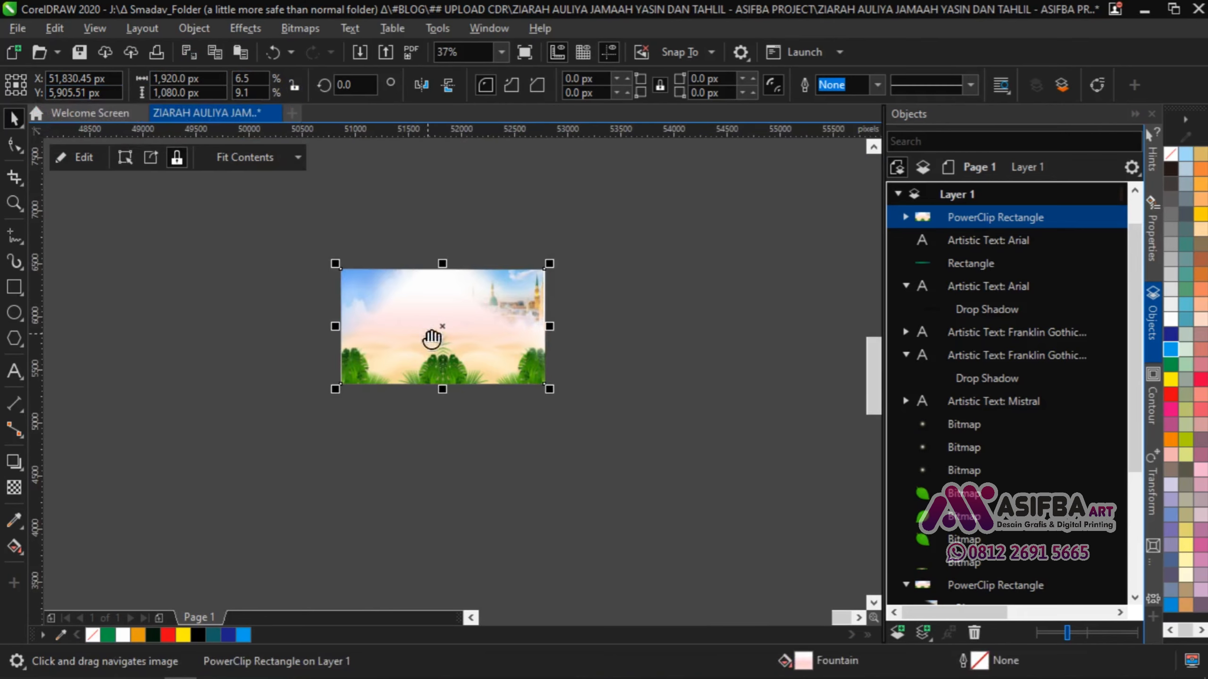
drag(584, 287, 392, 366)
drag(312, 384, 458, 373)
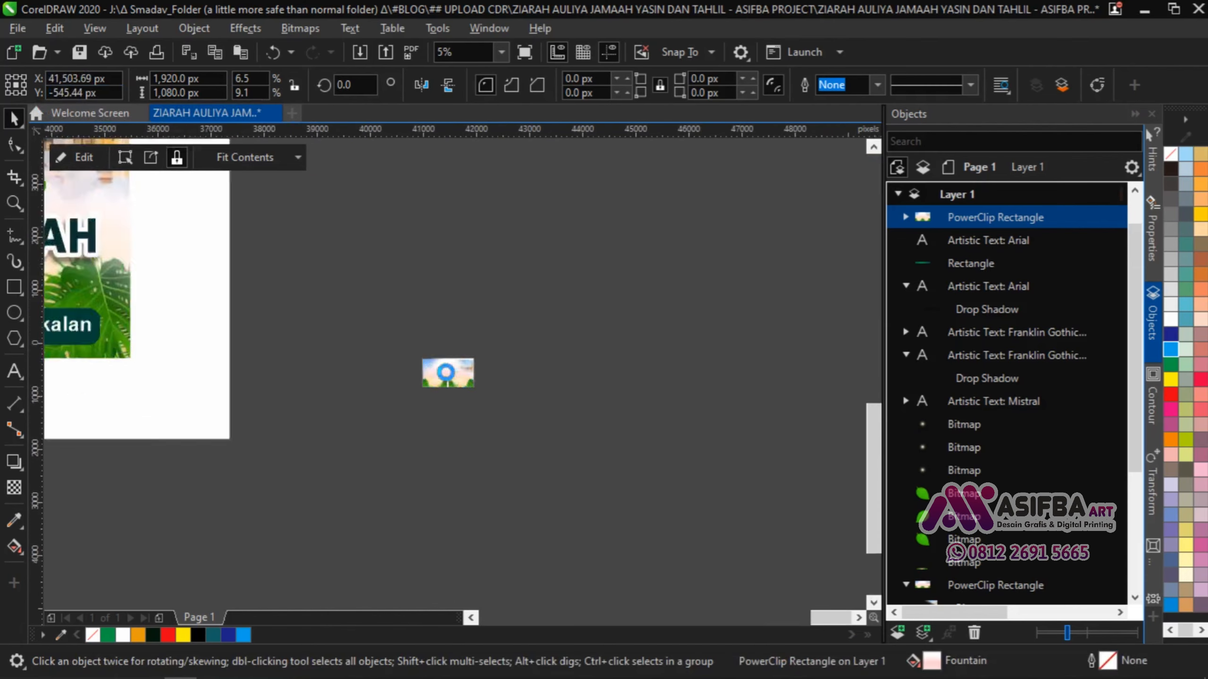
scroll(458, 373, up, 6)
Open the background copy's PowerClip contents for editing and try squashing the sky and mosque bitmaps vertically.
click(75, 158)
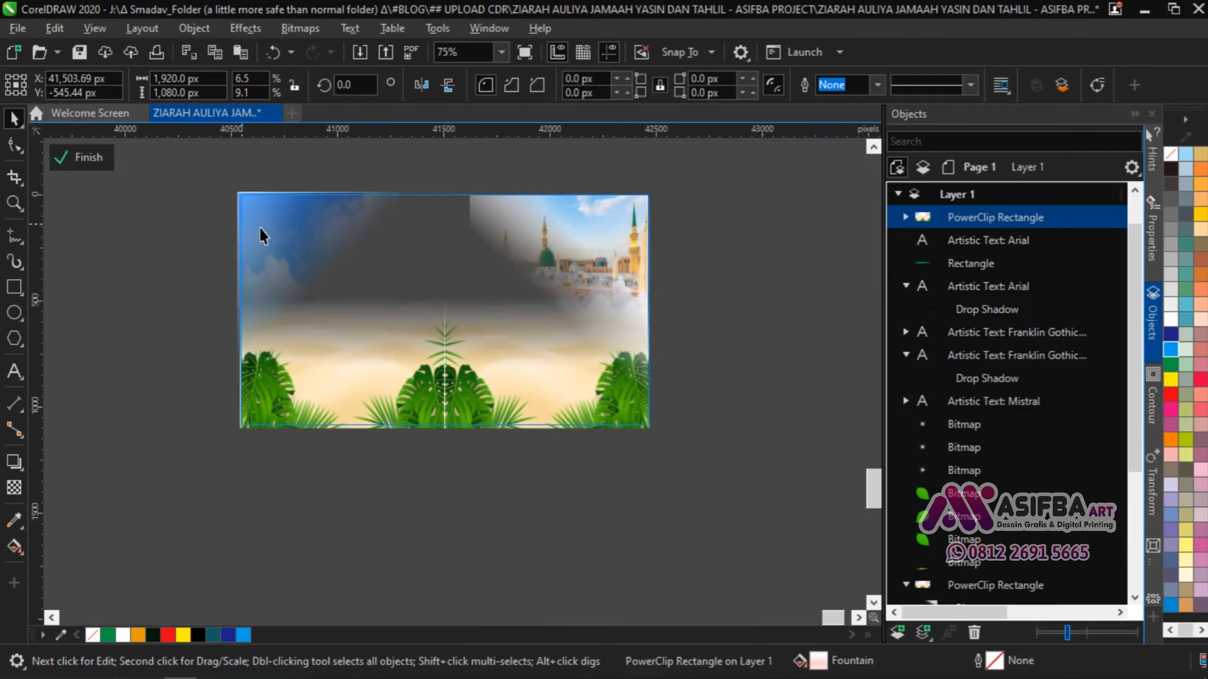
click(260, 227)
shift+click(581, 227)
drag(442, 573, 441, 523)
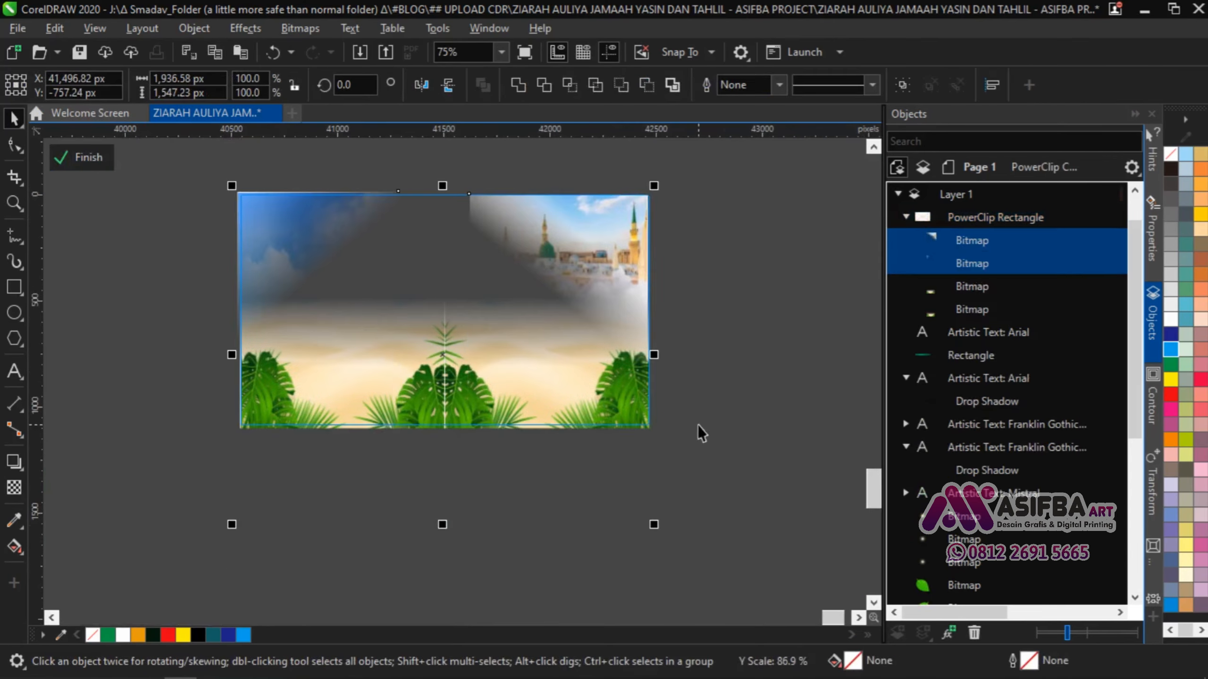
mouse_move(442, 193)
mouse_down()
mouse_move(443, 208)
mouse_move(442, 194)
mouse_up()
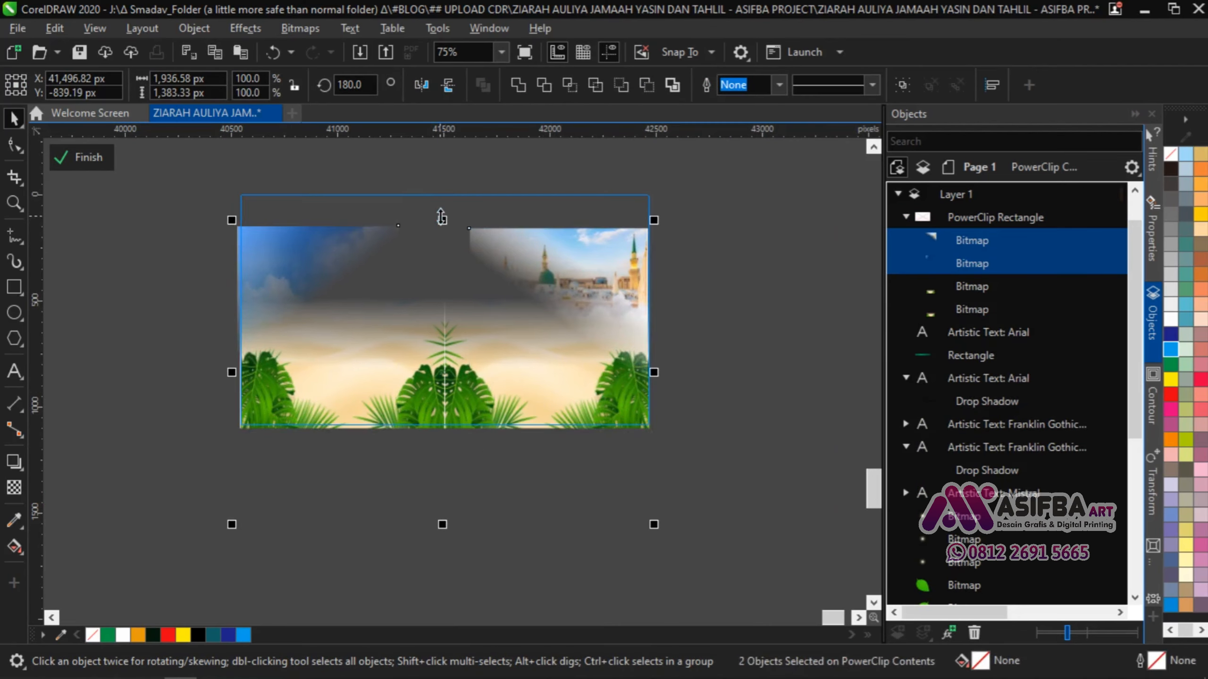
Reduce the height of both sand-and-leaf bitmaps from above to about 1620 px and finish editing the PowerClip.
click(1000, 312)
shift+click(995, 289)
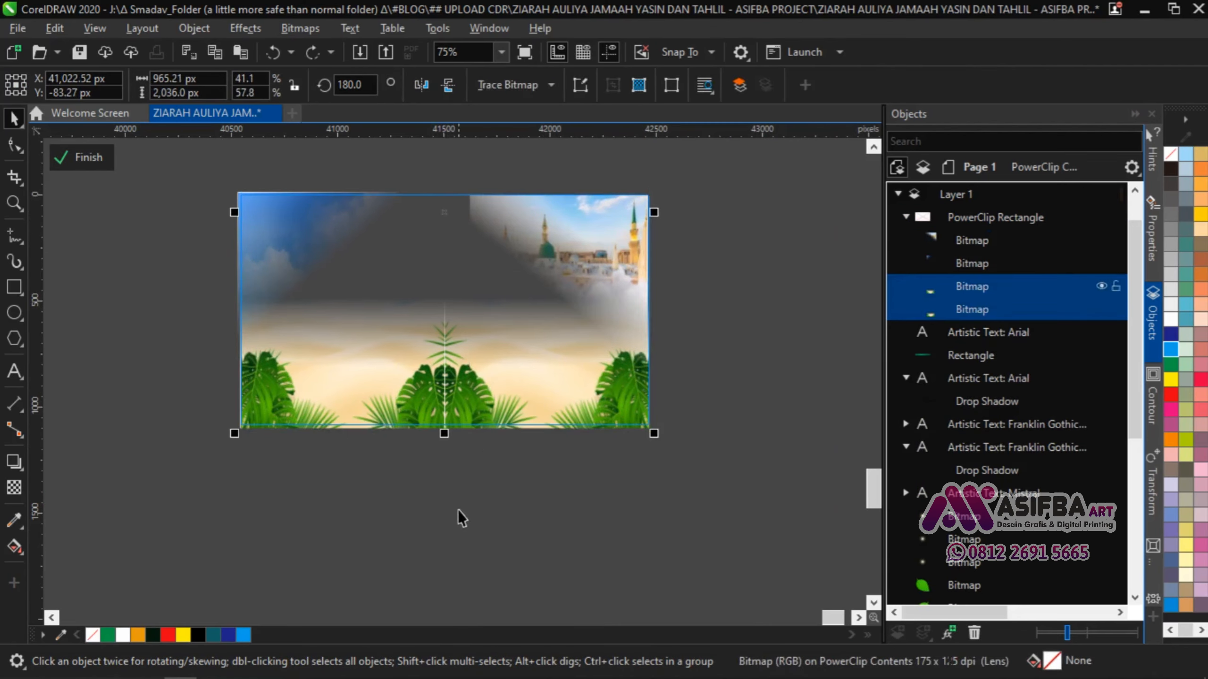
scroll(458, 511, down, 1)
scroll(457, 259, up, 1)
click(456, 234)
scroll(457, 235, down, 1)
click(999, 309)
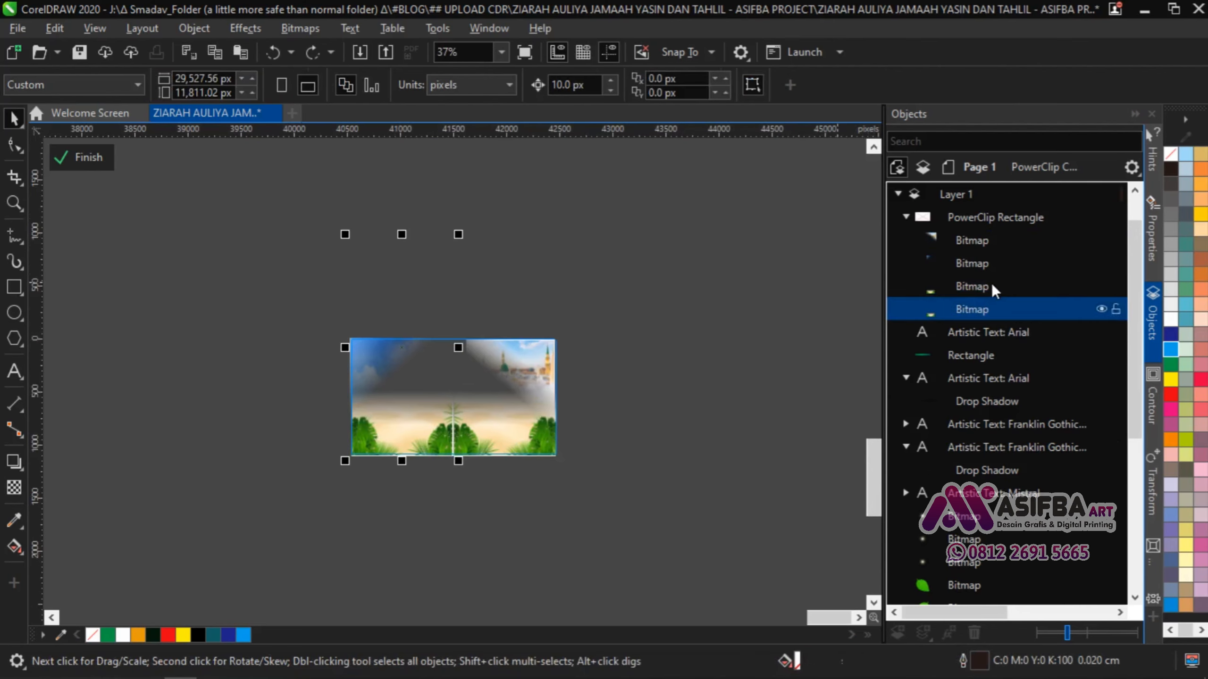
shift+click(992, 287)
drag(450, 235, 451, 277)
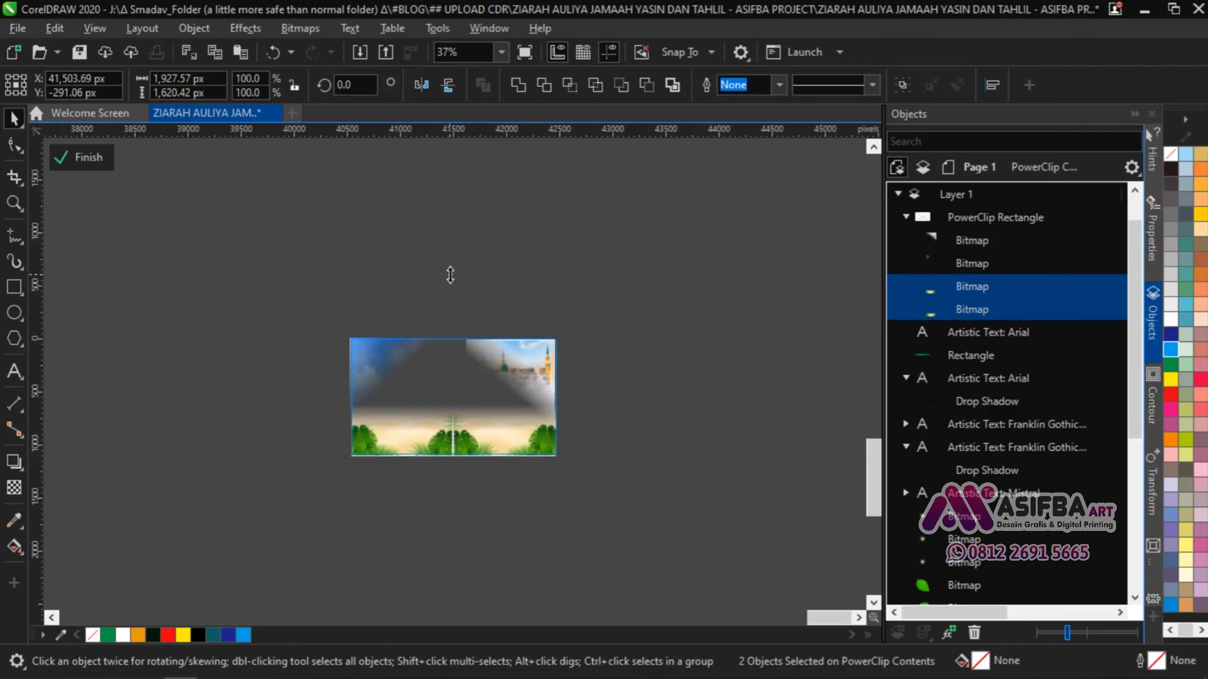
click(501, 307)
scroll(518, 450, up, 2)
scroll(518, 450, down, 2)
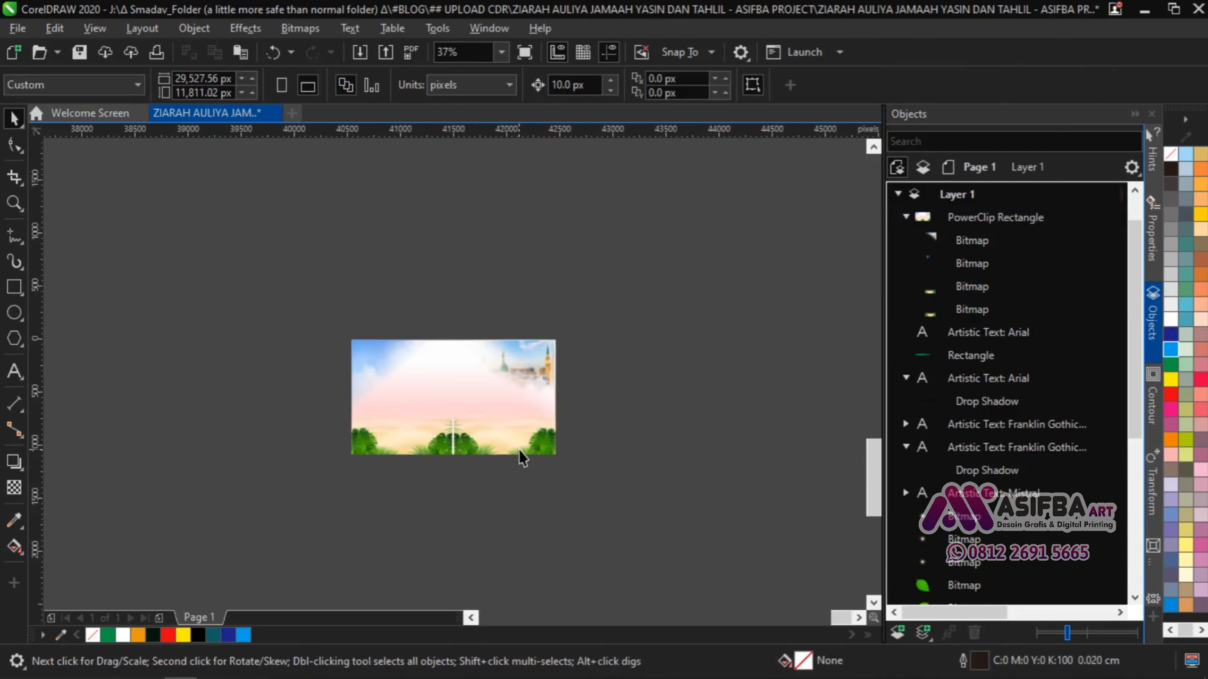
Frame the whole original banner in view and show it in full-screen preview for a screenshot.
drag(485, 448, 623, 402)
scroll(623, 402, down, 2)
drag(345, 335, 711, 414)
scroll(712, 414, down, 1)
drag(189, 248, 720, 545)
click(502, 52)
click(492, 83)
key(F9)
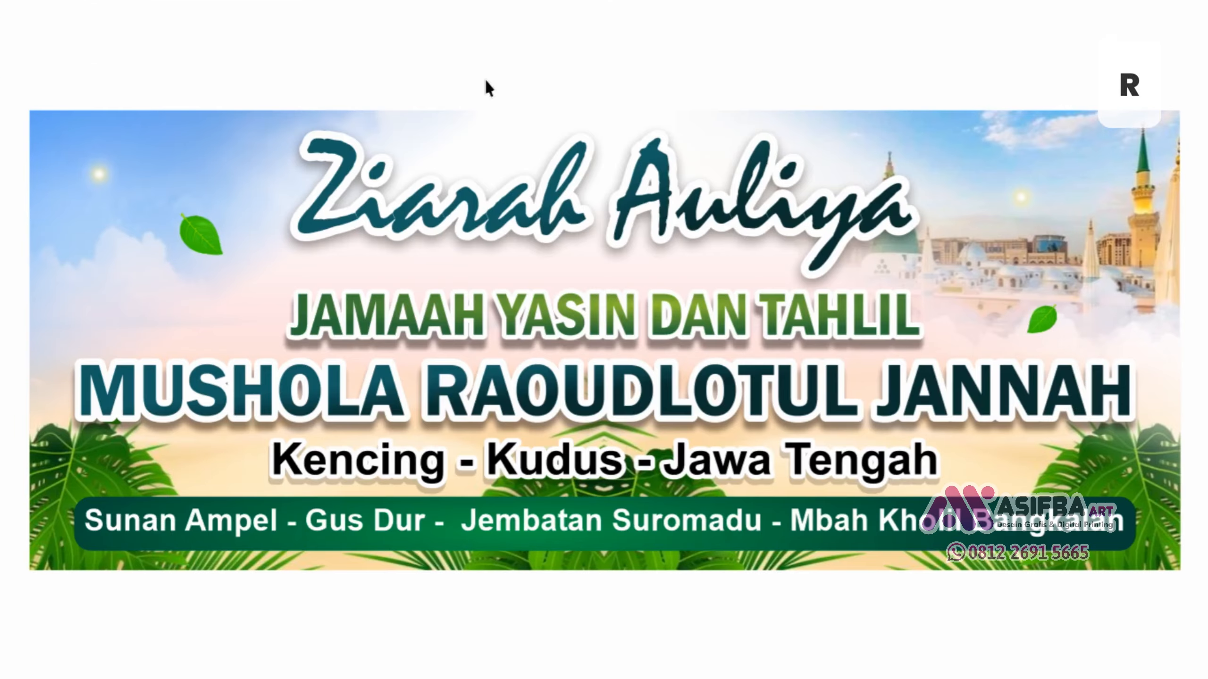
Leave the preview and paste the captured screenshot into the empty area beside the page.
key(F9)
scroll(363, 250, down, 1)
right_click(419, 274)
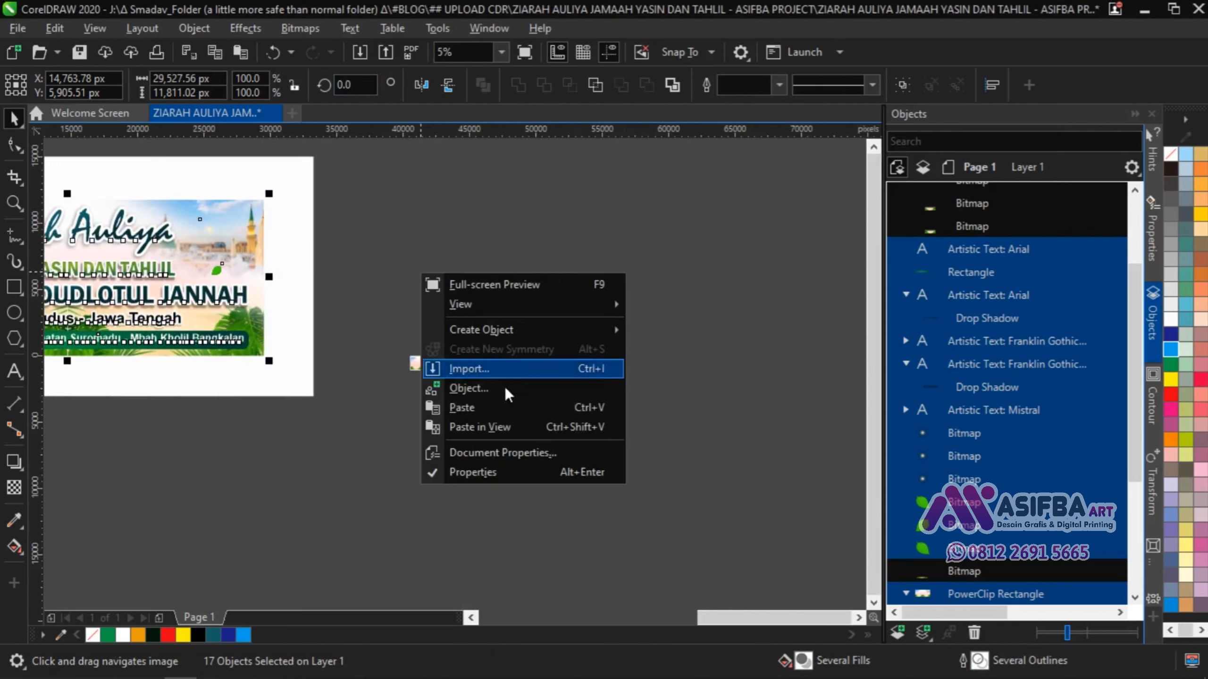
click(501, 427)
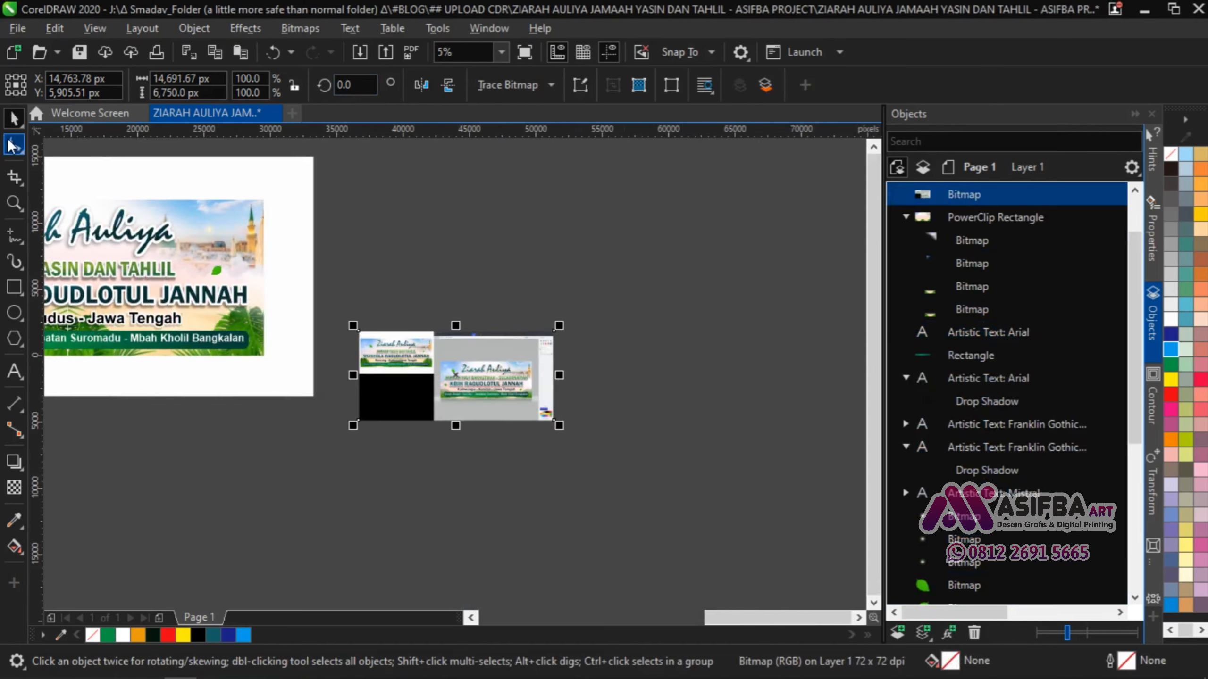
Crop the pasted screenshot with the Shape tool, pulling its right and bottom edges in to the banner preview.
click(13, 146)
drag(556, 370, 433, 366)
scroll(417, 402, up, 2)
drag(355, 476, 362, 278)
scroll(514, 366, up, 3)
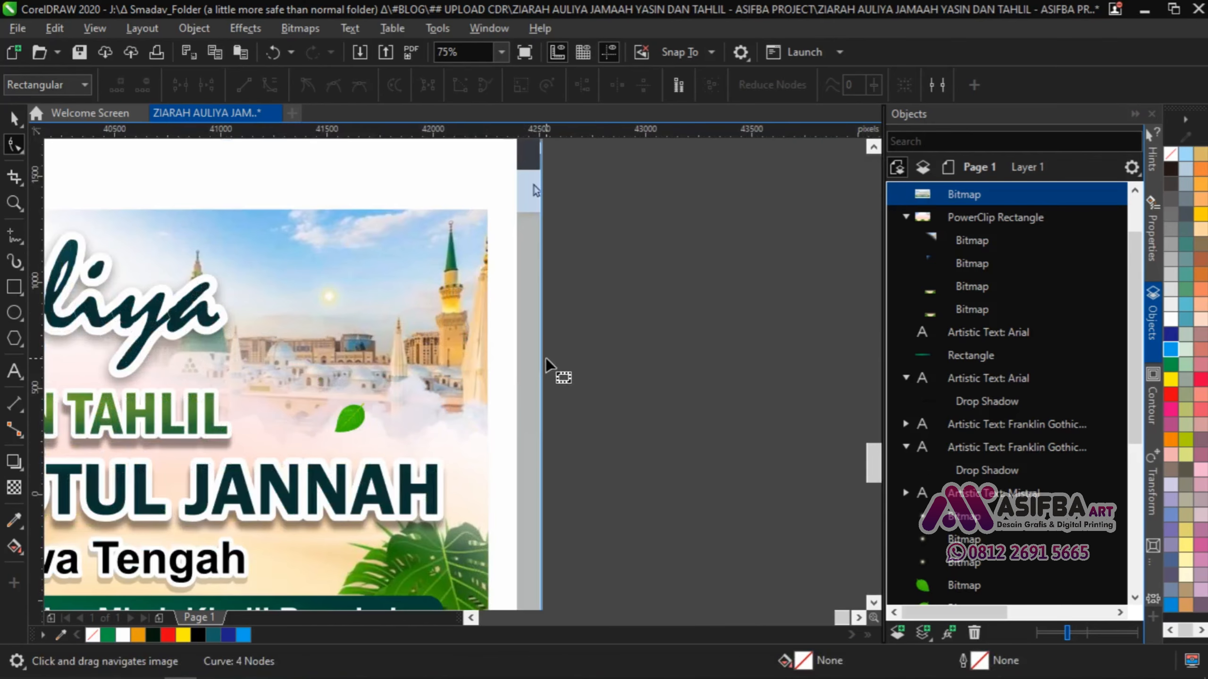
drag(542, 358, 494, 353)
scroll(495, 353, down, 2)
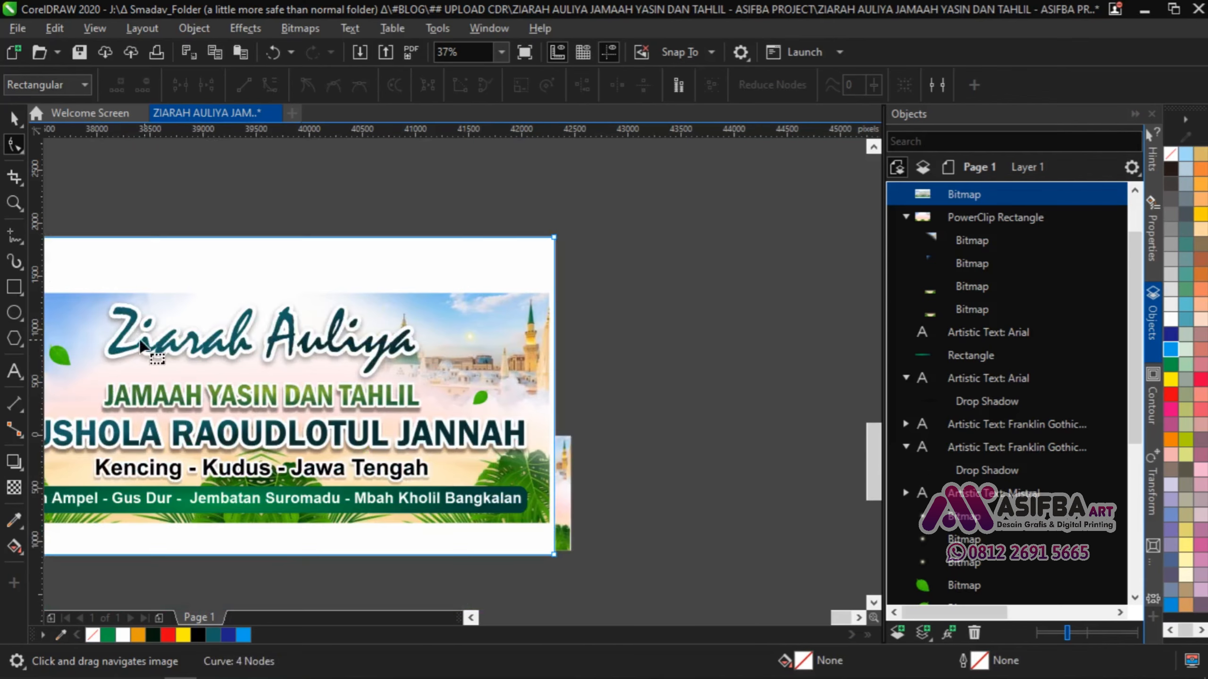
Trim the screenshot's left and top edges close to the banner artwork and return to object selection.
drag(140, 340, 534, 341)
scroll(375, 356, up, 2)
drag(280, 393, 325, 398)
scroll(166, 396, down, 1)
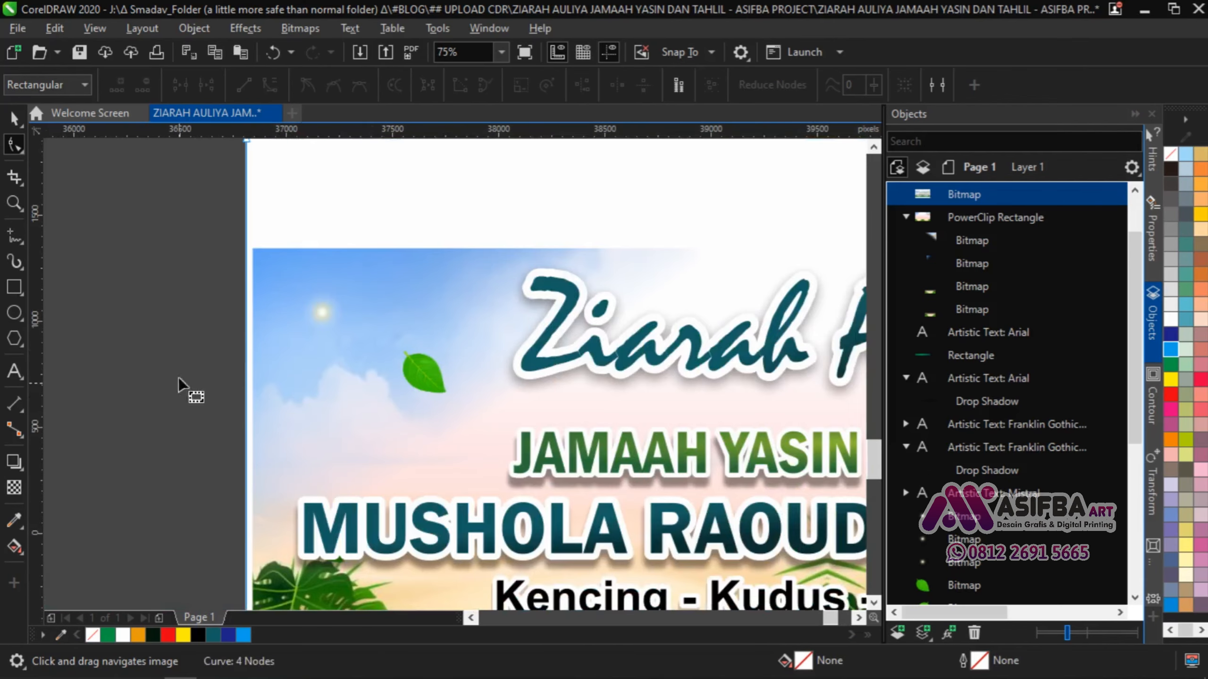
scroll(178, 377, down, 2)
scroll(386, 310, up, 1)
drag(381, 278, 380, 325)
drag(397, 422, 413, 262)
key(space)
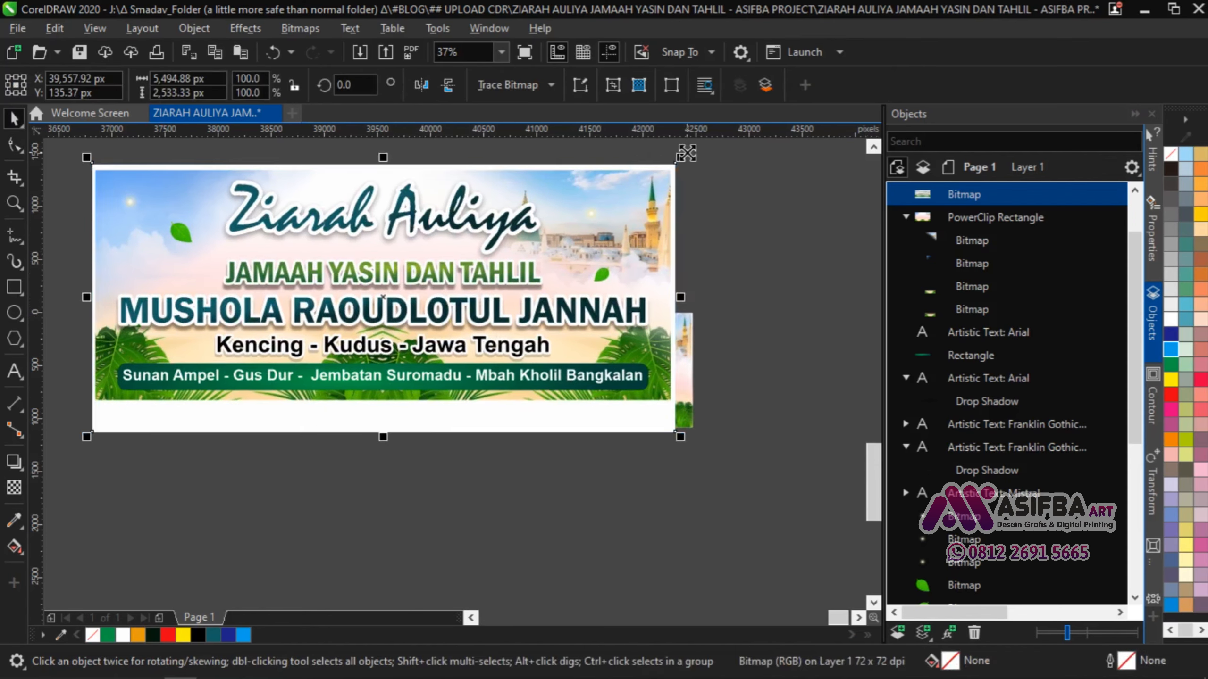
Scale the cropped screenshot down and place it centred across the lower part of the 1920 x 1080 px background.
drag(682, 156, 471, 256)
drag(407, 305, 553, 325)
scroll(595, 288, up, 1)
drag(615, 271, 666, 250)
drag(563, 280, 527, 271)
drag(630, 240, 650, 230)
click(544, 457)
Draw a rectangle slightly larger than the scaled screenshot around it and adjust its top and right edges.
click(14, 287)
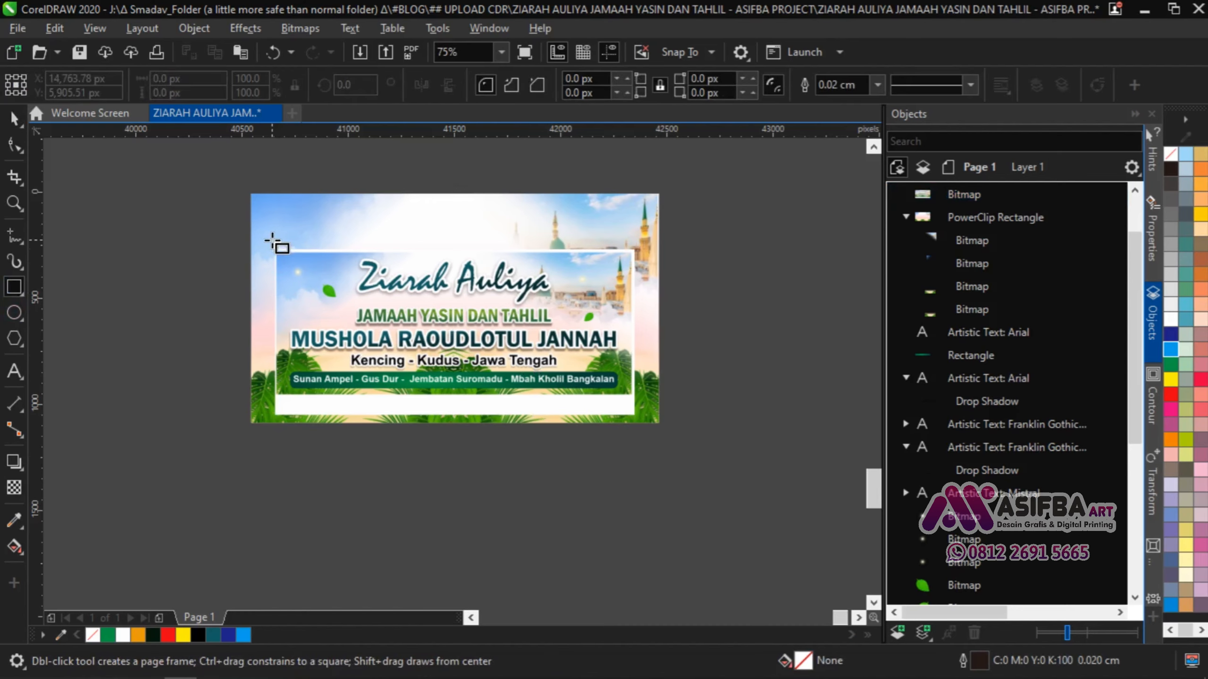
drag(265, 234, 644, 520)
key(space)
scroll(458, 237, up, 1)
drag(447, 227, 447, 244)
scroll(442, 241, down, 1)
scroll(645, 418, up, 1)
drag(635, 359, 622, 358)
Draw a rectangle about 2567 x 1217 px over the background copy and apply a vertical linear transparency fading upward.
click(14, 287)
drag(188, 206, 733, 464)
click(14, 488)
drag(496, 536, 496, 197)
Move the gradient-transparent rectangle off the background copy, into the empty area to its left.
key(space)
scroll(666, 393, down, 1)
drag(664, 393, 210, 394)
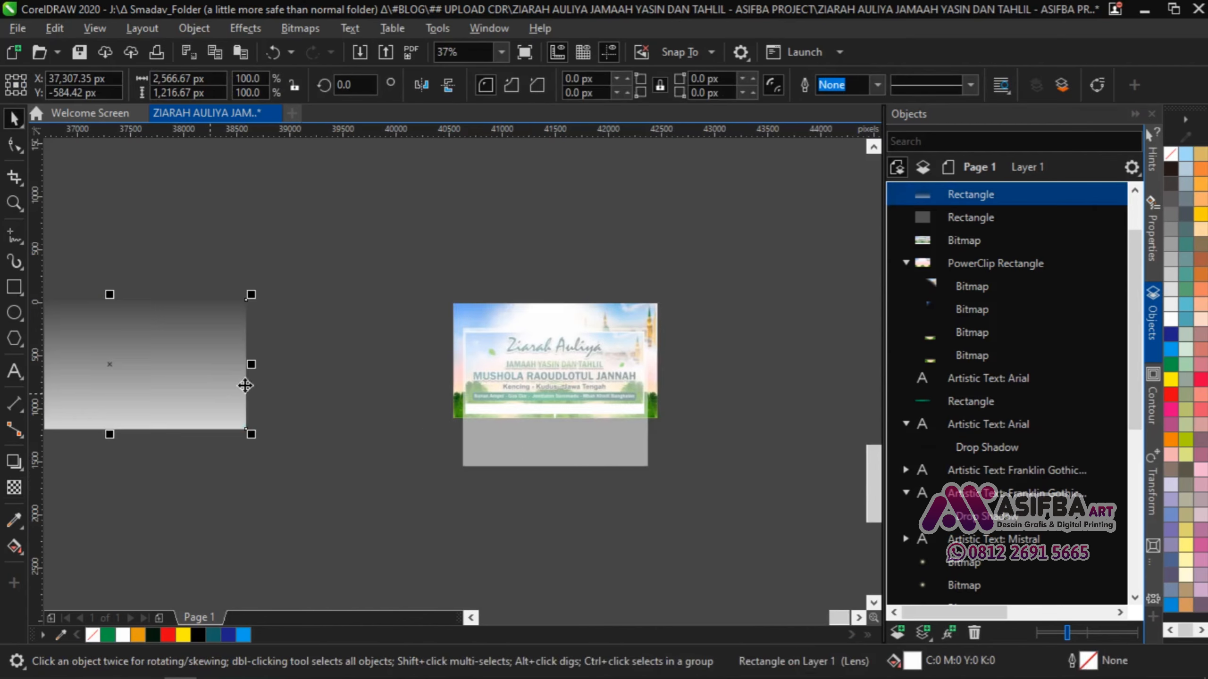
PowerClip the gradient-transparent rectangle inside the 1920 x 1080 px background.
scroll(254, 386, up, 1)
right_click(225, 389)
click(341, 371)
click(654, 388)
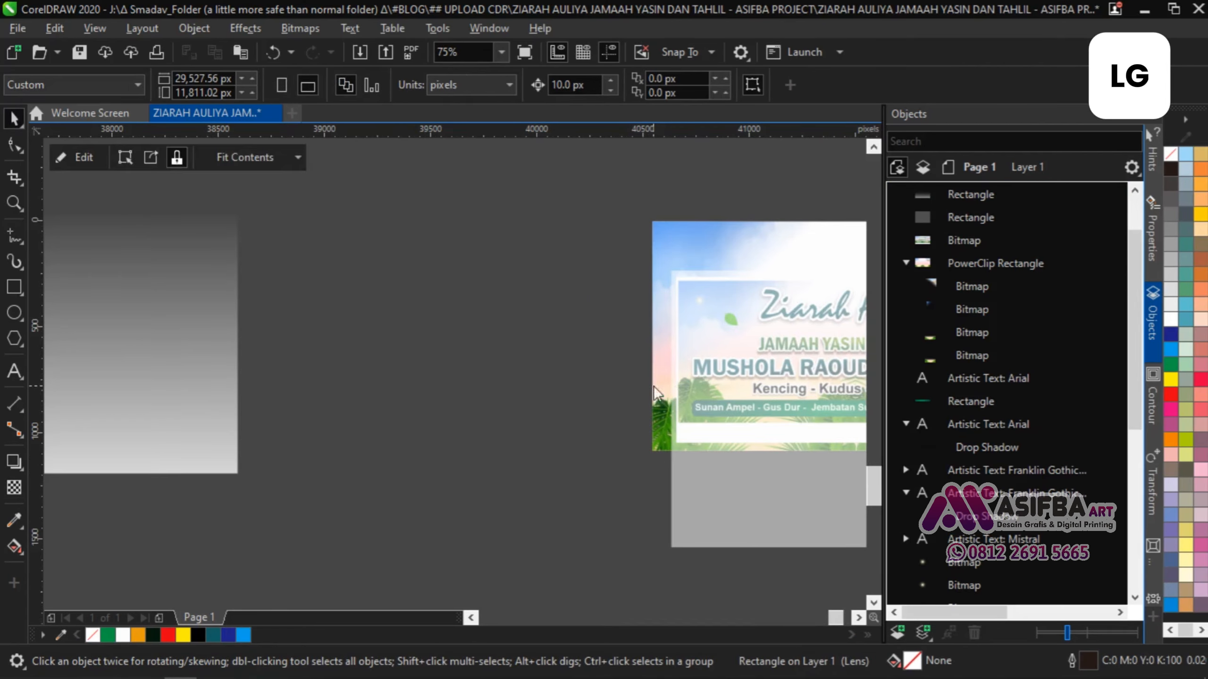
drag(661, 387, 94, 409)
PowerClip the semi-transparent rectangle framing the banner screenshot inside the 1920 x 1080 px background.
click(561, 405)
drag(370, 458, 546, 447)
click(532, 498)
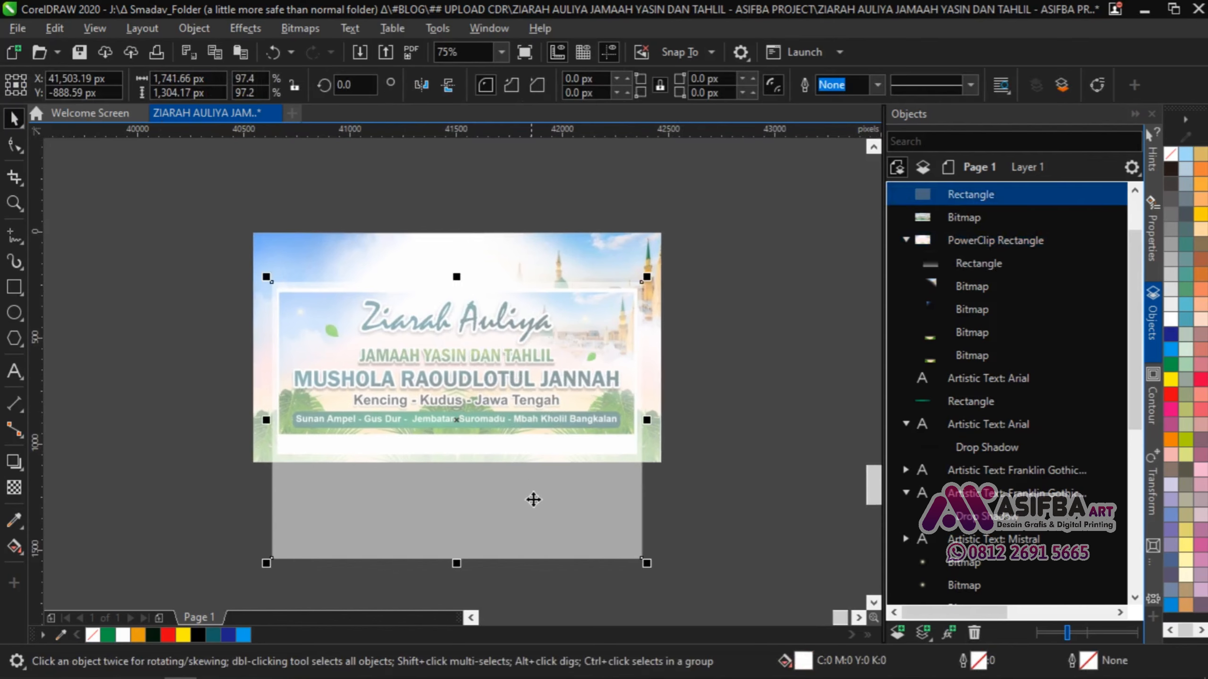
right_click(534, 500)
click(604, 195)
click(255, 415)
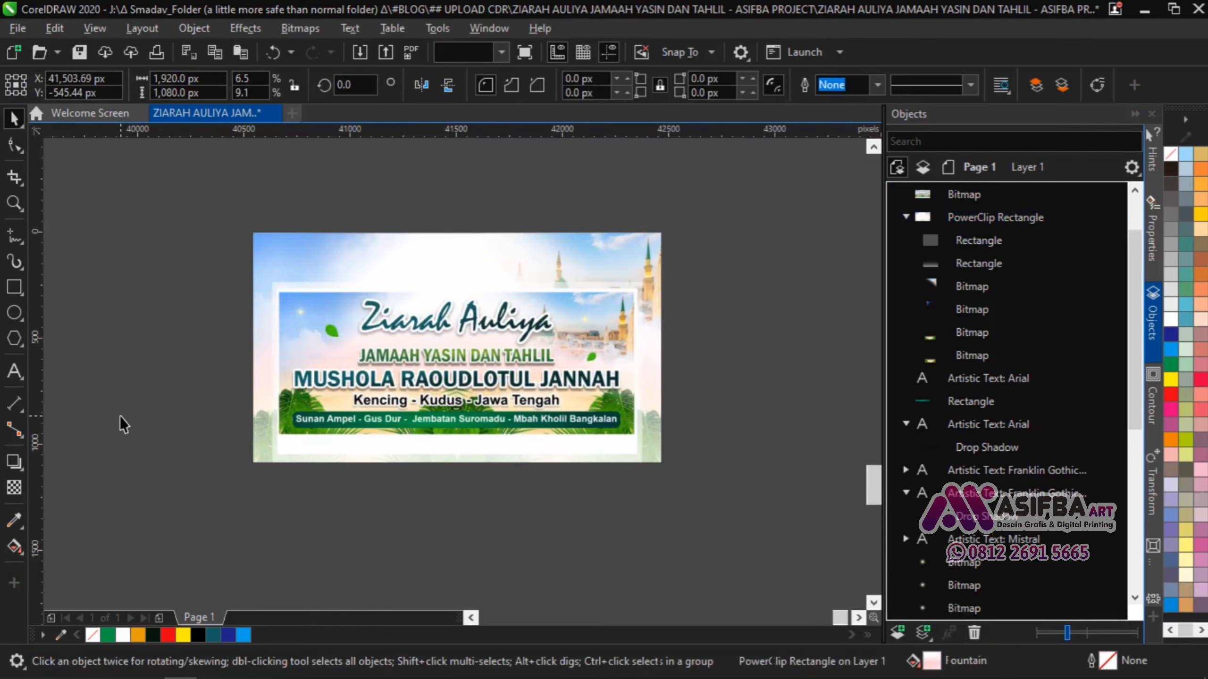
click(120, 416)
Edit the background's PowerClip contents and shift the gradient rectangle's transparency midpoint downward, then finish editing.
double_click(648, 442)
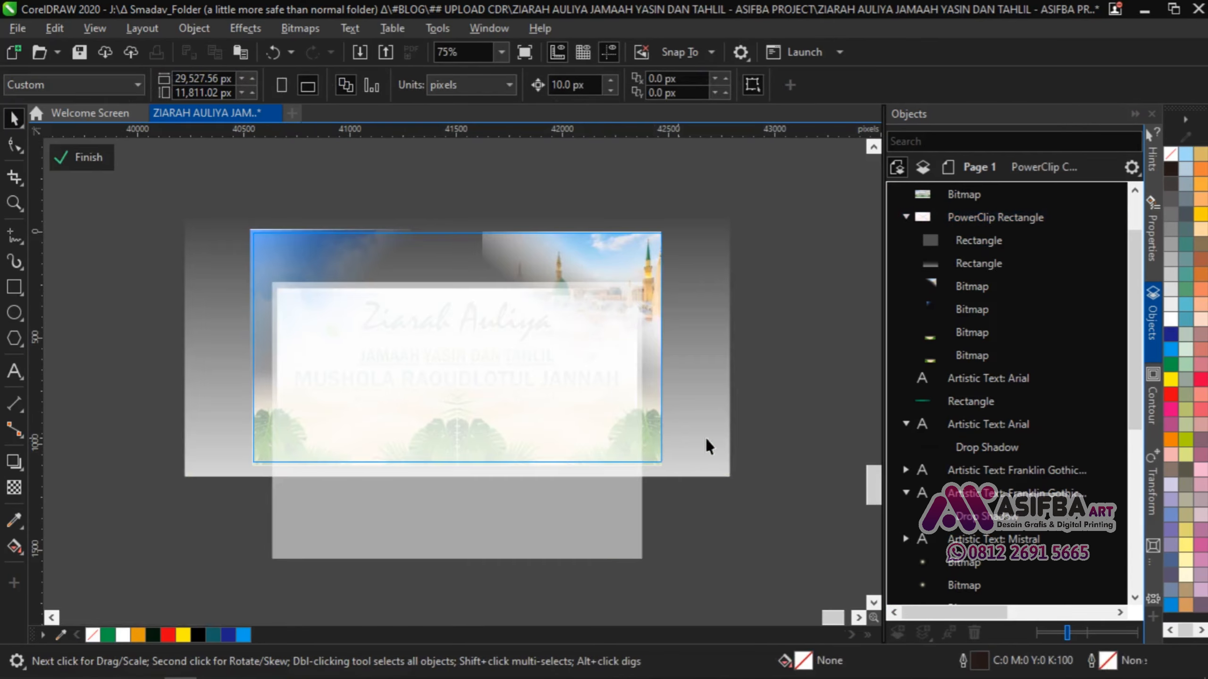
click(721, 434)
click(14, 488)
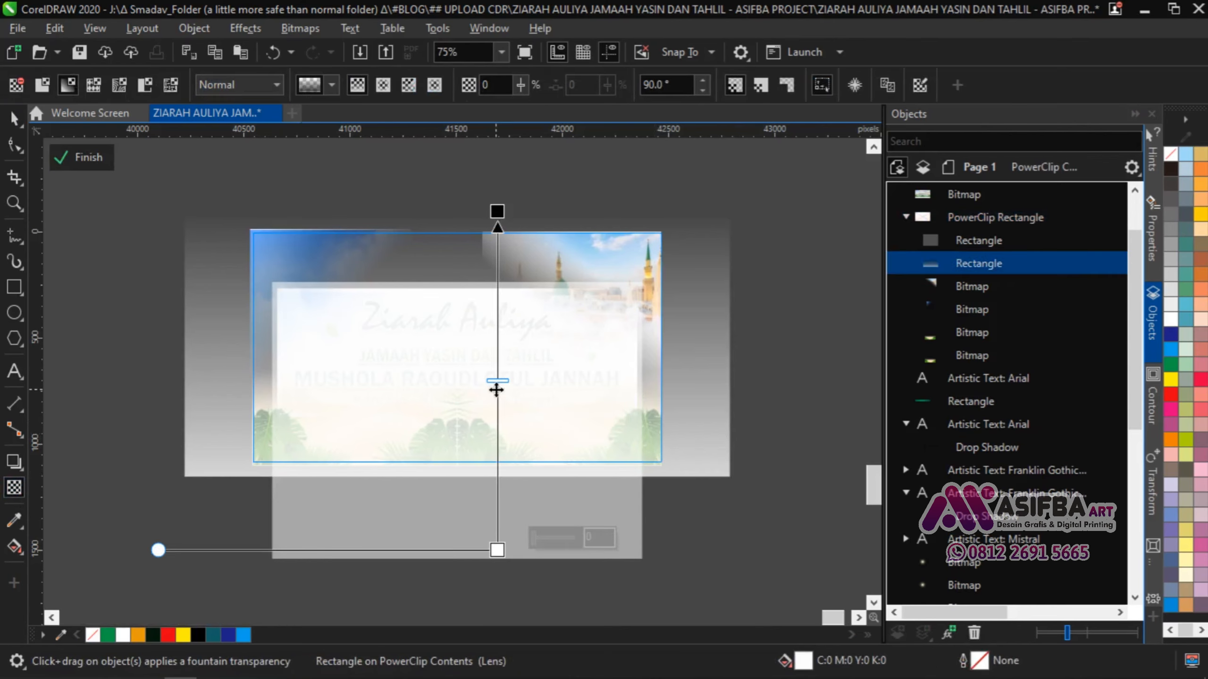
drag(497, 381, 518, 459)
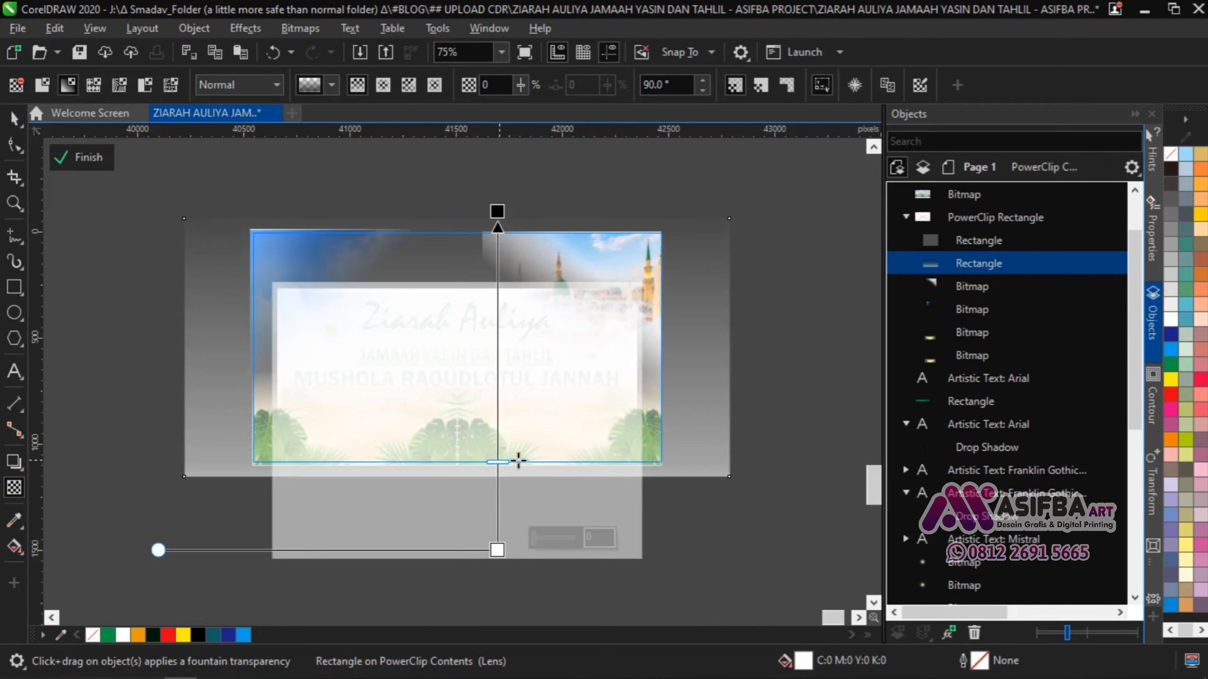
click(781, 488)
click(94, 160)
click(119, 335)
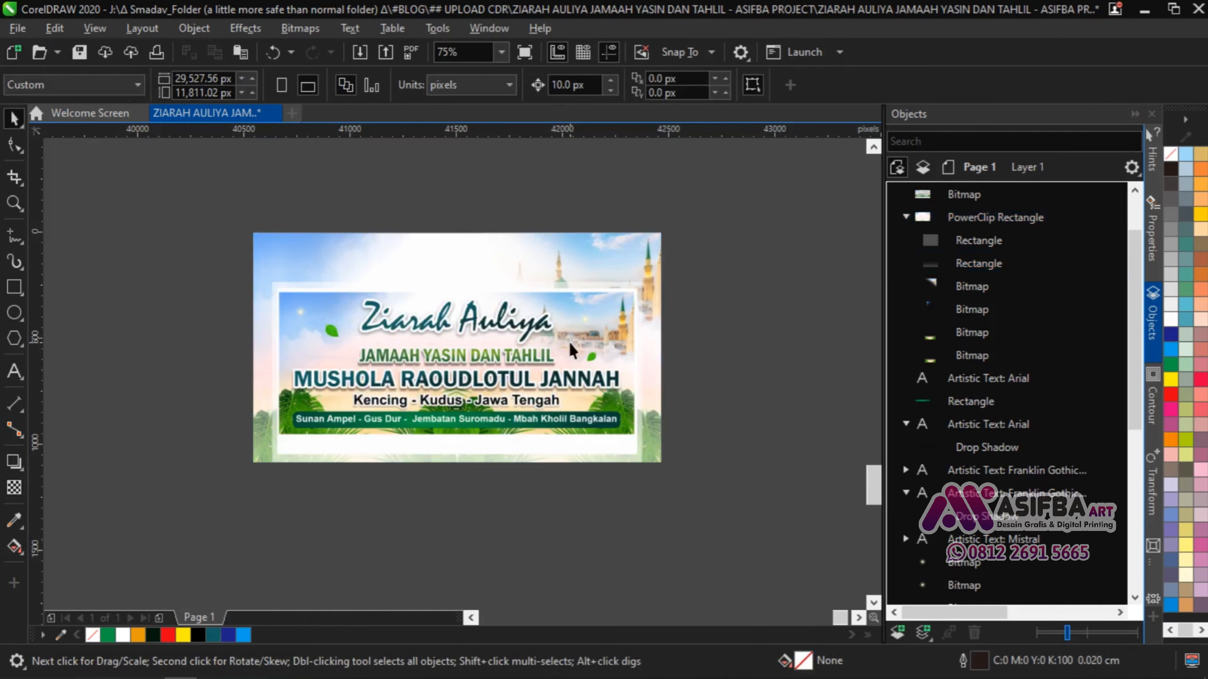
Move the background and banner screenshot together closer to the banner page and save the document.
scroll(414, 264, up, 1)
scroll(450, 297, down, 1)
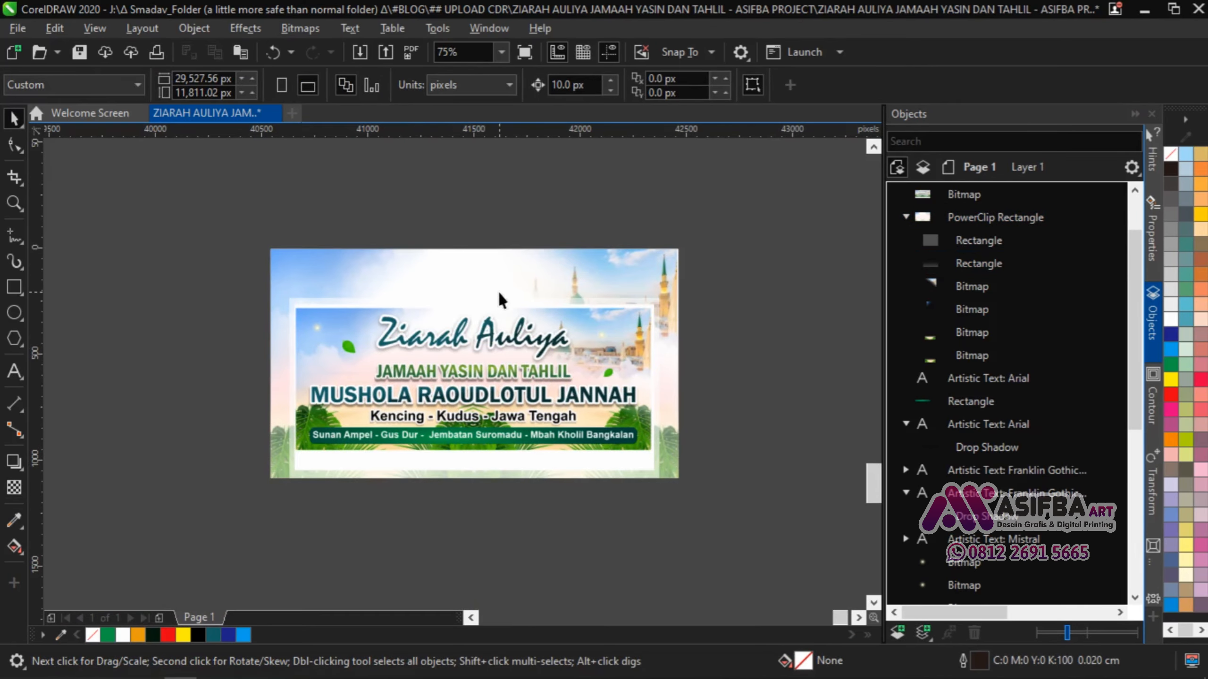
scroll(498, 291, down, 1)
drag(667, 454, 370, 235)
scroll(489, 277, down, 1)
drag(491, 305, 291, 324)
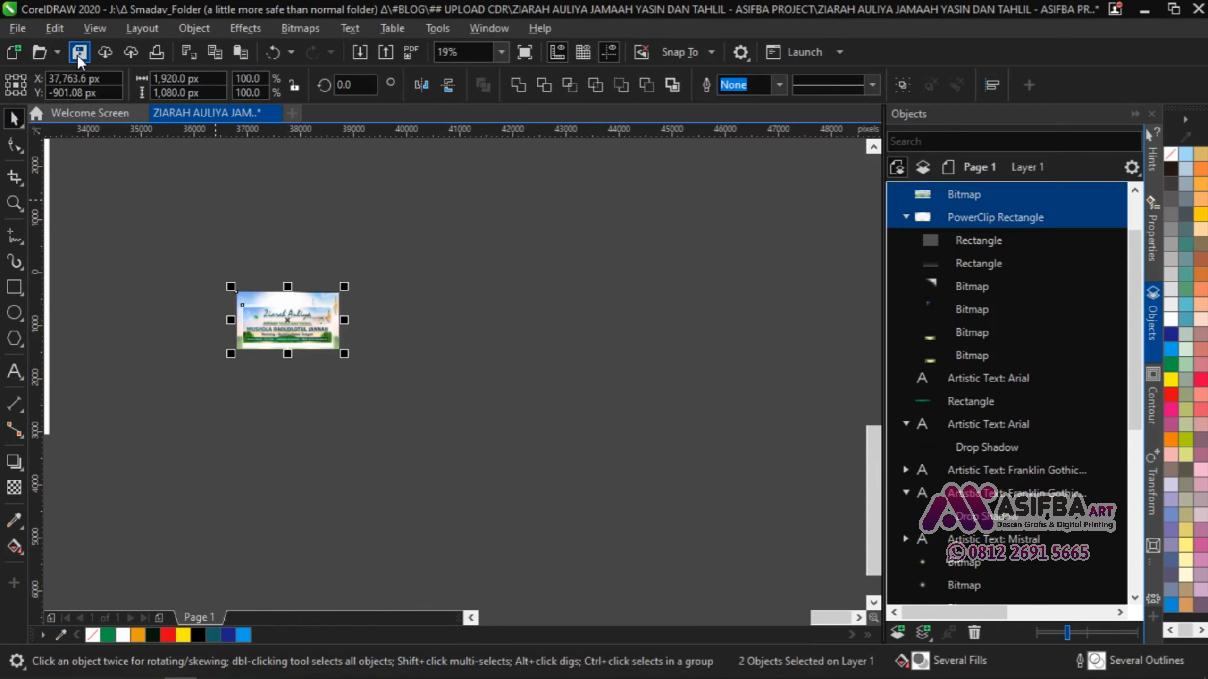
click(230, 232)
scroll(210, 230, up, 1)
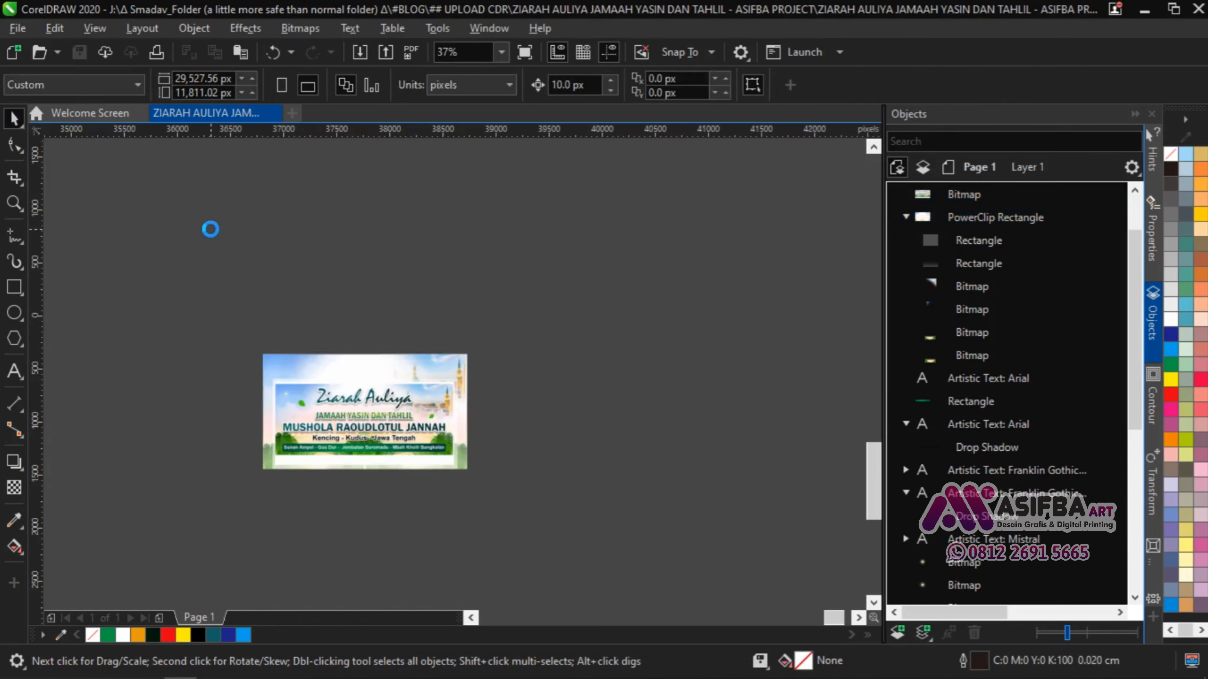
Open jurnal.cdr and select the FREE CDR / COREL X7 header bar with its icons and the two upper CorelDRAW badges.
click(93, 113)
click(644, 191)
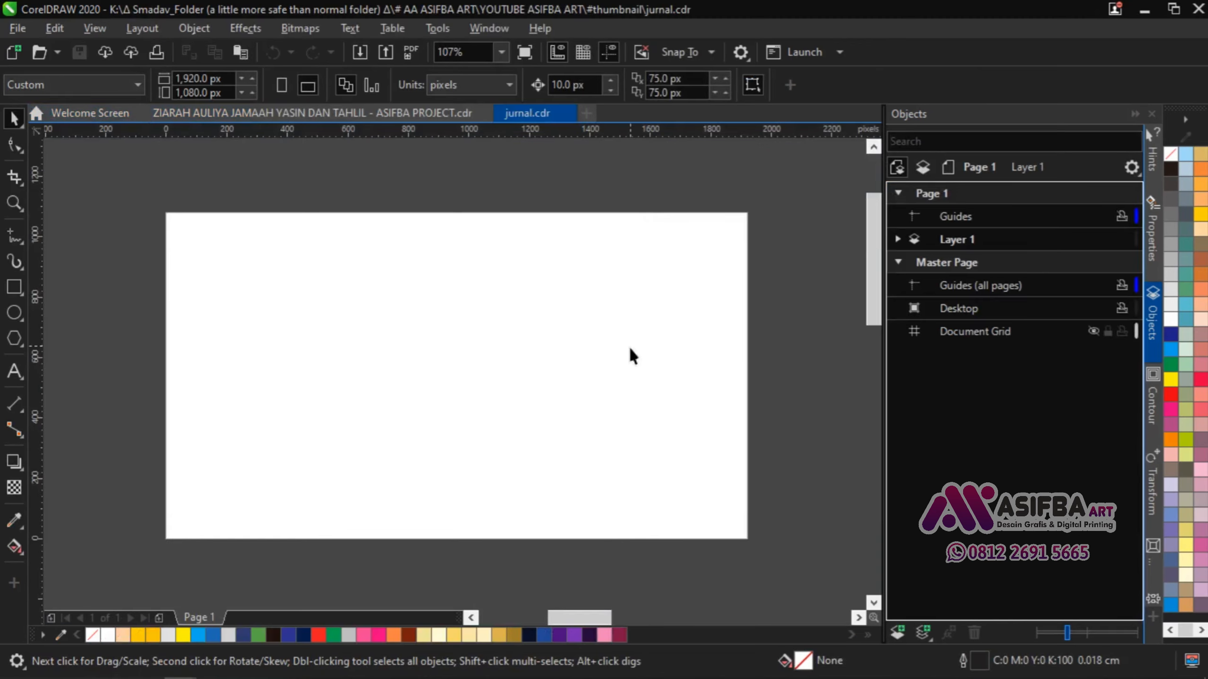
scroll(631, 353, down, 2)
scroll(480, 438, up, 1)
scroll(609, 439, up, 2)
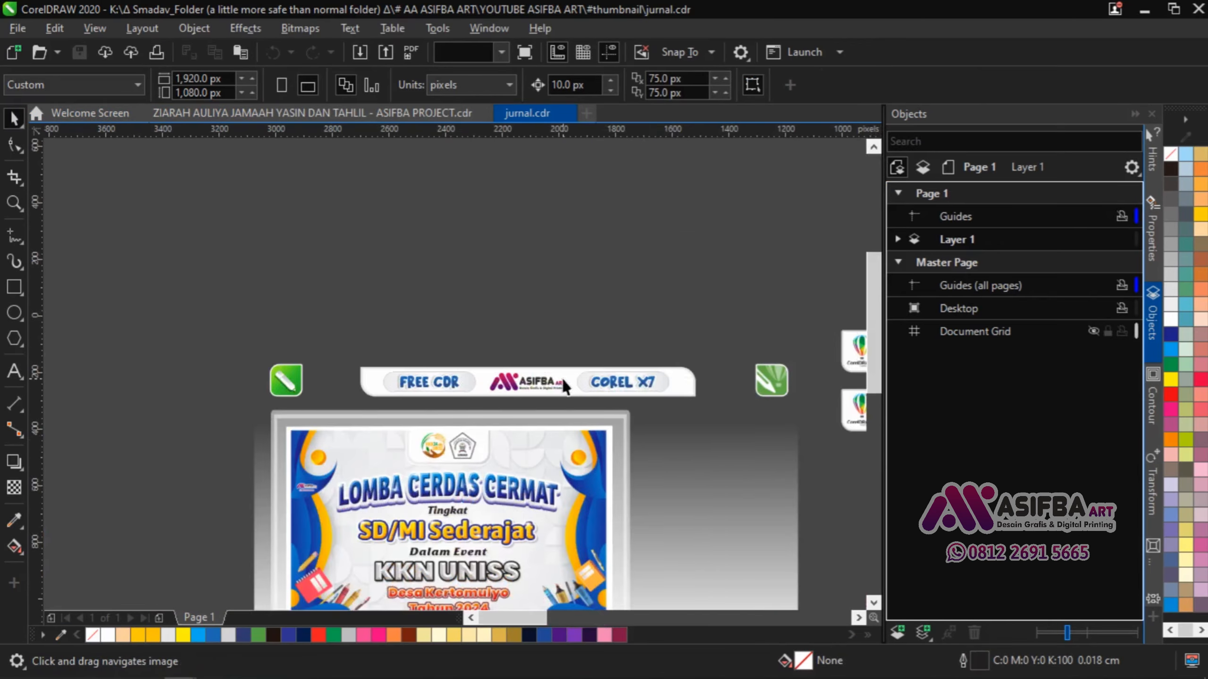
drag(484, 295, 662, 387)
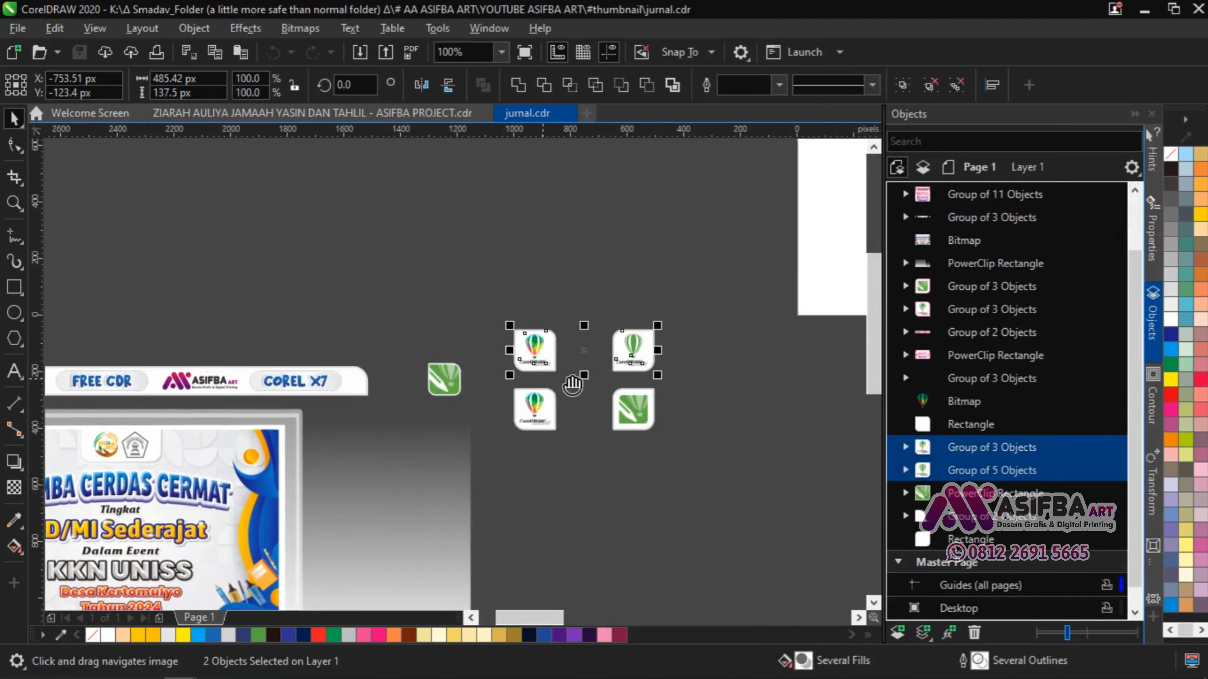
drag(572, 385, 651, 375)
shift+click(399, 380)
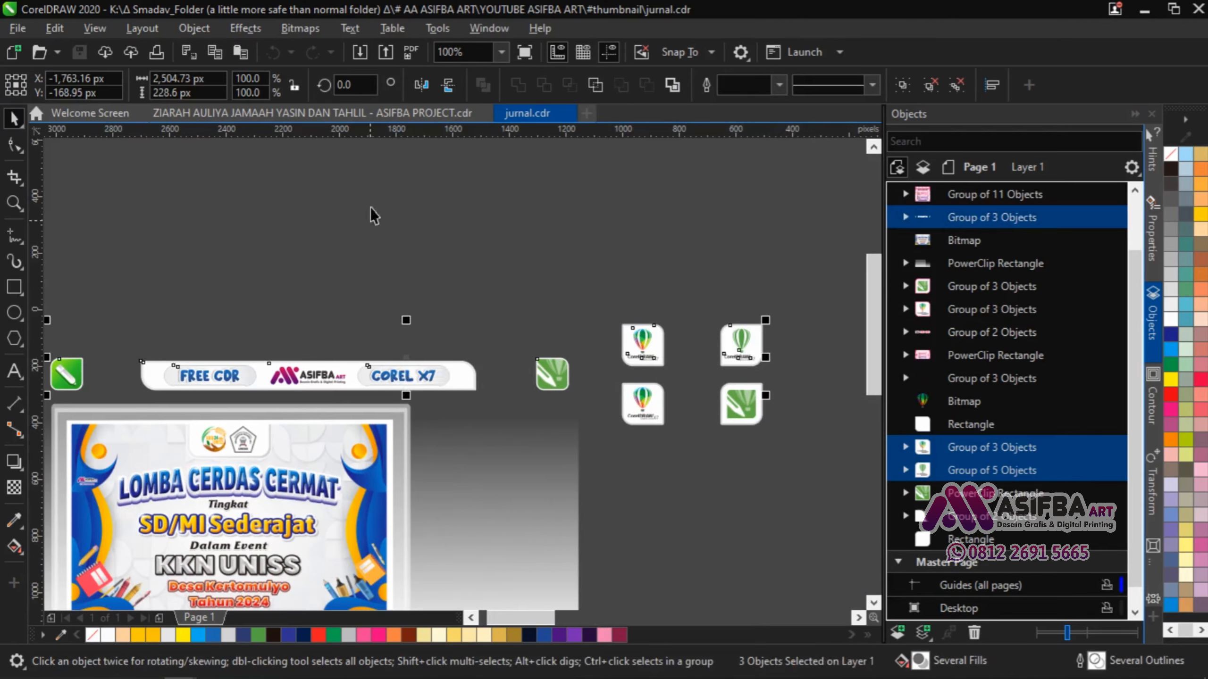
Paste the header bar and the two badges into the Ziarah Auliya document and place them above the preview composition.
click(341, 115)
right_click(371, 298)
click(441, 457)
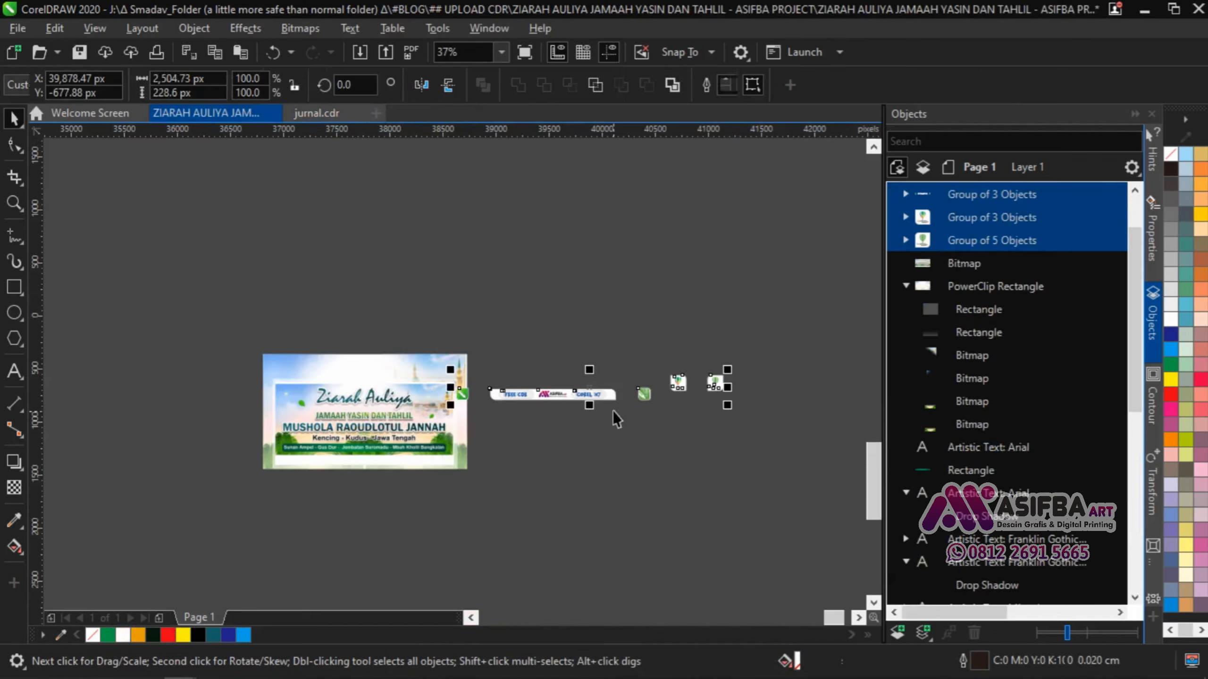
drag(613, 410, 459, 318)
click(514, 345)
Place the multicoloured CorelDRAW badge in the upper-left corner of the preview background.
scroll(455, 312, up, 3)
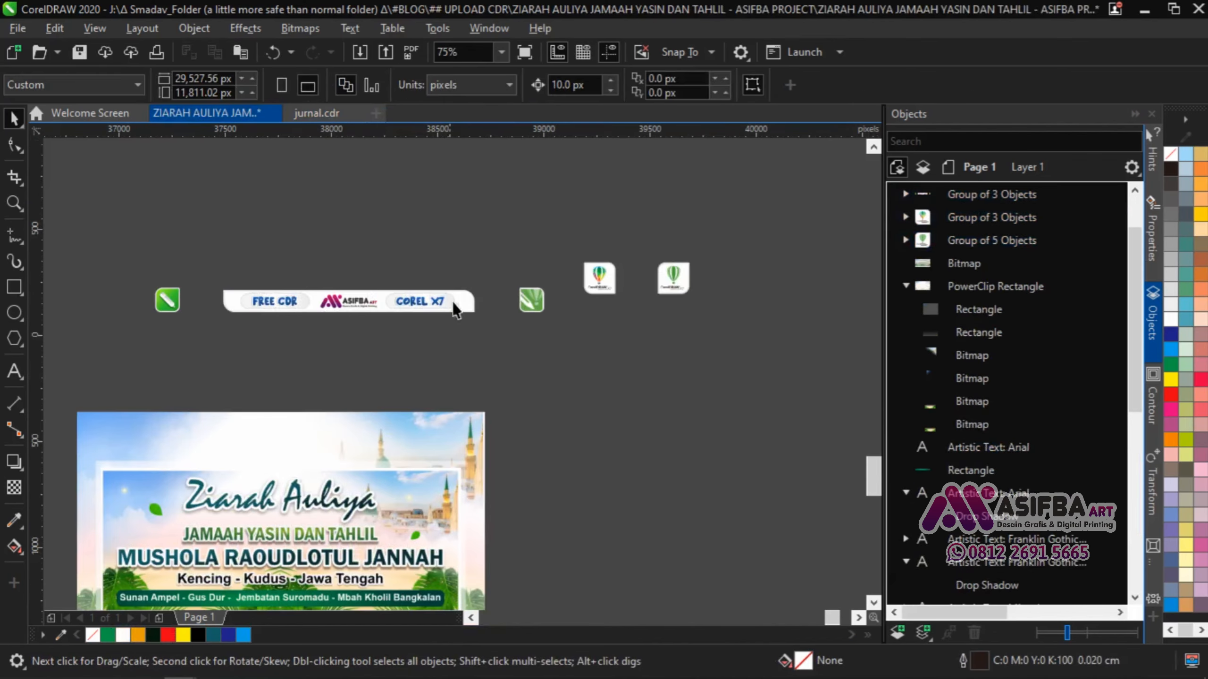
click(598, 295)
drag(694, 209, 206, 354)
scroll(205, 351, up, 3)
scroll(206, 350, up, 1)
scroll(178, 350, down, 1)
drag(532, 346, 195, 346)
scroll(195, 346, down, 1)
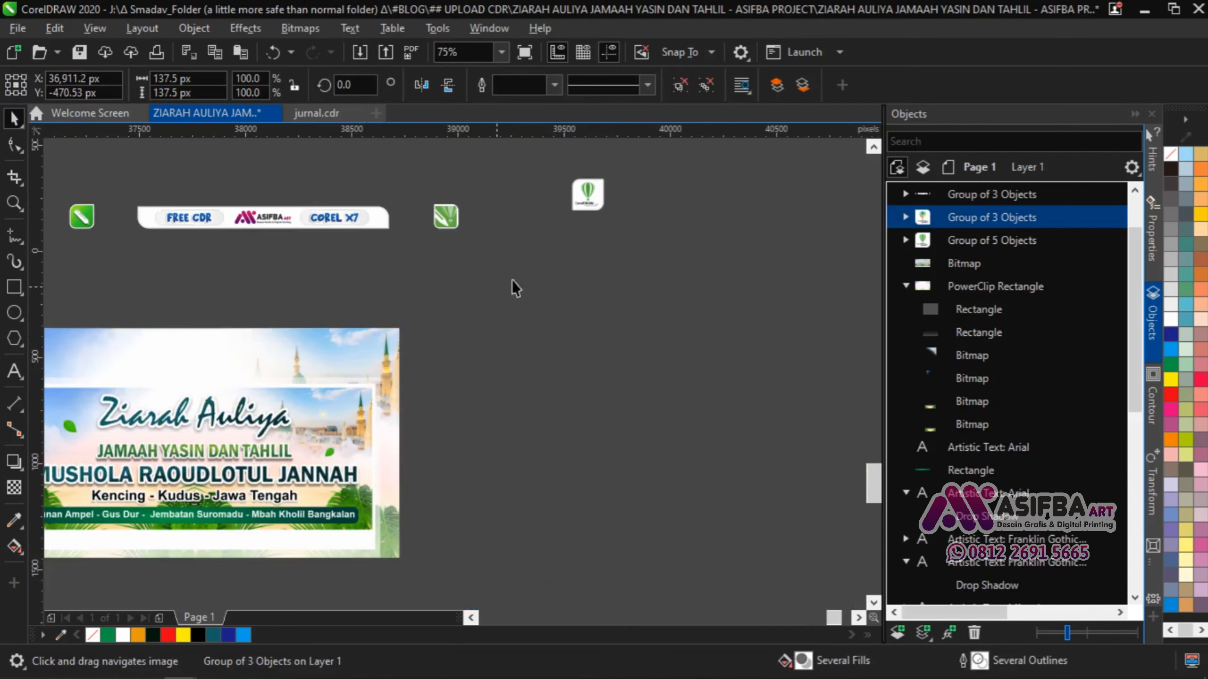
Place the green CorelDRAW badge in the background's upper-right corner, level it with the other badge and shift it slightly outward.
drag(584, 204, 369, 358)
drag(360, 370, 596, 370)
shift+click(248, 351)
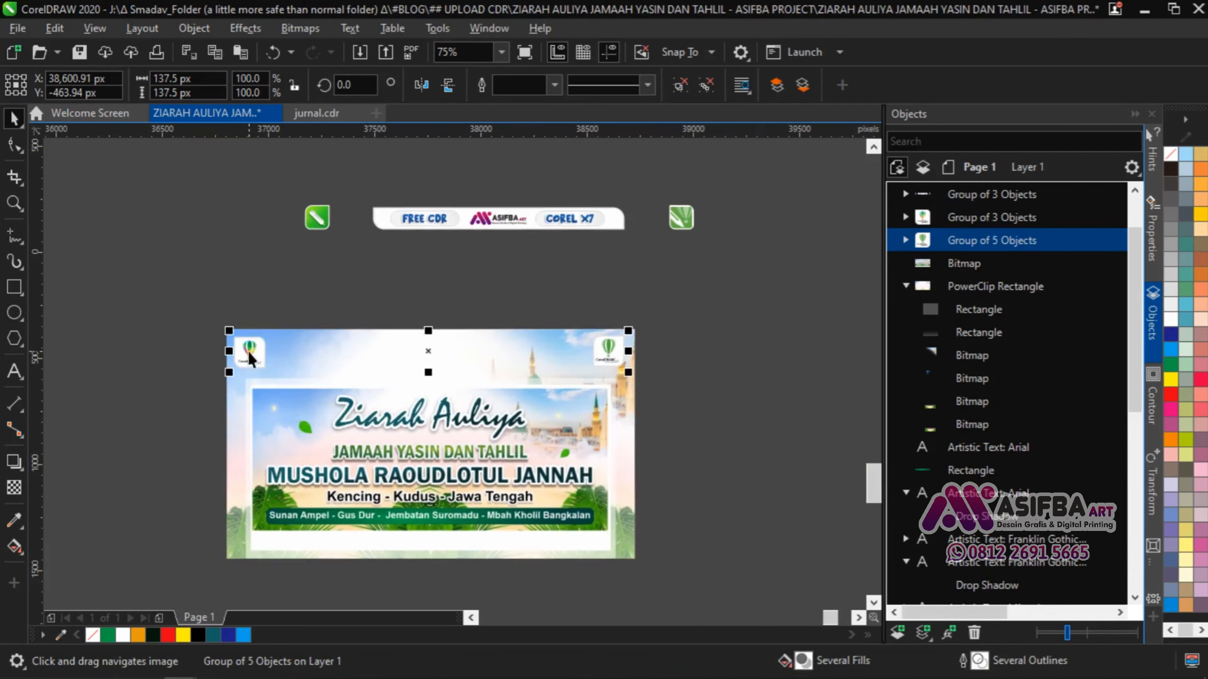
click(609, 352)
scroll(548, 370, up, 2)
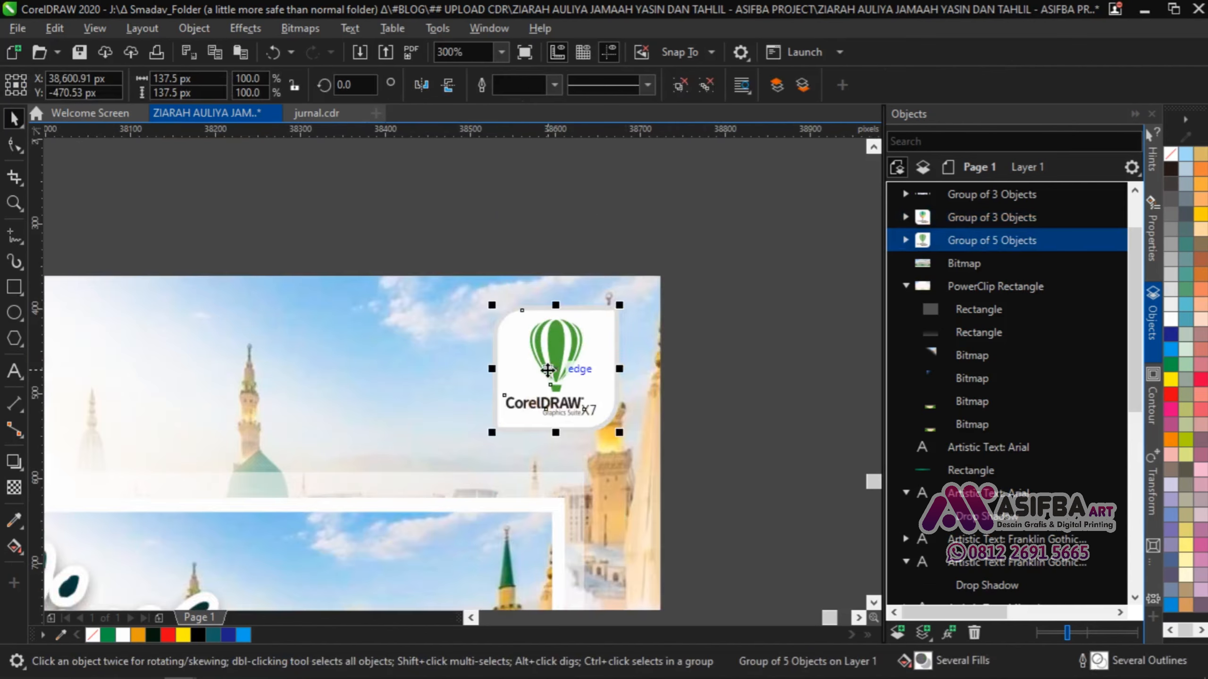
drag(548, 371, 560, 371)
scroll(553, 286, down, 1)
click(641, 366)
scroll(620, 365, down, 1)
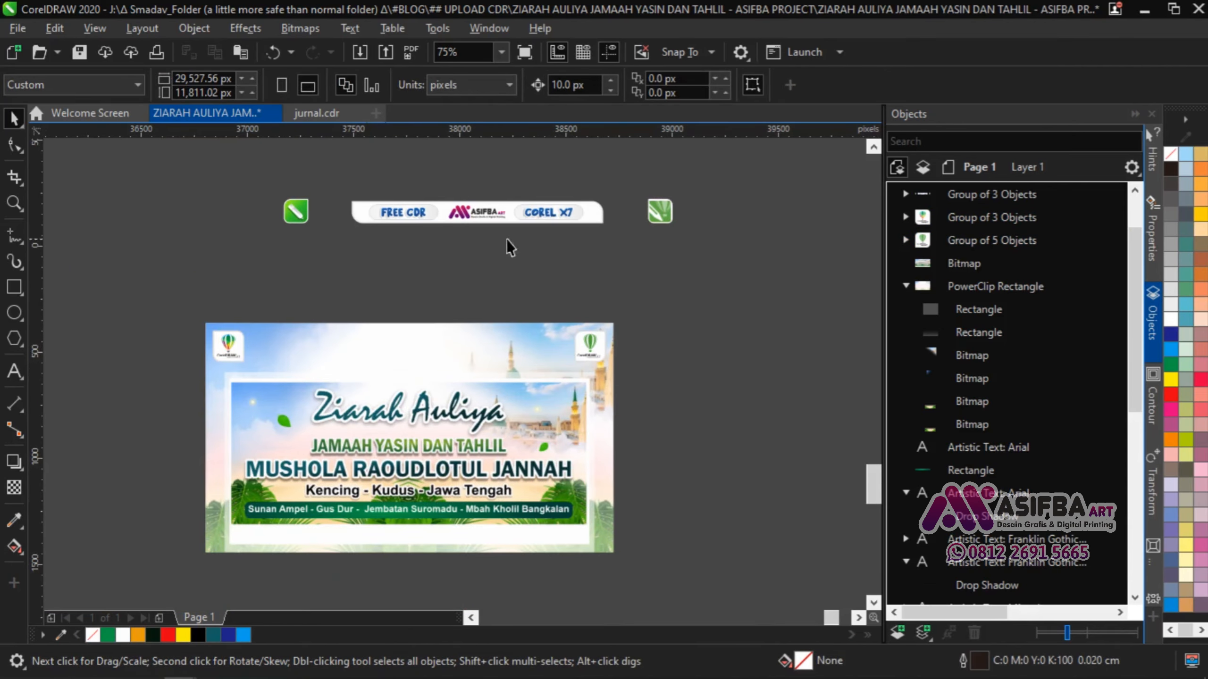
Ungroup the header bar set and delete the two green icons on either side of the bar.
click(537, 214)
key(ctrl+u)
drag(698, 241, 619, 169)
drag(243, 192, 323, 252)
key(Delete)
Move the header bar between the two badges and centre it horizontally on the preview background.
drag(495, 215, 445, 339)
shift+click(553, 354)
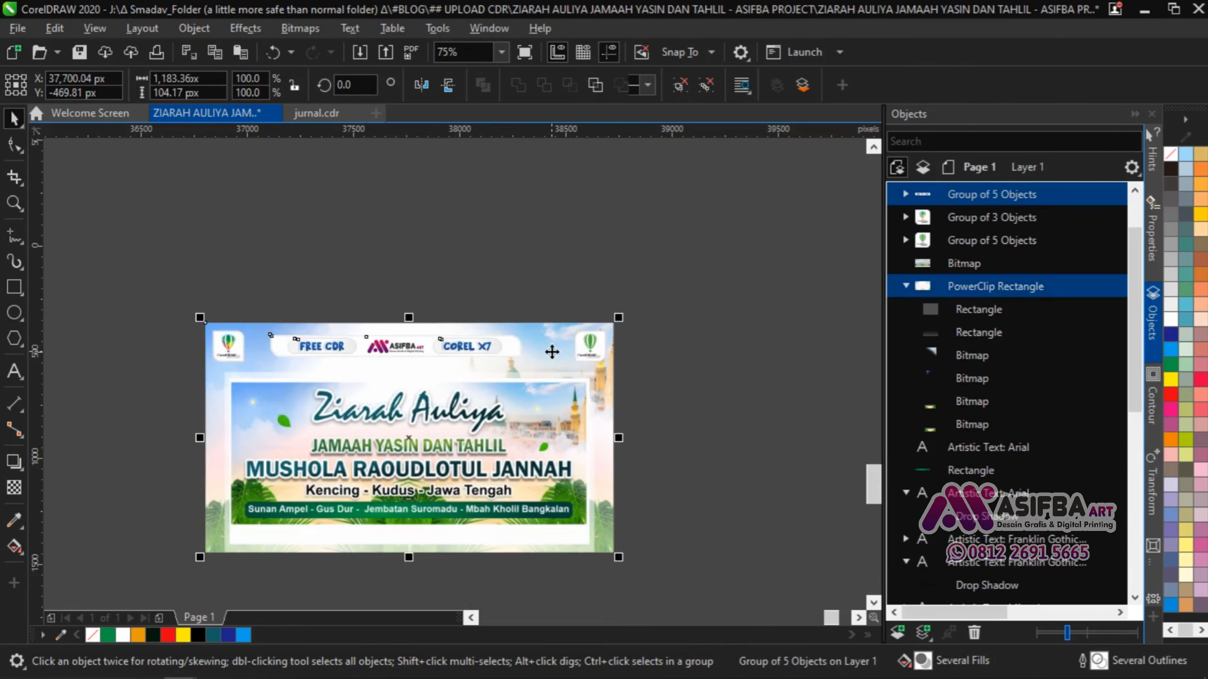
key(c)
click(648, 415)
scroll(442, 352, up, 1)
scroll(442, 351, down, 1)
Open the background's PowerClip contents for editing and select the bitmap of blue sky in the upper-left corner.
double_click(561, 358)
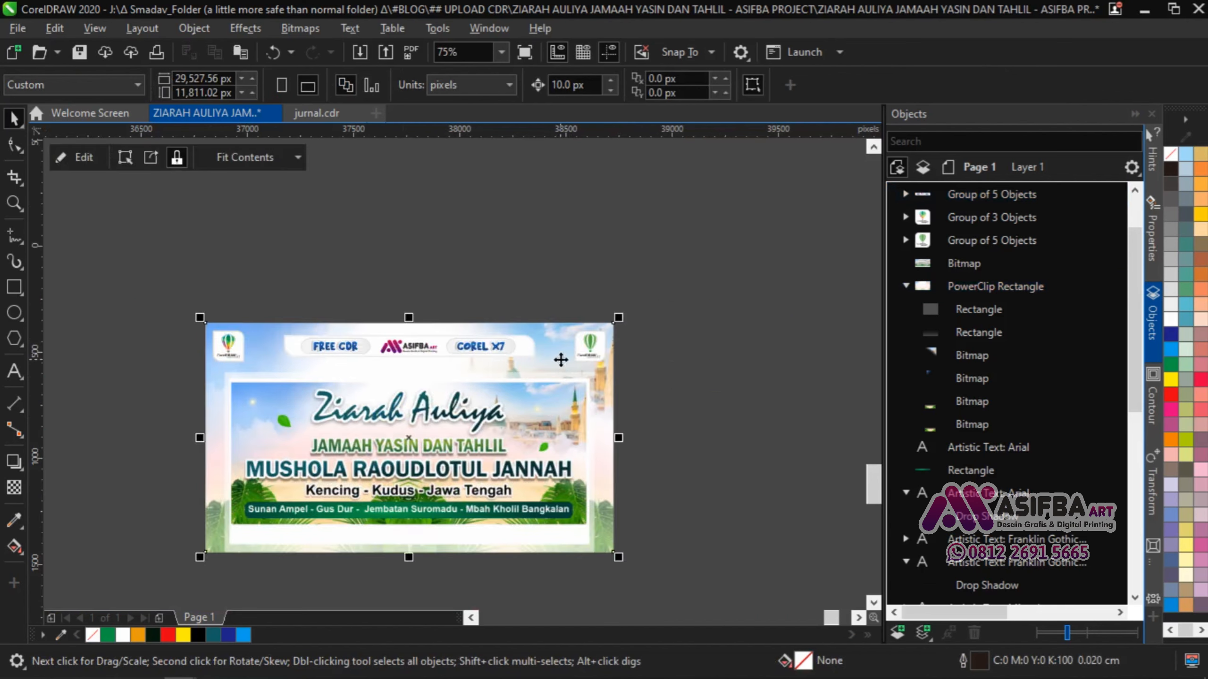
click(969, 381)
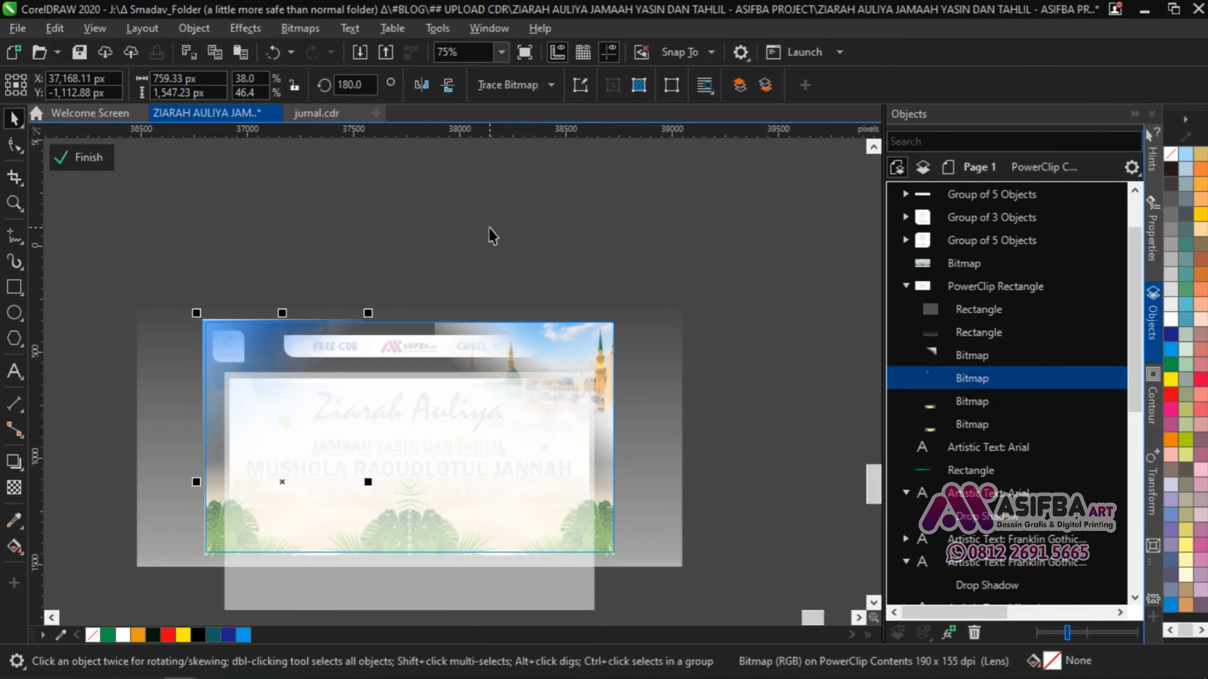
scroll(467, 212, down, 1)
Try to lengthen the transparency fade of the upper-left sky bitmap, and undo it.
click(12, 490)
scroll(369, 282, up, 1)
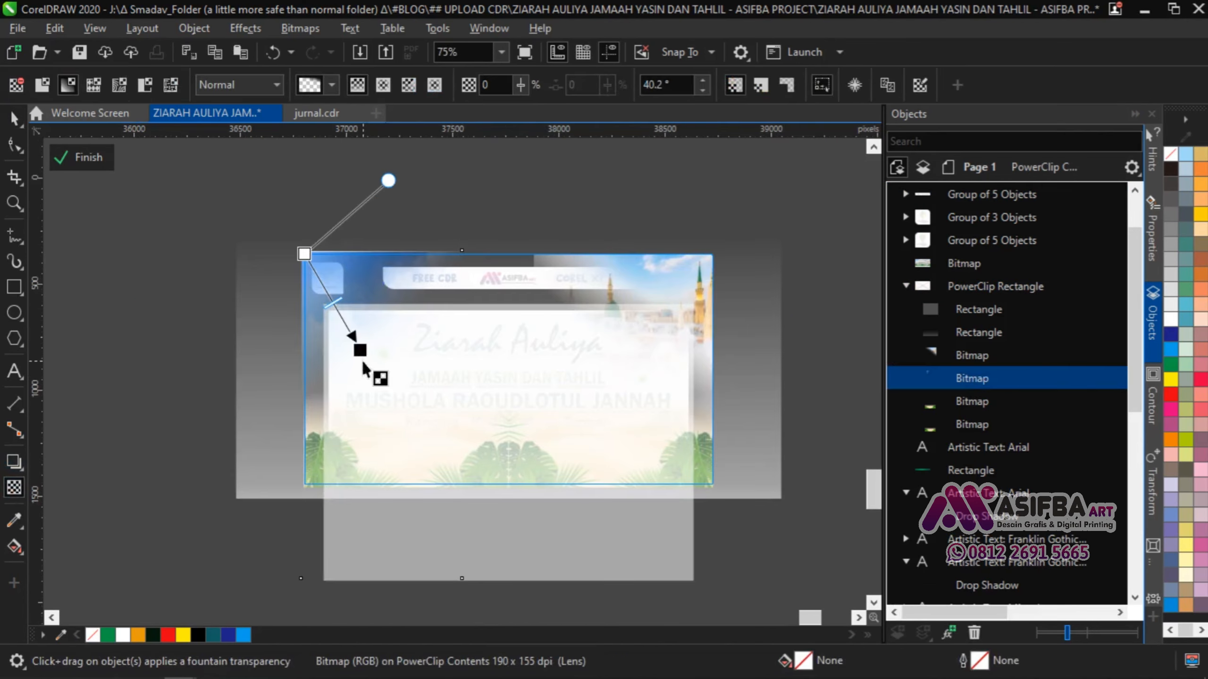
drag(360, 351, 386, 448)
key(ctrl+z)
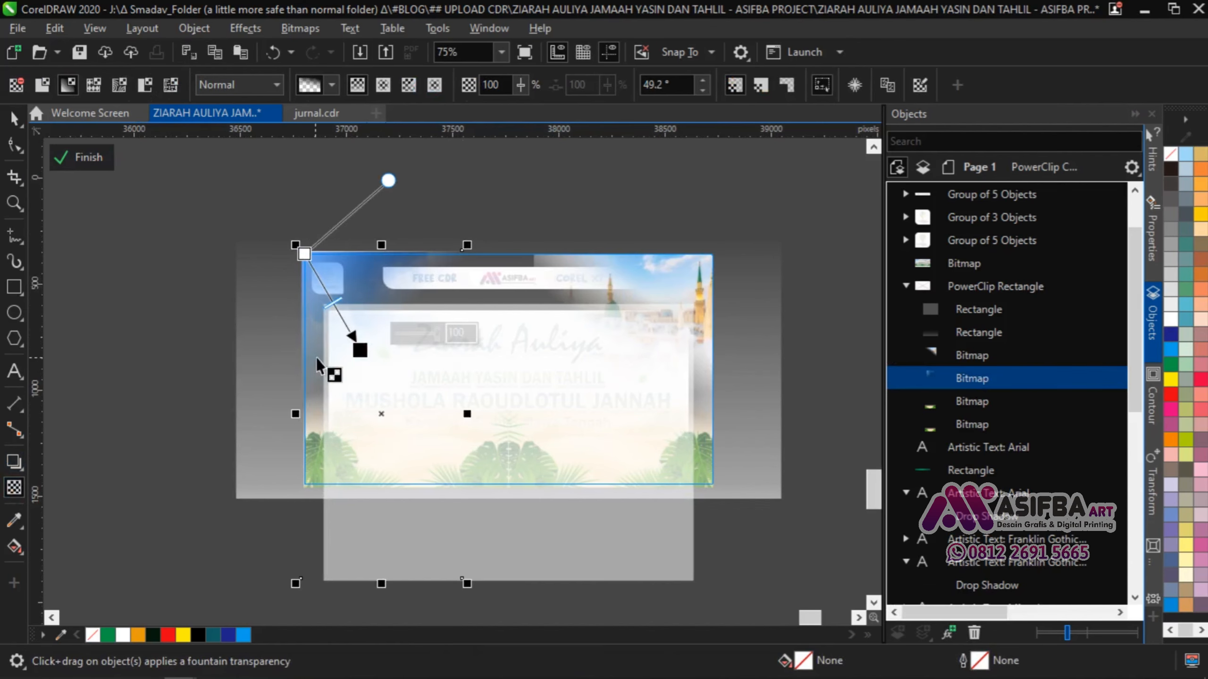
Enlarge the upper-left sky bitmap inside the PowerClip to about 988 x 2014 px.
key(space)
scroll(345, 191, down, 1)
drag(406, 388, 459, 437)
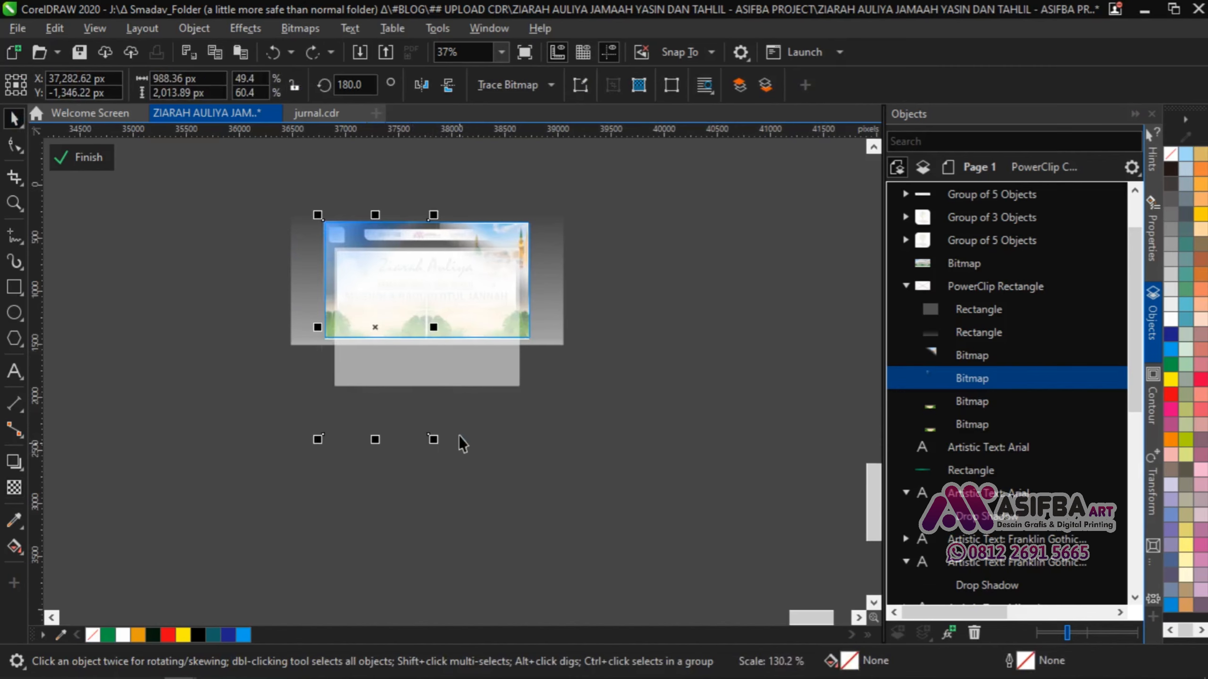
Enlarge the mosque bitmap in the background's upper-right corner to about 1037 x 1466 px.
click(989, 404)
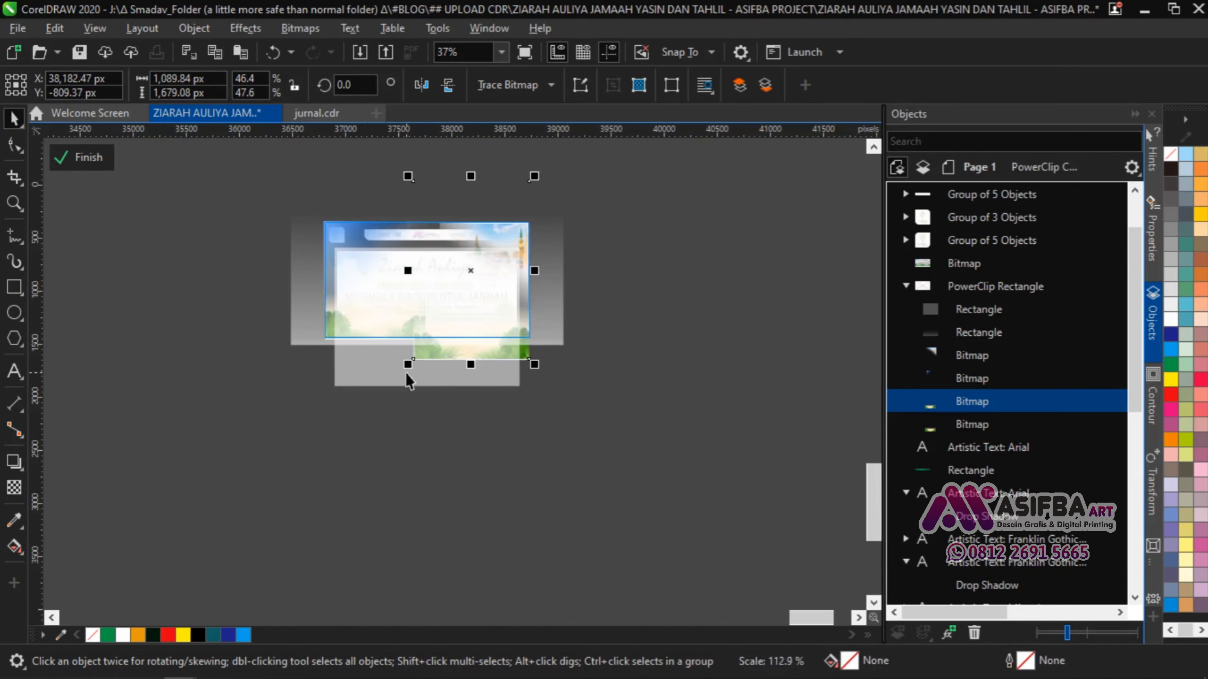
click(920, 376)
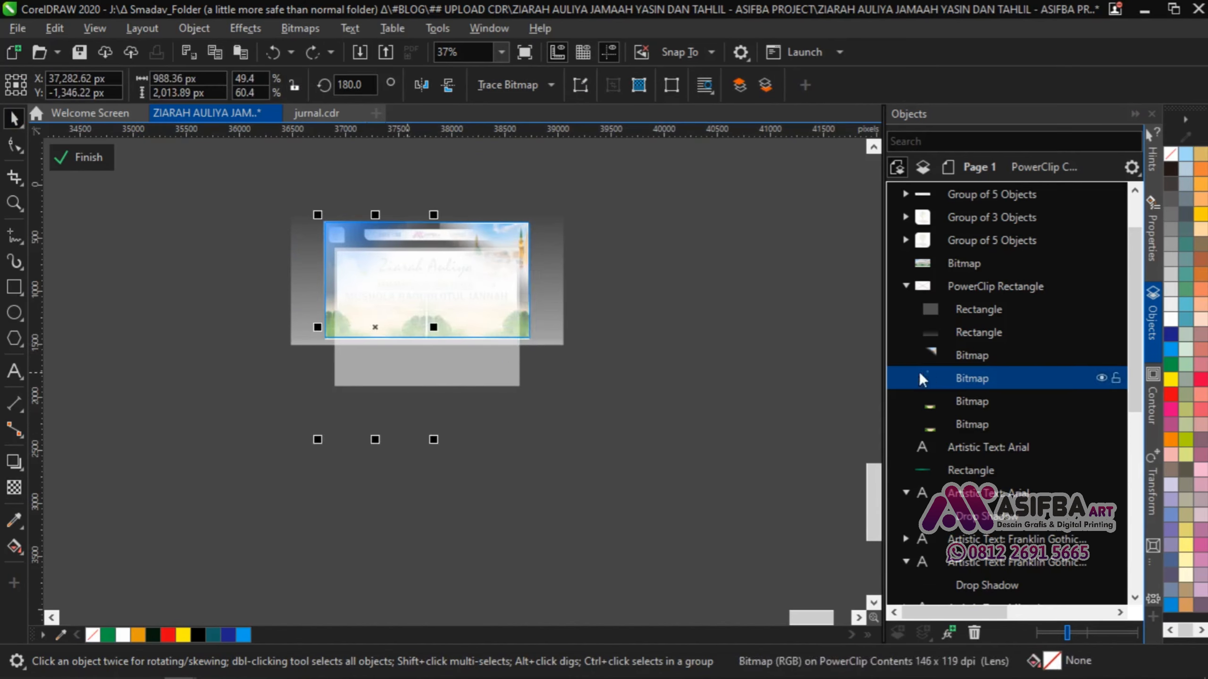
click(899, 356)
drag(434, 353, 411, 384)
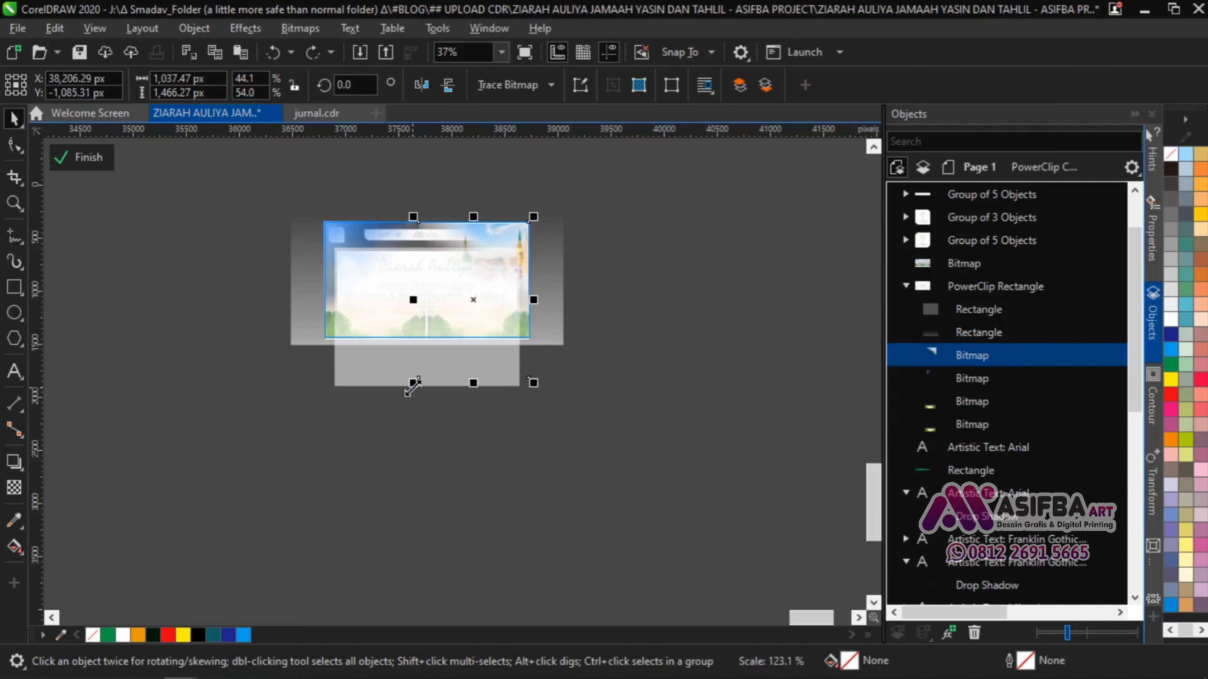
Adjust the mosque bitmap's linear transparency to an angle of about -139.3° and finish editing the PowerClip contents.
scroll(452, 221, up, 5)
click(15, 485)
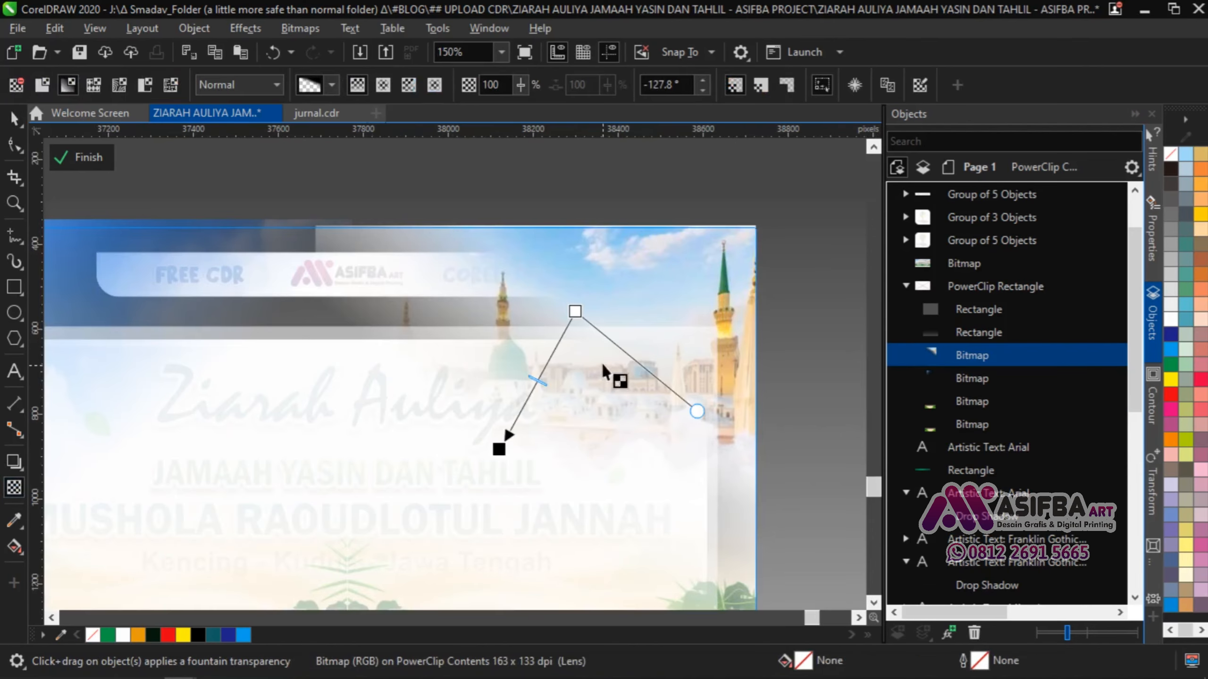
drag(502, 450, 490, 410)
scroll(490, 410, down, 3)
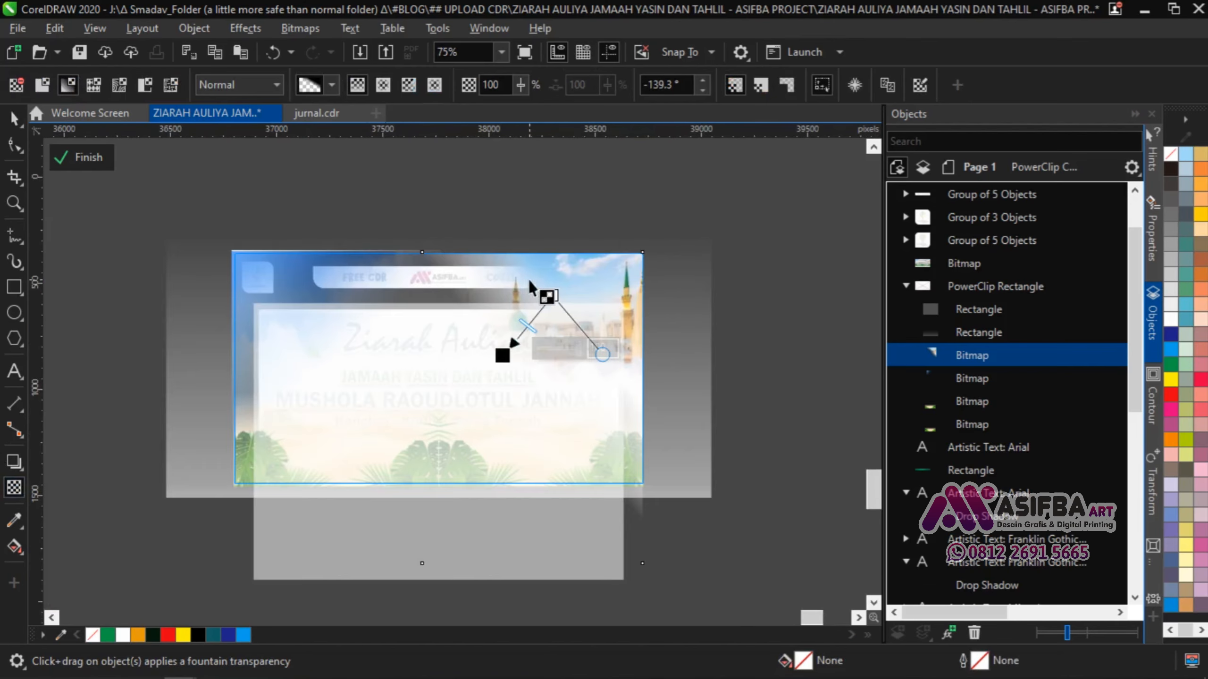
click(75, 158)
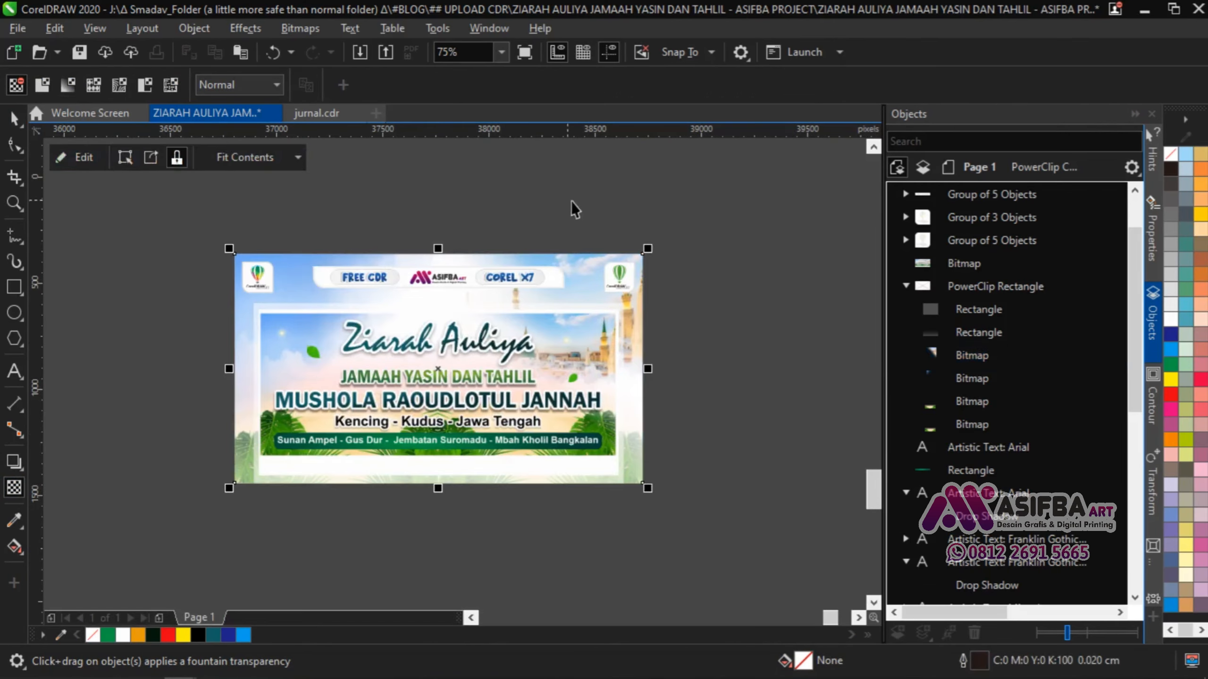
click(612, 249)
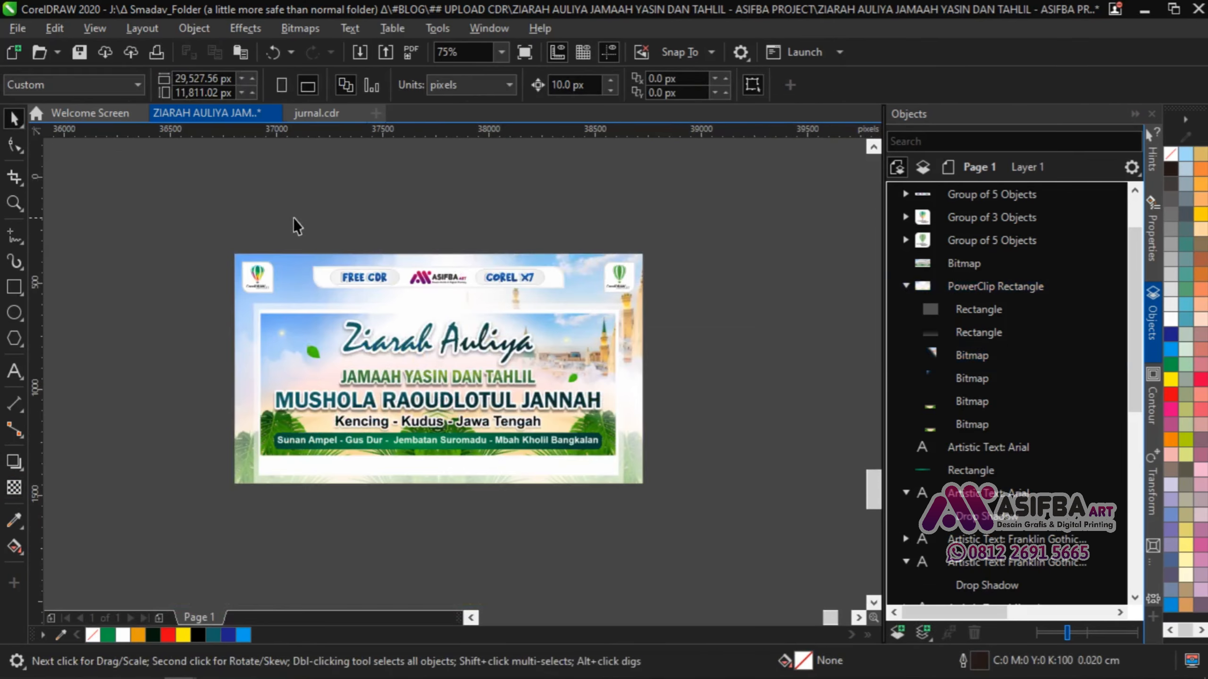
Scale the FREE CDR / COREL X7 header bar up from its centre to about 110 %.
drag(294, 218, 581, 304)
scroll(578, 285, up, 3)
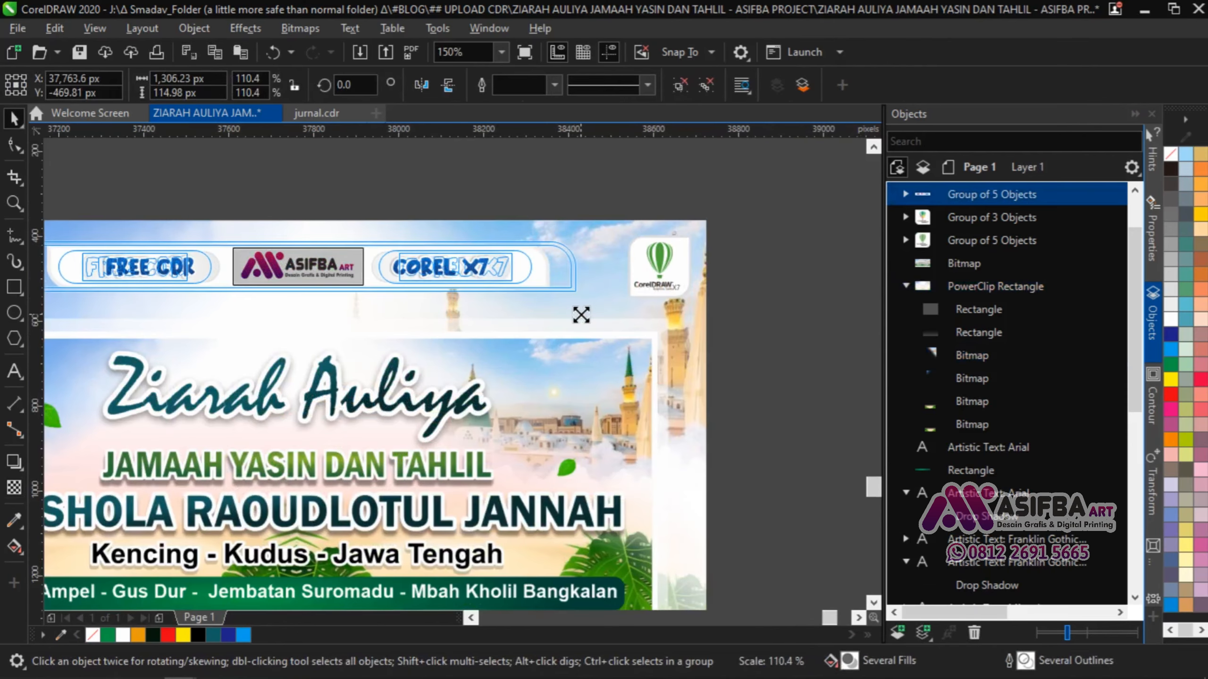
scroll(593, 297, down, 3)
click(705, 298)
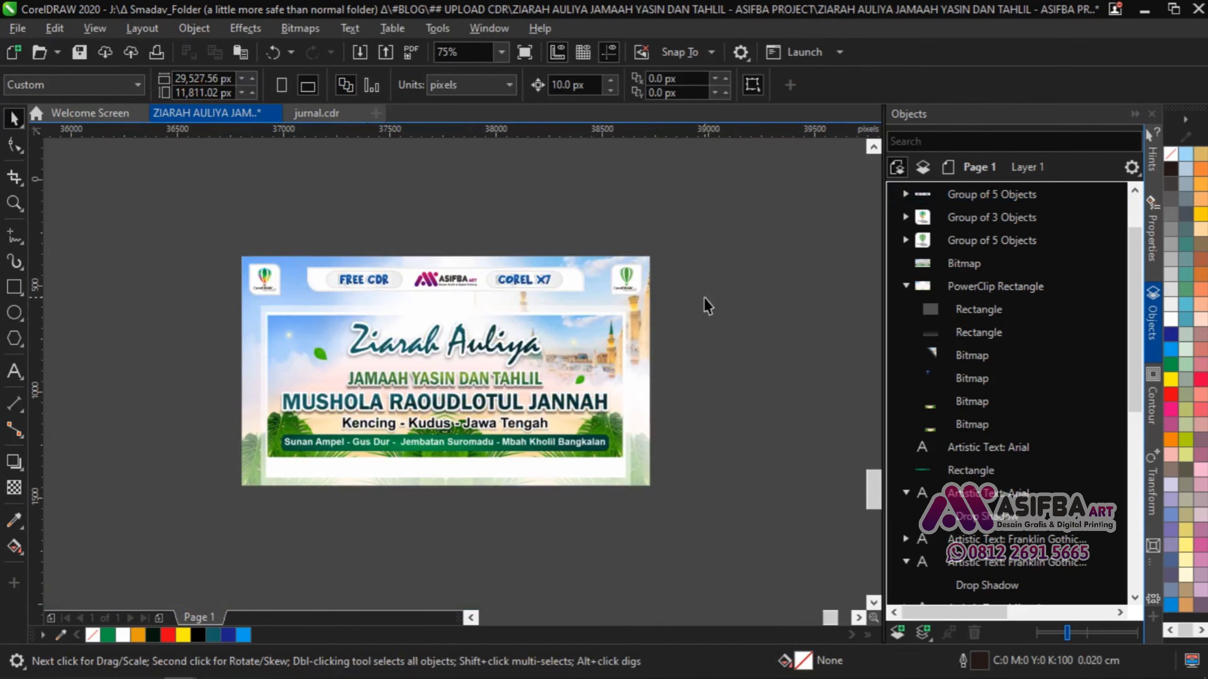
Try to trim the white strip below the artwork off the banner bitmap by moving its bottom edge up with the Shape tool.
drag(398, 456, 404, 402)
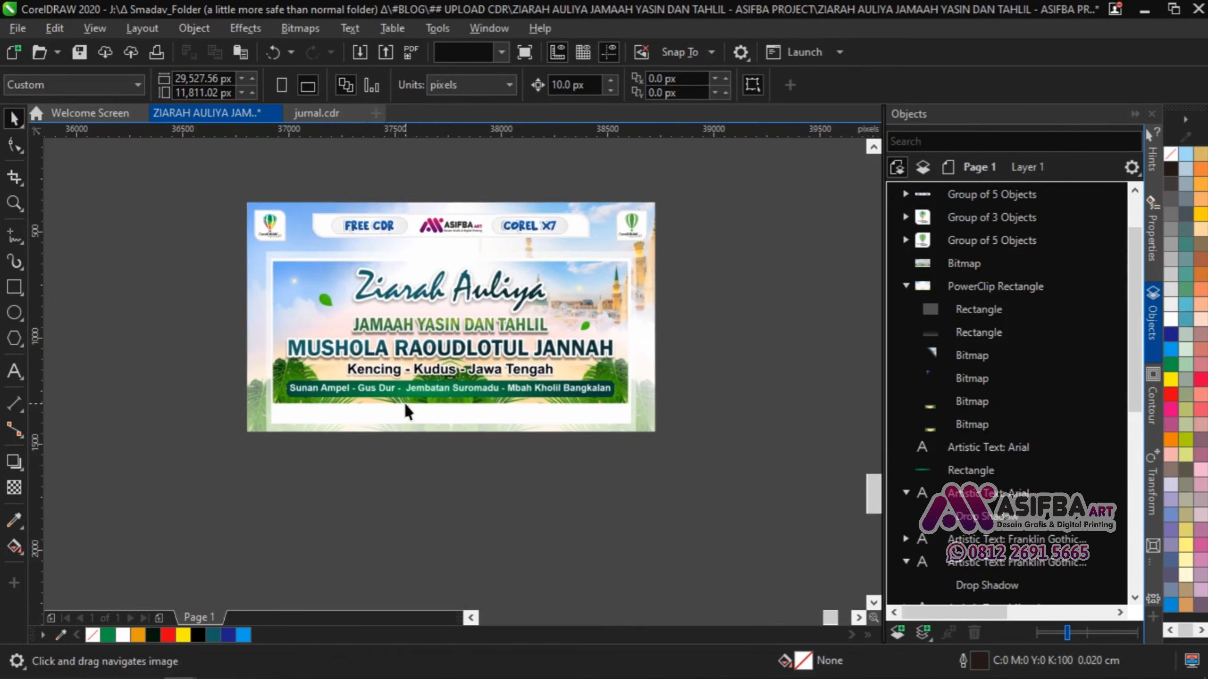
double_click(406, 402)
click(414, 404)
scroll(413, 405, up, 2)
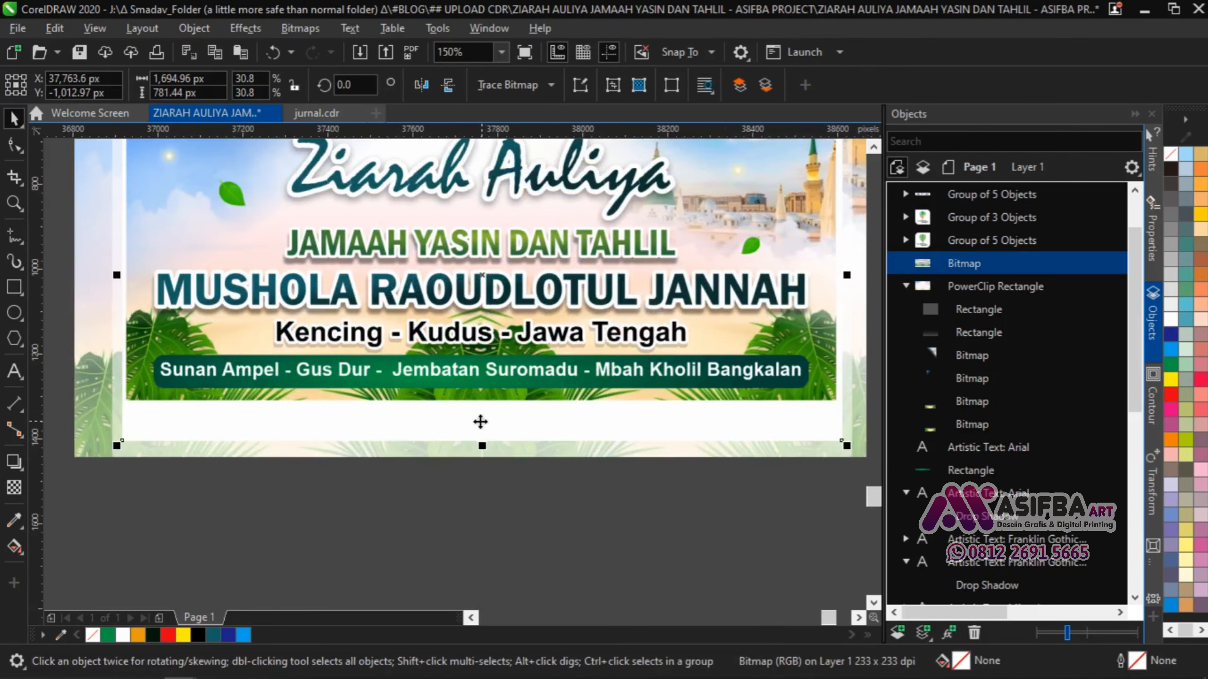
click(13, 146)
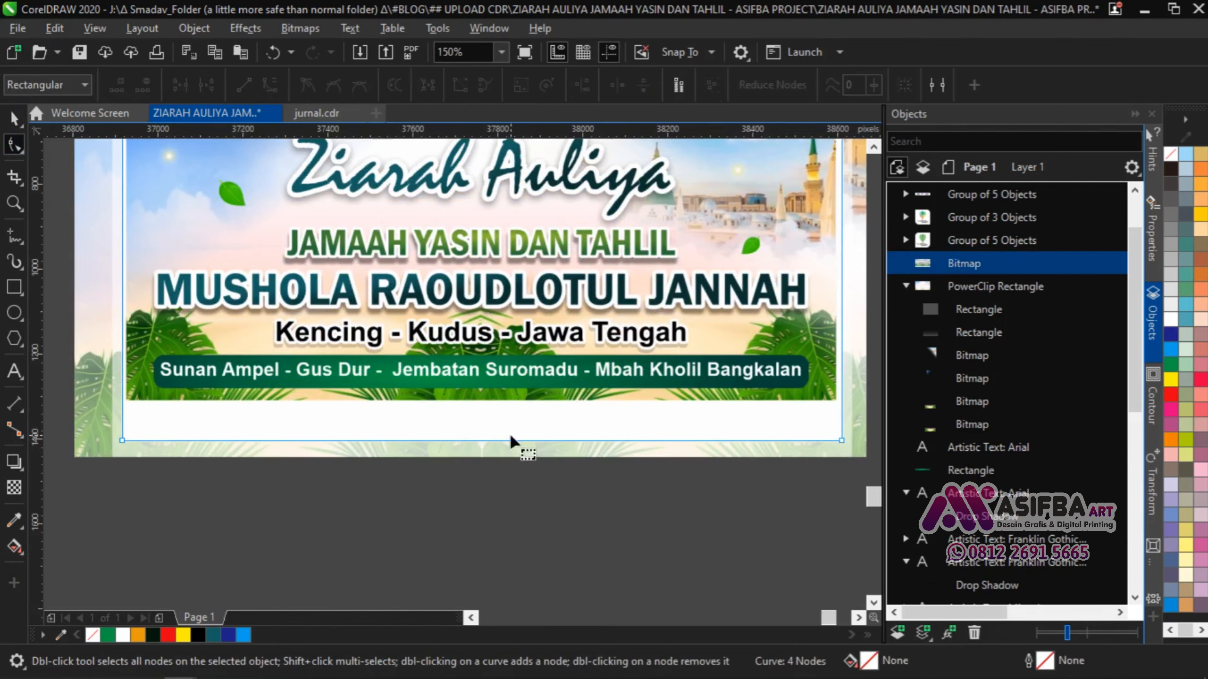
drag(505, 445, 500, 406)
scroll(527, 467, down, 2)
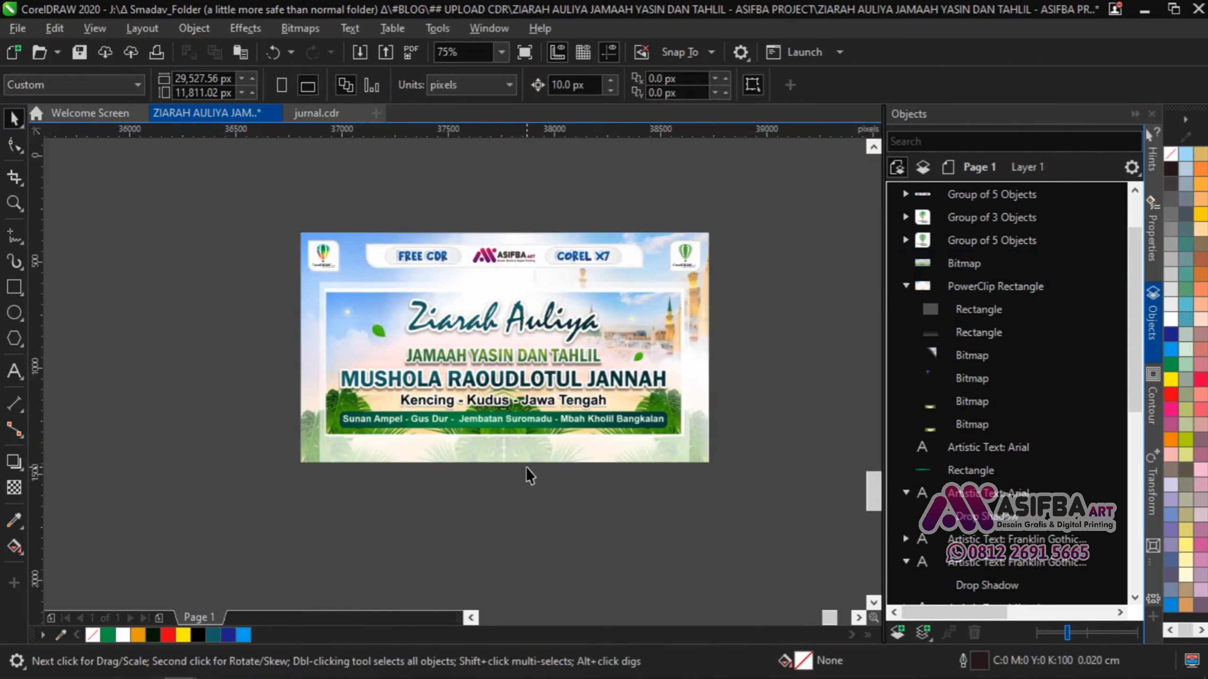
key(space)
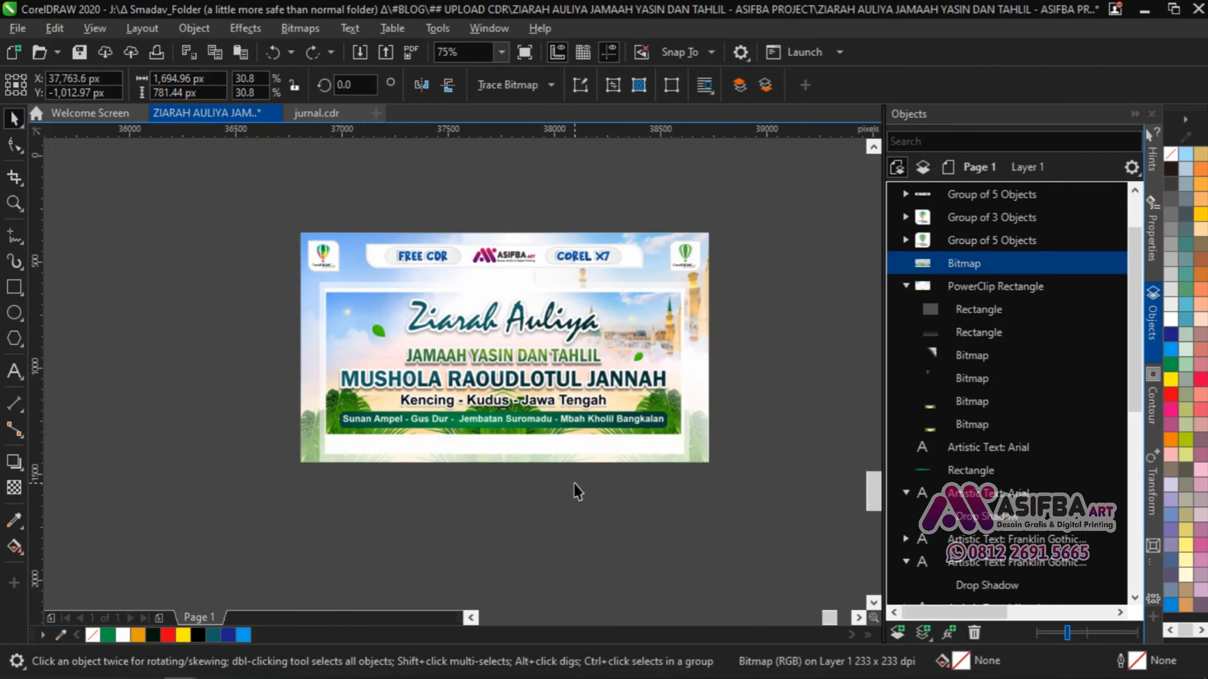
click(573, 483)
right_click(602, 436)
click(563, 482)
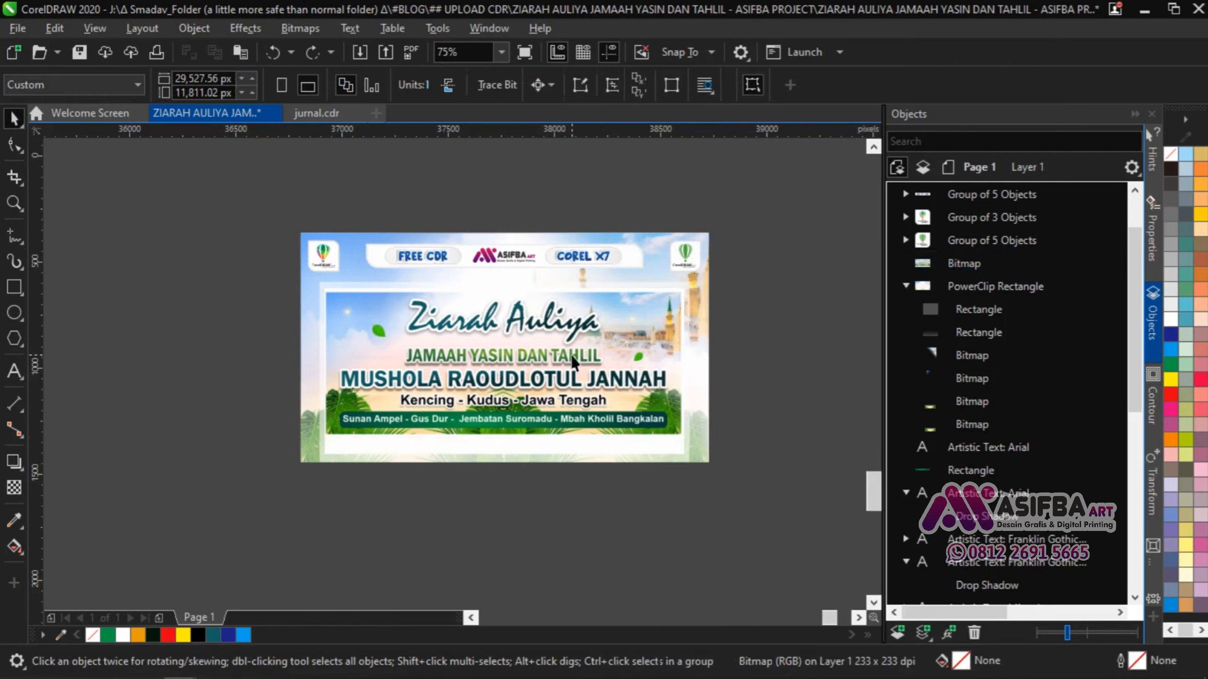
Give the FREE CDR / COREL X7 header bar a Flat Bottom Right drop shadow offset about 8.6 px right and 16.3 px down.
drag(521, 246, 518, 320)
scroll(519, 323, up, 1)
click(520, 345)
drag(765, 372, 784, 387)
click(623, 363)
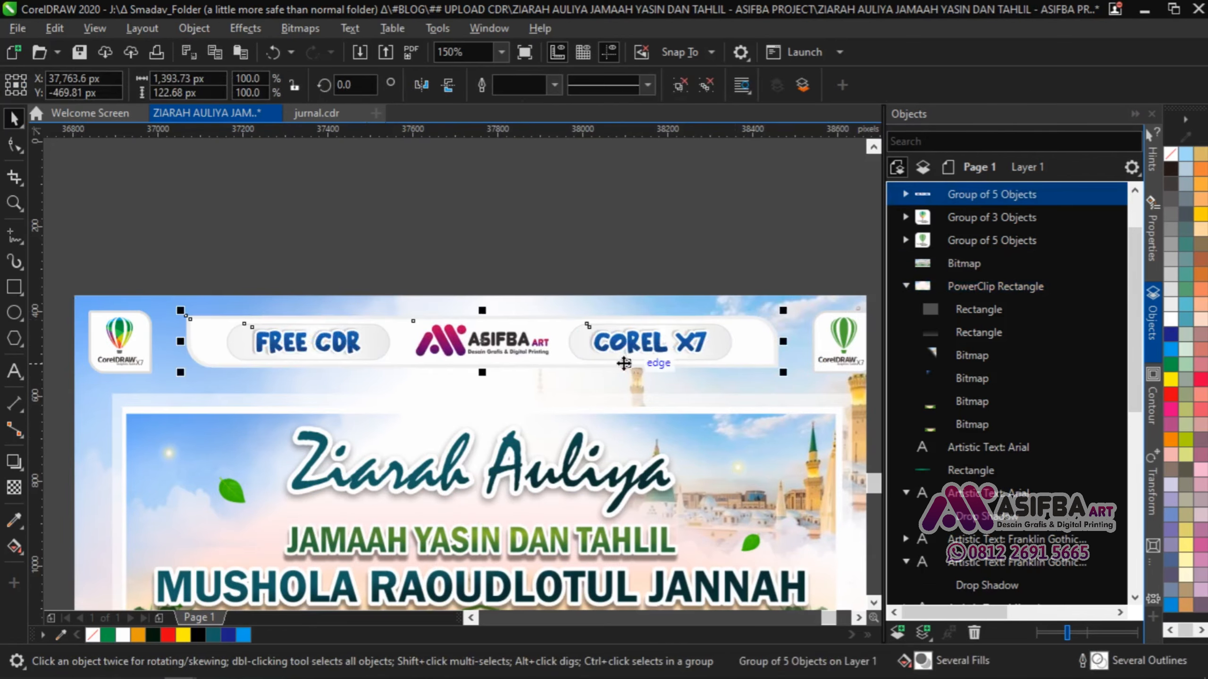
click(24, 471)
click(52, 461)
click(38, 84)
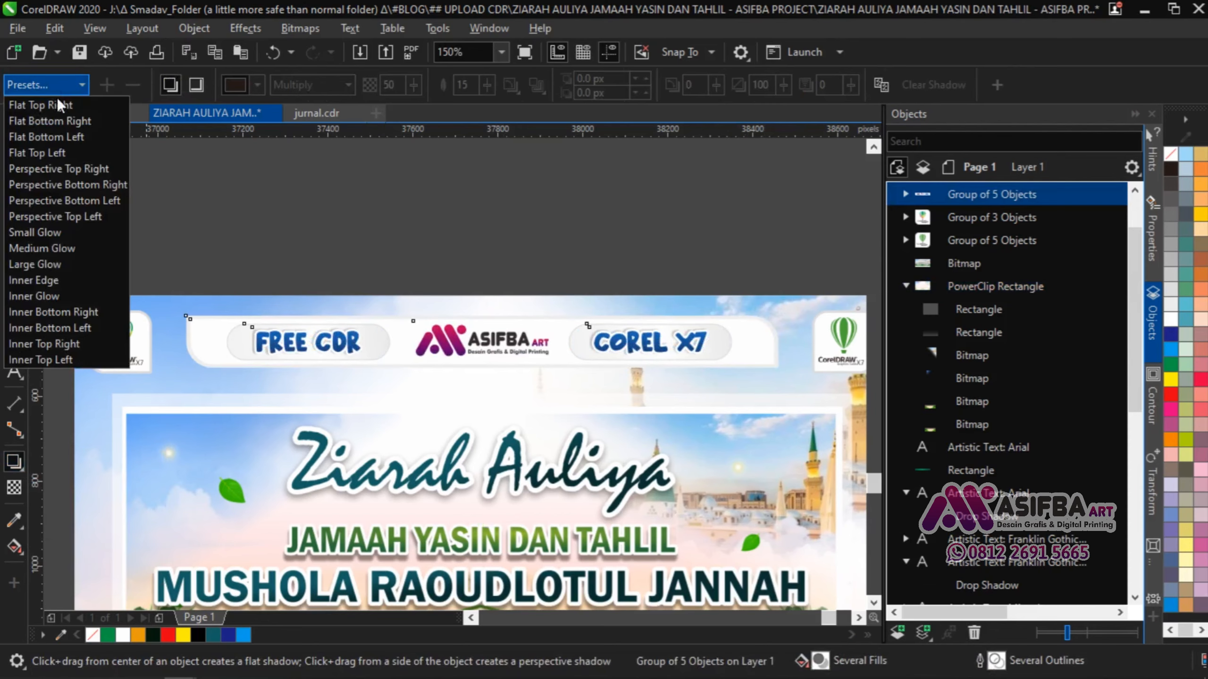
click(58, 119)
mouse_move(481, 342)
mouse_down()
mouse_move(512, 386)
mouse_move(476, 339)
mouse_up()
scroll(504, 383, up, 4)
scroll(478, 356, down, 6)
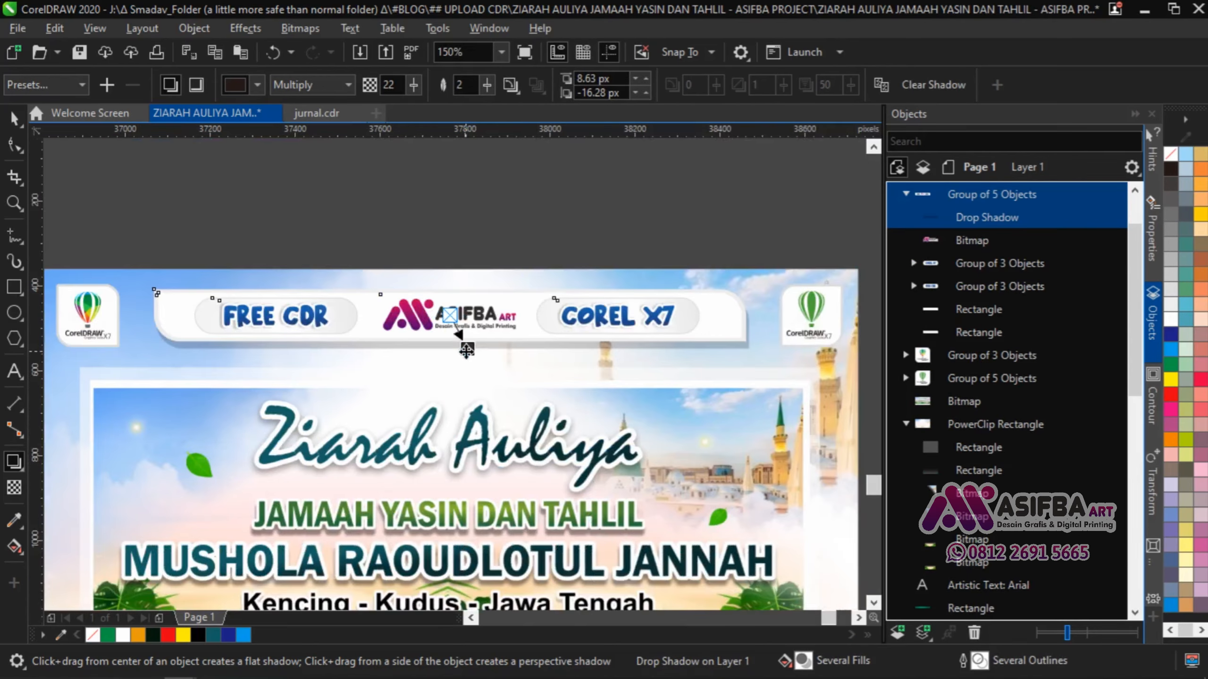
Give the upper-left CorelDRAW badge a Flat Bottom Right drop shadow offset about 15 px right and 15 px down.
click(549, 266)
scroll(334, 313, up, 2)
click(211, 364)
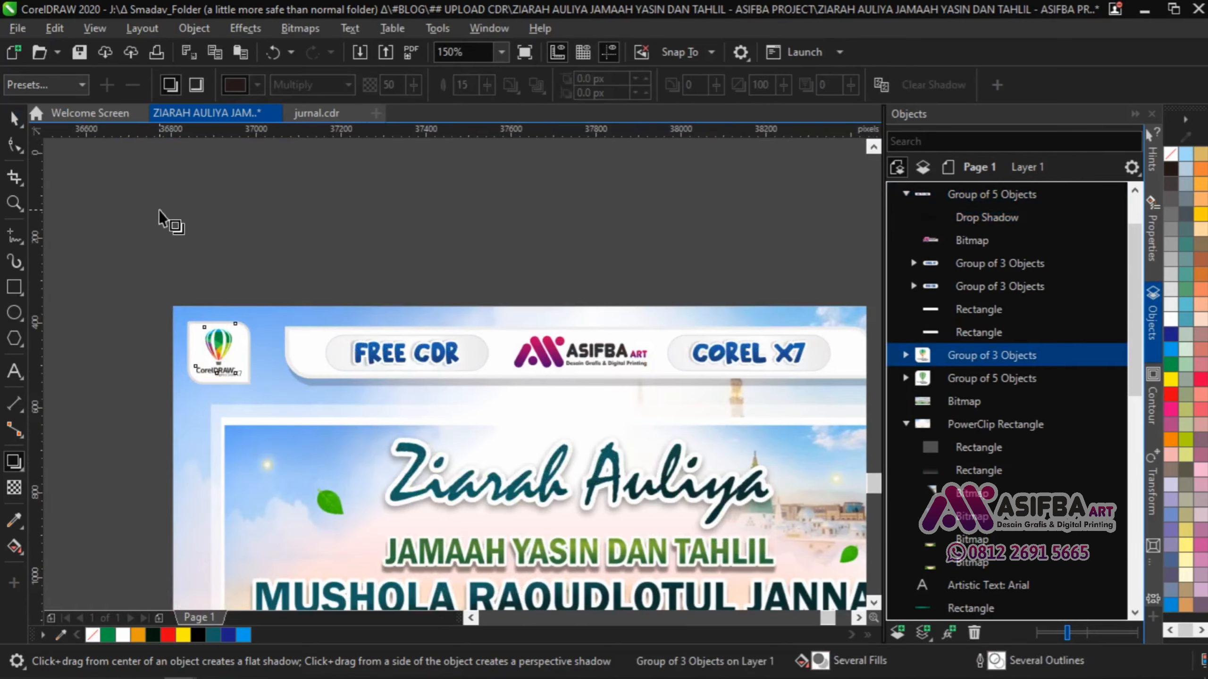
click(38, 88)
click(47, 121)
scroll(281, 436, up, 2)
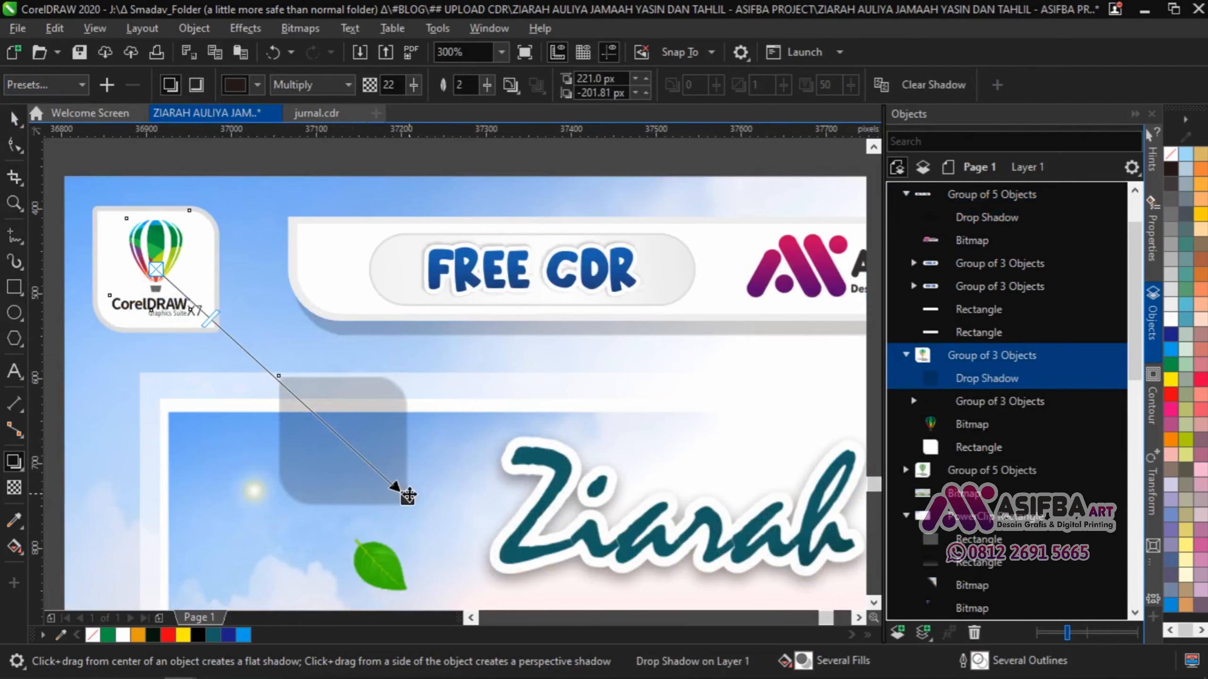
drag(404, 494, 229, 342)
scroll(230, 356, up, 2)
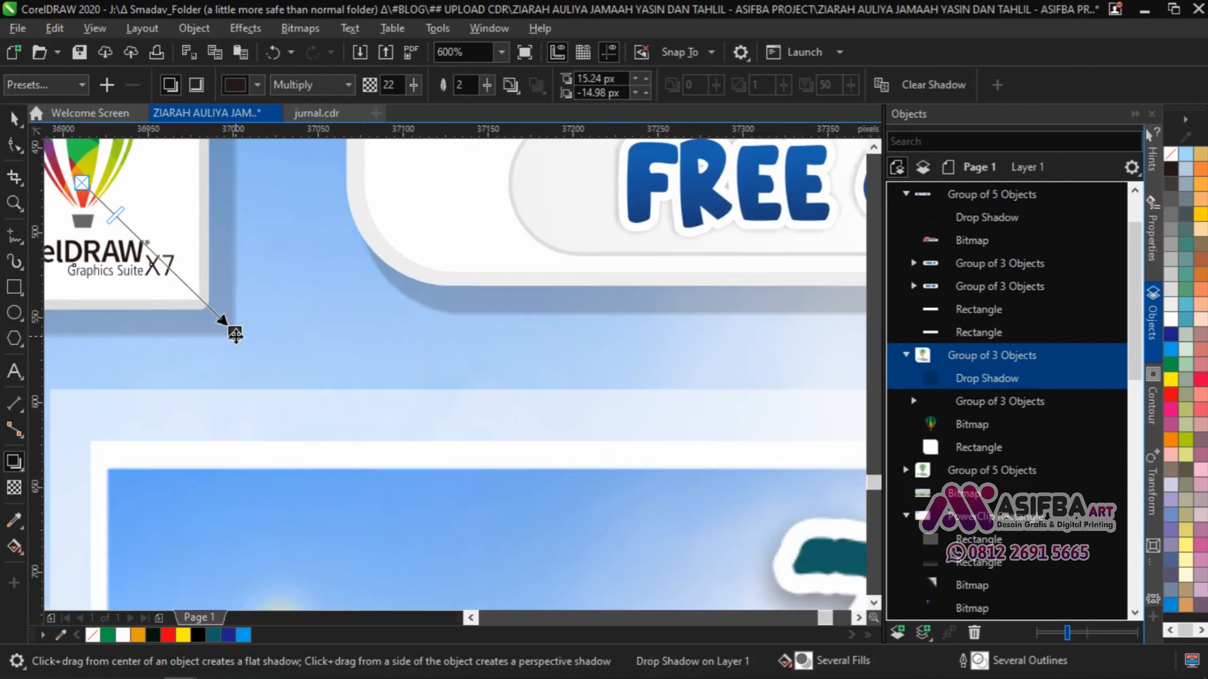
Add a Flat Bottom Right drop shadow to the upper-right CorelDRAW badge and pull it in close to the badge's lower-left corner.
scroll(220, 326, down, 2)
scroll(202, 338, right, 3)
click(556, 267)
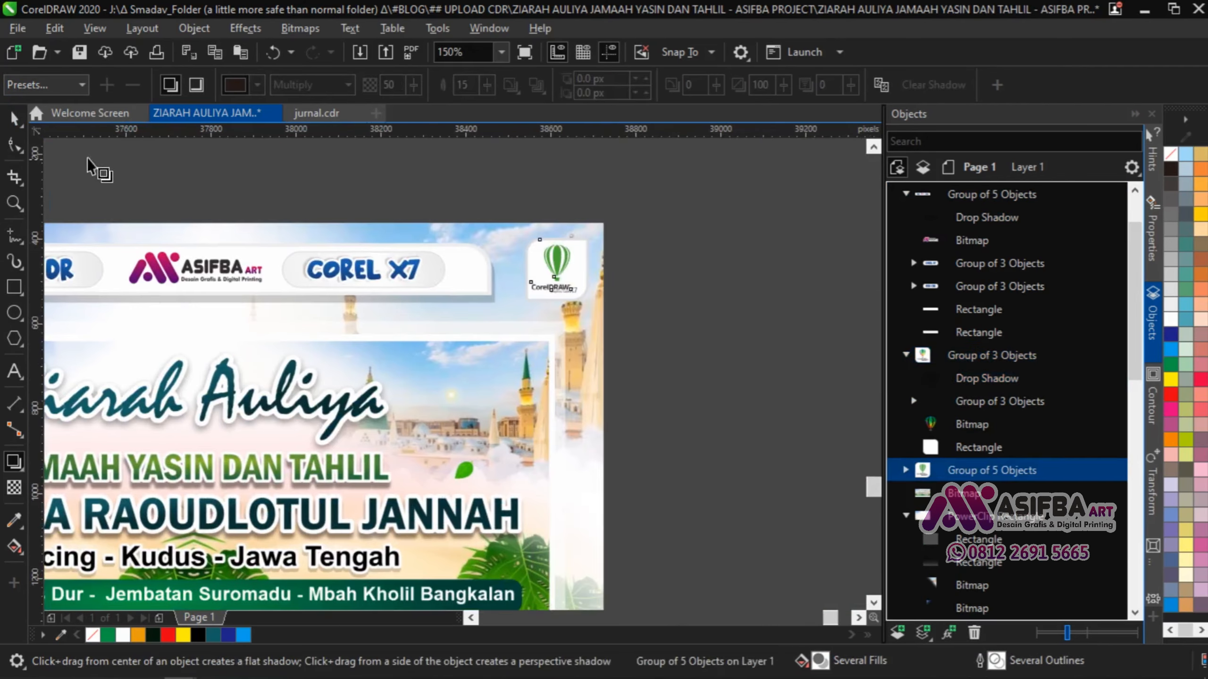
click(38, 84)
click(62, 121)
scroll(479, 367, up, 2)
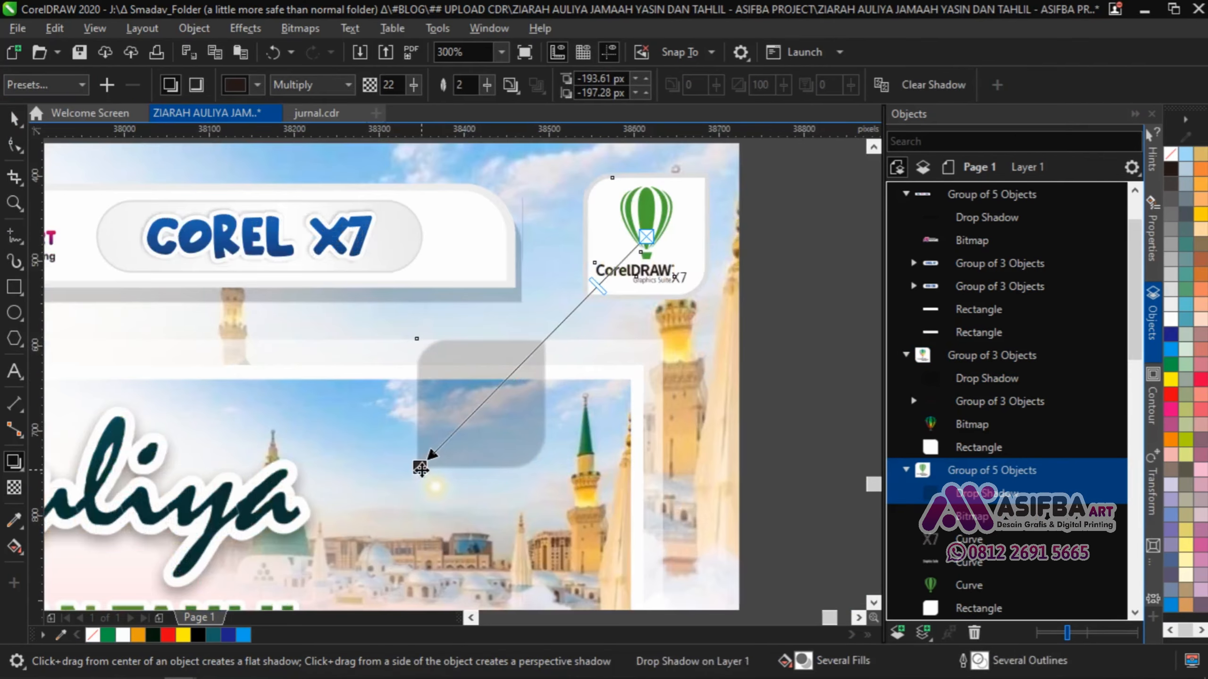
drag(420, 468, 575, 305)
scroll(572, 280, up, 1)
scroll(568, 323, down, 2)
click(735, 365)
key(space)
scroll(576, 249, down, 1)
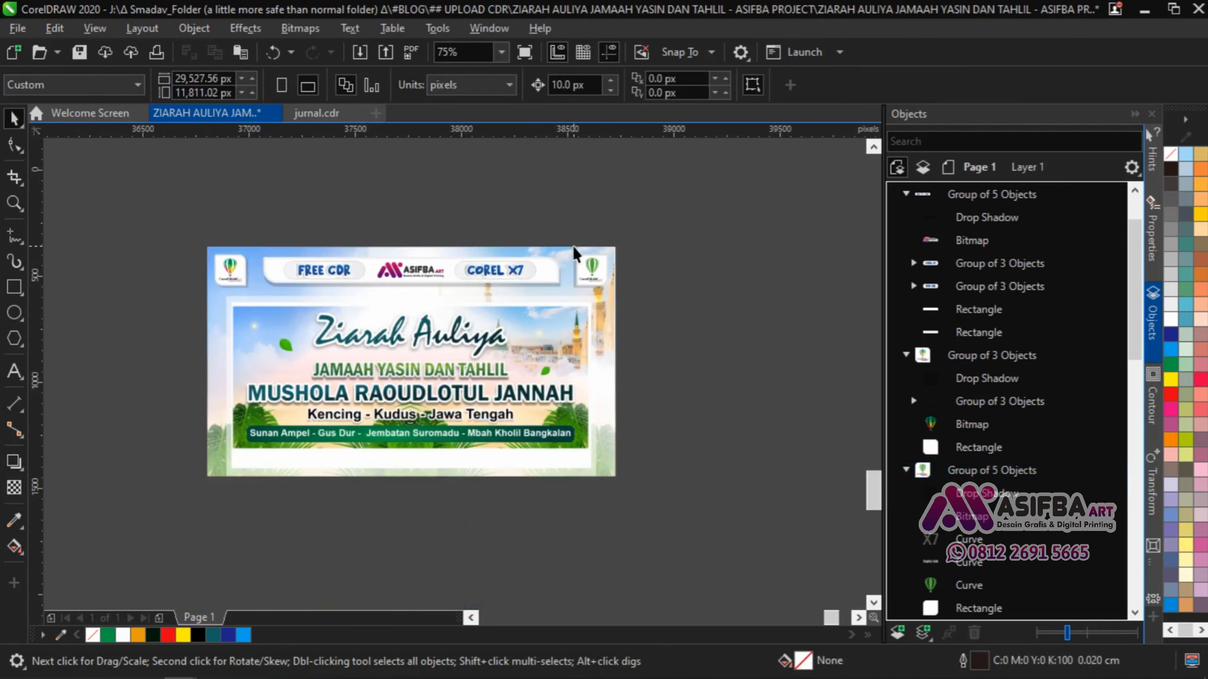
Duplicate the PowerClip background to the right of the preview and set the copy's height to 1920 px.
click(613, 409)
scroll(613, 409, right, 3)
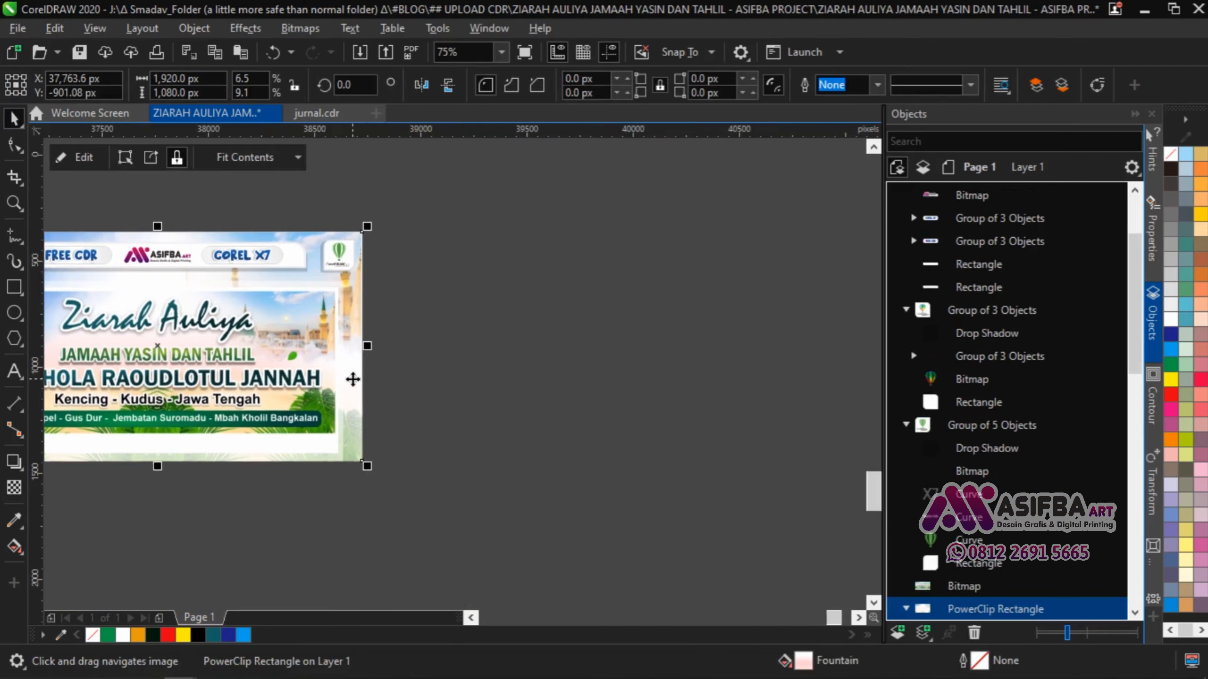
drag(362, 380, 792, 383)
right_click(793, 383)
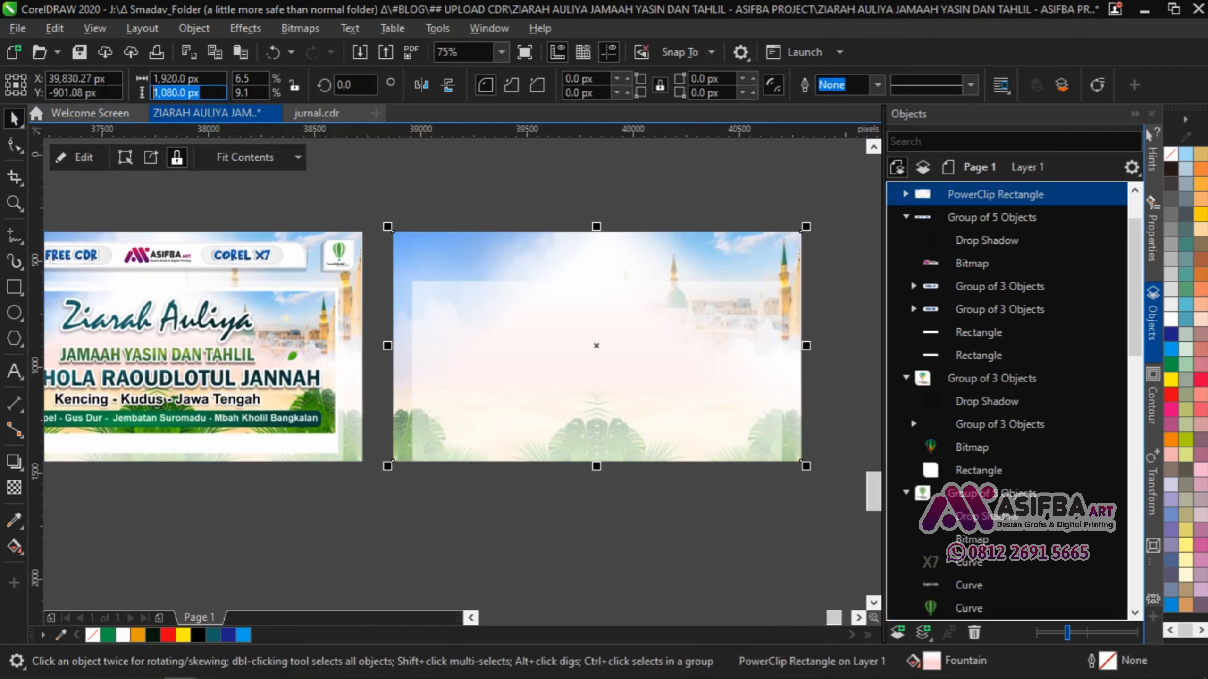
text(1920)
key(Return)
scroll(361, 350, right, 2)
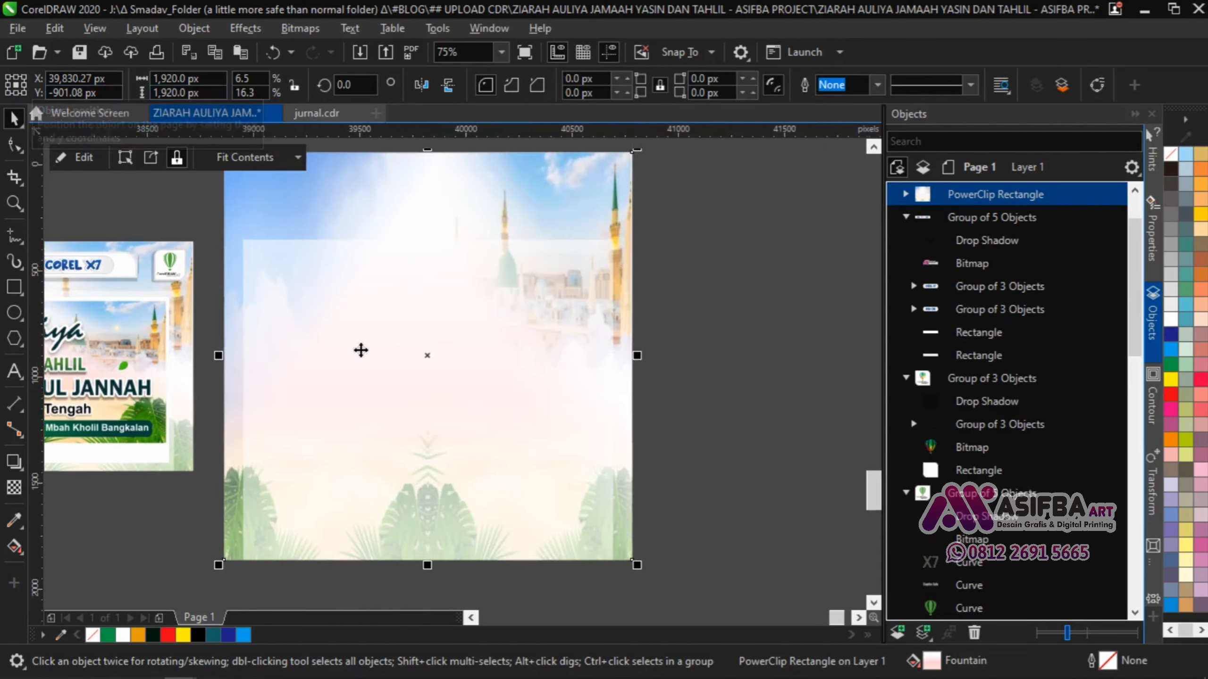
Open the square background's PowerClip contents for editing and move the two semi-transparent rectangles aside to the right of the frame.
scroll(361, 350, down, 2)
click(533, 332)
scroll(357, 335, up, 2)
click(396, 273)
click(90, 161)
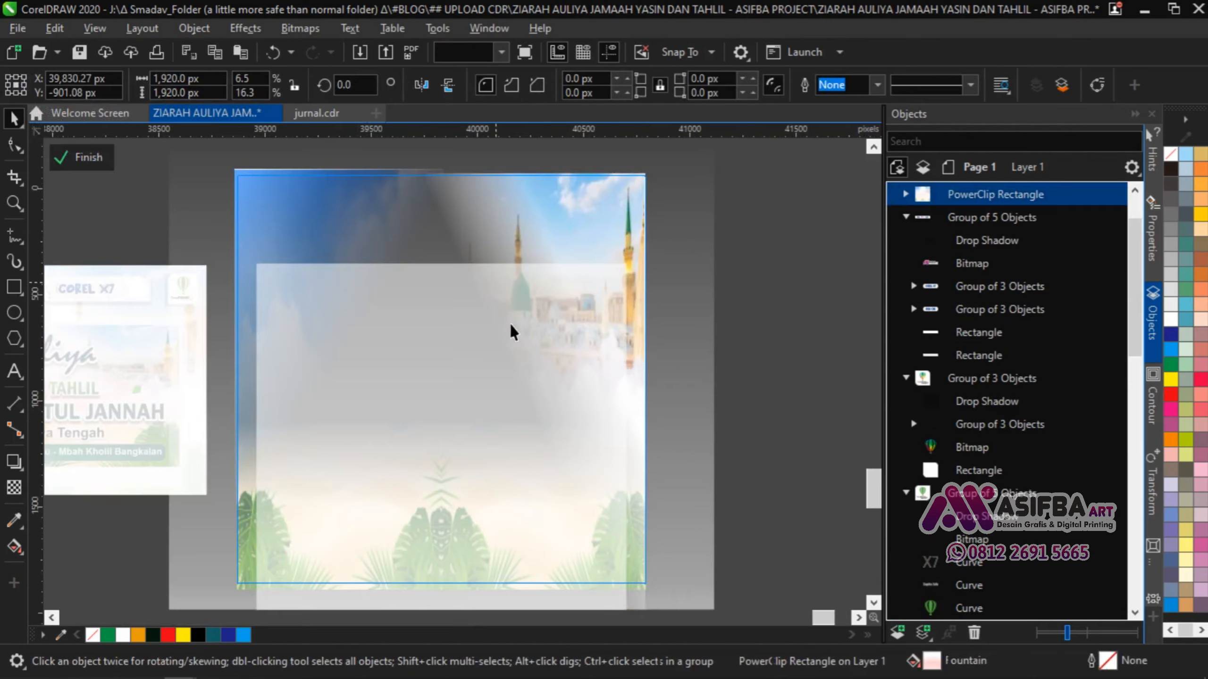
scroll(511, 262, down, 3)
click(503, 372)
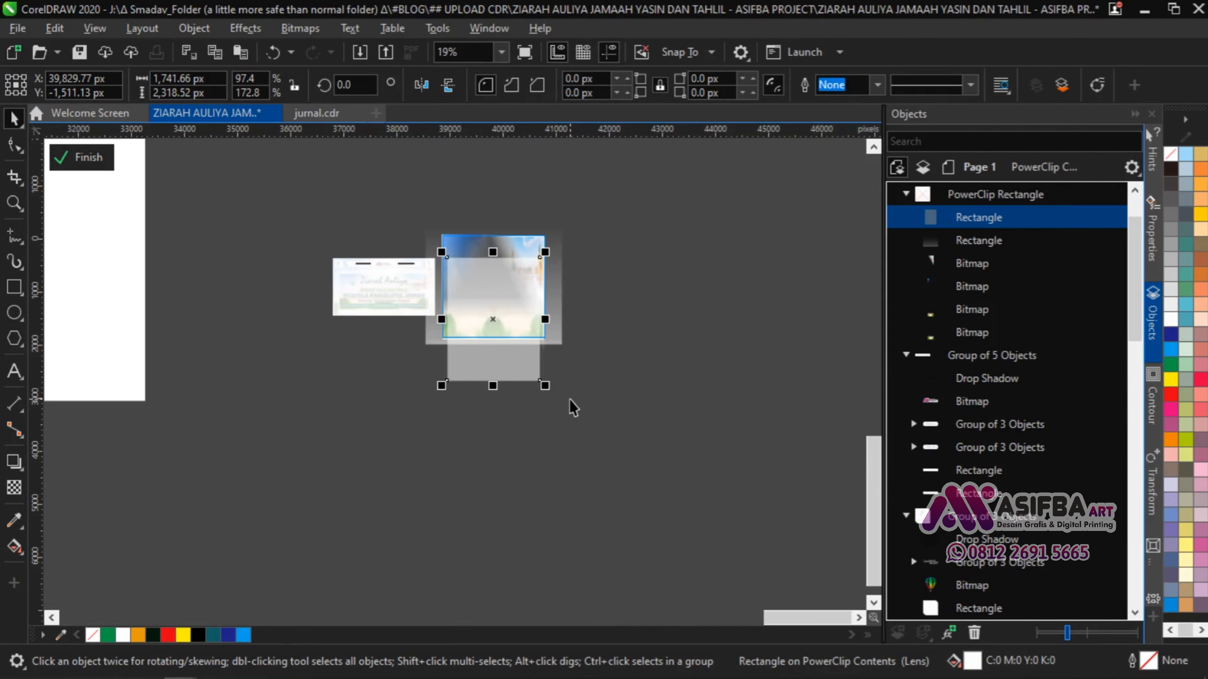
shift+click(560, 329)
scroll(499, 332, right, 2)
drag(355, 326, 650, 326)
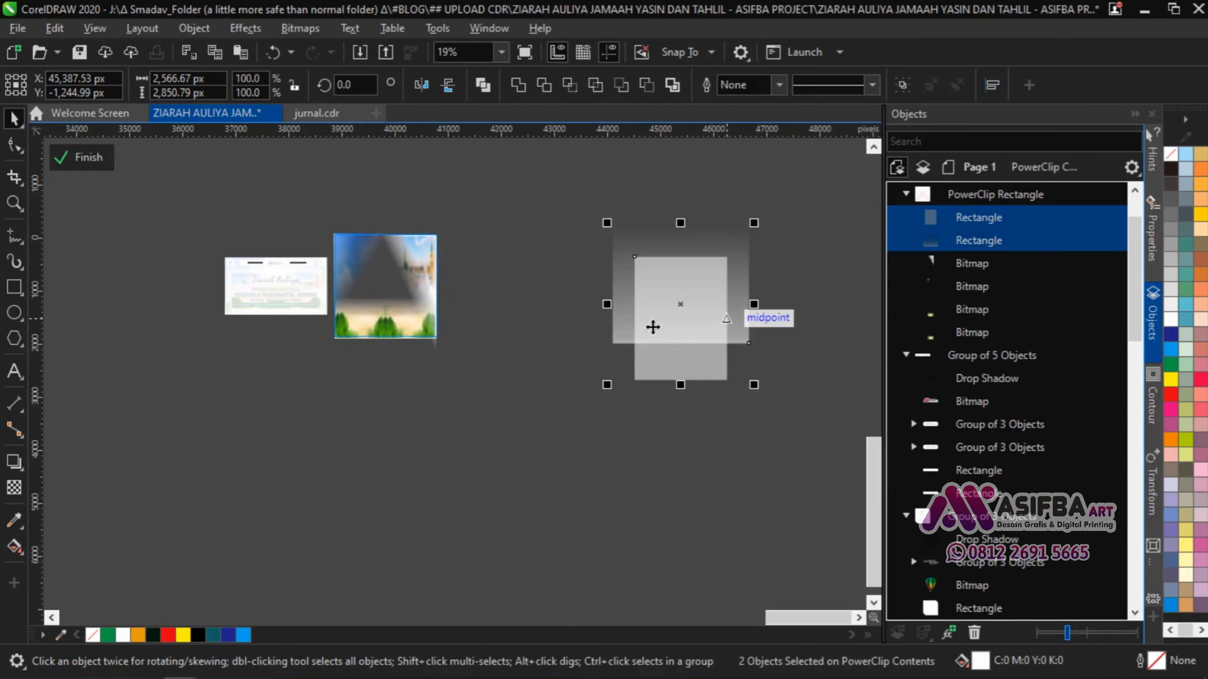
Shorten the sky and mosque bitmaps together from their lower edge to a height of about 2331 px.
click(412, 269)
shift+click(364, 276)
scroll(364, 276, up, 2)
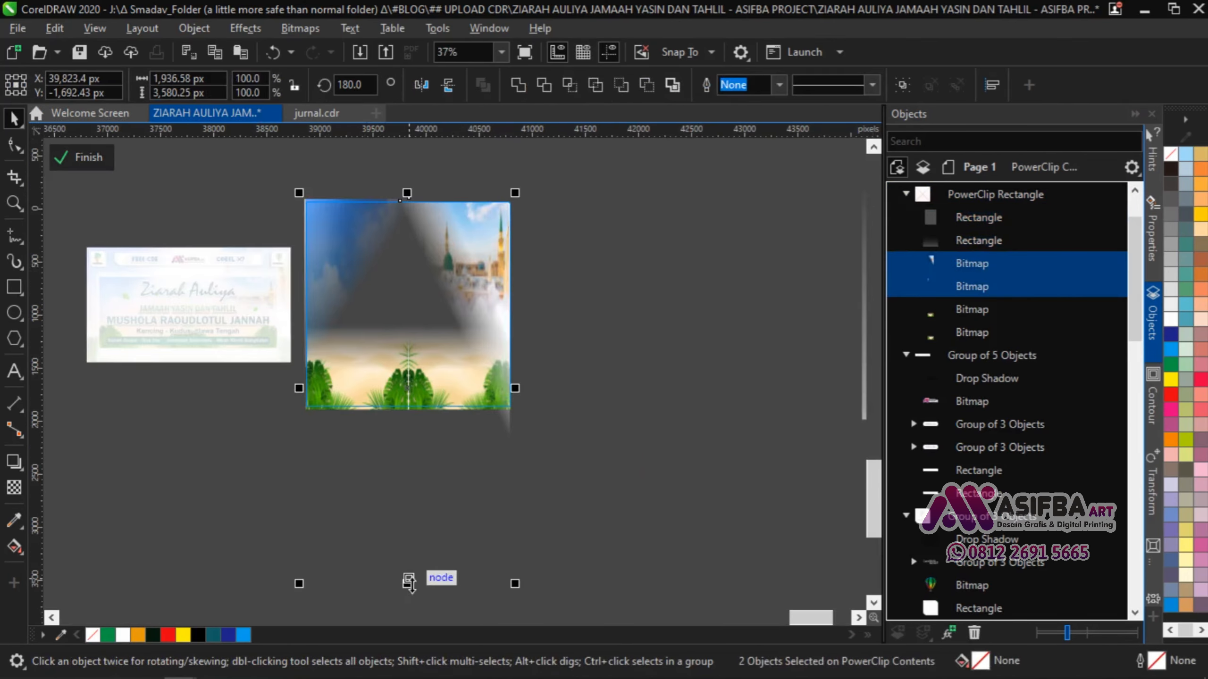
drag(408, 583, 431, 452)
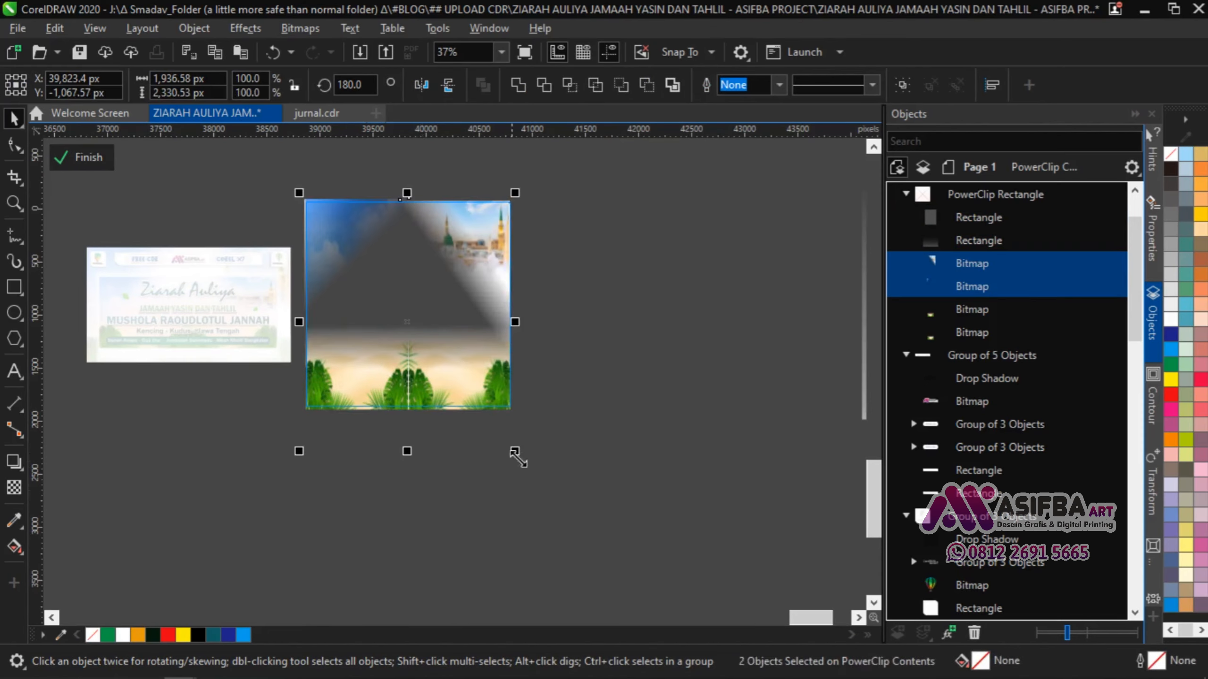
Compress the two lower foliage bitmaps from the top to a height of about 1748 px and finish editing the PowerClip.
click(965, 332)
shift+click(966, 309)
scroll(399, 453, down, 2)
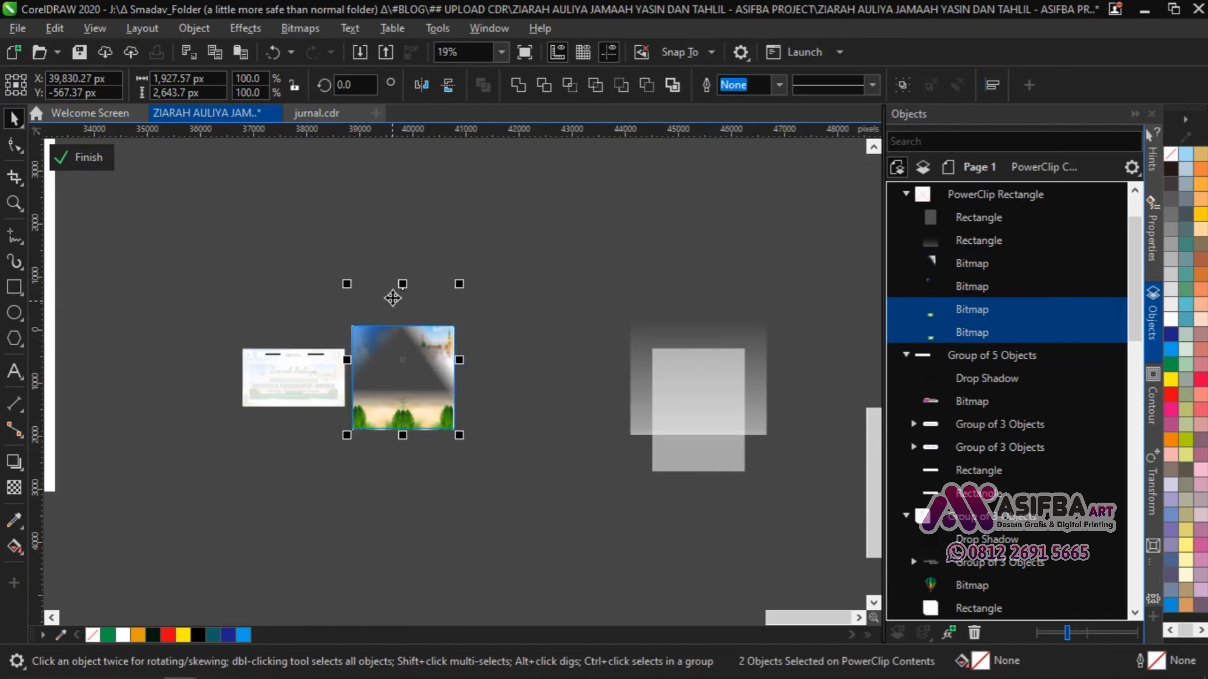
drag(404, 284, 403, 328)
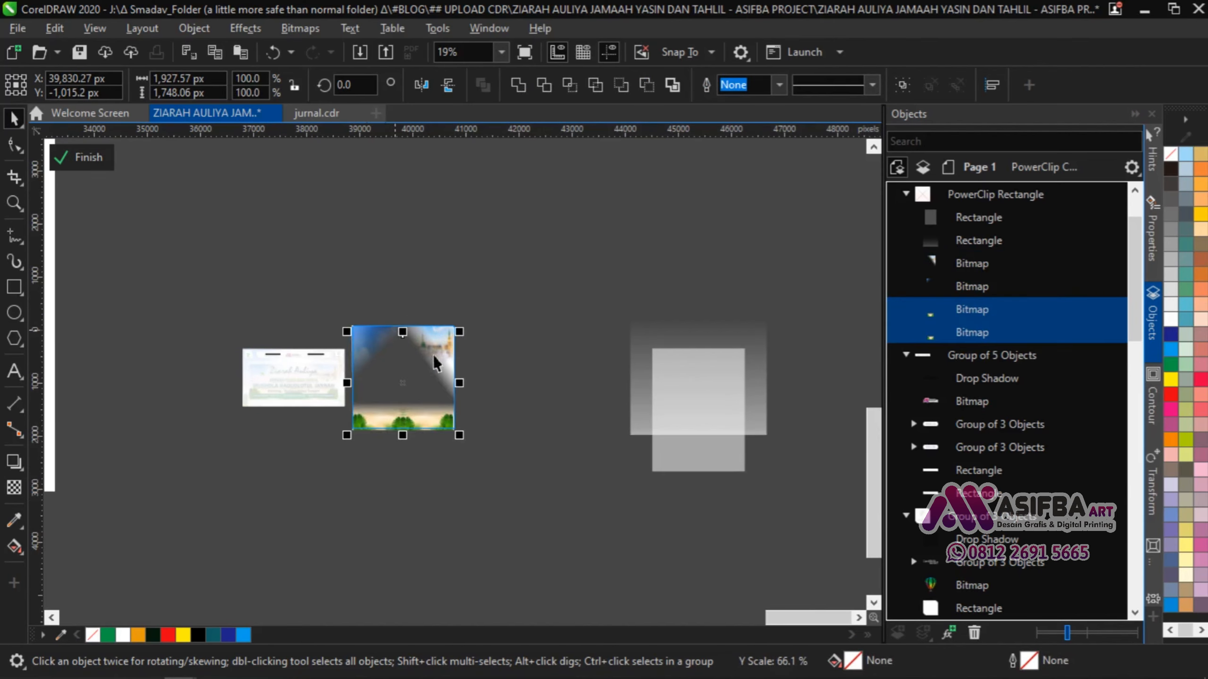
click(90, 158)
scroll(410, 401, up, 1)
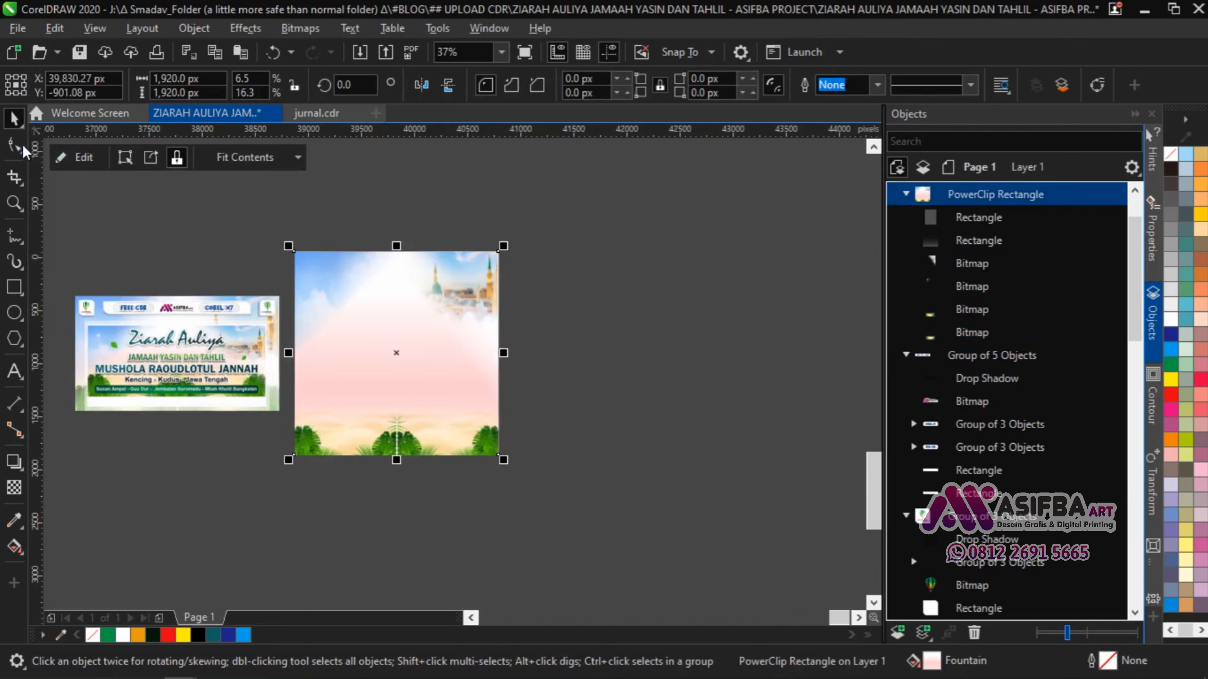
Reopen the square PowerClip's contents, move the two semi-transparent rectangles back over the frame centred horizontally, and finish editing.
click(77, 154)
scroll(353, 356, down, 2)
click(486, 394)
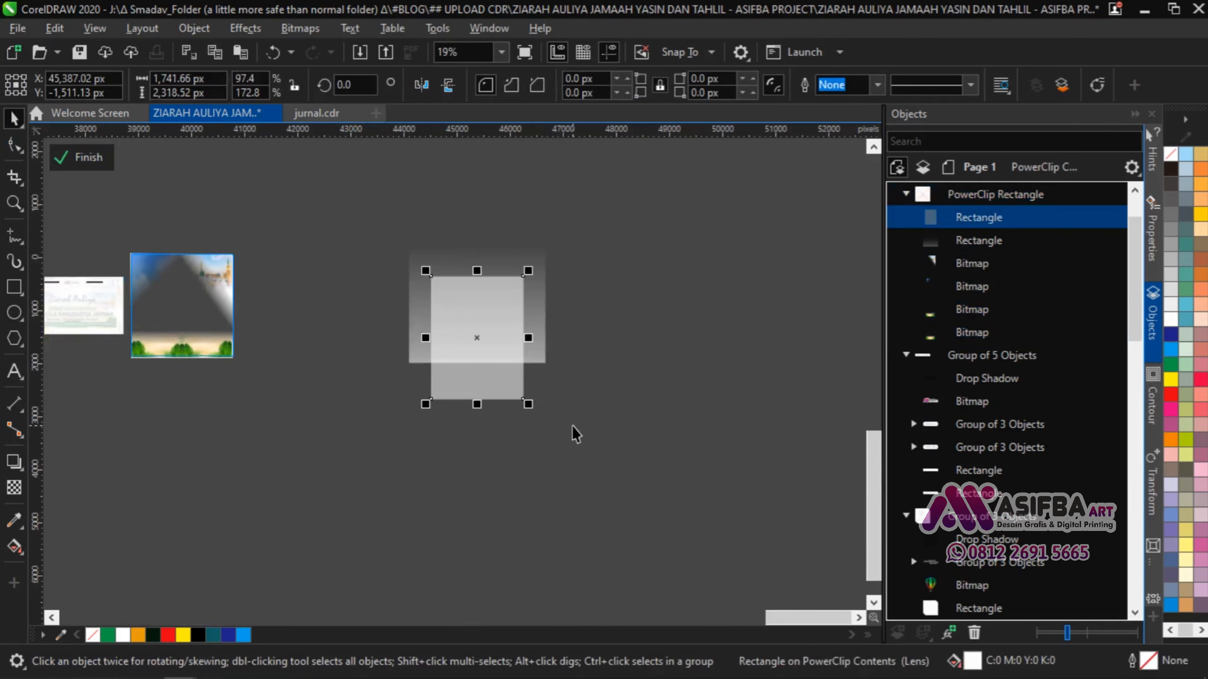
click(464, 301)
drag(464, 301, 183, 315)
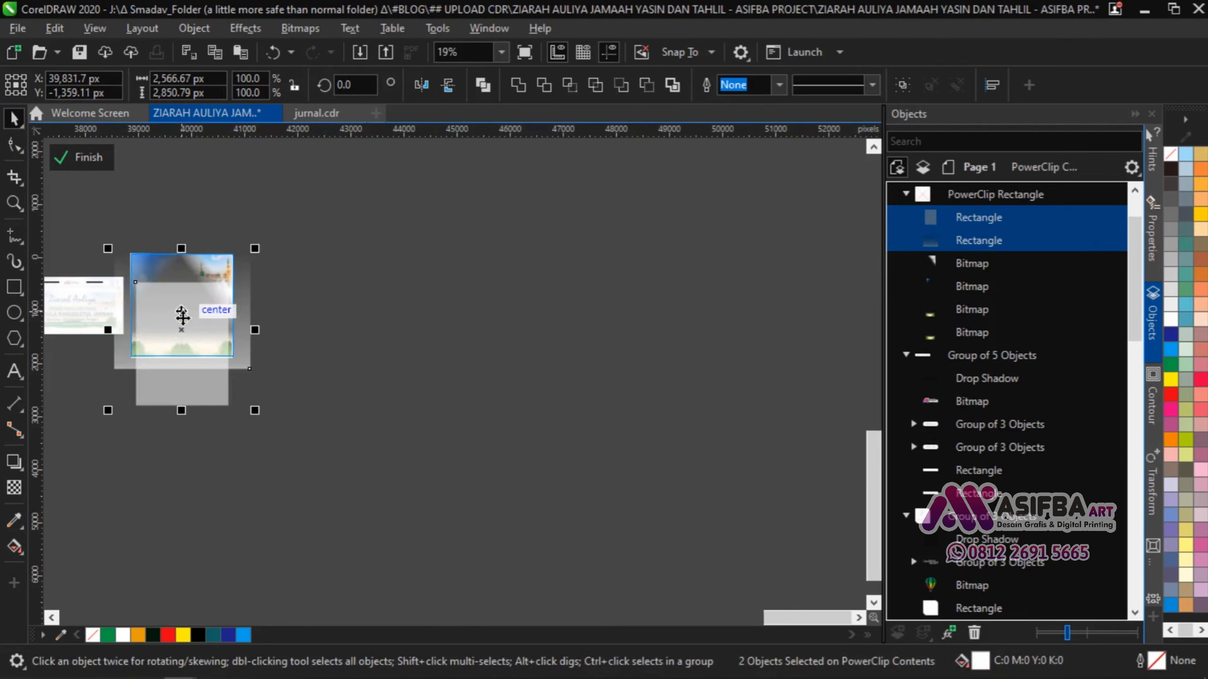
scroll(183, 315, up, 2)
drag(261, 343, 351, 344)
scroll(361, 388, up, 2)
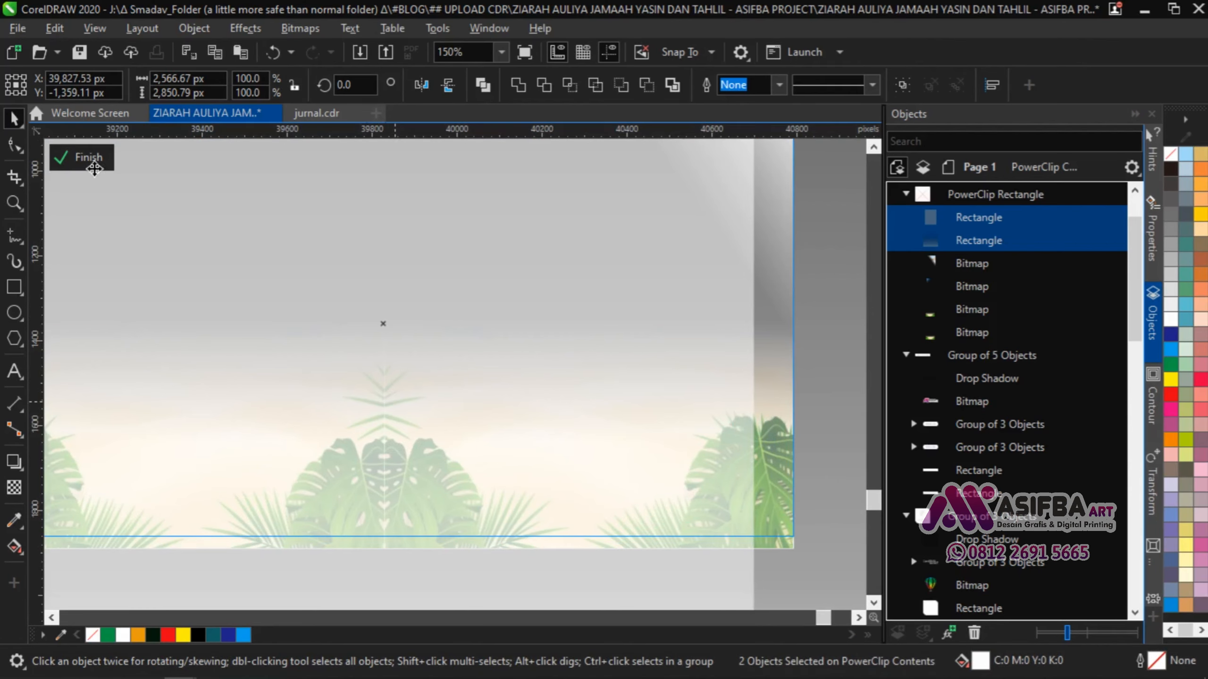
scroll(83, 174, down, 2)
click(80, 157)
Copy the banner bitmap onto the square background, scale it to about 1522 x 702 px and raise it to the middle.
scroll(647, 391, down, 2)
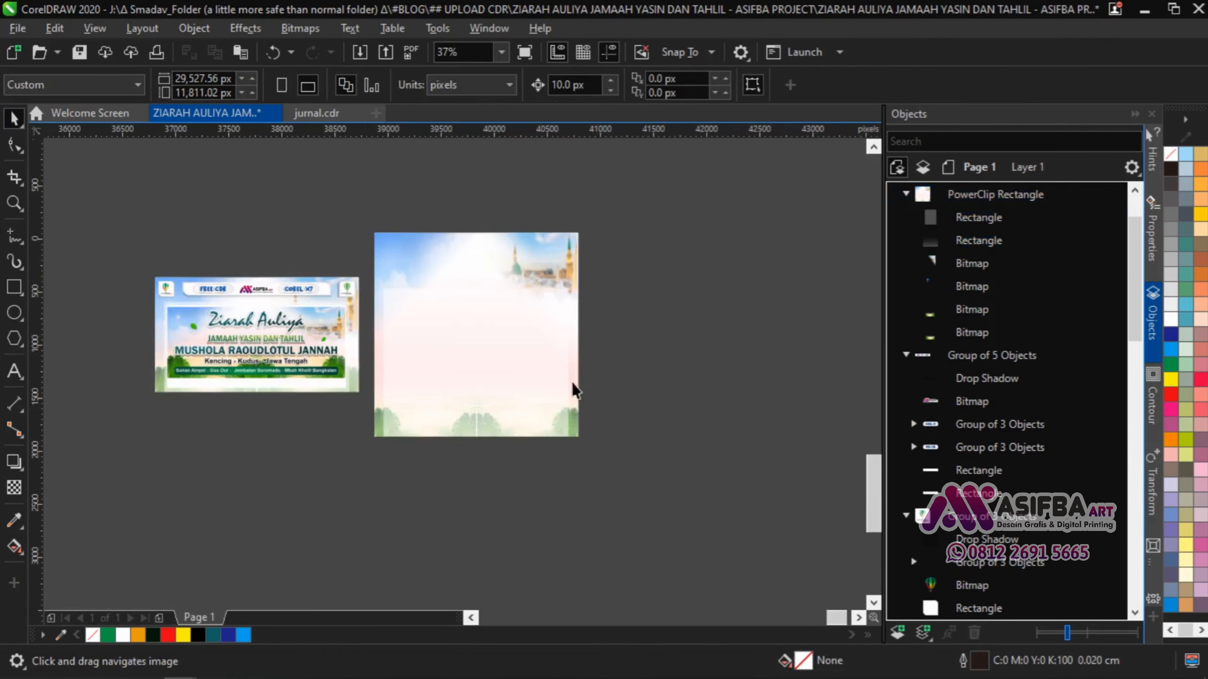
drag(267, 359, 486, 372)
scroll(584, 340, up, 2)
drag(581, 312, 561, 321)
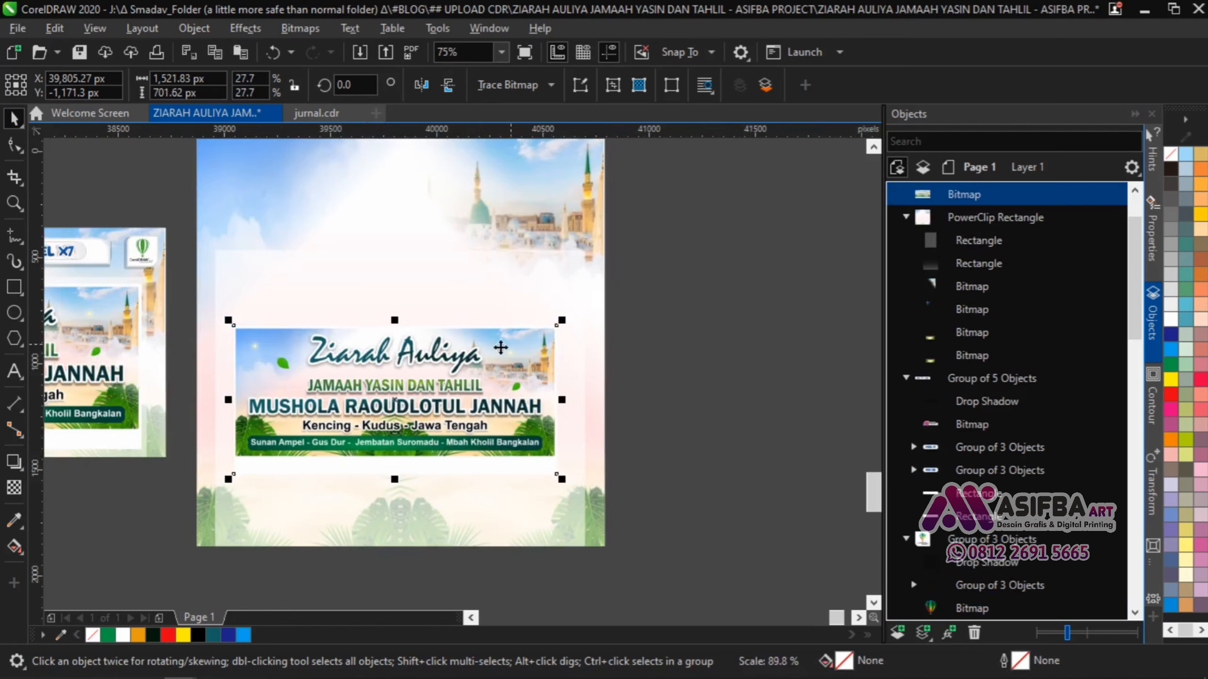
drag(435, 423, 430, 374)
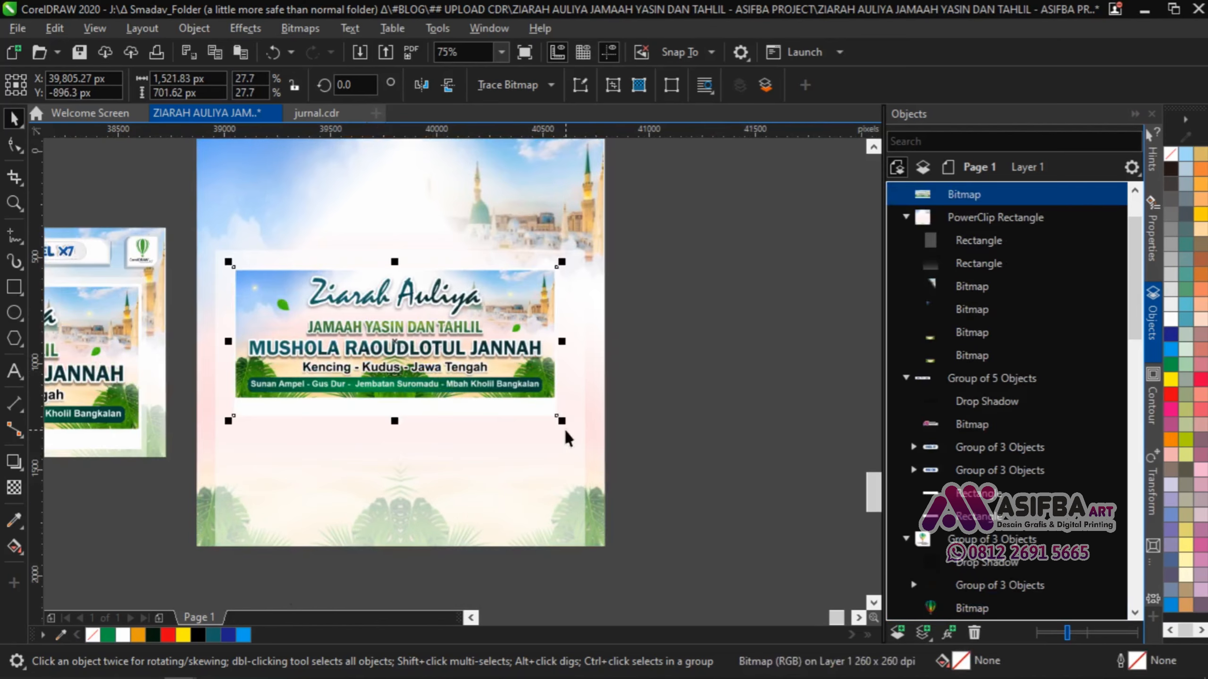
Enlarge the banner copy slightly and centre it horizontally on the square background.
drag(562, 421, 580, 435)
shift+click(518, 462)
key(c)
click(685, 480)
scroll(510, 335, up, 1)
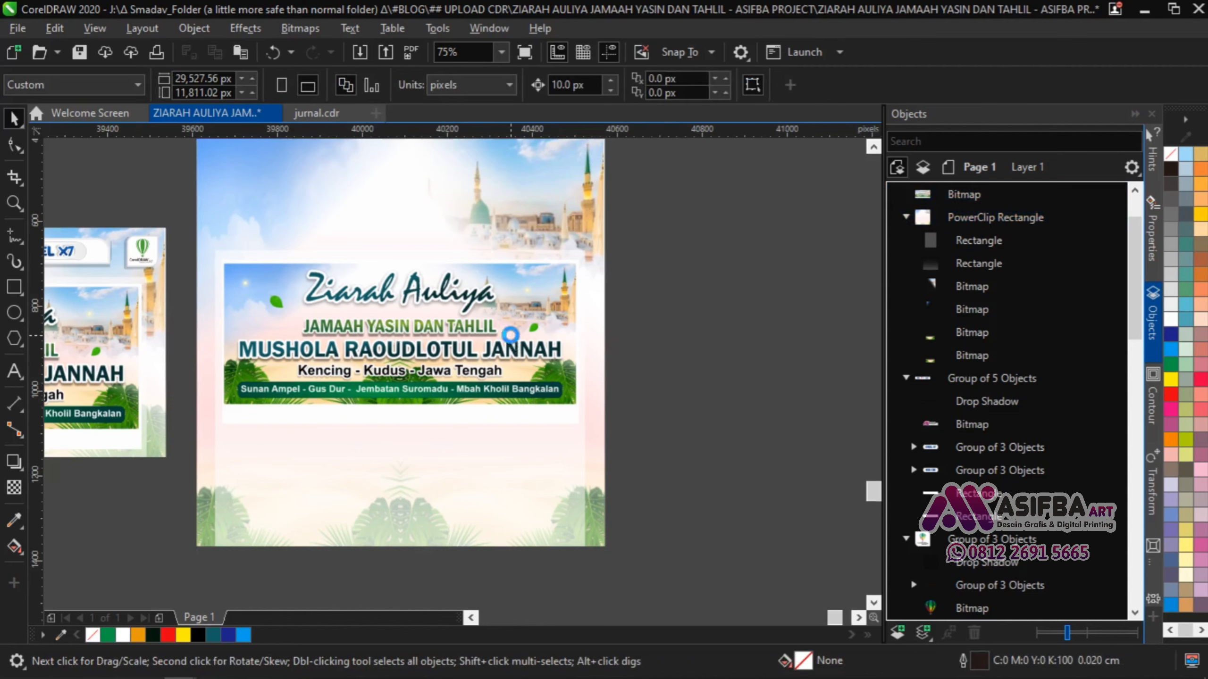
scroll(525, 379, down, 1)
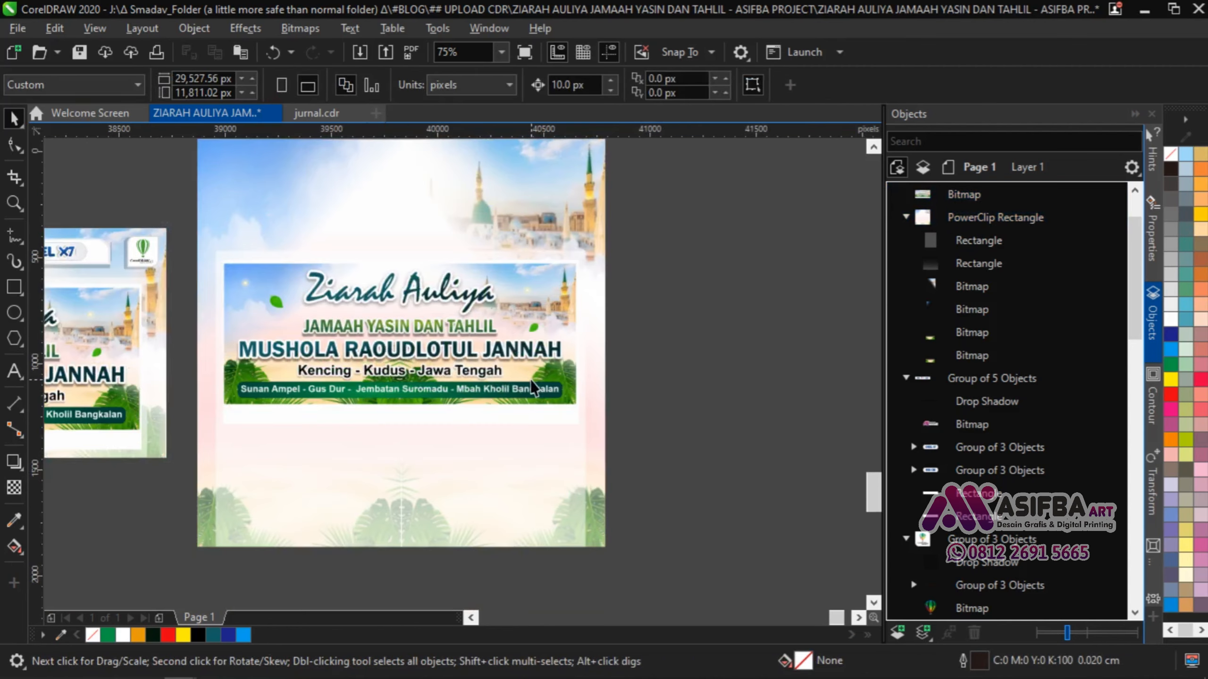
click(600, 466)
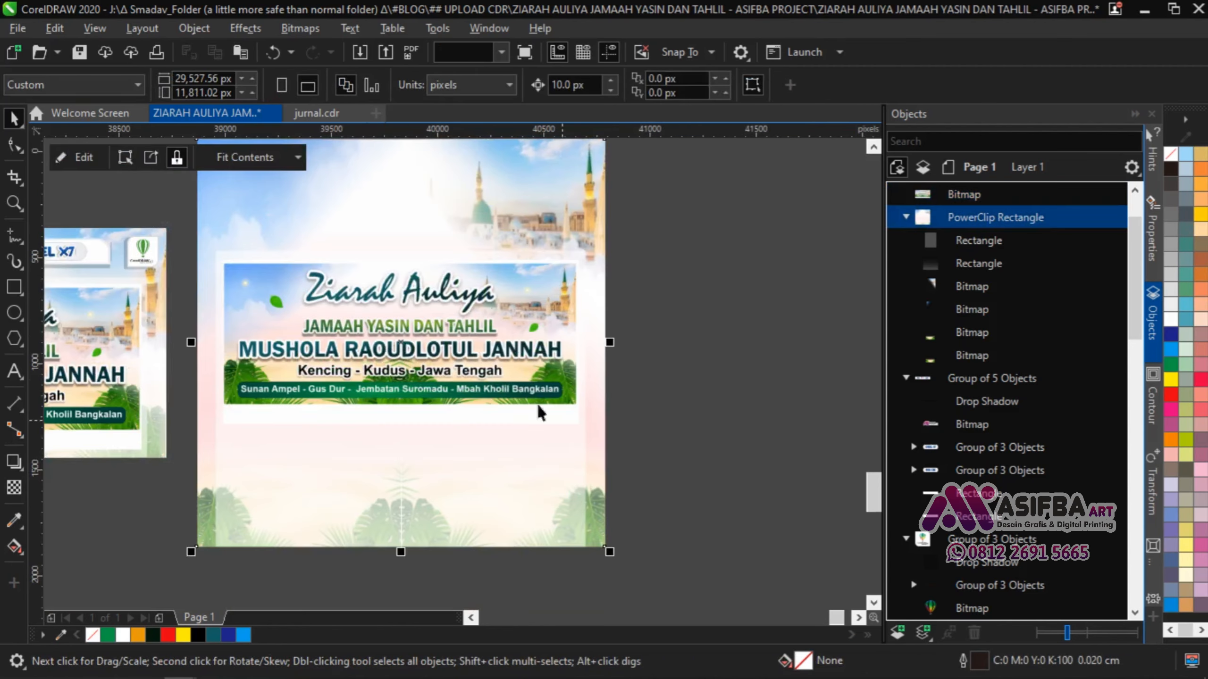
Reopen the square PowerClip, compress the two foliage bitmaps to about 1524 px high with their base on the frame's bottom edge, and finish editing.
click(62, 158)
click(971, 359)
shift+click(972, 334)
scroll(471, 227, down, 1)
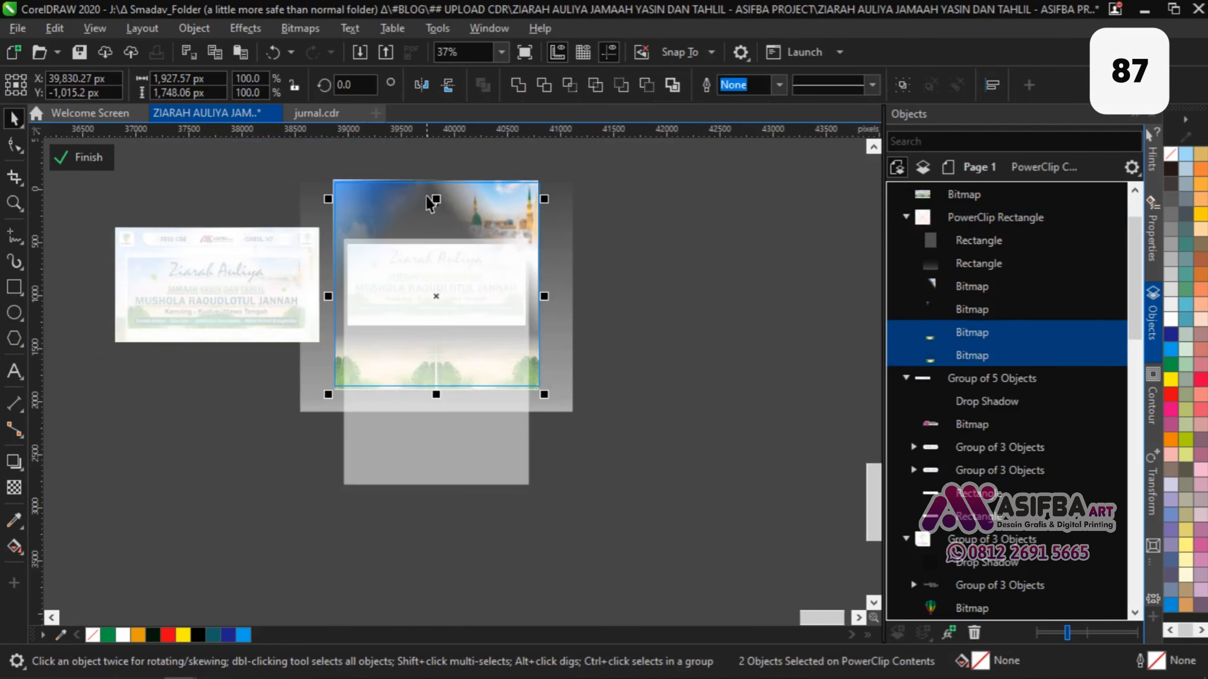
drag(436, 196, 437, 218)
scroll(436, 386, up, 3)
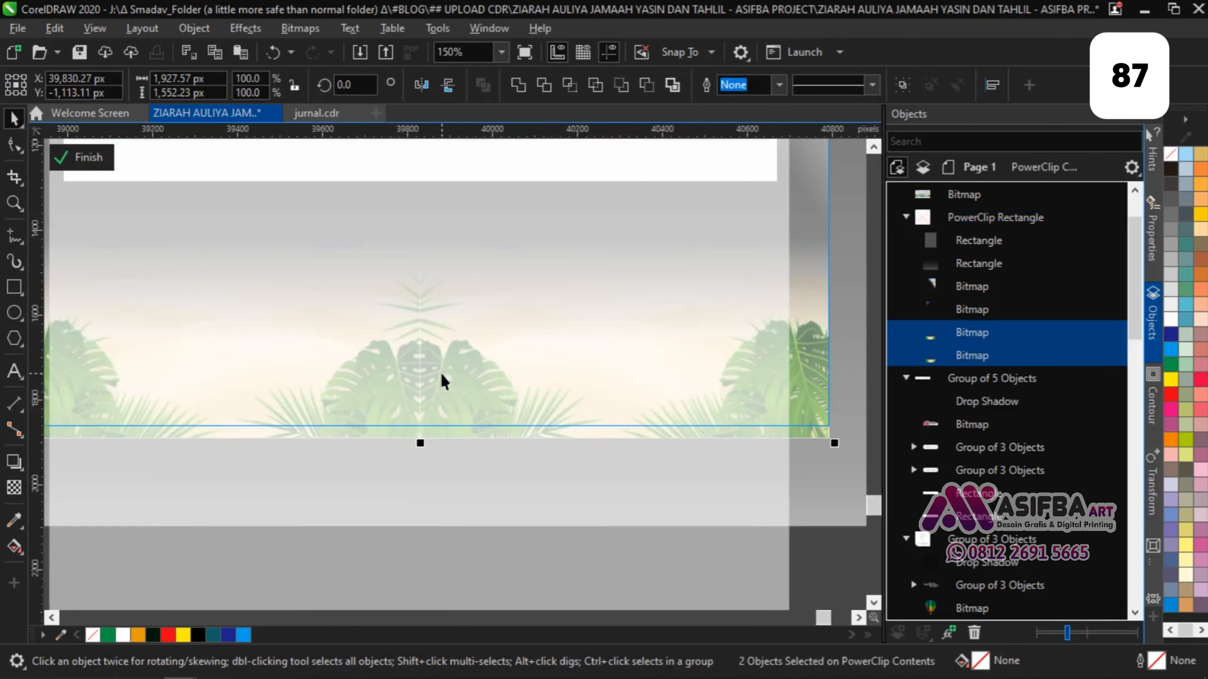
drag(409, 435, 409, 411)
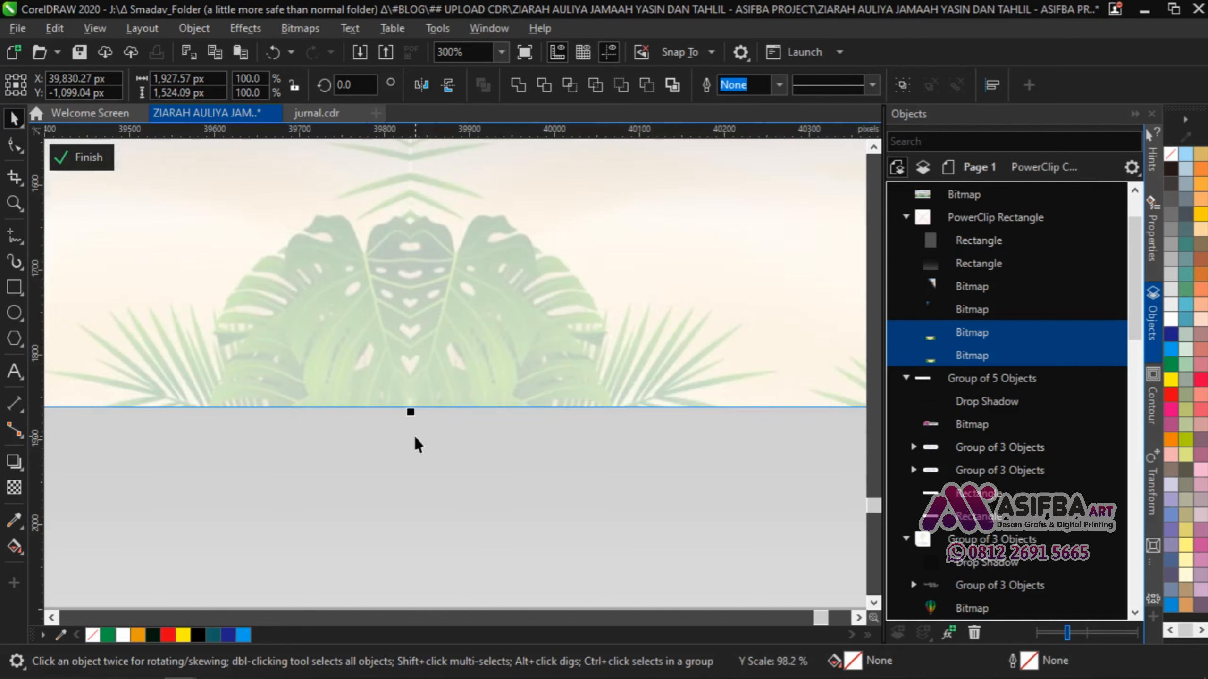
scroll(414, 436, down, 2)
click(742, 353)
click(106, 164)
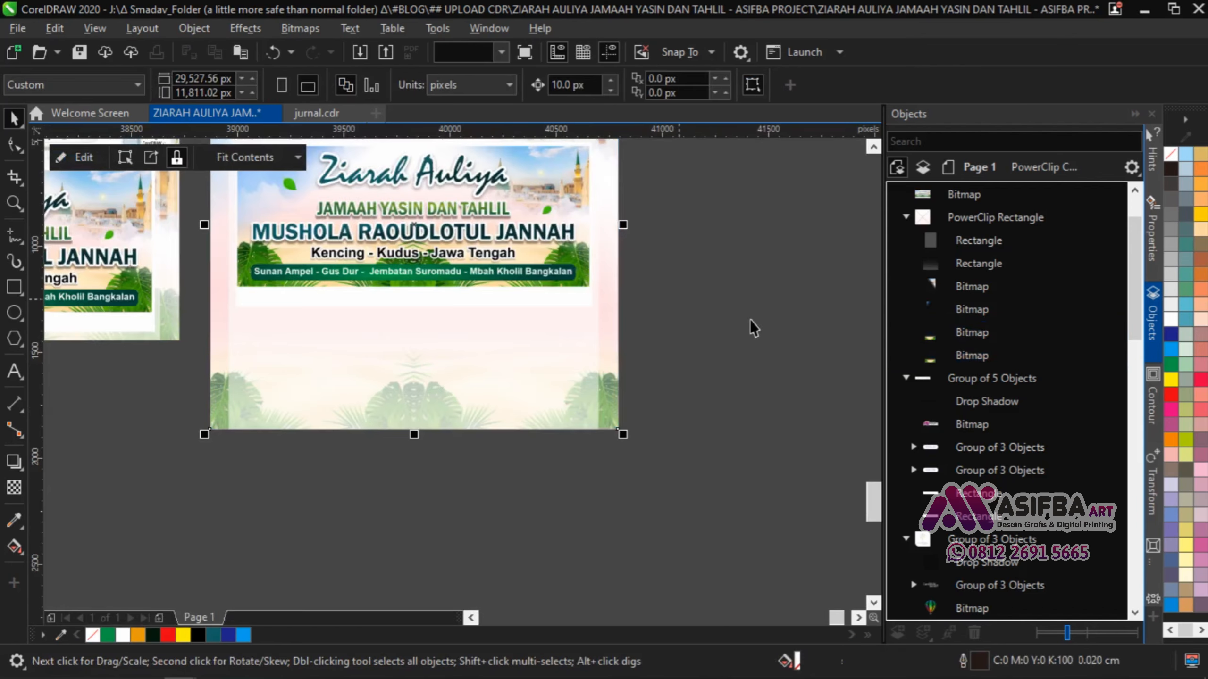
click(752, 324)
Copy the header bar and both CorelDRAW logo tiles from the landscape preview onto the top of the square composition.
drag(713, 251, 716, 437)
drag(446, 348, 835, 345)
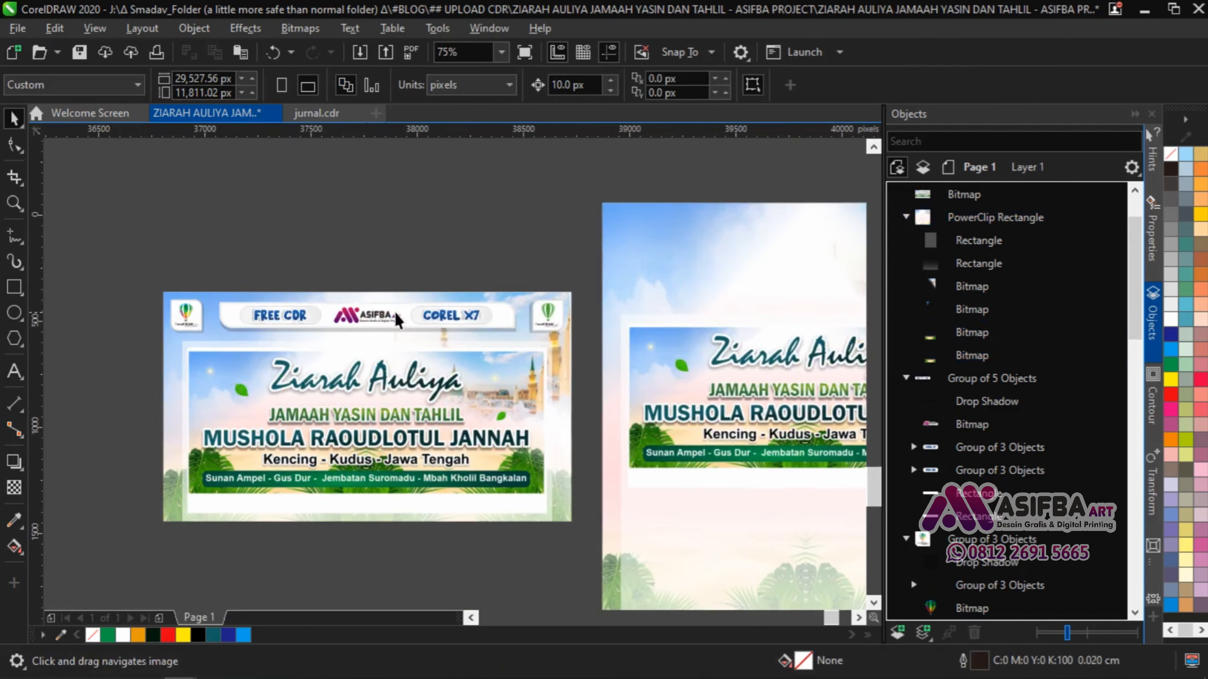
drag(415, 374, 286, 344)
drag(372, 237, 459, 261)
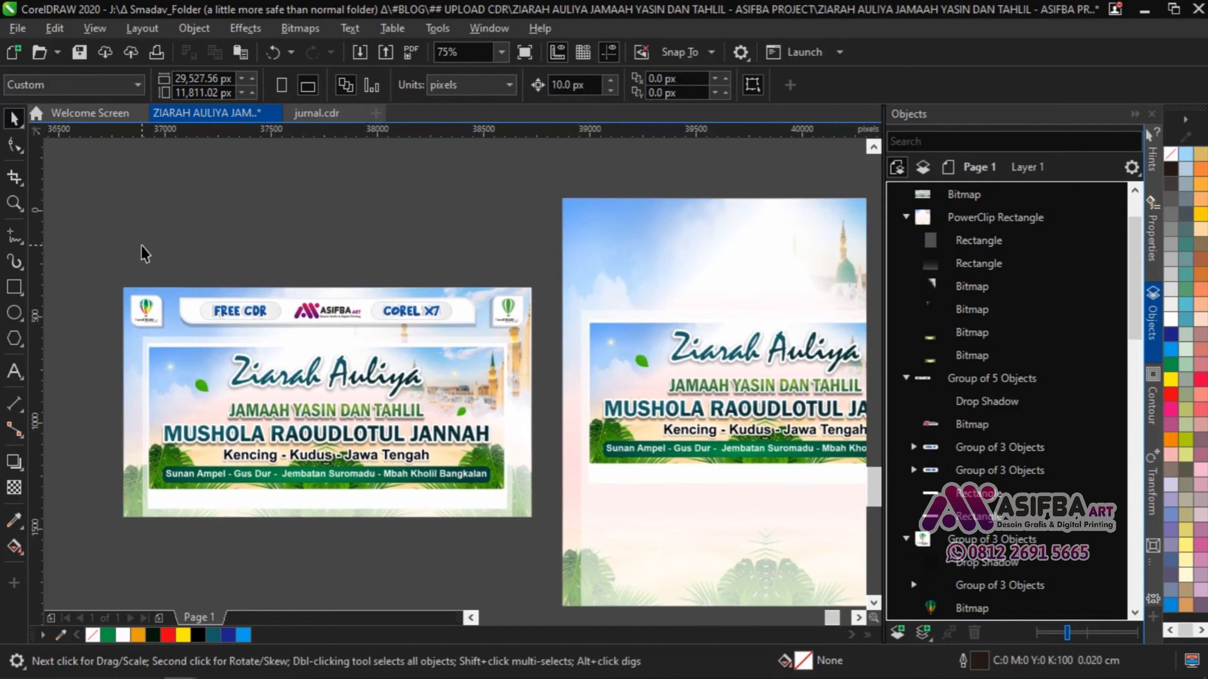
drag(506, 336, 718, 233)
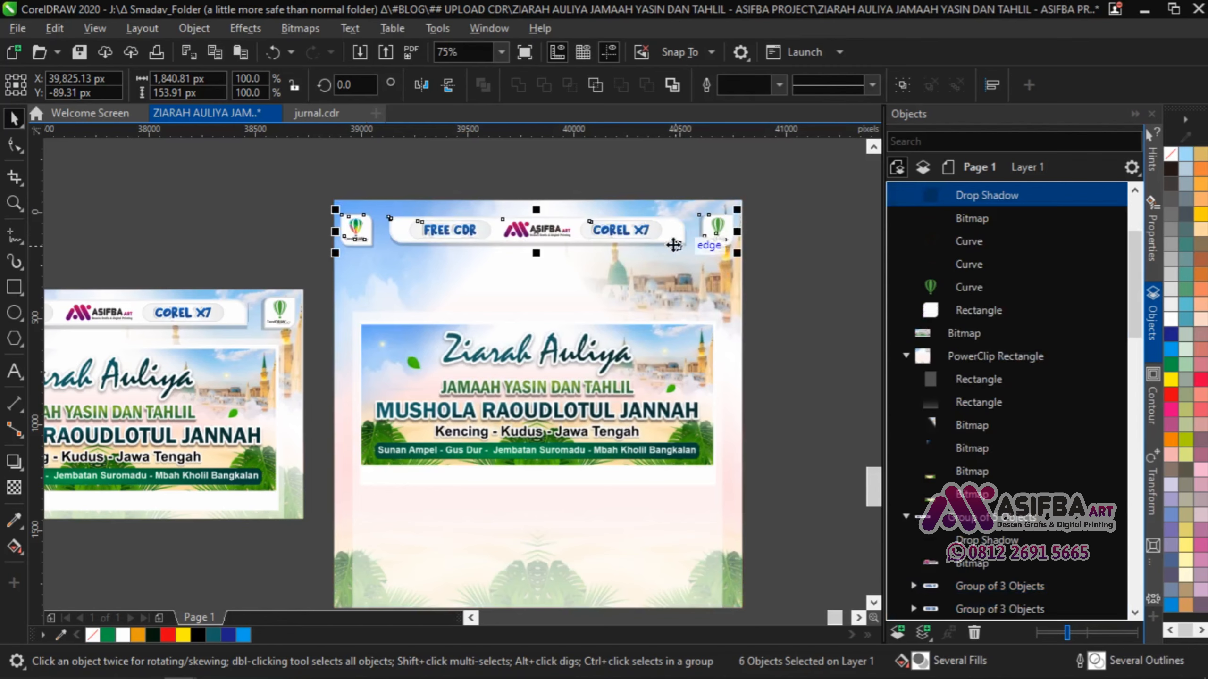
scroll(673, 244, up, 1)
scroll(521, 239, down, 1)
drag(507, 503, 527, 385)
scroll(530, 420, down, 1)
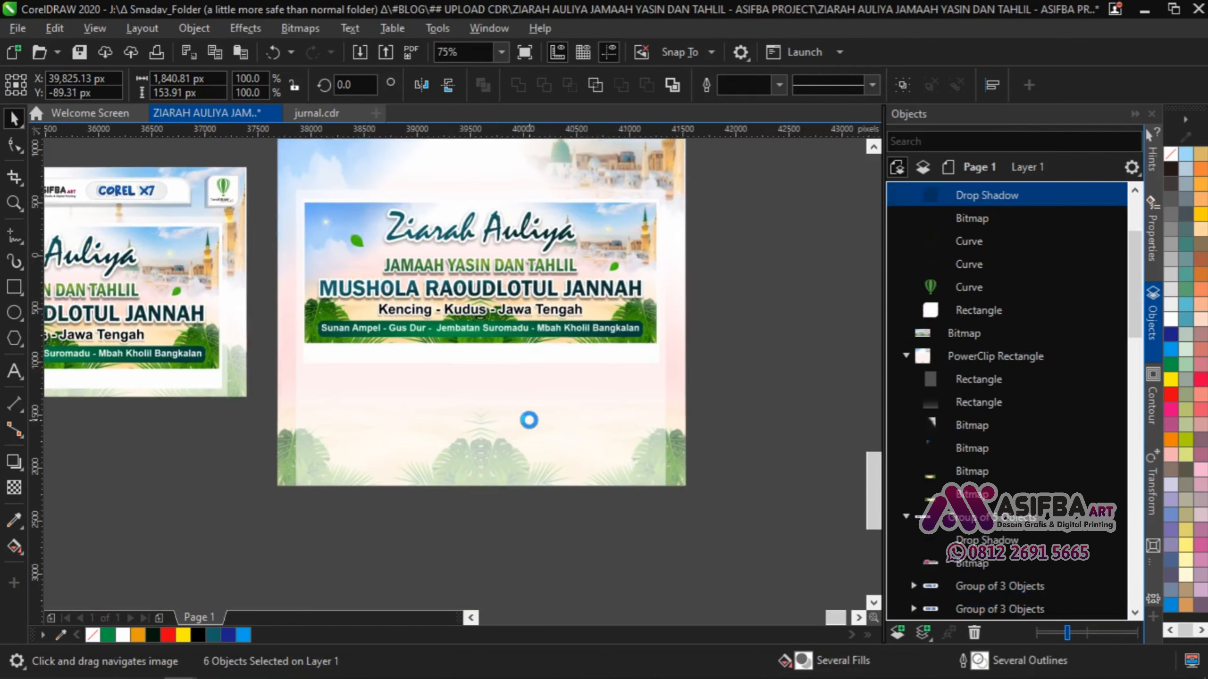
click(630, 416)
Add a drop shadow from the centre to the upper edge of the semi-transparent rectangle inside the square PowerClip and finish editing.
scroll(498, 266, up, 1)
double_click(501, 313)
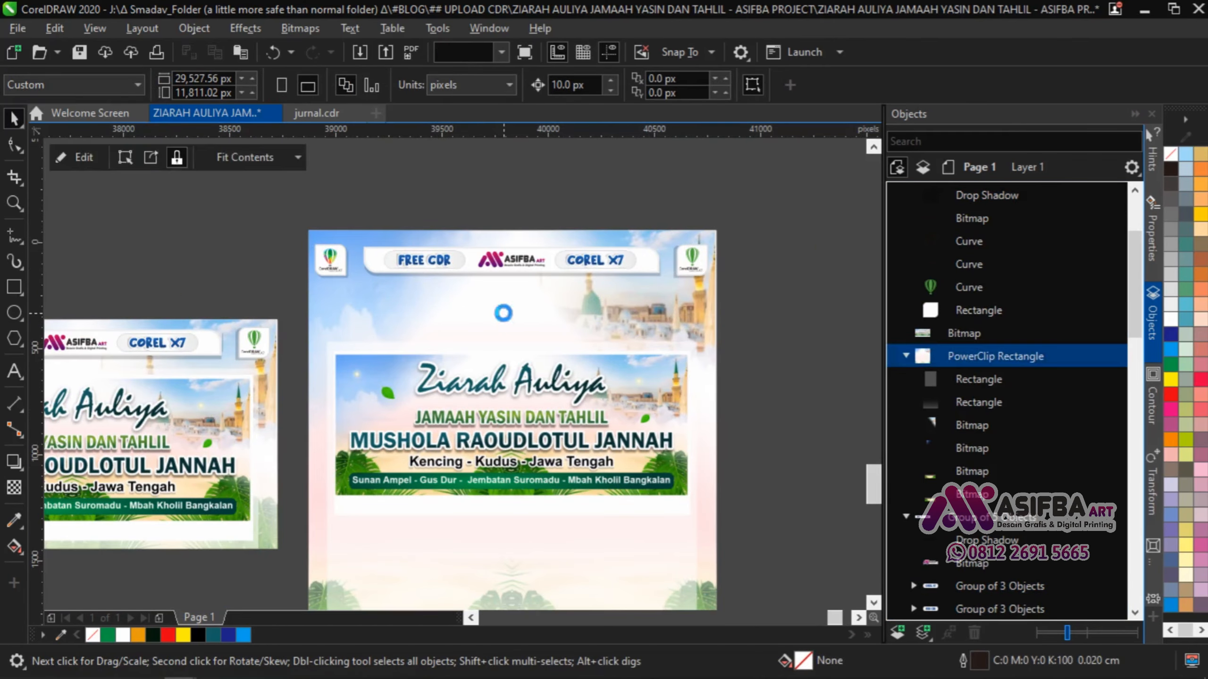
click(512, 354)
click(14, 461)
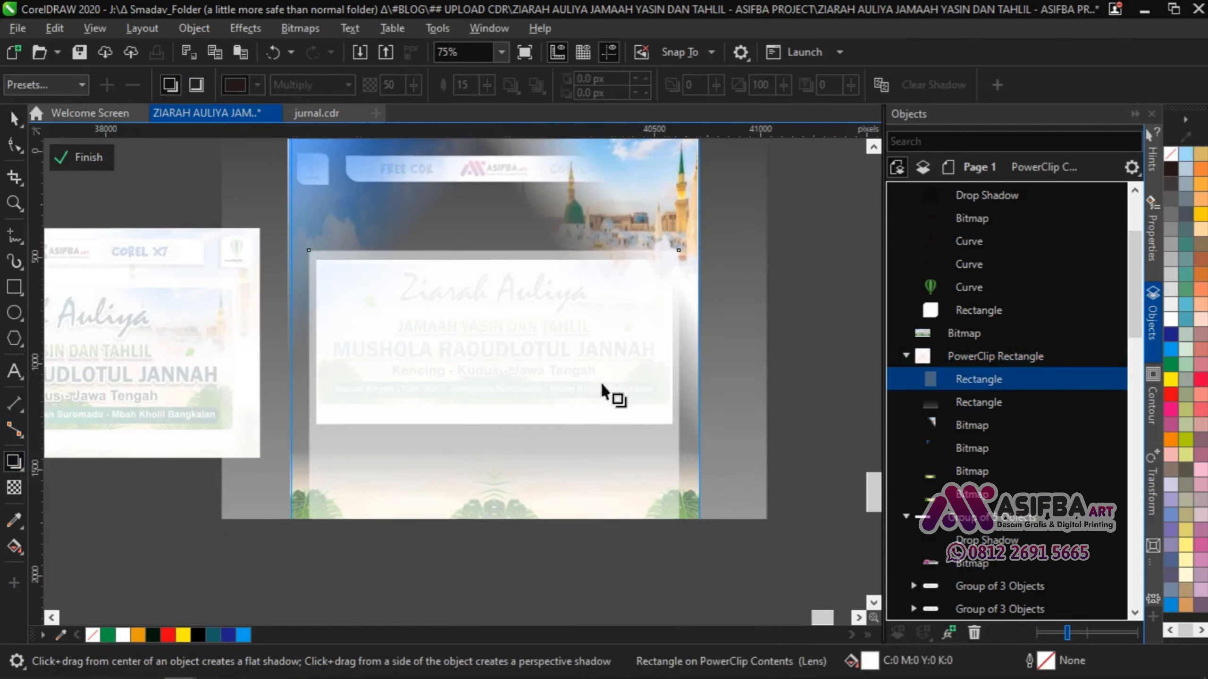
drag(494, 496, 486, 295)
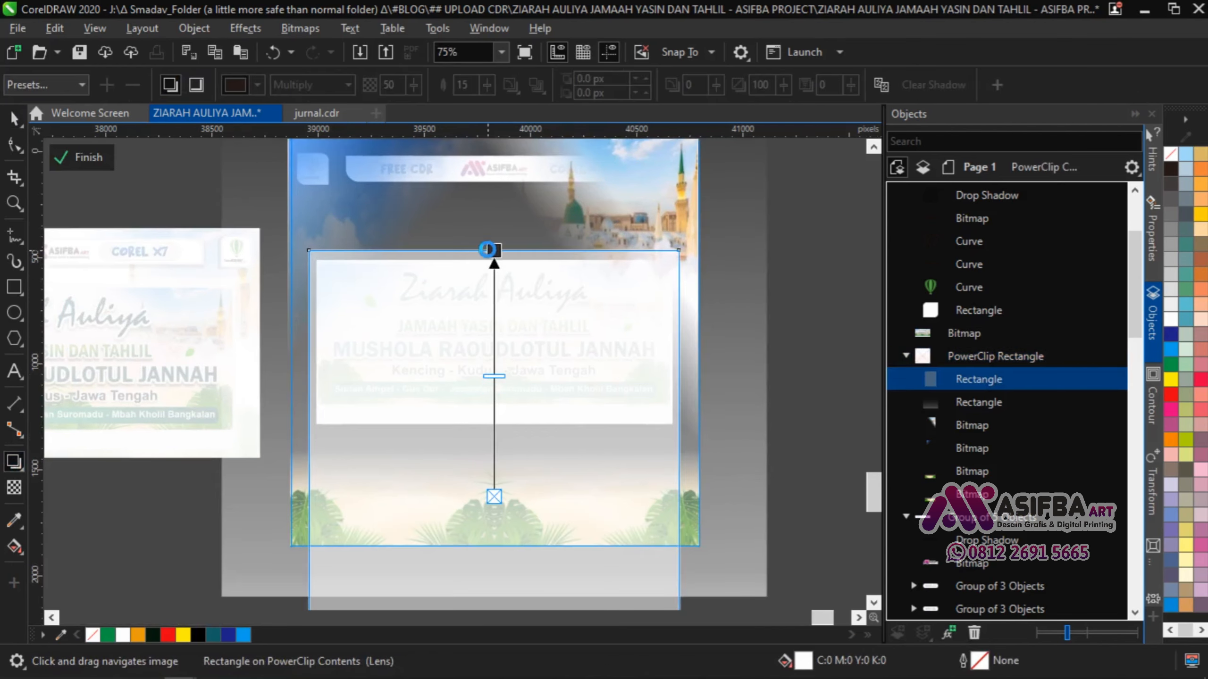
click(777, 299)
click(15, 120)
click(82, 158)
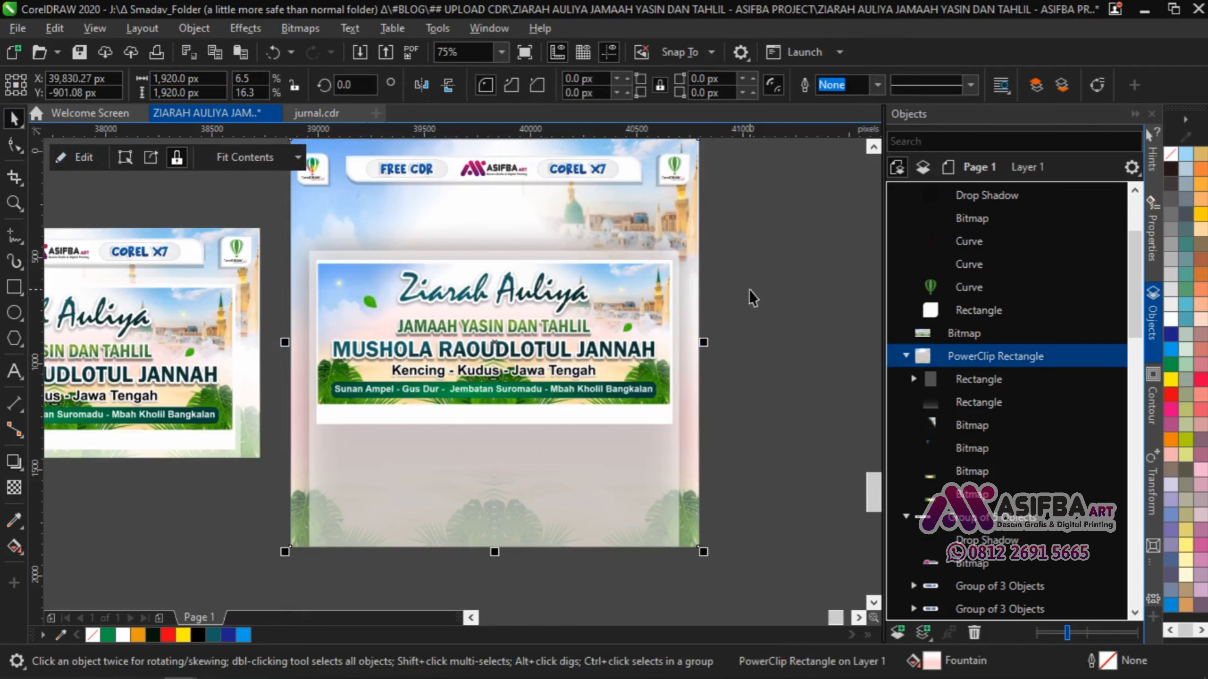
Return to the PowerClip contents, paste a shadowless copy of the semi-transparent rectangle in the same place, and finish editing.
key(ctrl+z)
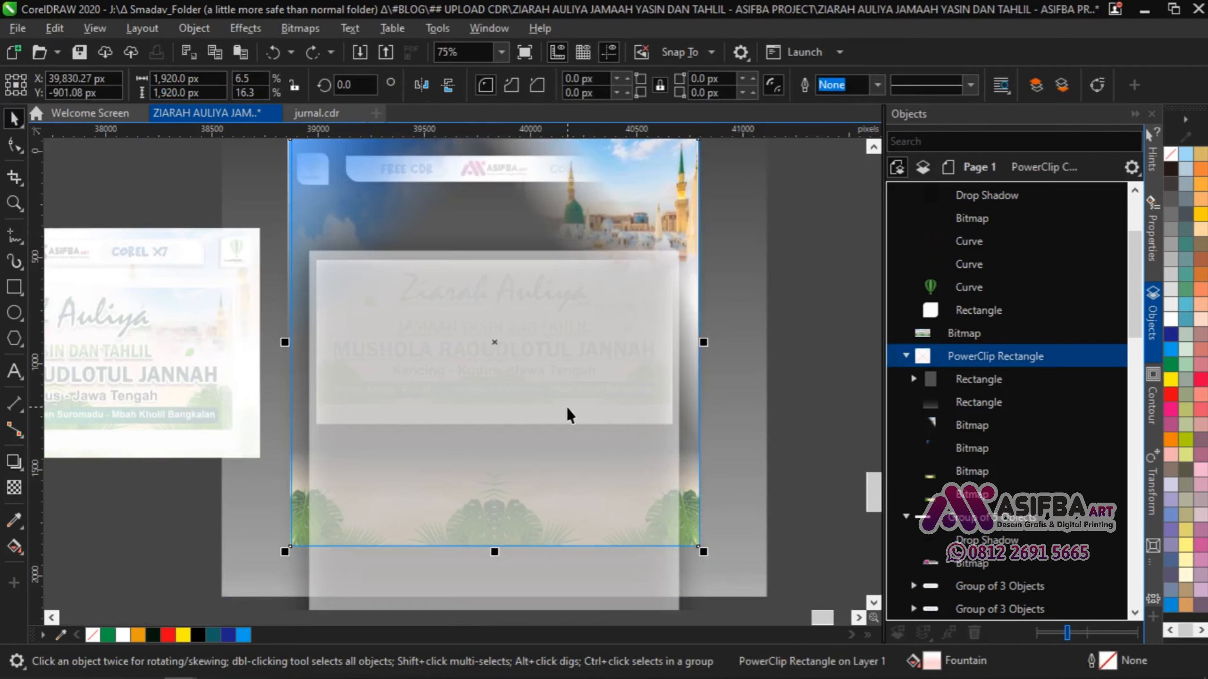
click(570, 418)
key(ctrl+v)
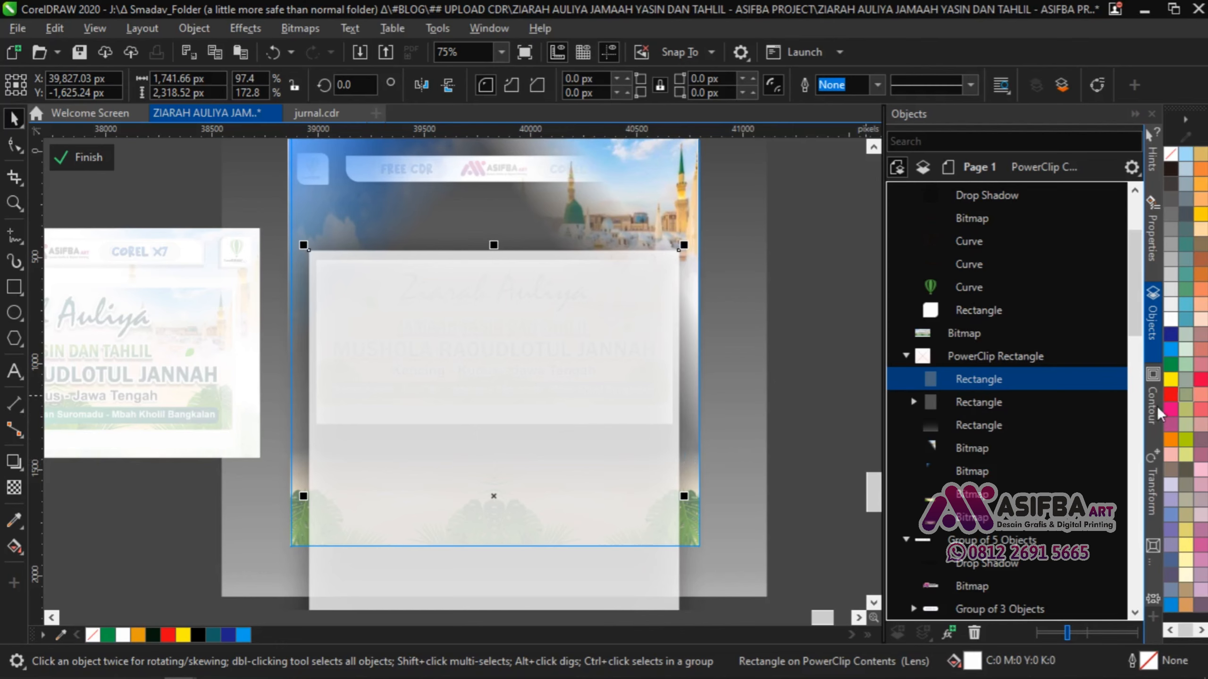
click(808, 431)
click(88, 158)
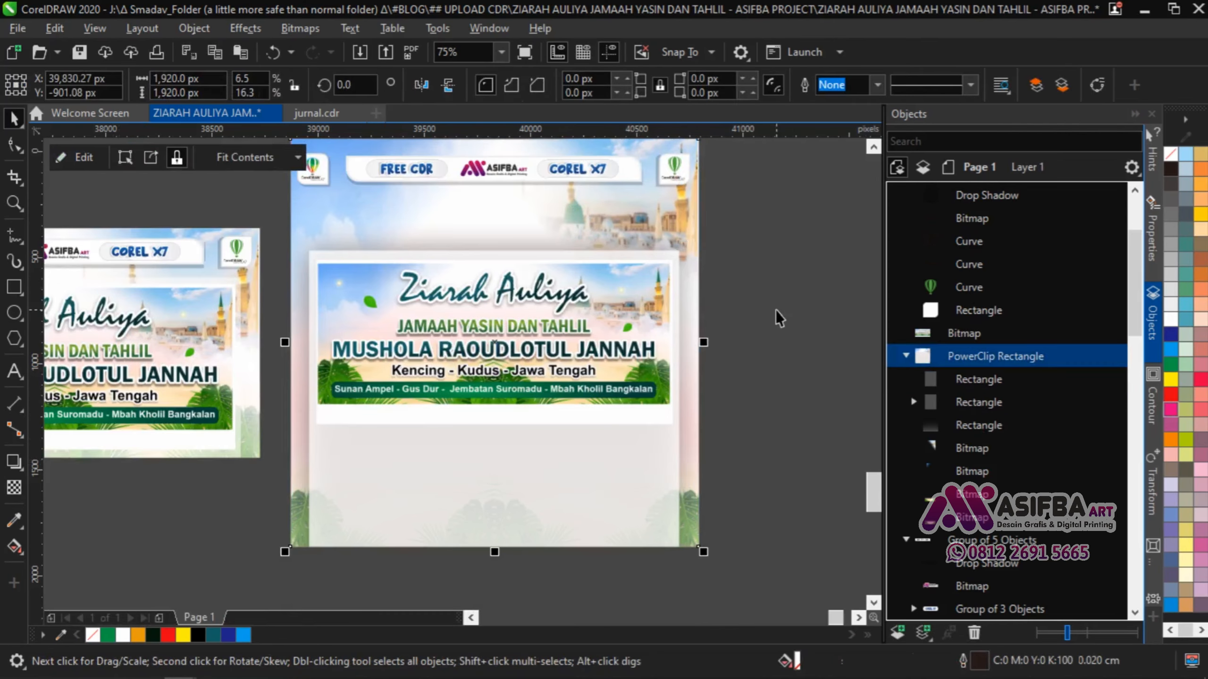
Reopen the square PowerClip, make the pasted rectangle behind the banner fully opaque white, and finish editing.
double_click(546, 468)
click(546, 469)
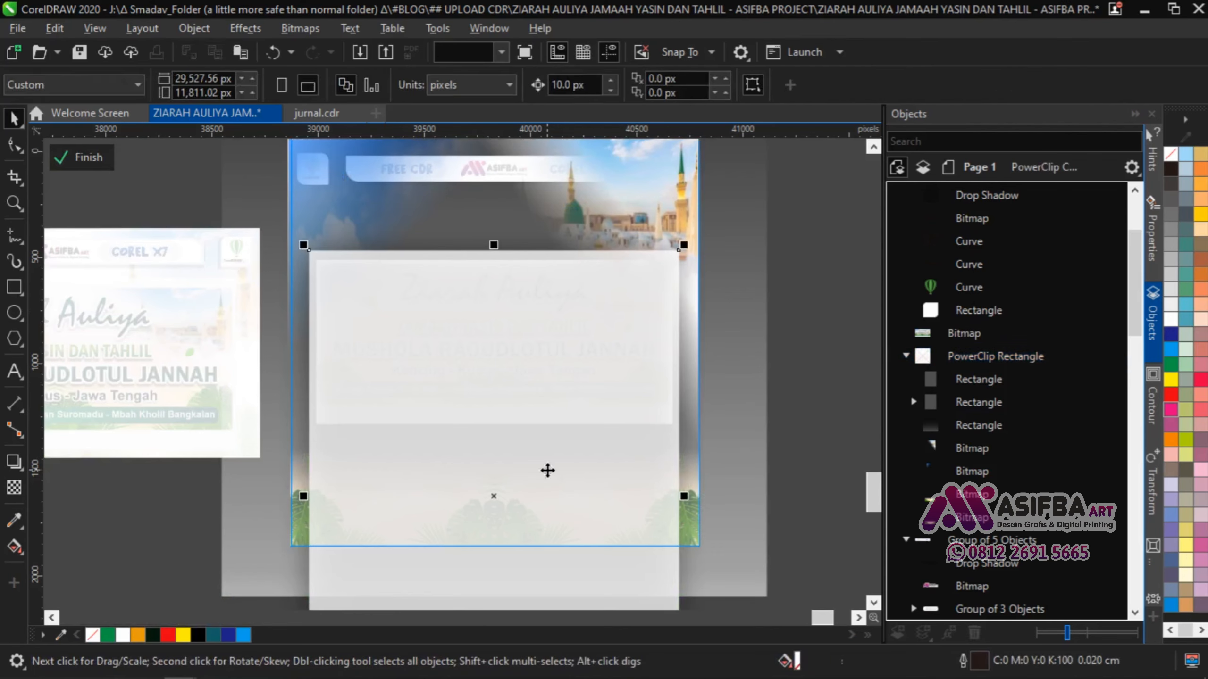
scroll(410, 284, down, 2)
click(15, 487)
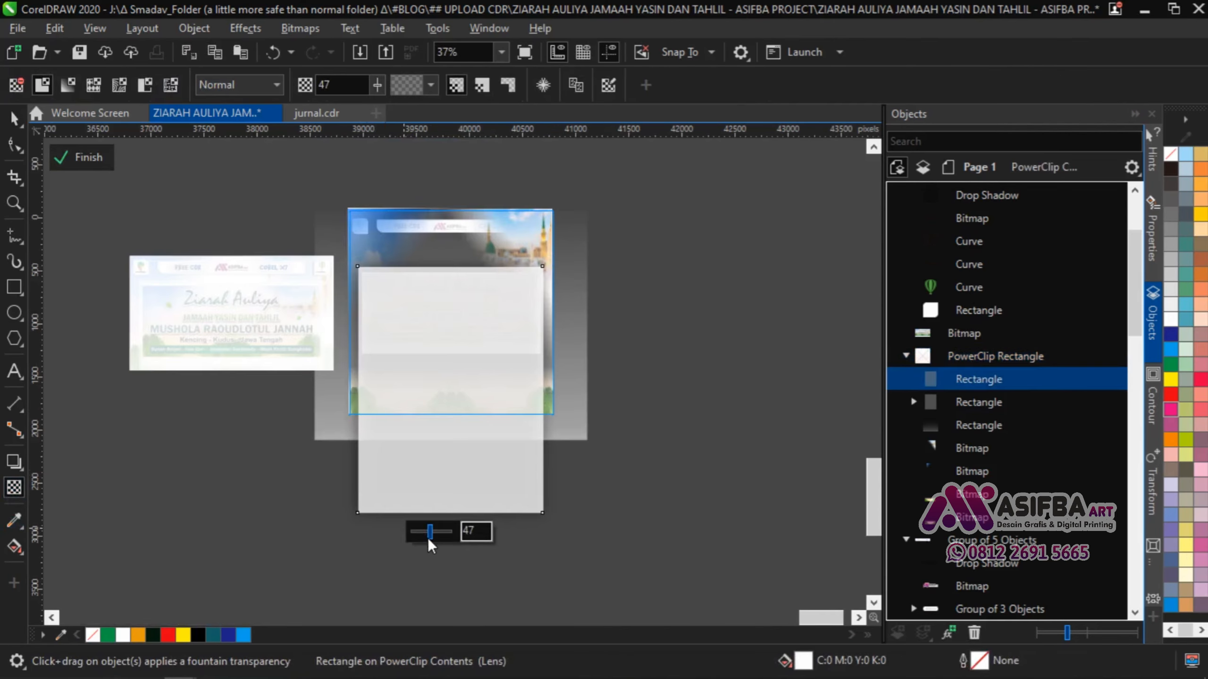
drag(427, 538, 391, 539)
click(80, 158)
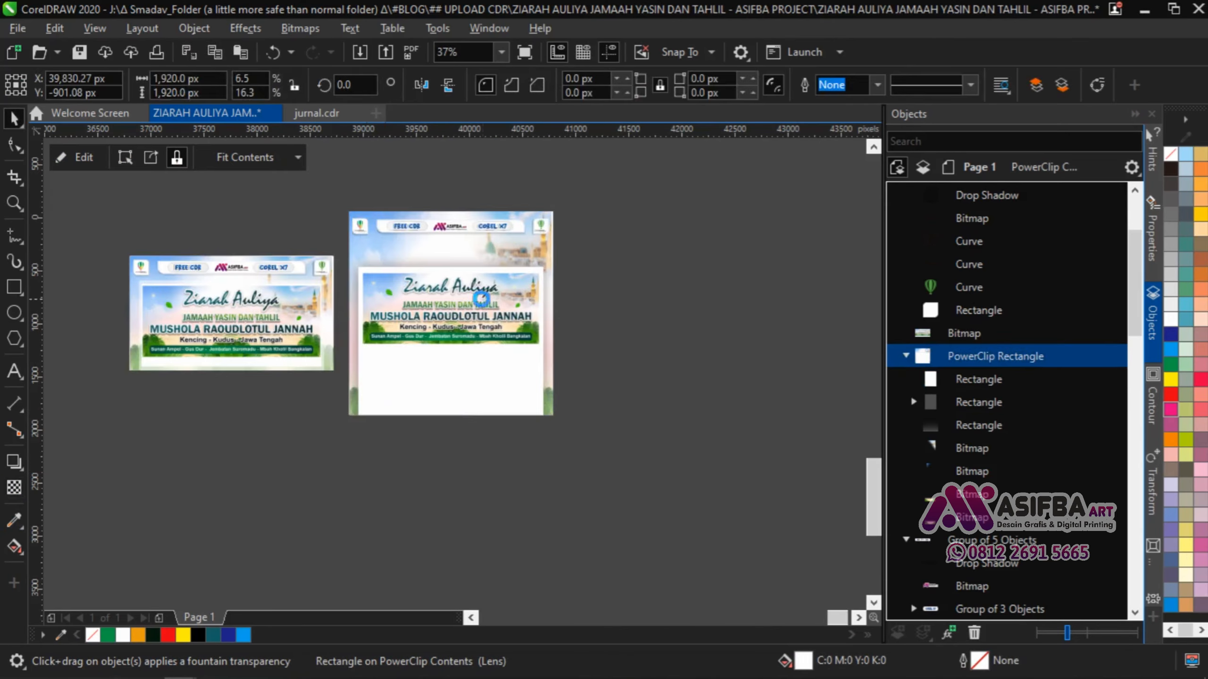
key(Escape)
scroll(475, 291, up, 1)
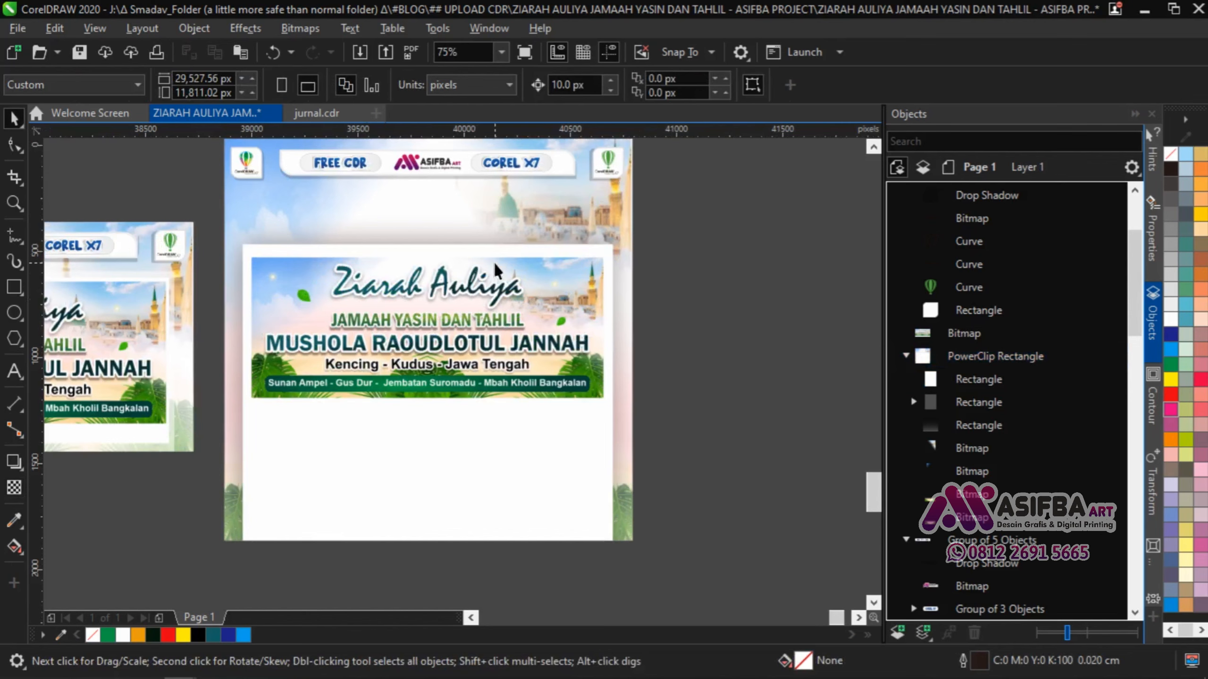
Try removing the large faded rectangle about 2567 x 2163 px from the square PowerClip.
click(1006, 422)
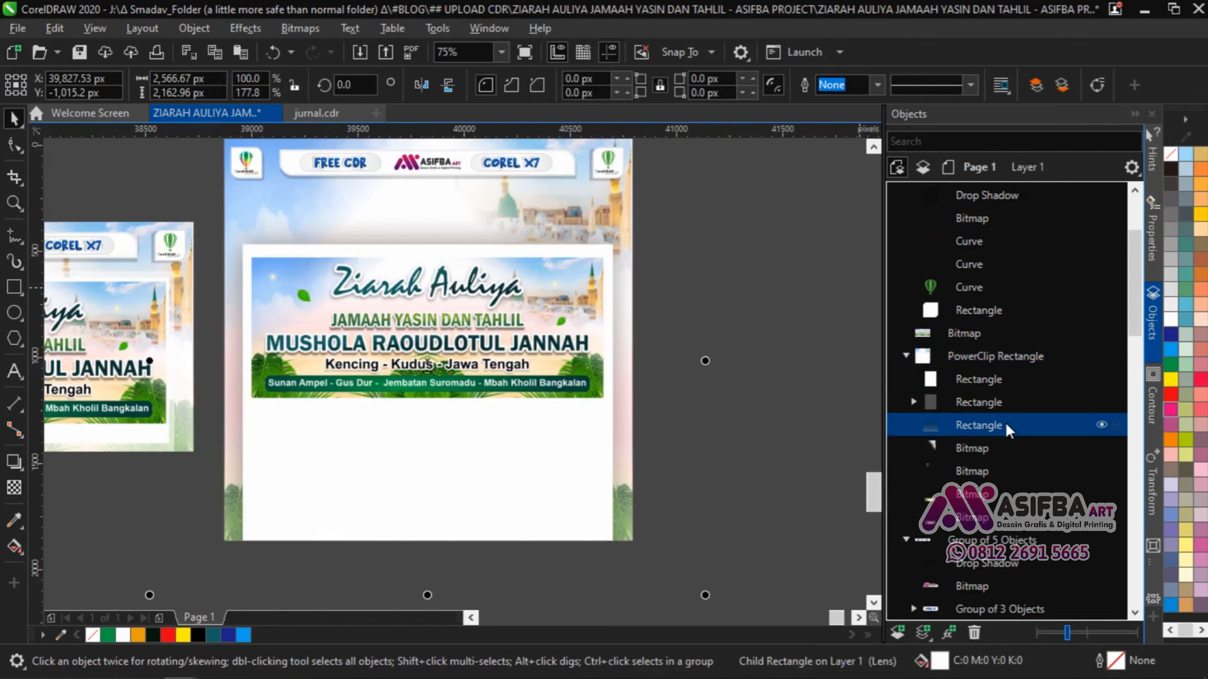
key(Delete)
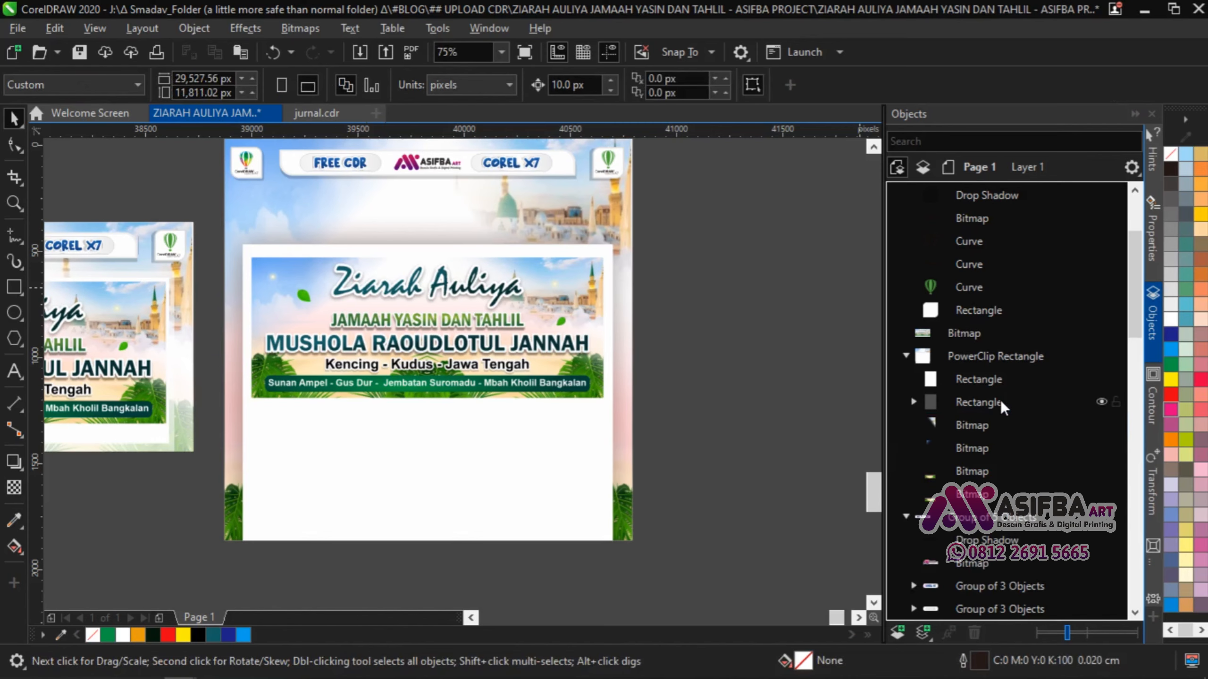
key(ctrl+z)
Delete the shadowed semi-transparent rectangle from the square PowerClip, keeping the opaque white copy.
click(1000, 400)
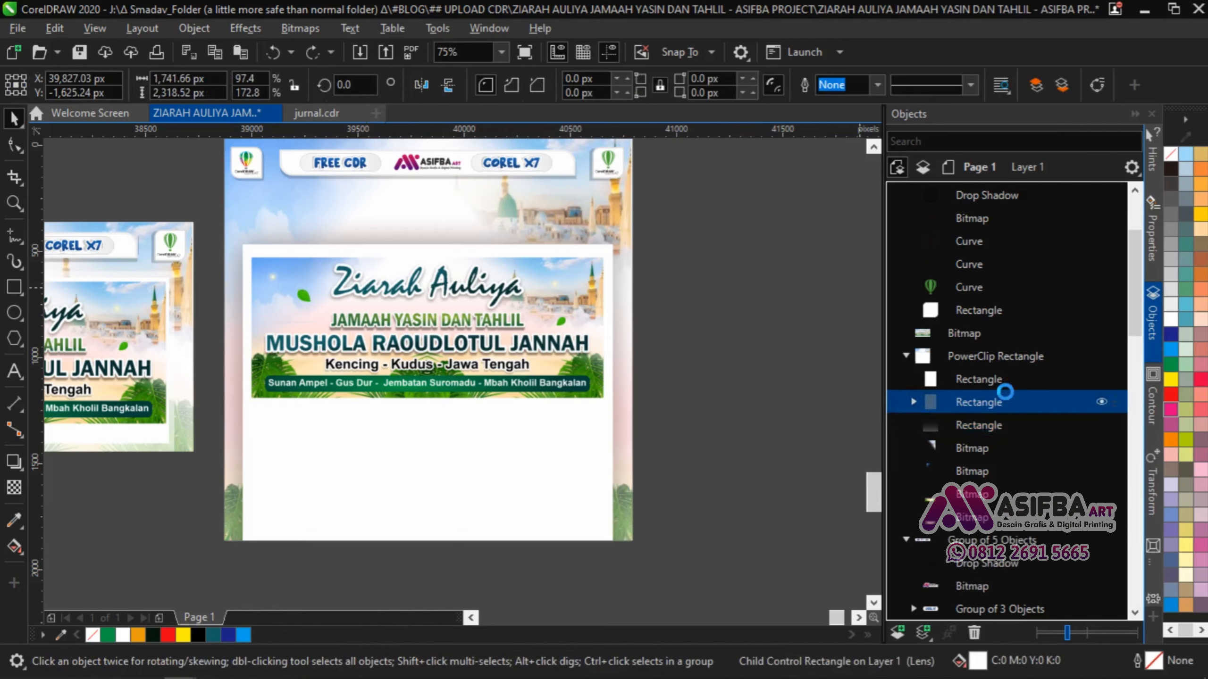
key(Delete)
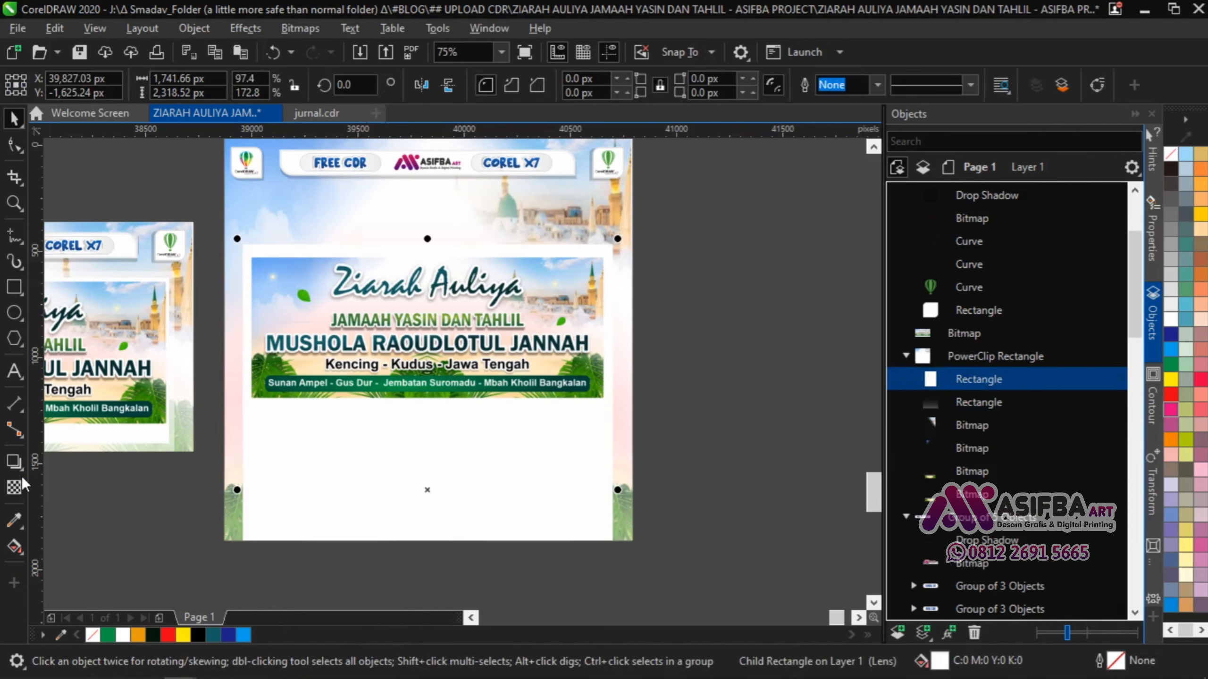
click(724, 312)
scroll(725, 312, down, 1)
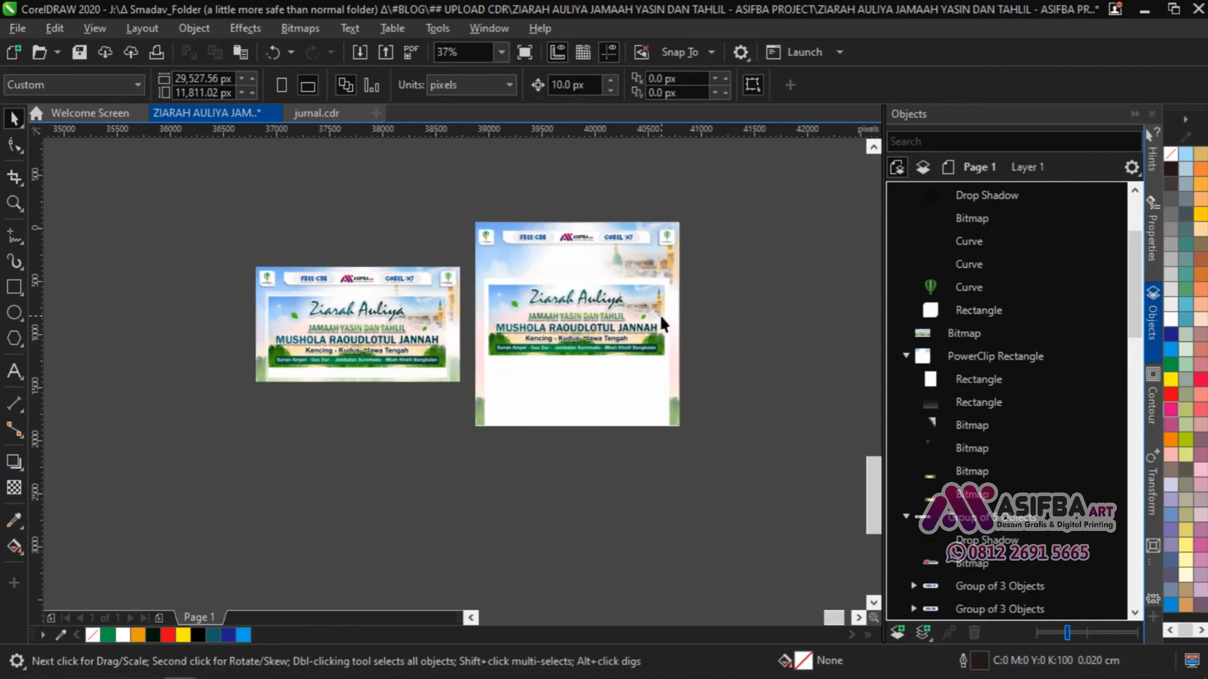
scroll(660, 314, up, 1)
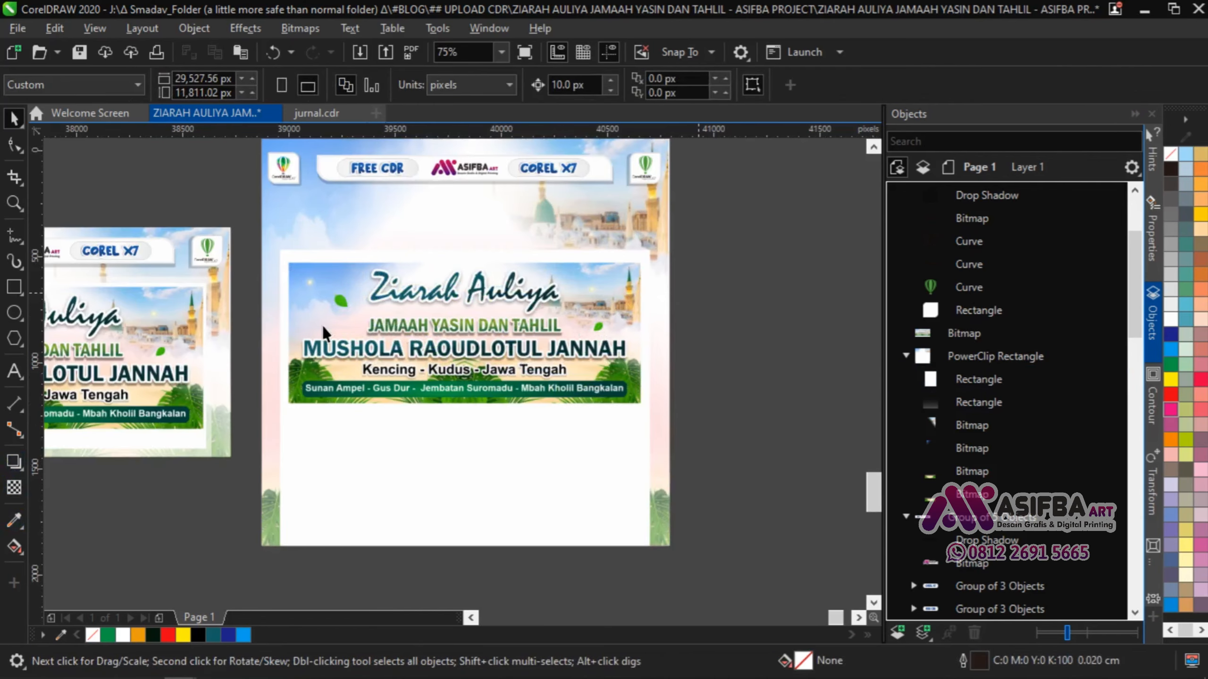
Add the centre-aligned two-line text "DOWNLOAD DESAIN BANNER / ZIARAH AULIYA" below the header bar of the square composition.
click(14, 371)
scroll(273, 370, up, 2)
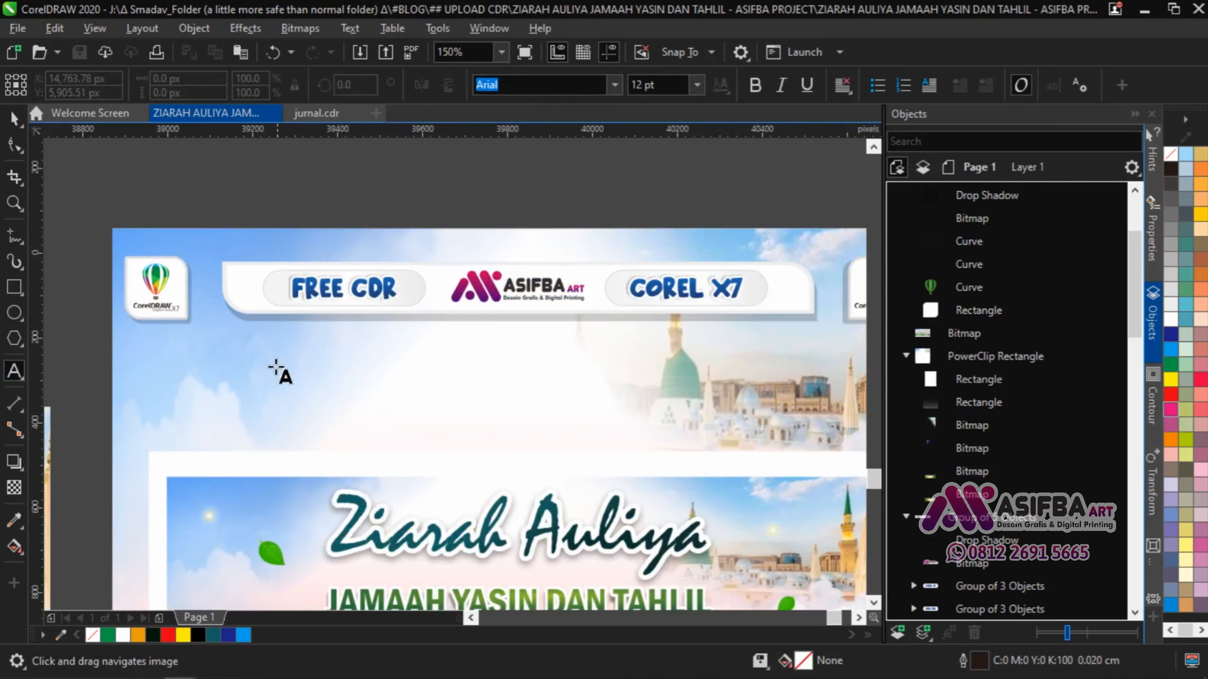
text(dow)
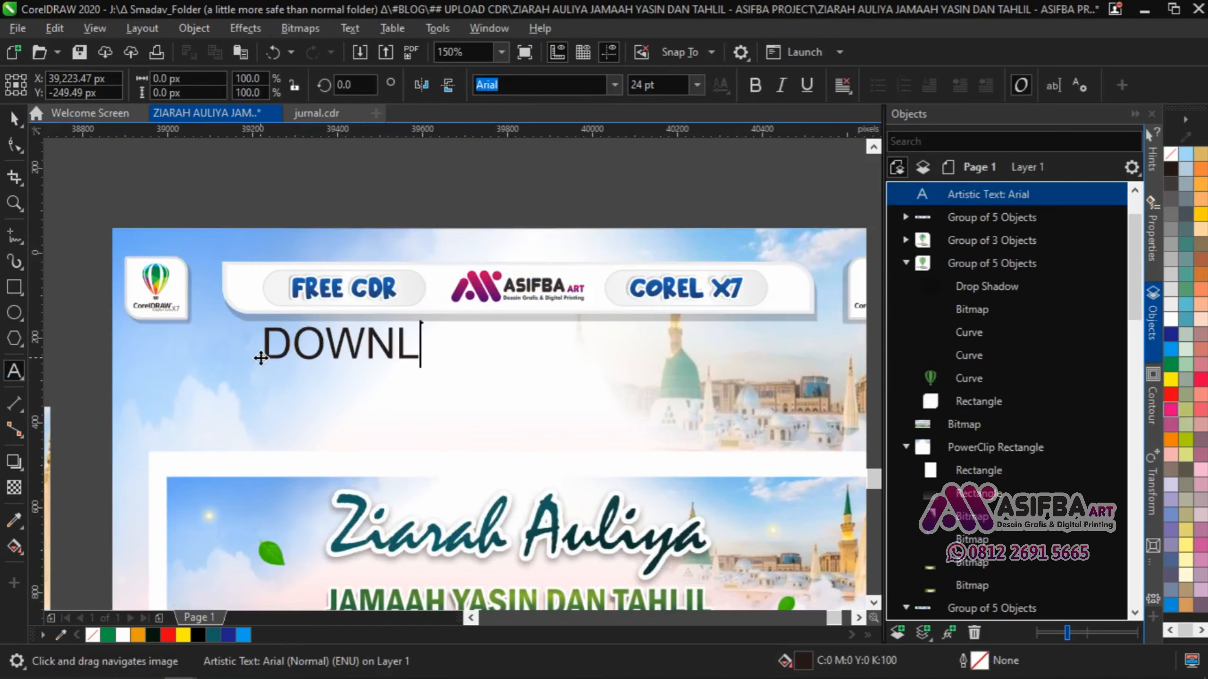
text(NLOAD DESAIN BANNER)
key(Return)
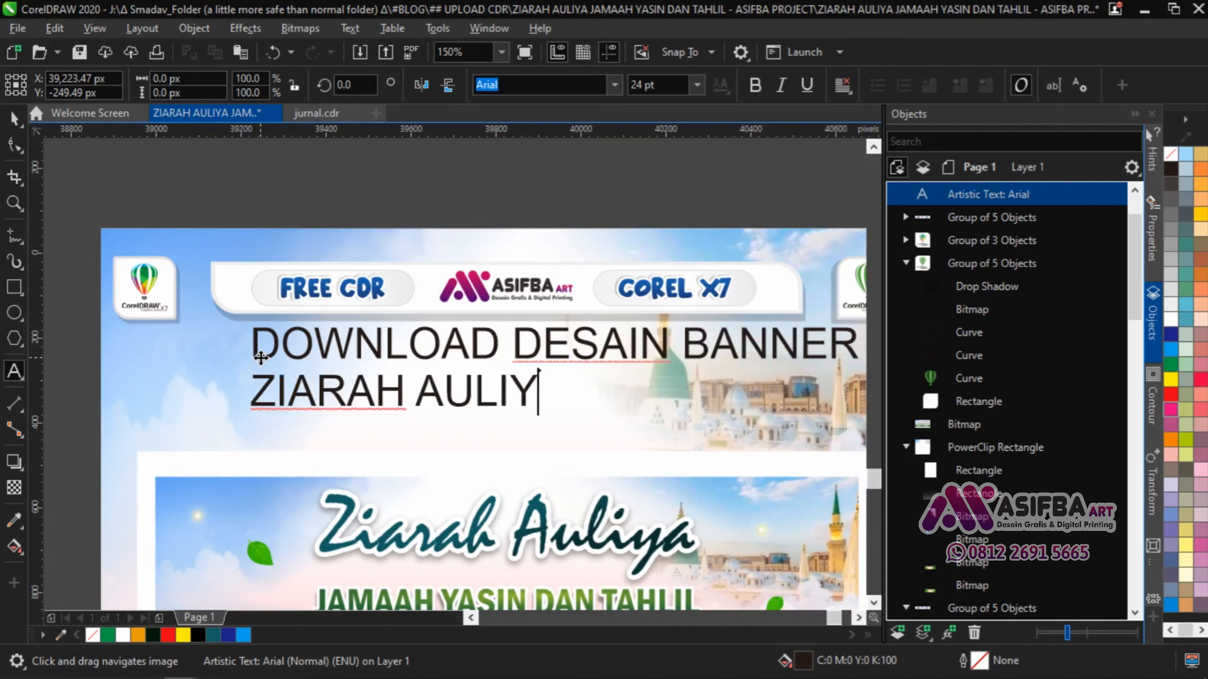
key(ctrl+a)
key(ctrl+e)
key(ctrl+space)
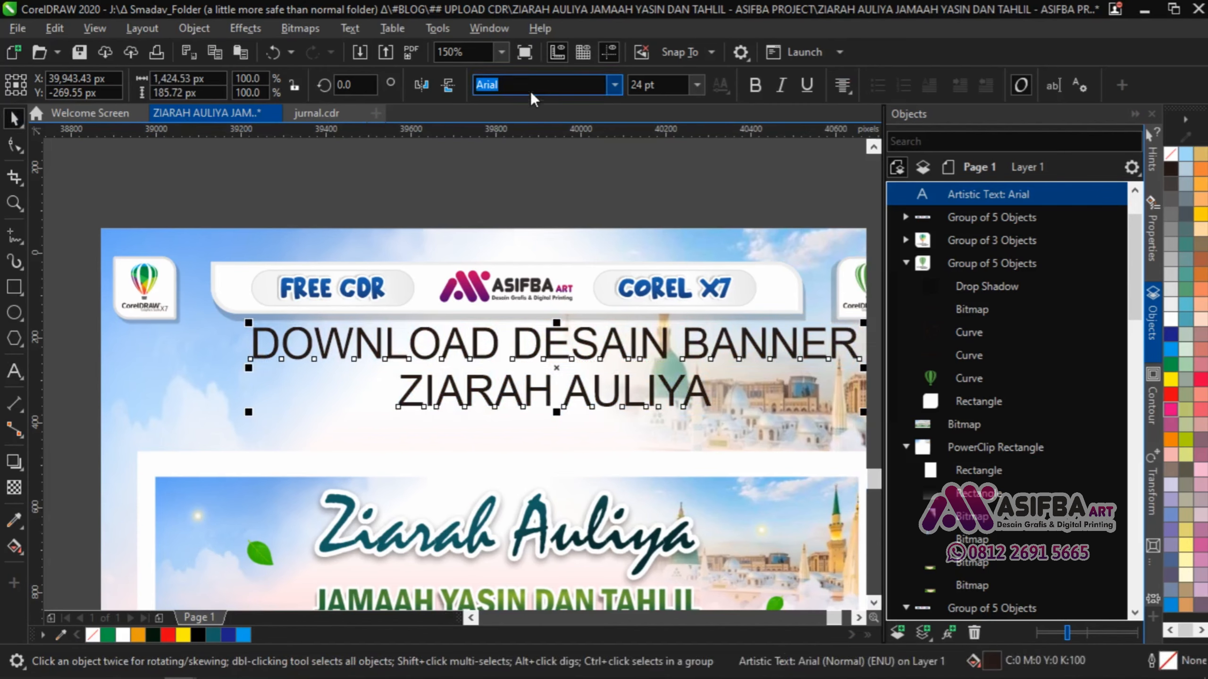
Check which font the label text inside the header bar's group uses.
click(662, 298)
click(905, 217)
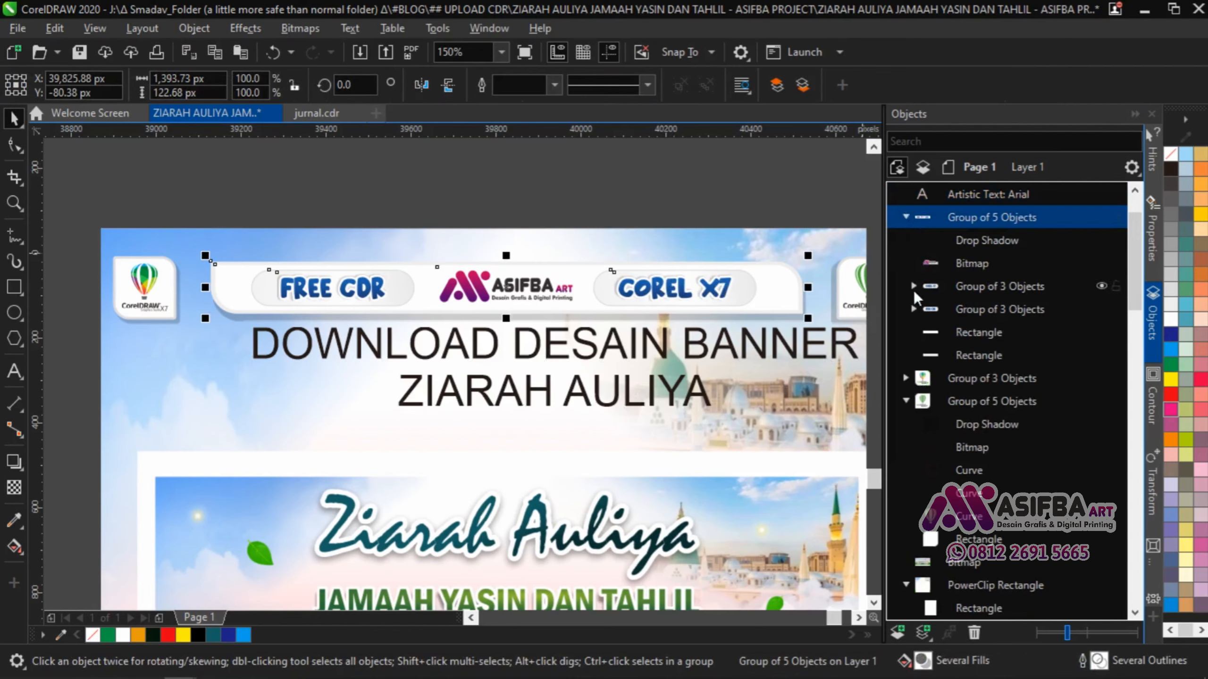
click(913, 309)
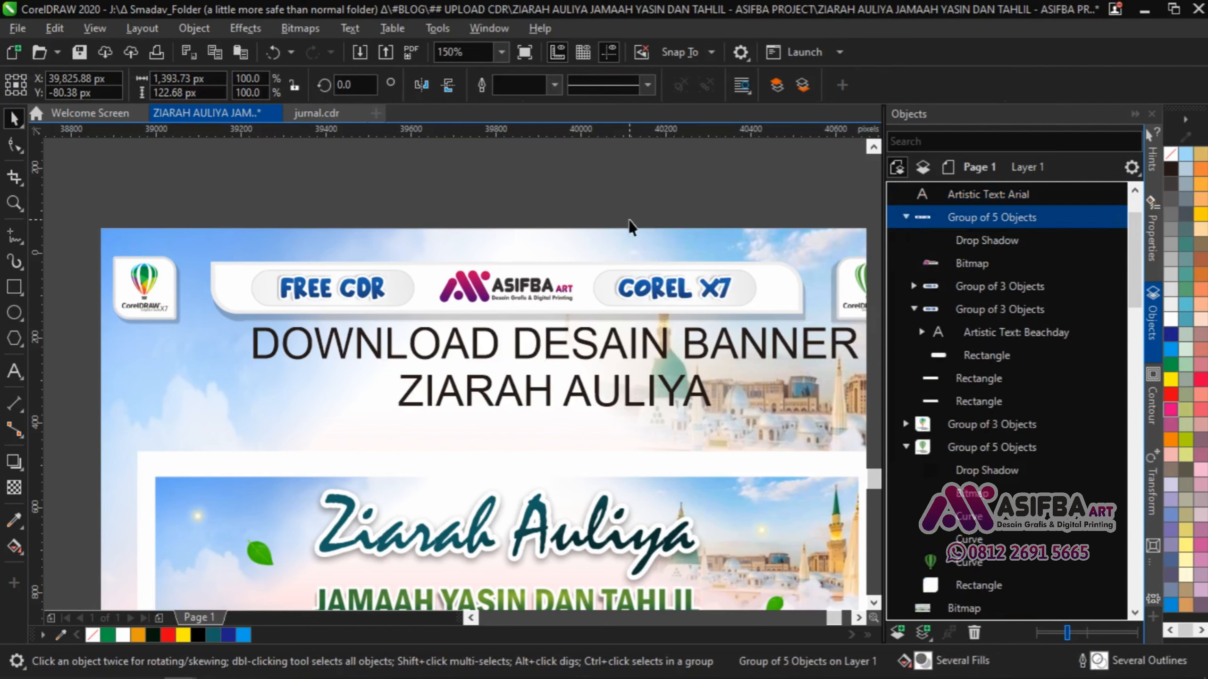
Try the BIMBEY font on the "DOWNLOAD DESAIN BANNER / ZIARAH AULIYA" title text.
click(595, 352)
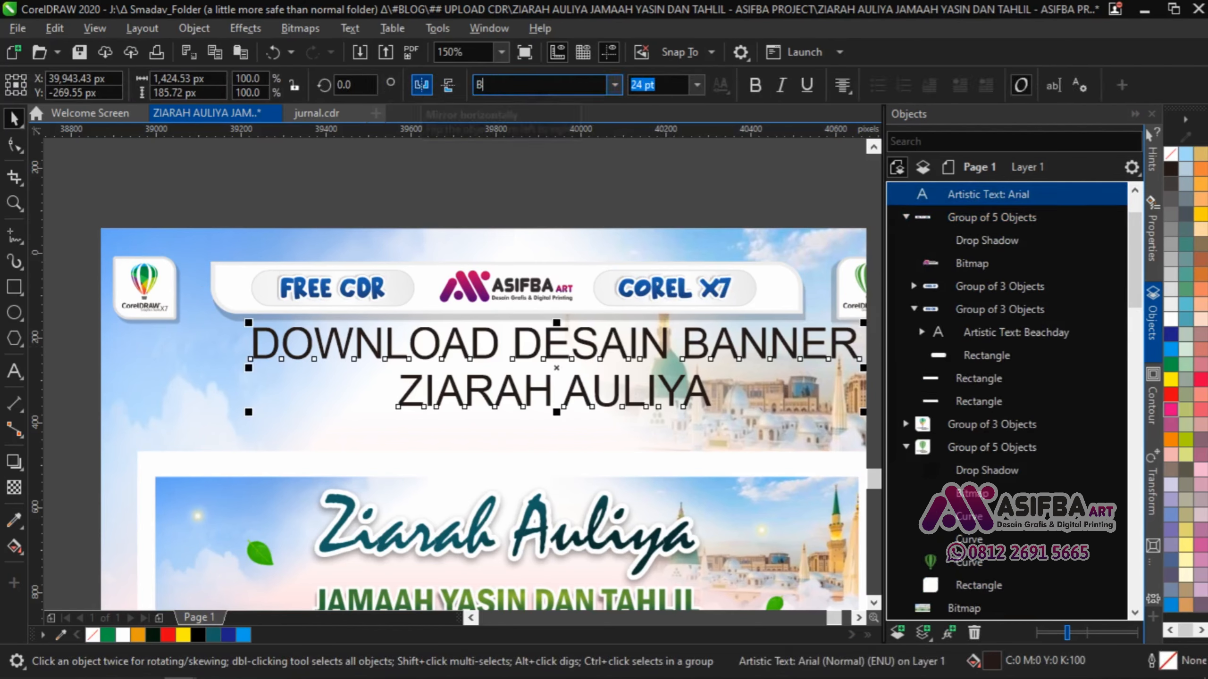
text(BraCH)
key(Return)
click(615, 85)
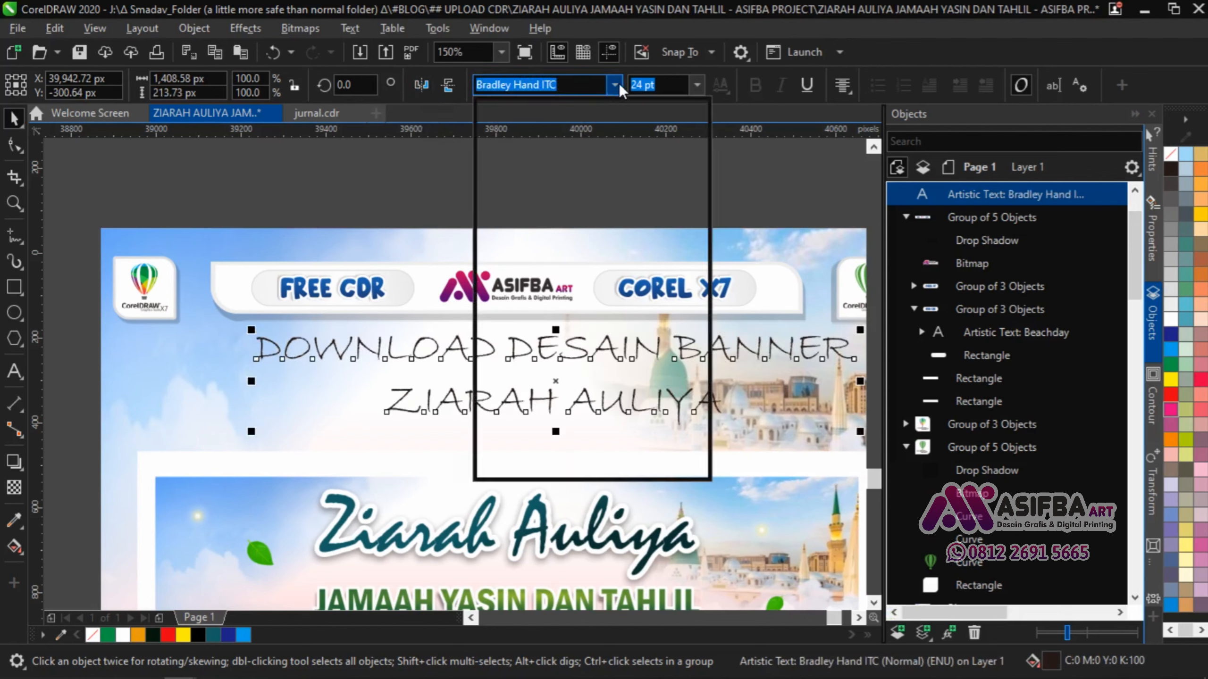
click(700, 254)
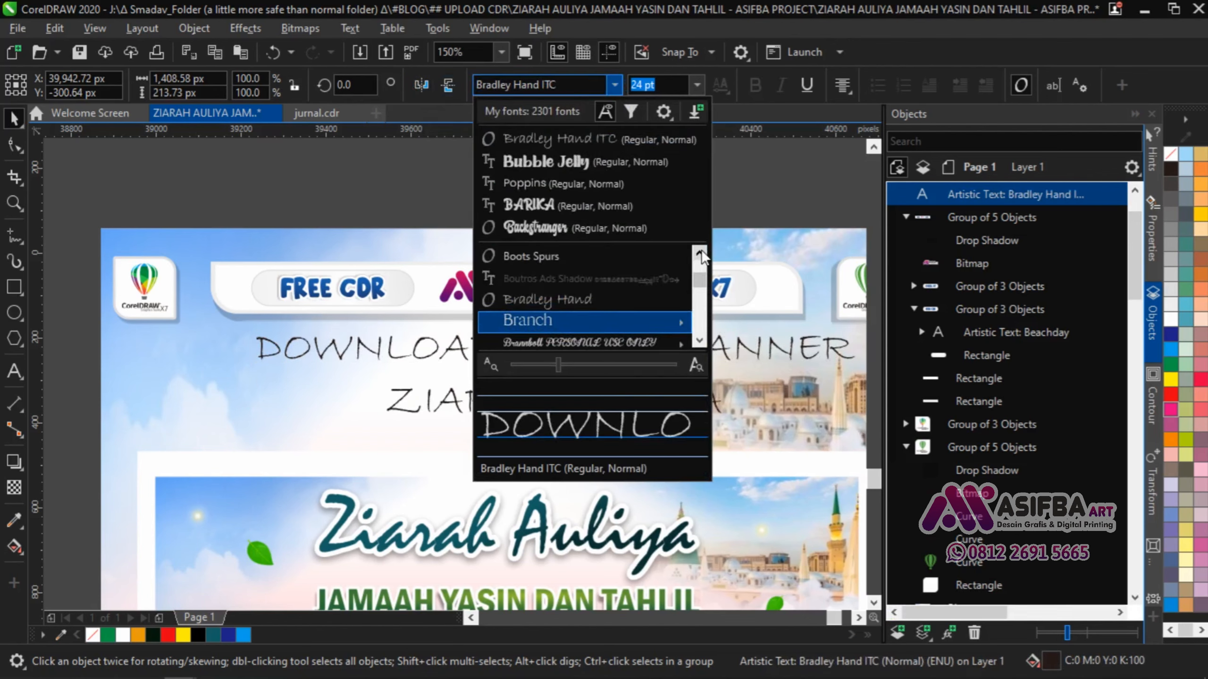
click(701, 253)
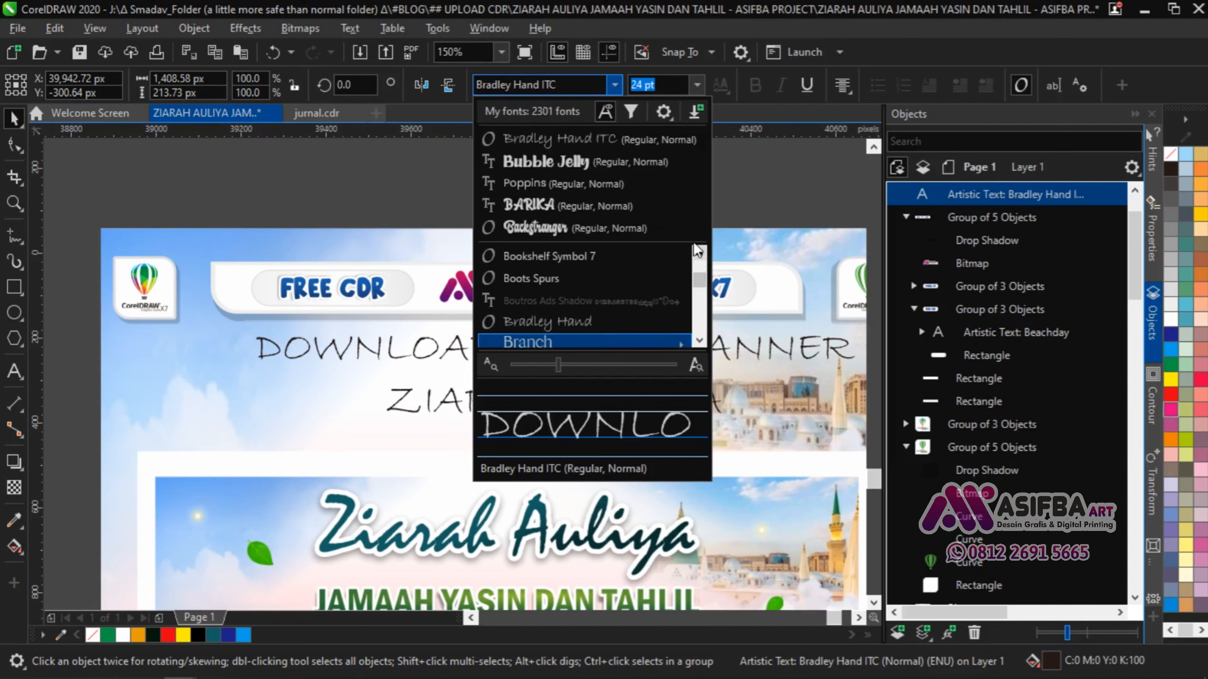
scroll(702, 247, up, 1)
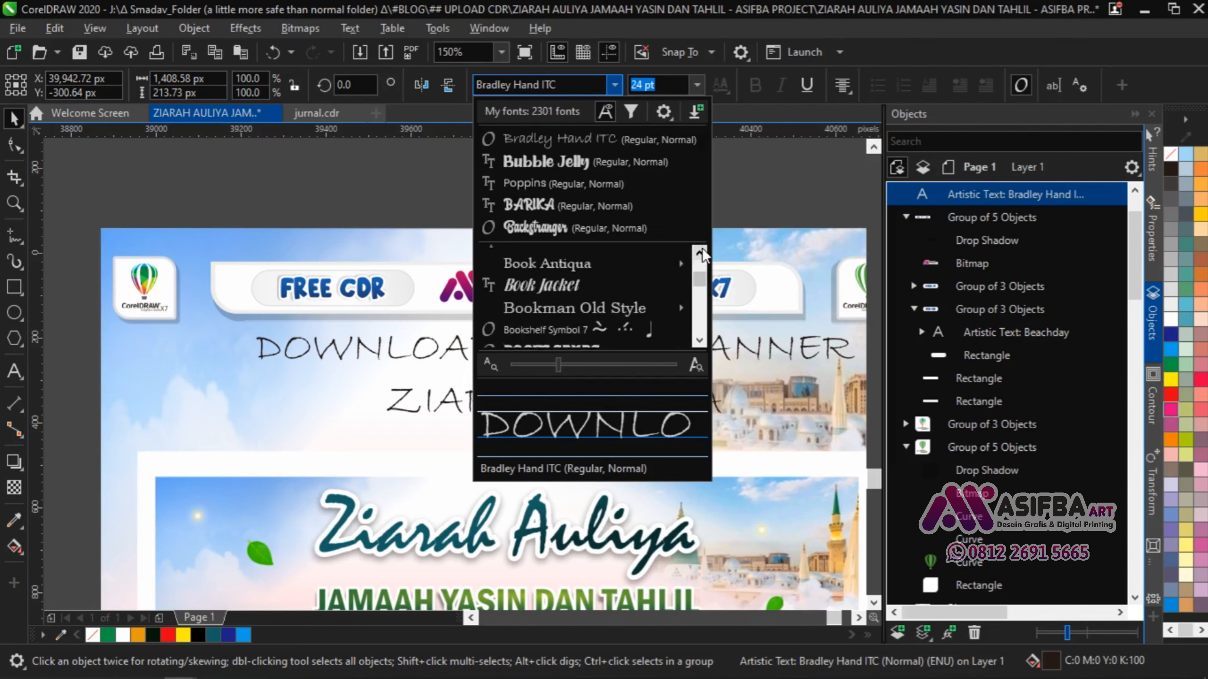
scroll(701, 252, up, 2)
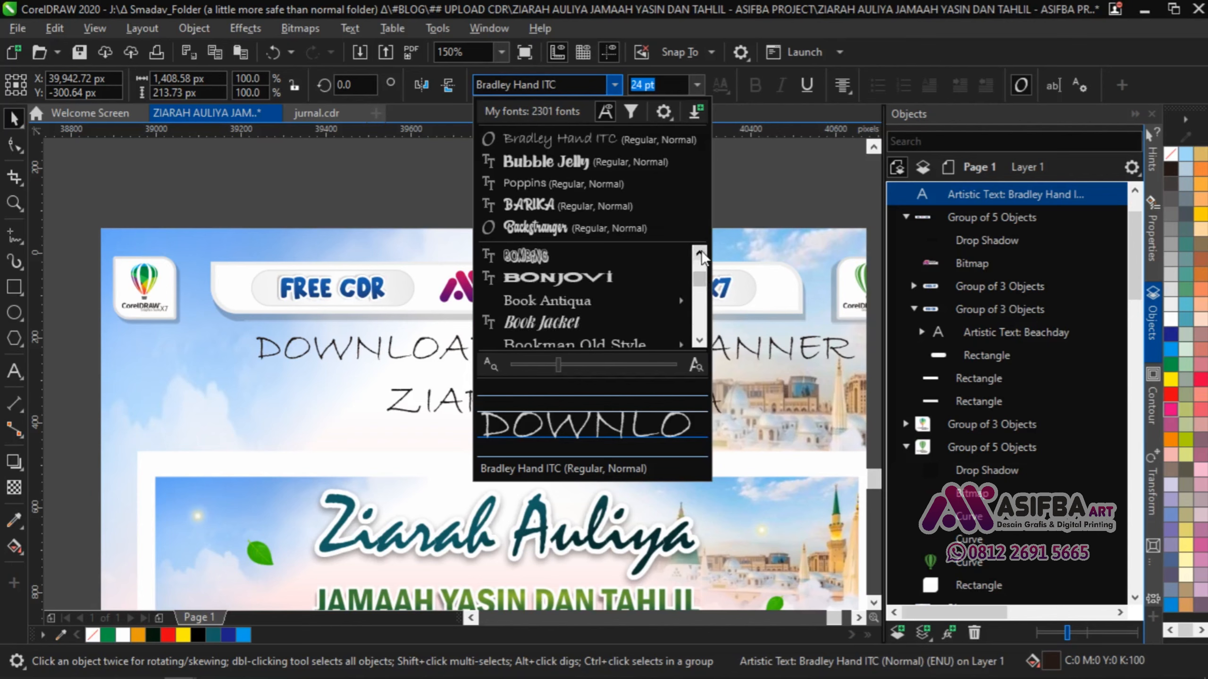
scroll(701, 257, up, 4)
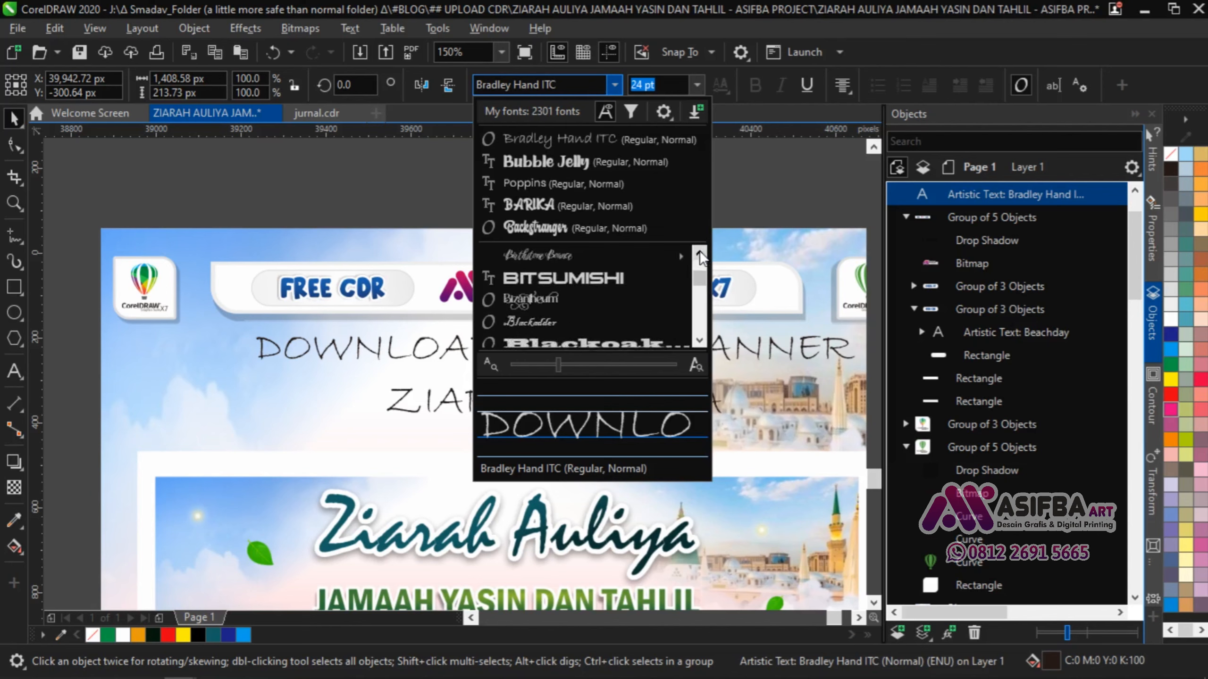
scroll(701, 257, up, 2)
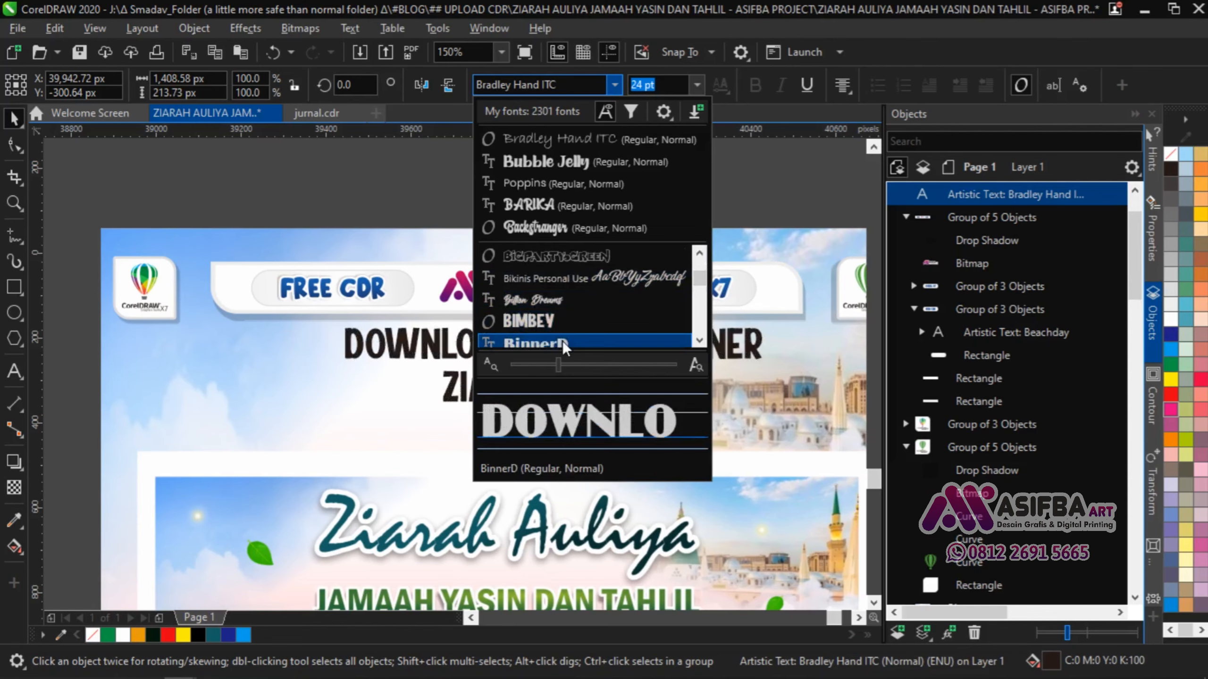
click(566, 320)
scroll(563, 356, down, 2)
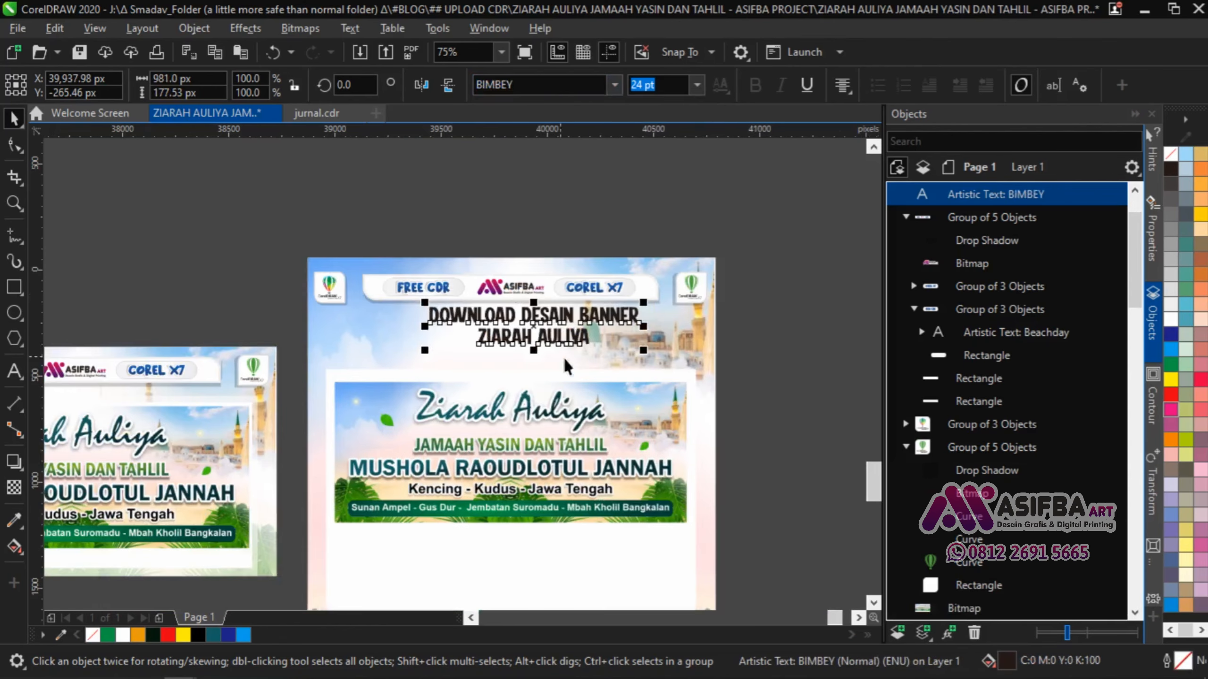
Set the font of the two-line download title text to Beachday.
drag(810, 154, 548, 140)
click(615, 84)
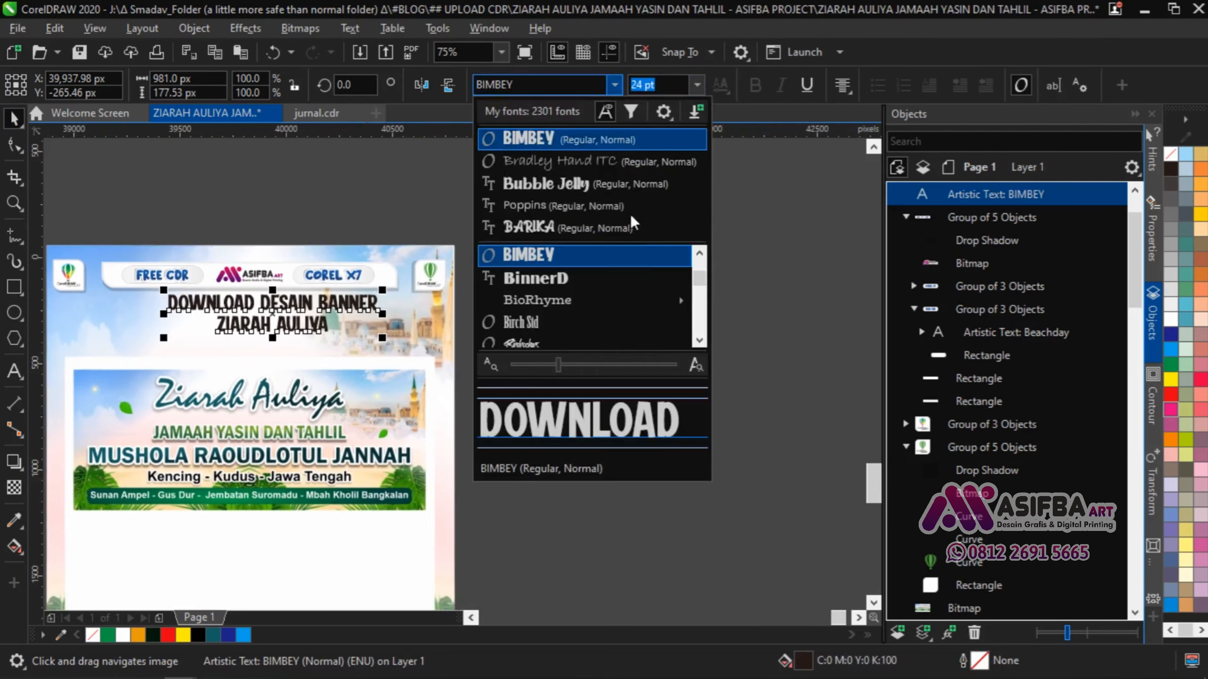
click(704, 254)
click(703, 254)
click(703, 255)
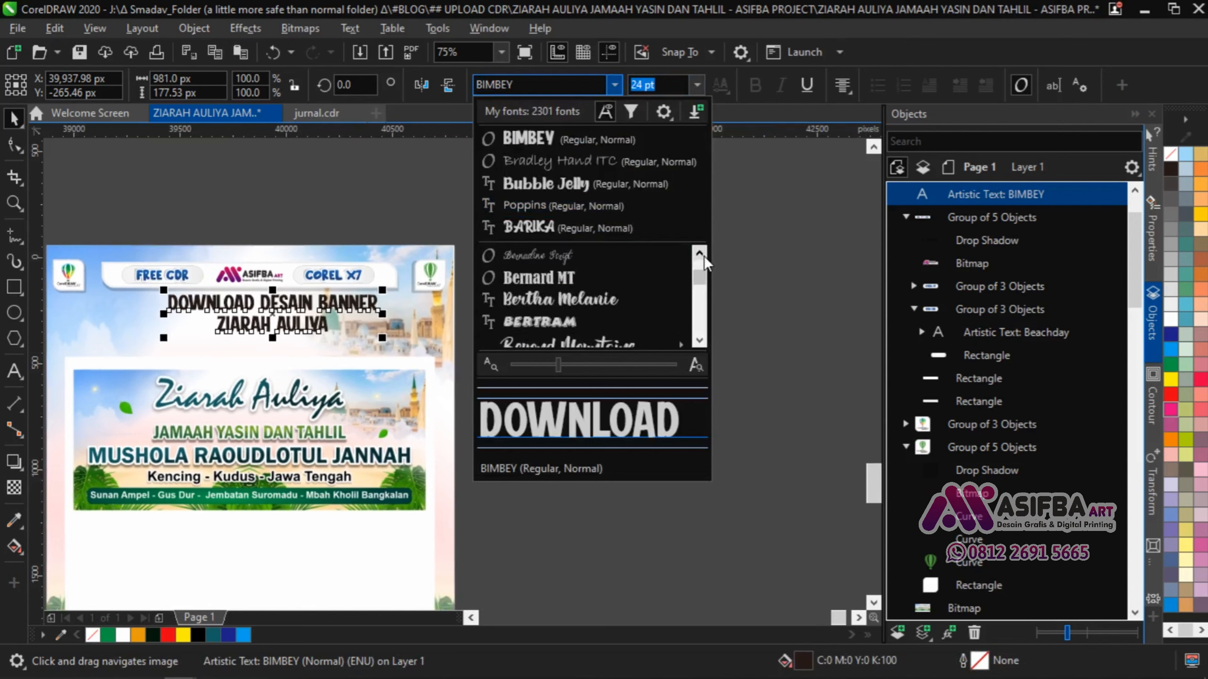
click(702, 255)
click(700, 256)
click(700, 256)
click(700, 256)
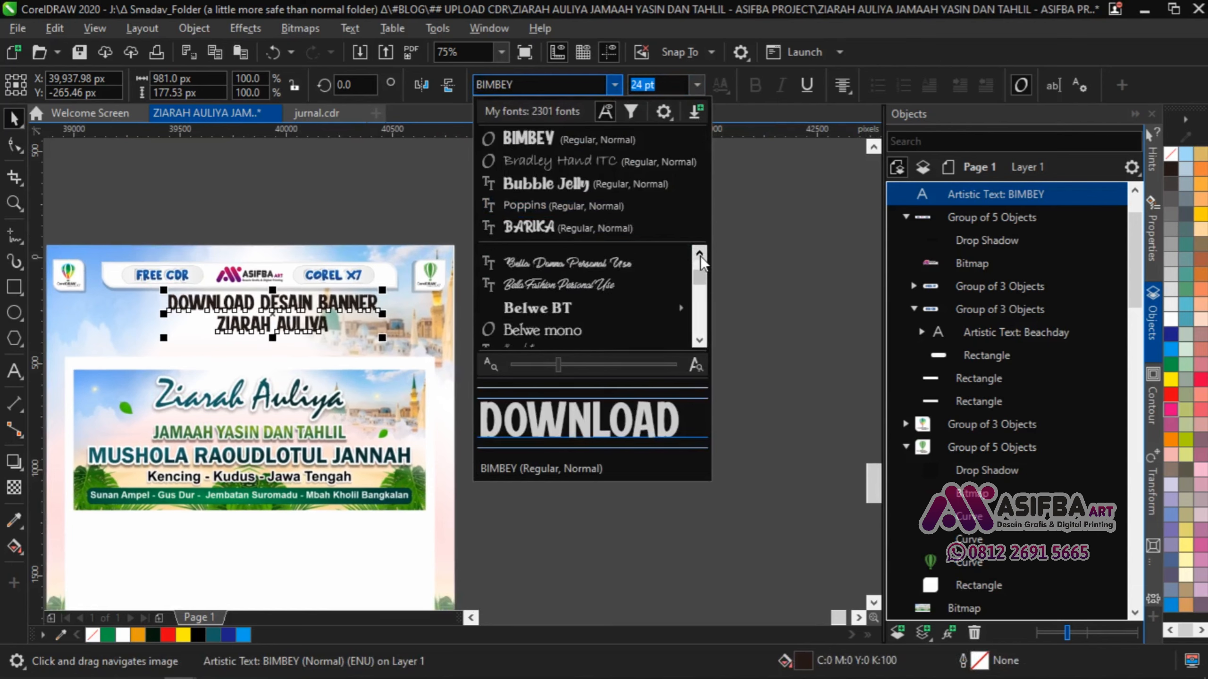
click(700, 256)
click(698, 256)
click(697, 256)
click(697, 257)
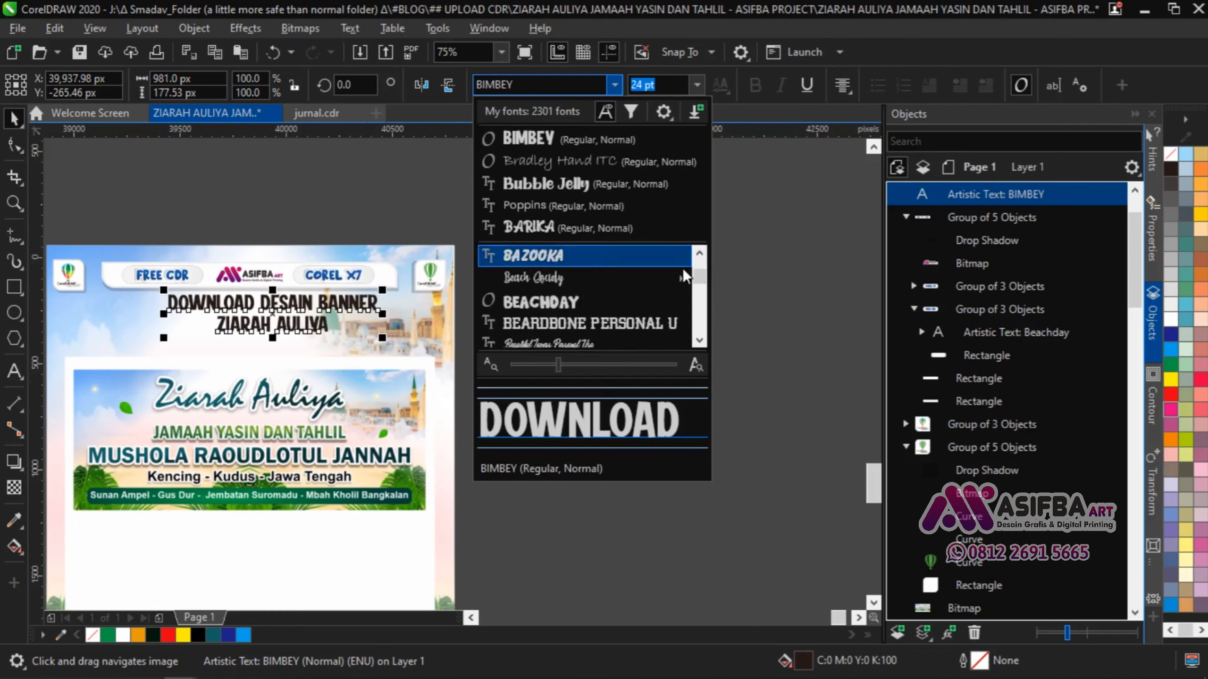
click(604, 305)
Enlarge the download title to about 1301 x 212 px and position it between the header bar and the white frame.
scroll(407, 353, up, 2)
drag(376, 341, 285, 361)
drag(569, 291, 568, 307)
Copy the "Ziarah Auliya" title from the large banner and place it, scaled to about 4986 x 1082 px, by the small previews.
scroll(694, 305, down, 5)
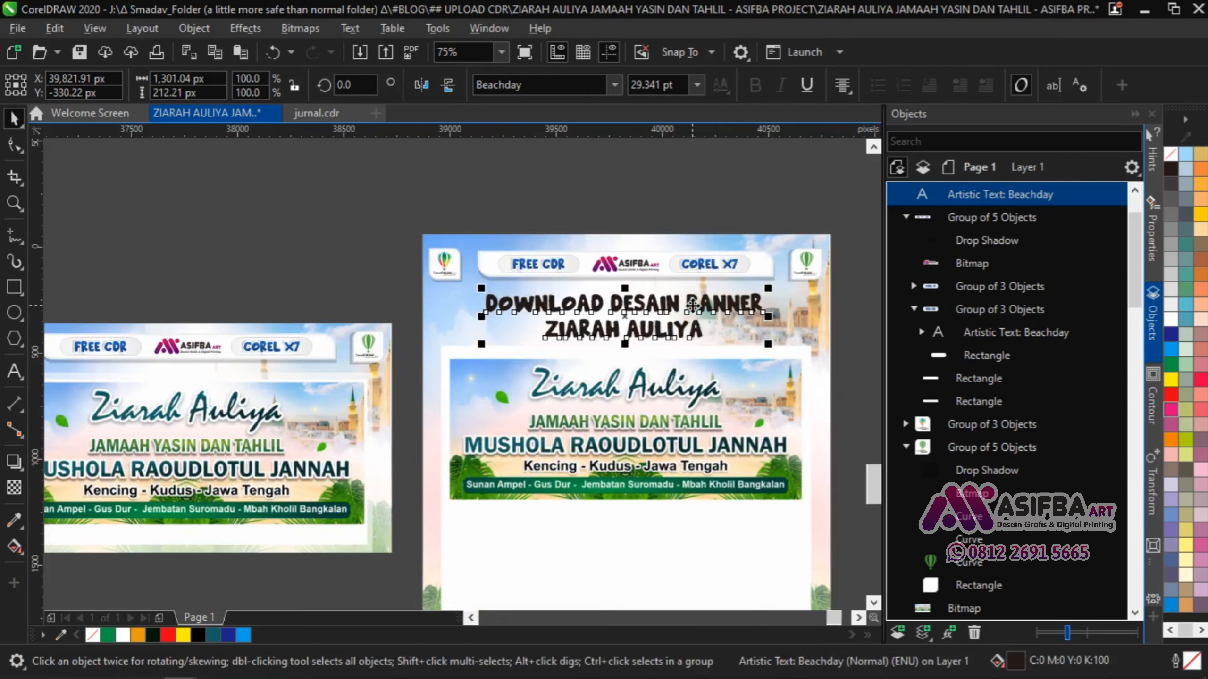
drag(419, 313, 688, 440)
scroll(524, 354, down, 1)
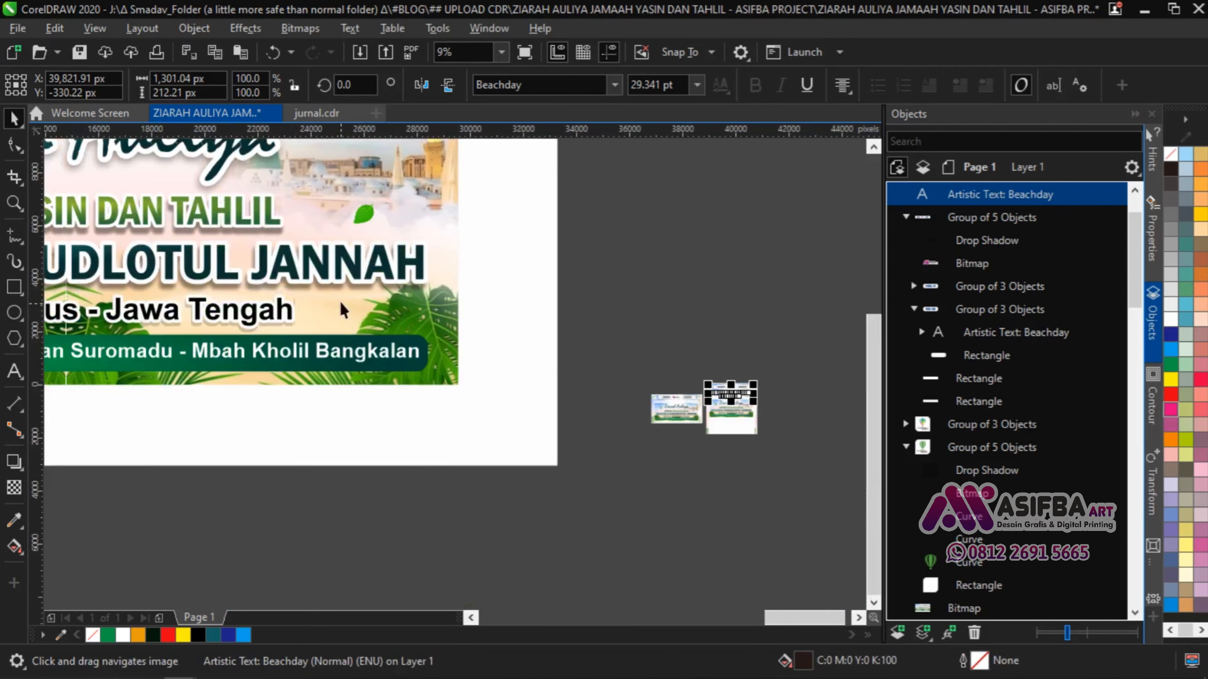
drag(338, 299, 338, 382)
drag(217, 232, 581, 392)
right_click(731, 421)
drag(634, 347, 489, 357)
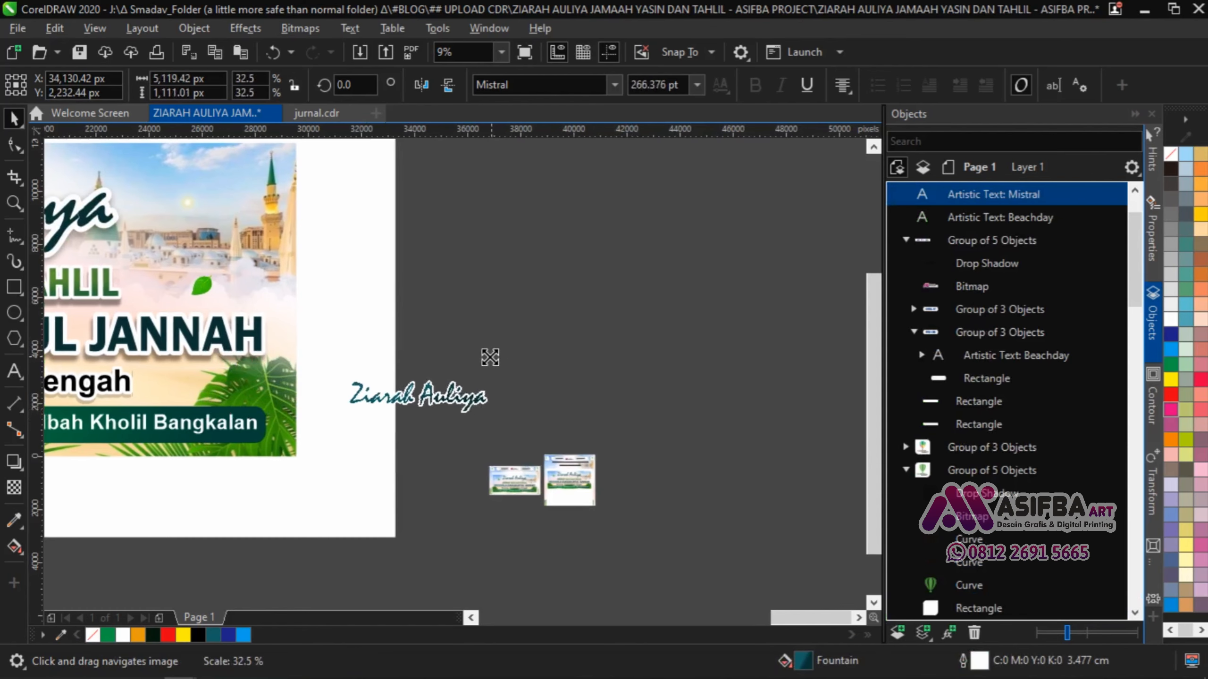
drag(447, 409, 639, 488)
Scale the copied "Ziarah Auliya" text down to about 1498 x 325 px and place it over the square composition.
scroll(639, 488, up, 4)
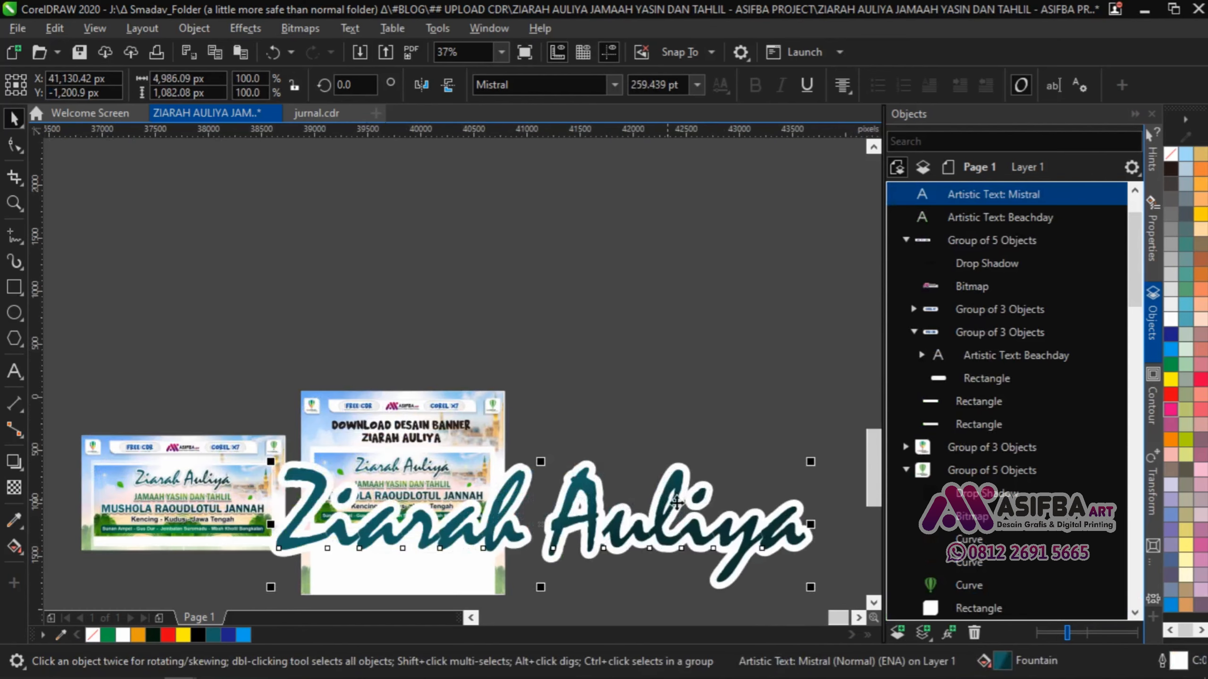
drag(707, 516, 484, 437)
scroll(386, 411, up, 2)
drag(374, 416, 518, 518)
Try applying the copied "Ziarah Auliya" text's attributes, including its text properties, to the download title with the Attributes Eyedropper.
click(14, 521)
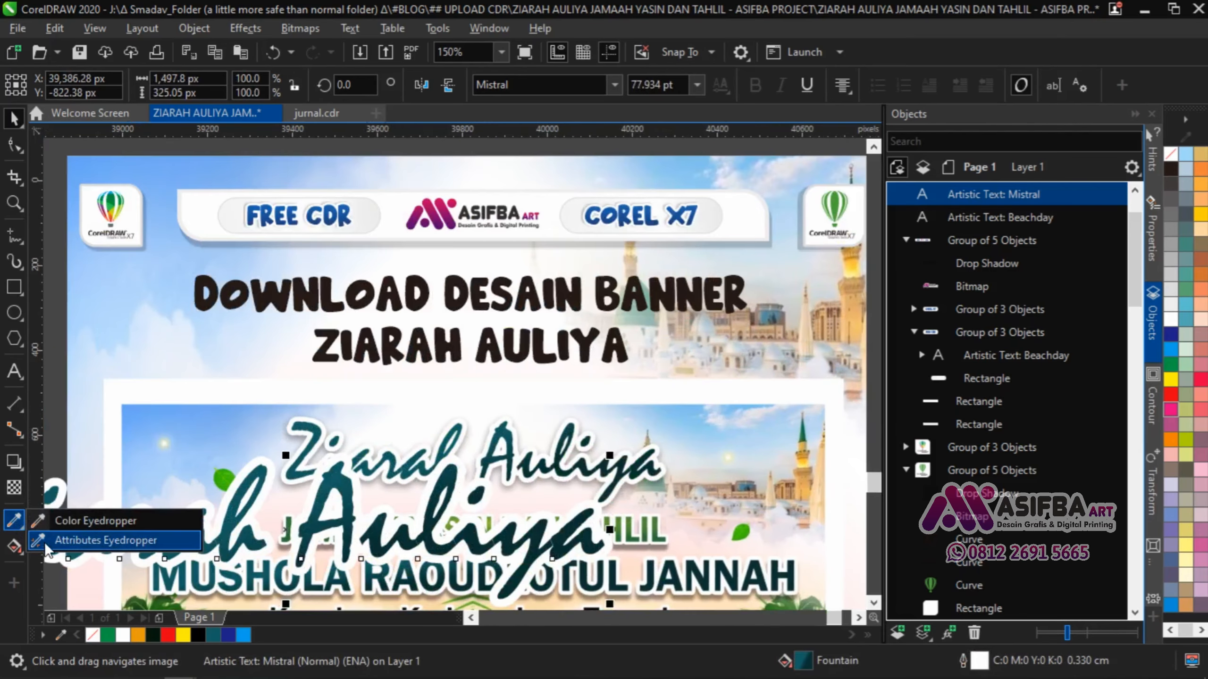
click(86, 542)
click(320, 303)
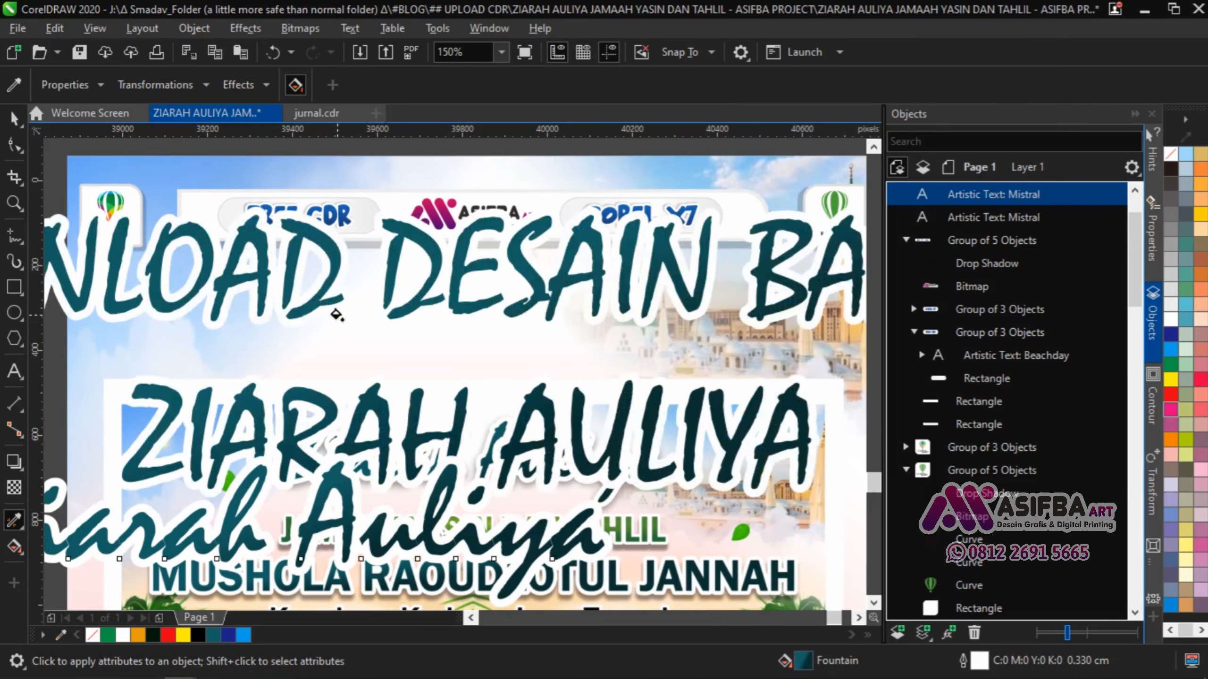
key(ctrl+z)
Apply only the outline and fill of the copied "Ziarah Auliya" text to the download title, excluding text properties.
click(83, 84)
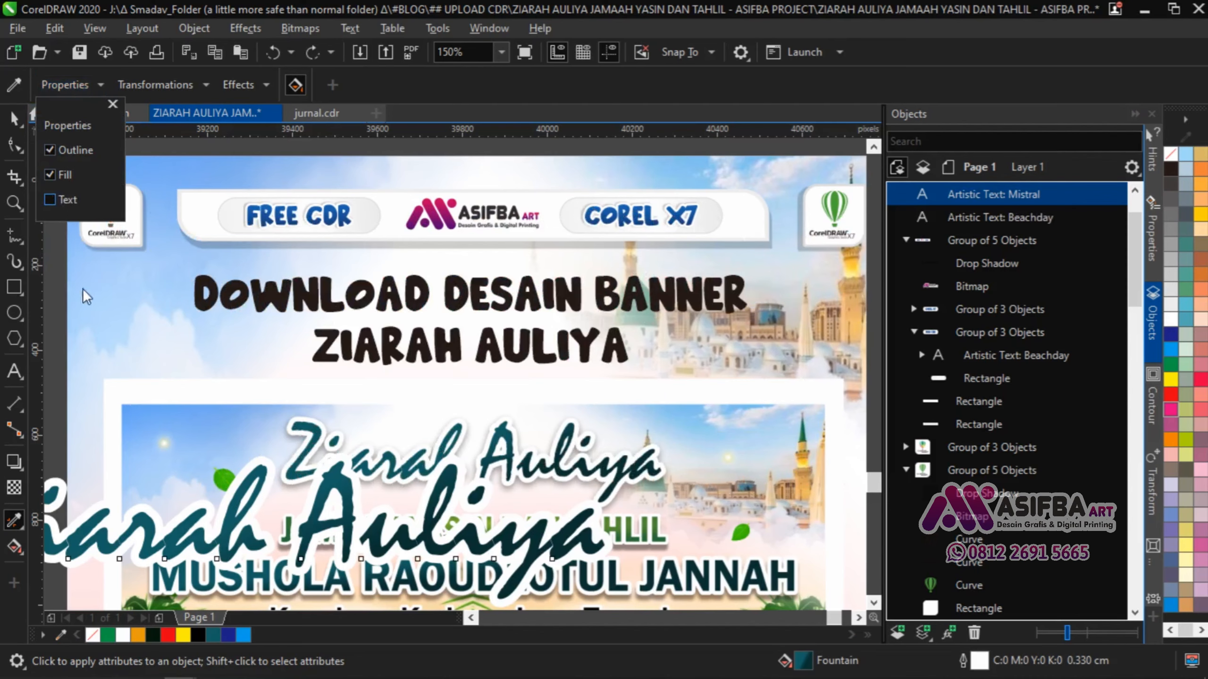
click(227, 528)
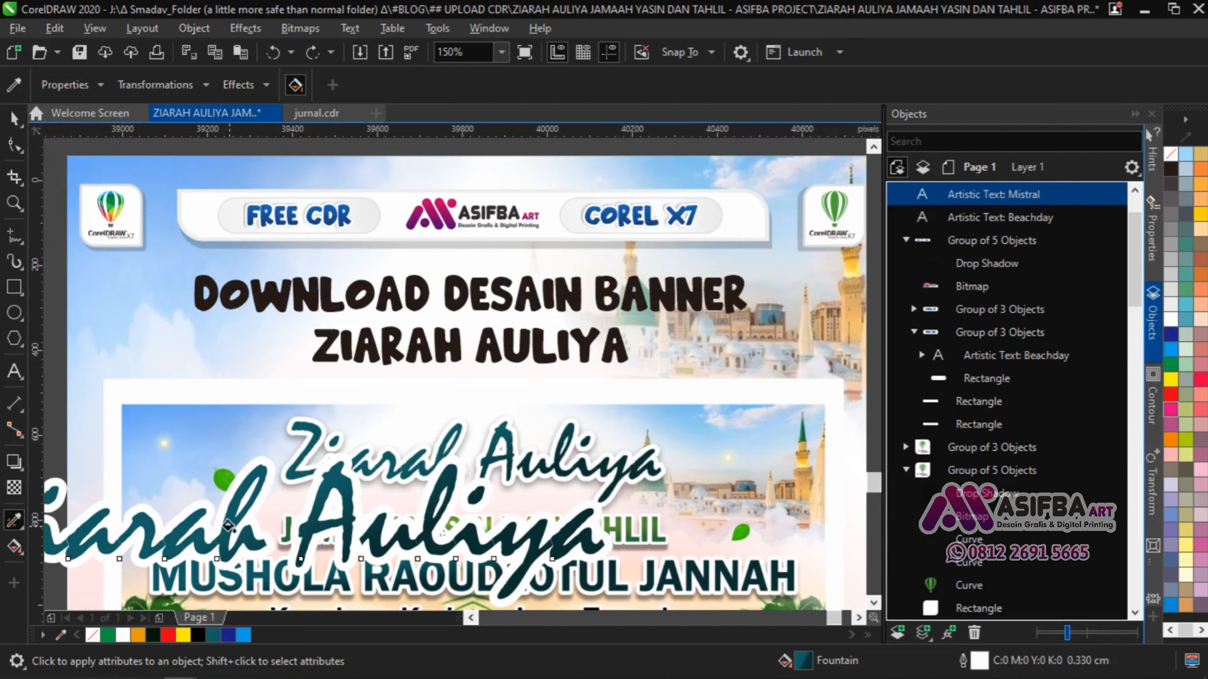
click(263, 298)
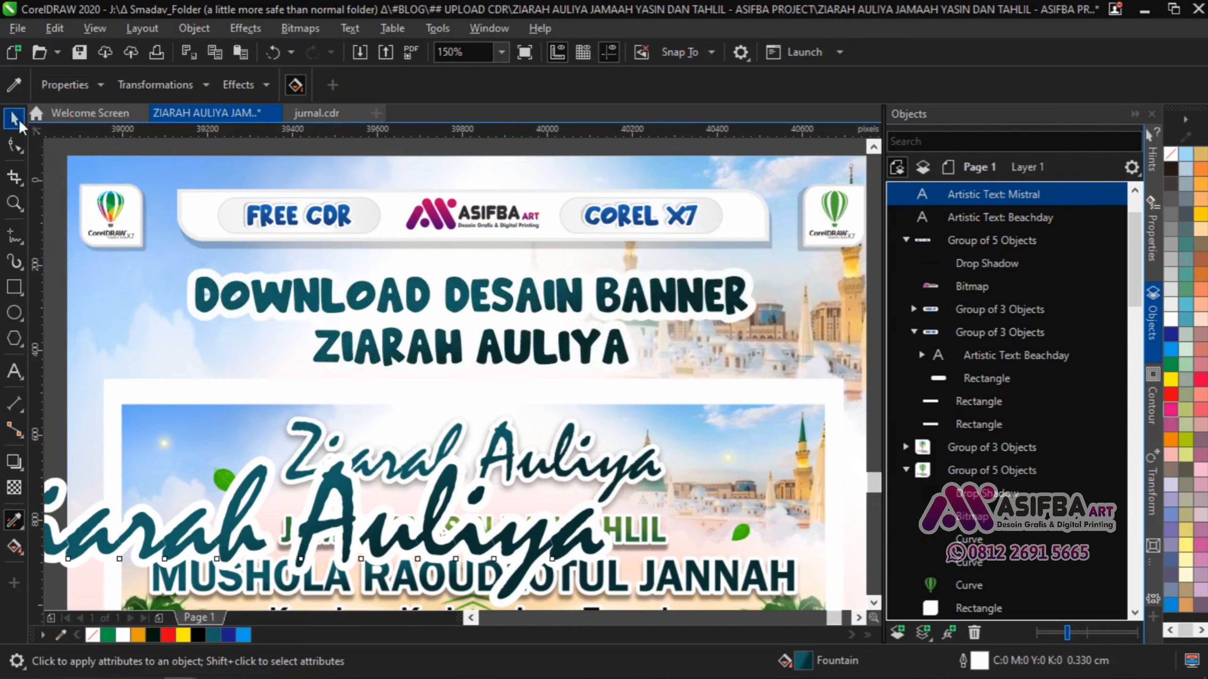
Move the copied "Ziarah Auliya" text off the design into the empty space above the square composition.
click(19, 120)
scroll(392, 471, down, 1)
drag(359, 496, 493, 206)
Redirect the download title's teal fountain fill with Interactive Fill so it runs vertically from above the first line to below the second.
click(483, 403)
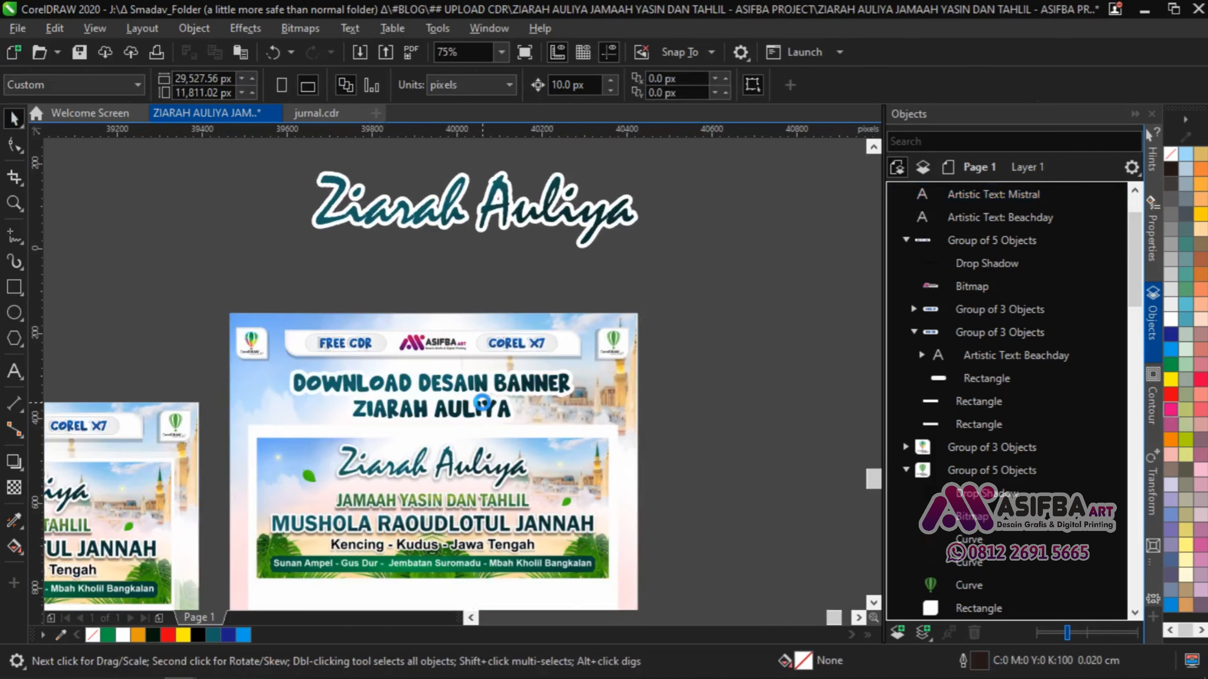
scroll(483, 403, up, 1)
click(482, 402)
click(14, 548)
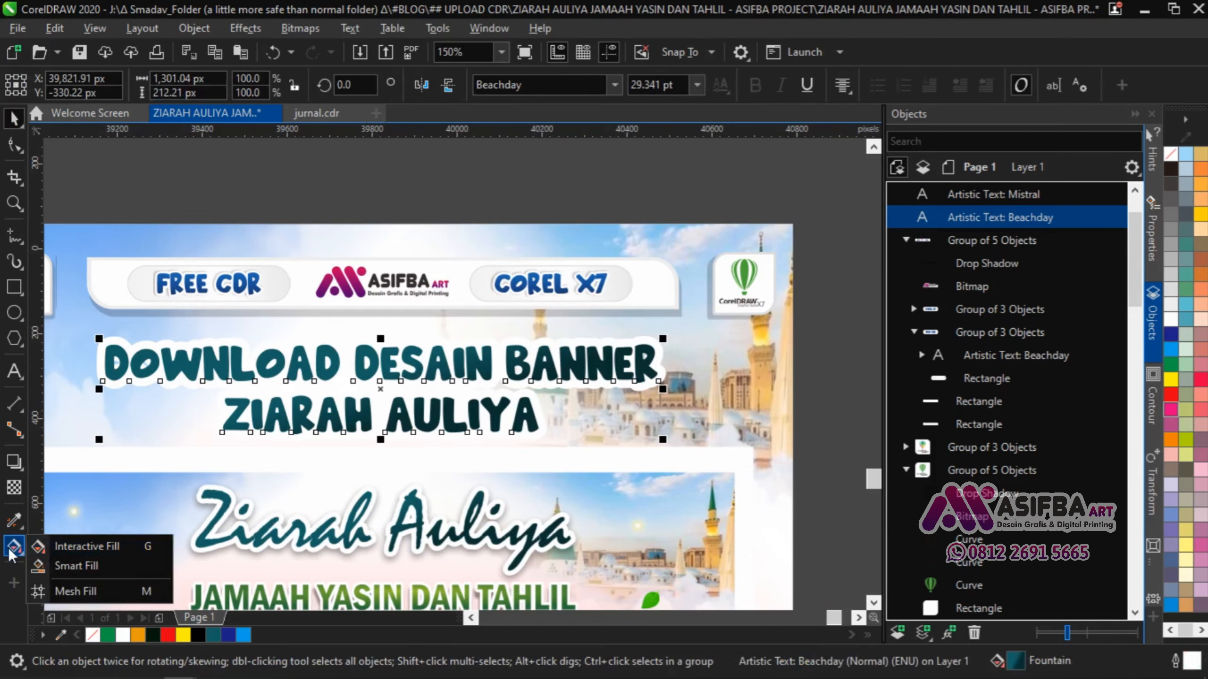
click(87, 547)
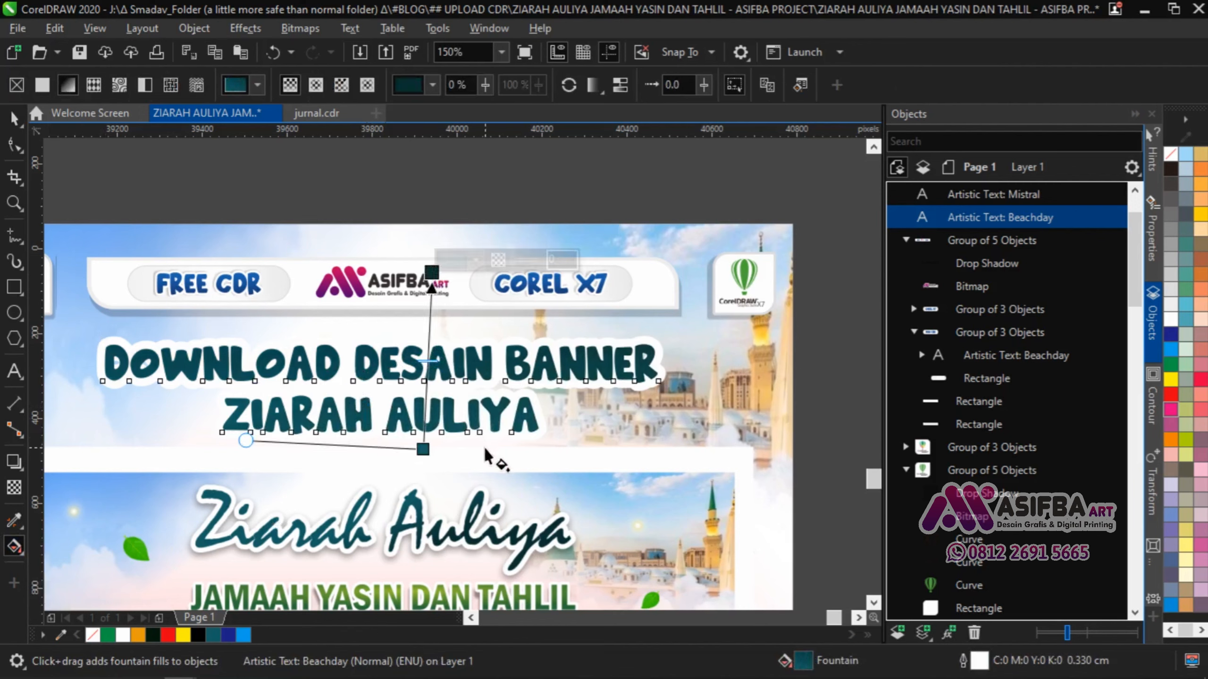
drag(485, 448, 424, 224)
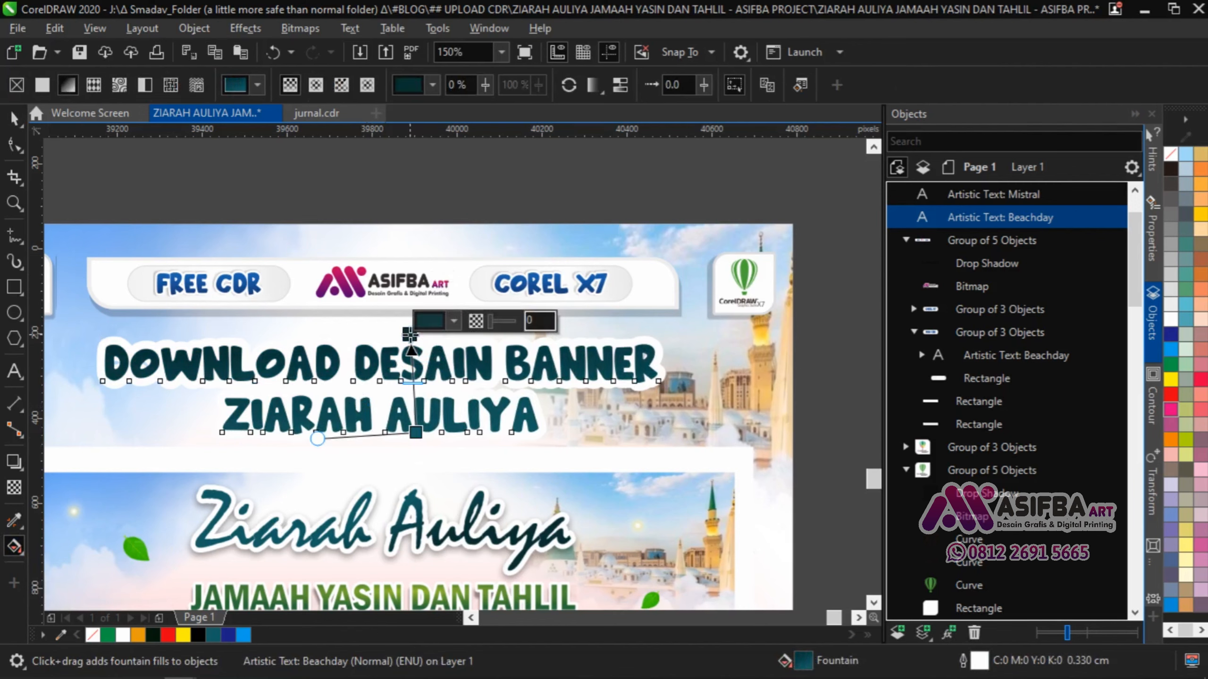
drag(375, 353, 387, 482)
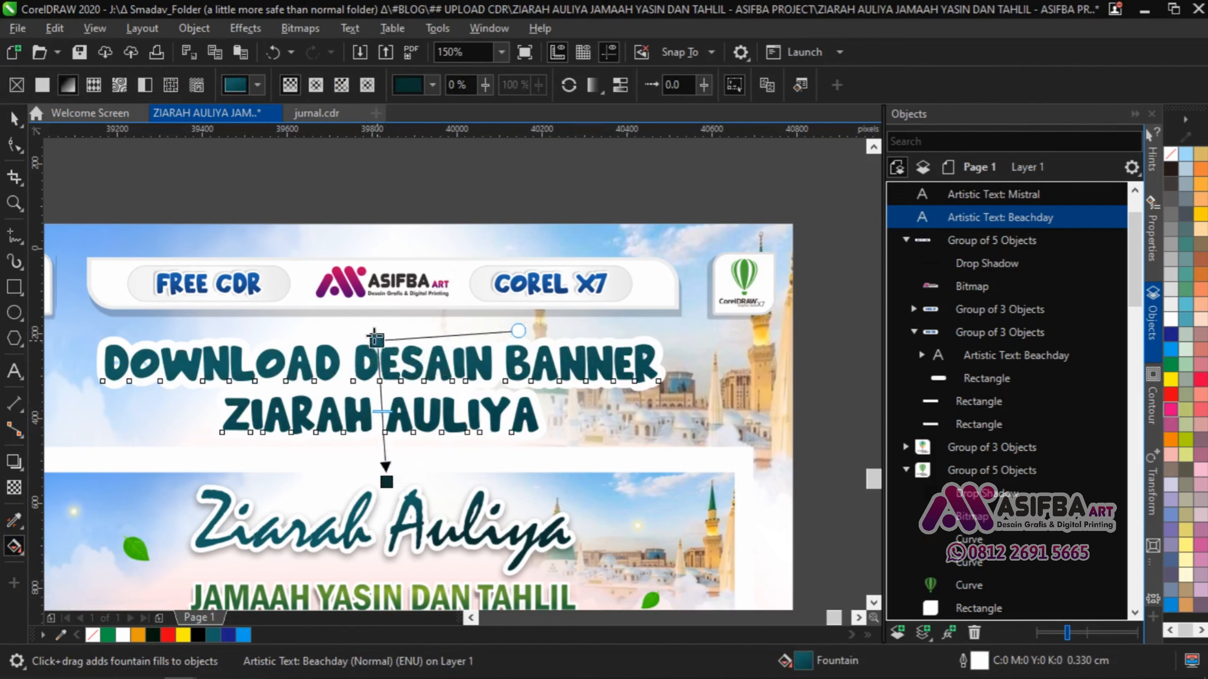
key(space)
click(431, 208)
Set the download title's white outline width to 0.32 cm.
click(429, 361)
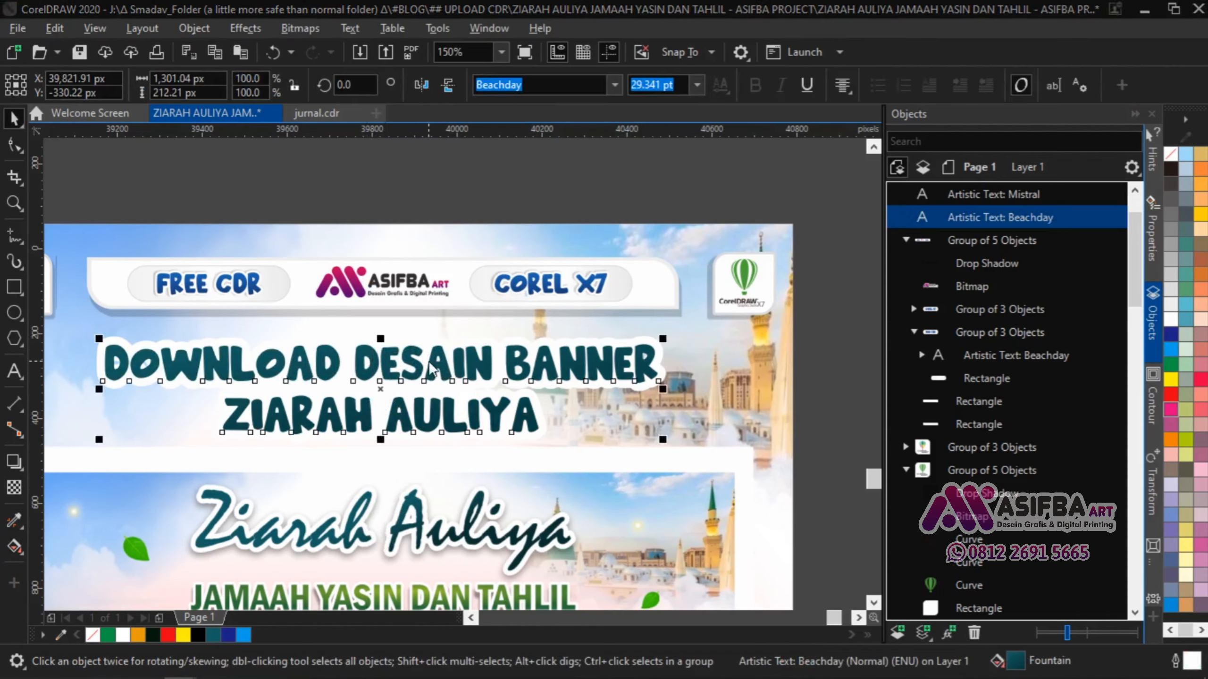
key(F12)
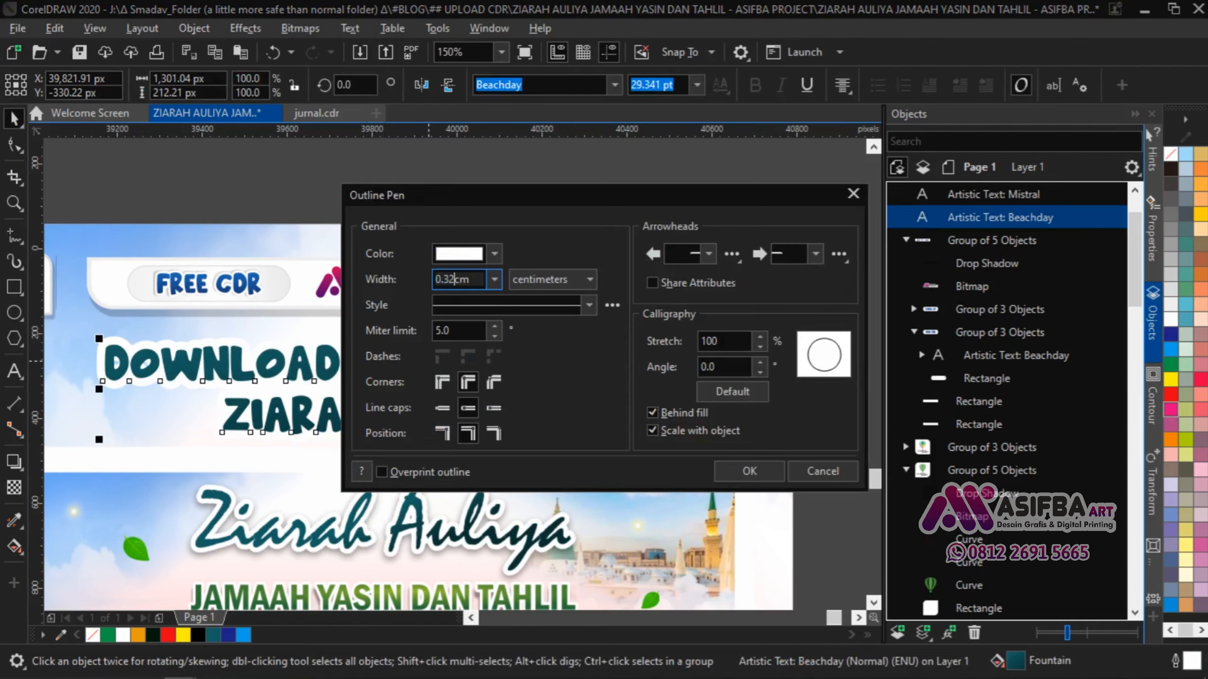
key(Return)
key(F3)
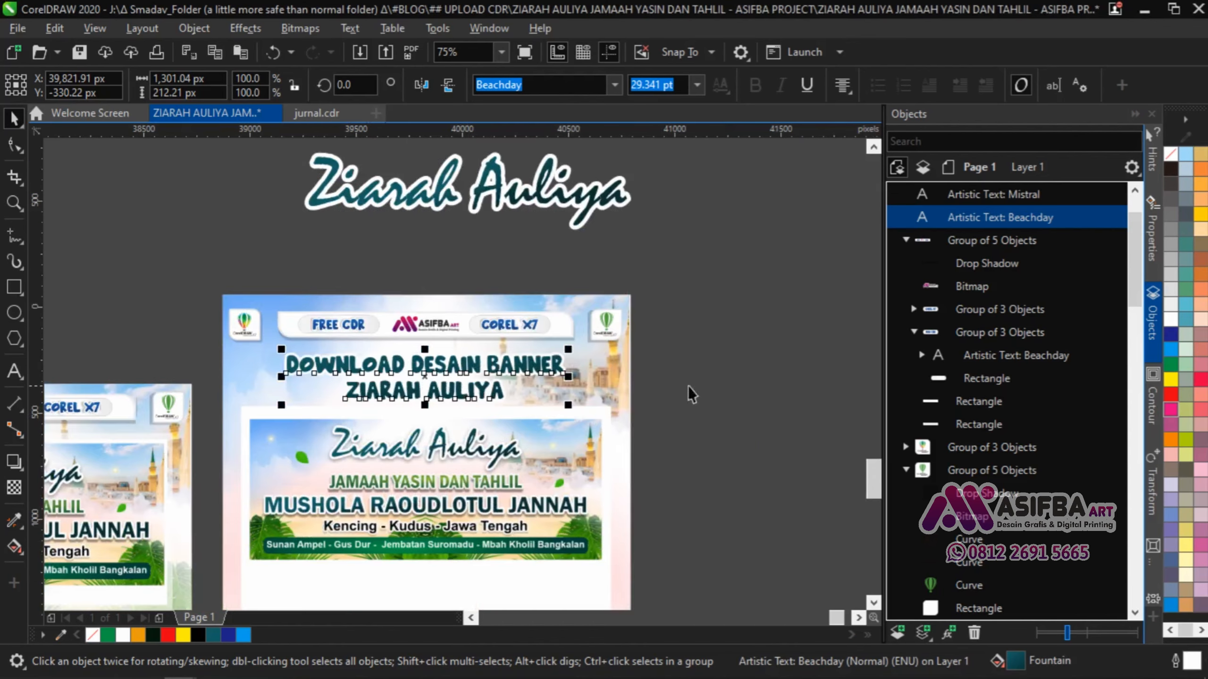
key(Escape)
Duplicate the download title in place and give the rear copy a black outline.
click(419, 391)
key(ctrl+c)
key(ctrl+v)
key(ctrl+Page_Down)
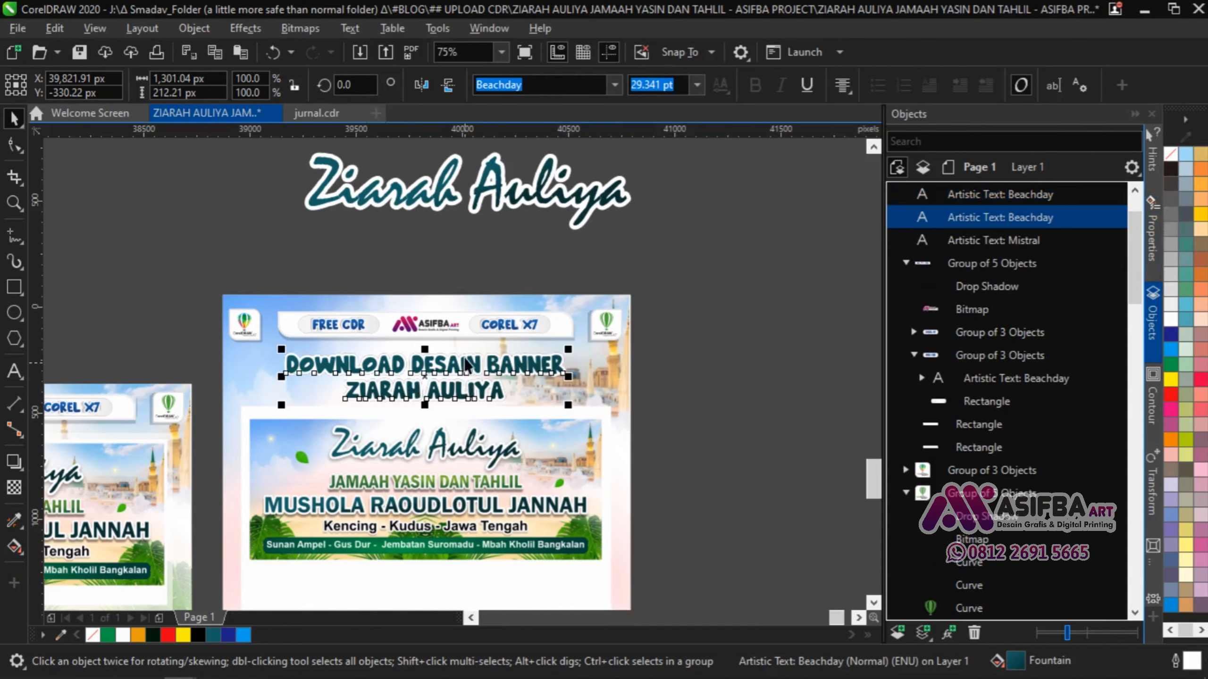
scroll(465, 366, up, 2)
scroll(465, 367, up, 2)
Set the front download title's white outline width to 0.13 cm.
click(474, 389)
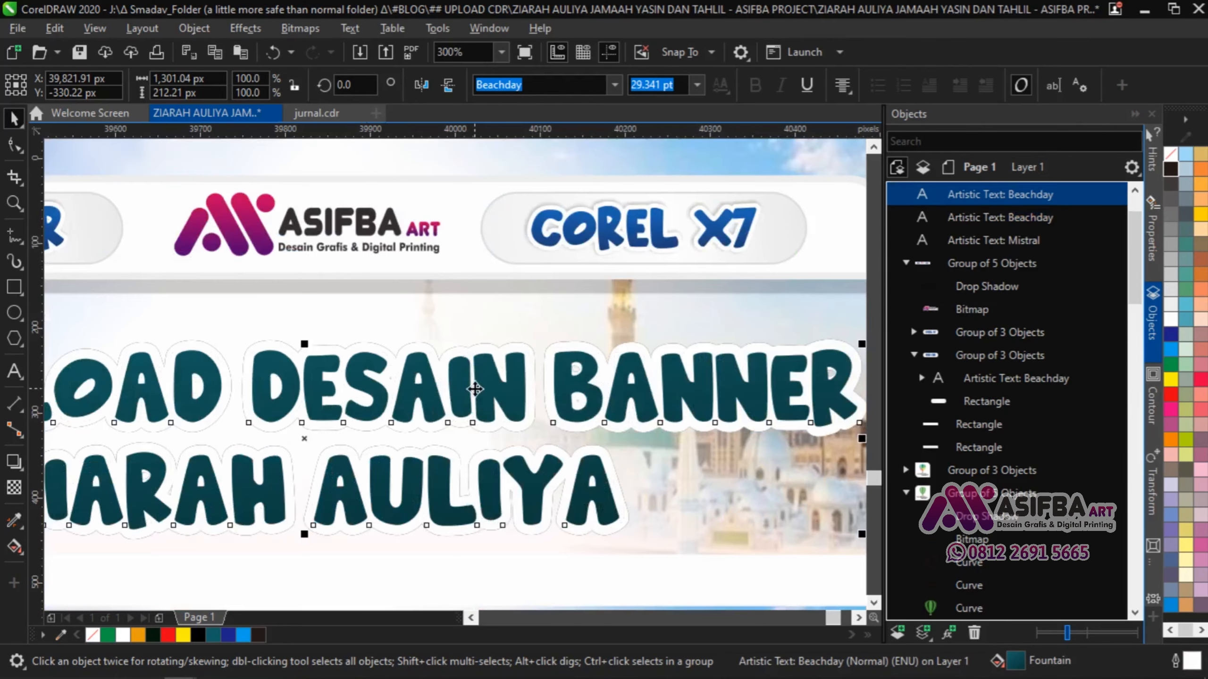
key(F12)
text(0.2)
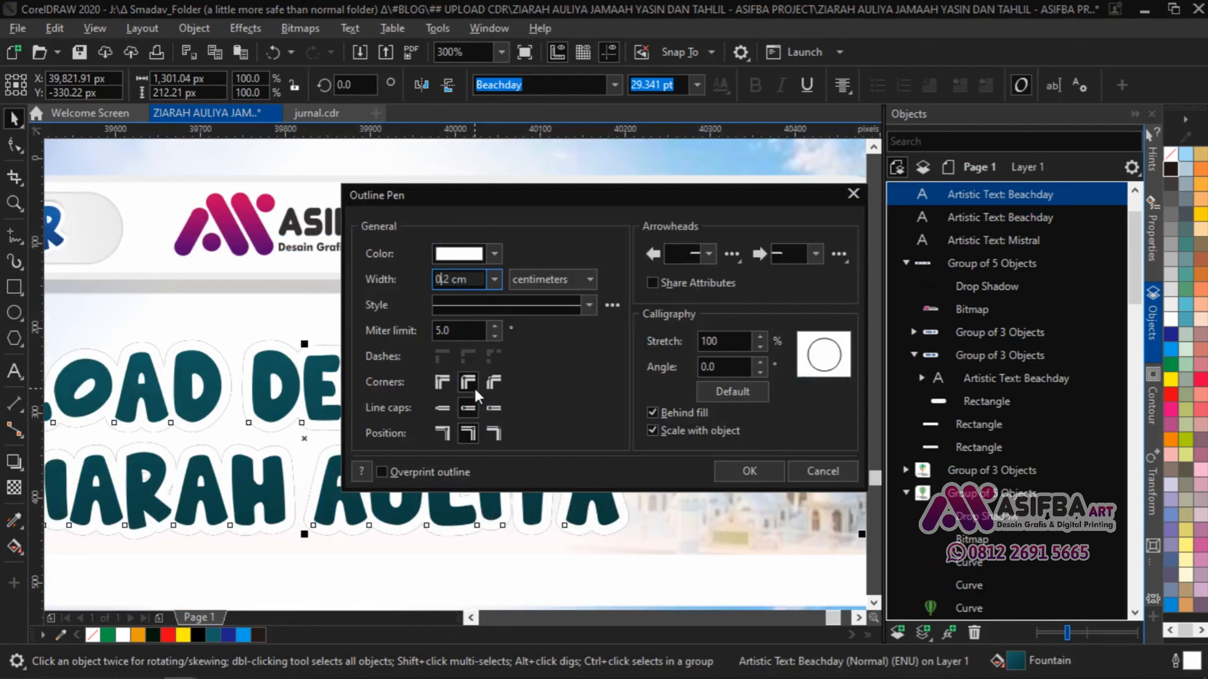
text(2)
key(Return)
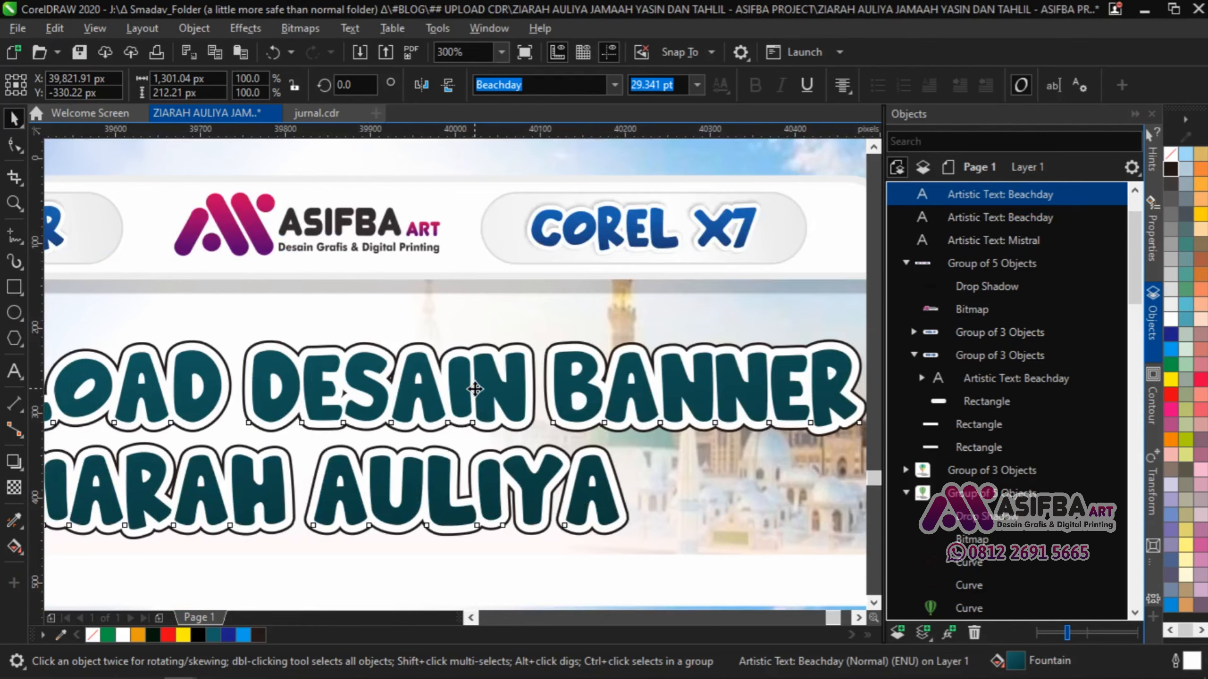
key(F12)
text(0.13)
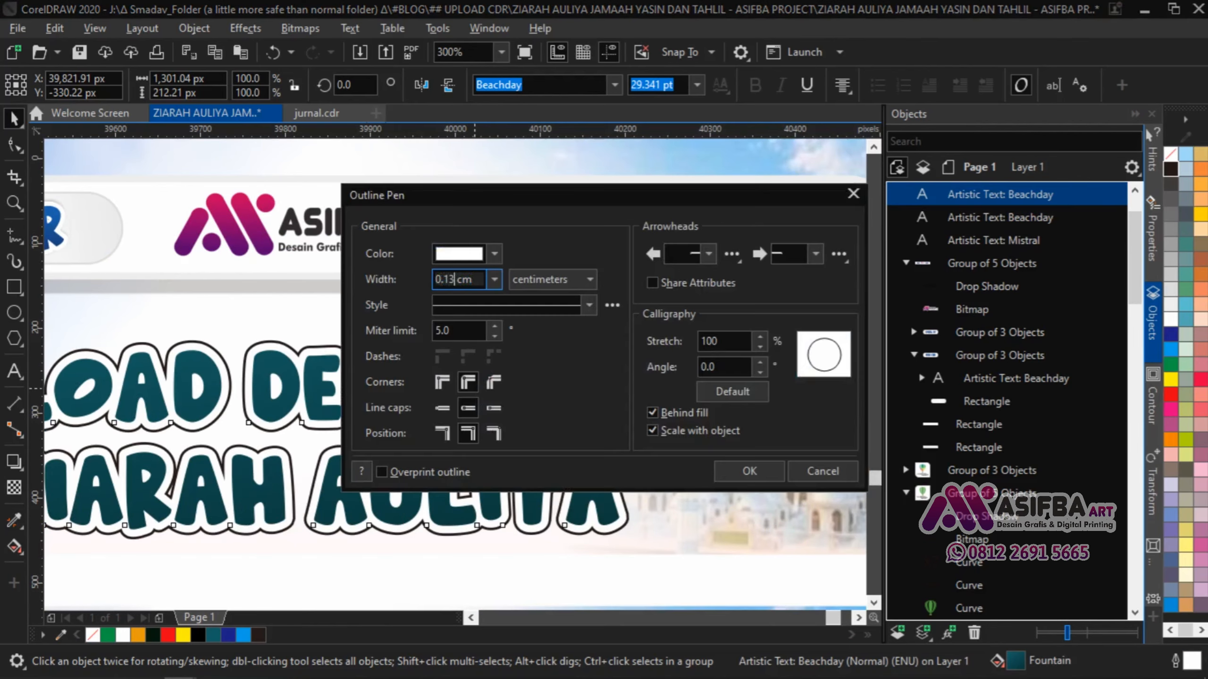
key(Return)
scroll(704, 386, down, 5)
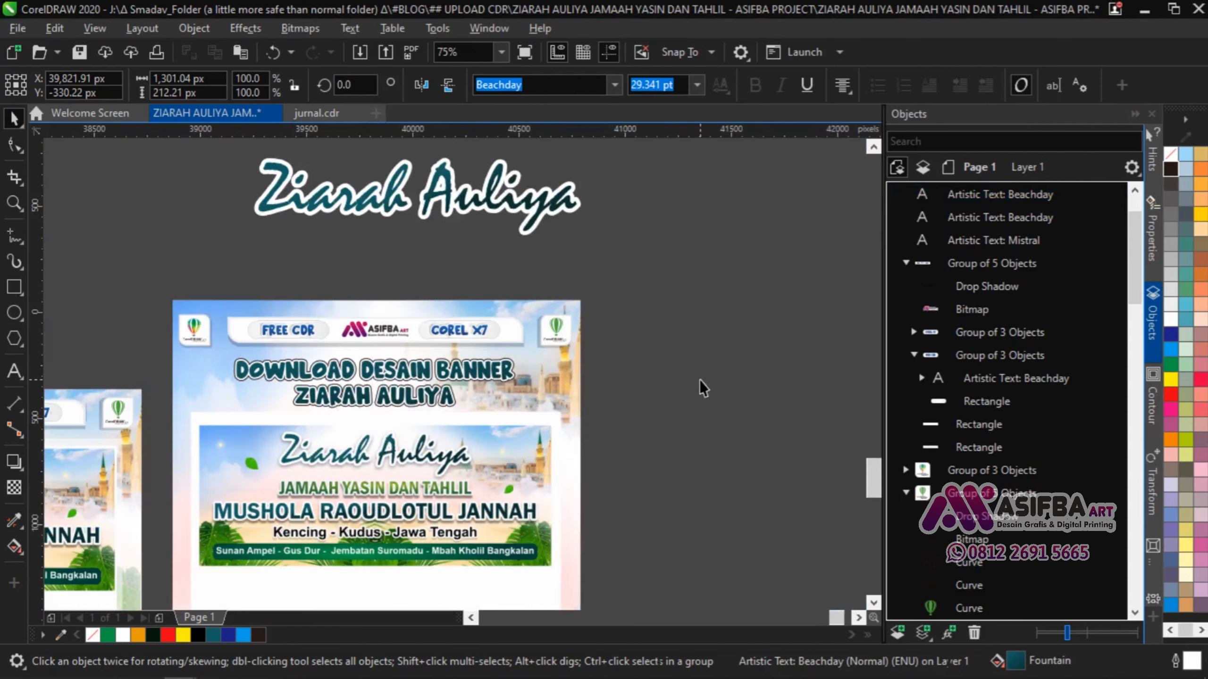
key(Escape)
scroll(294, 386, up, 3)
click(342, 361)
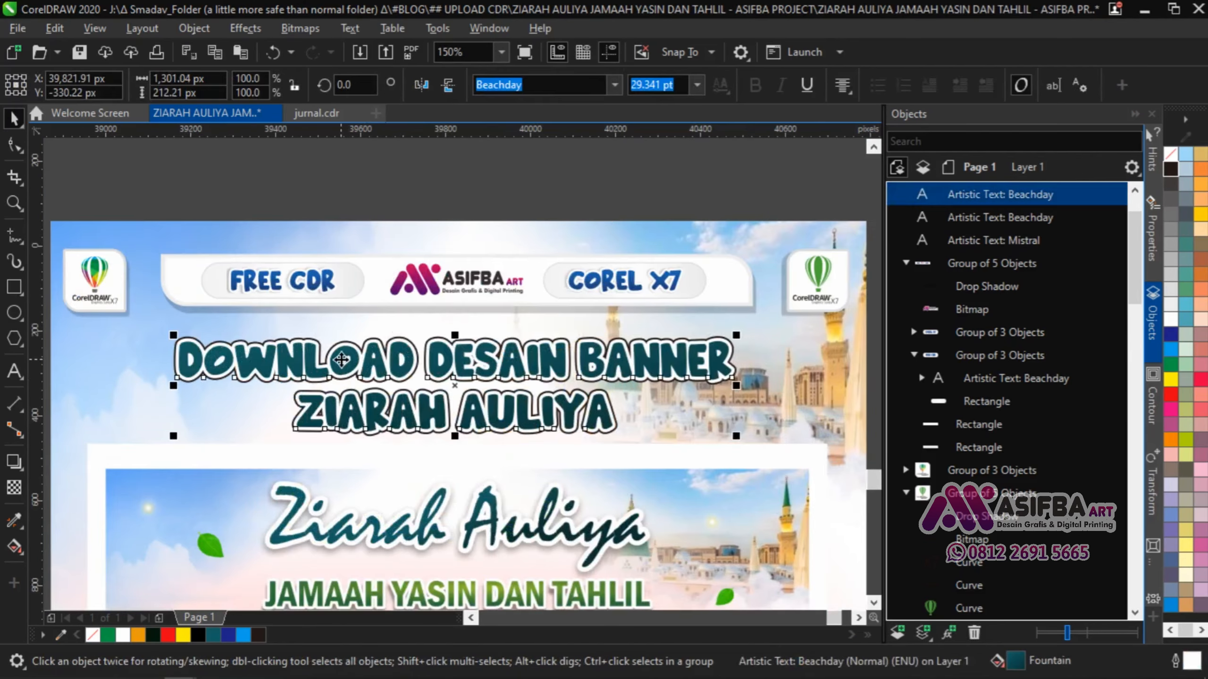
click(1007, 218)
key(Delete)
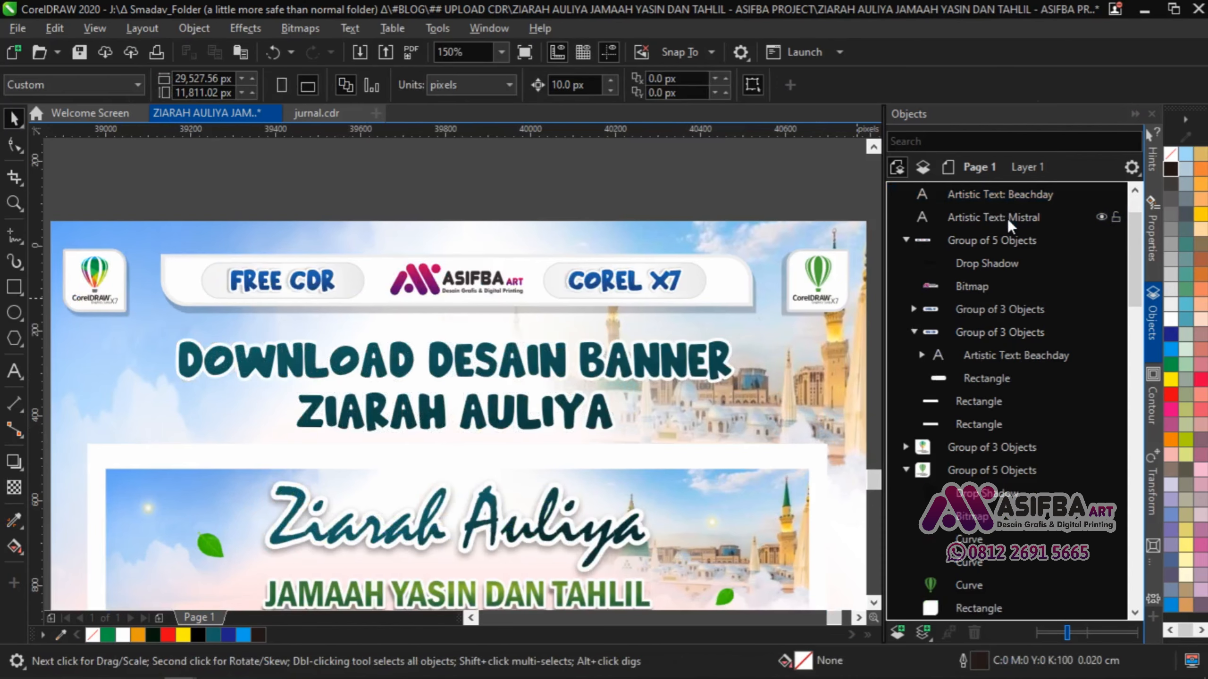
click(999, 194)
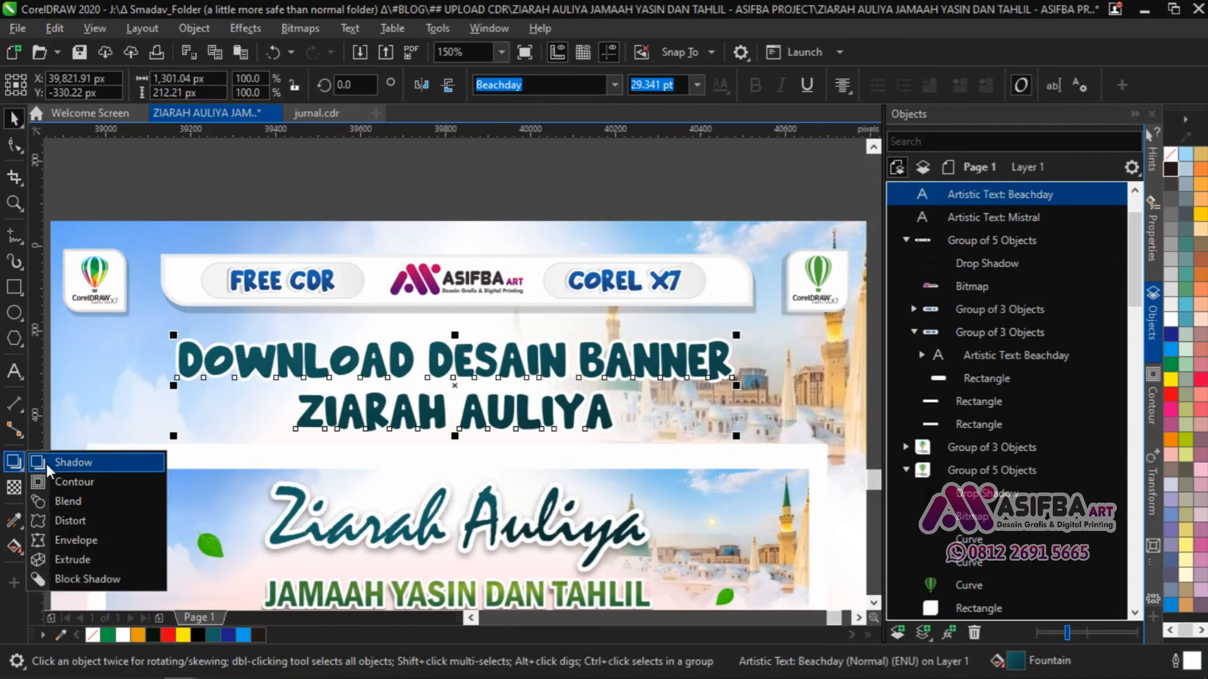
key(ctrl+z)
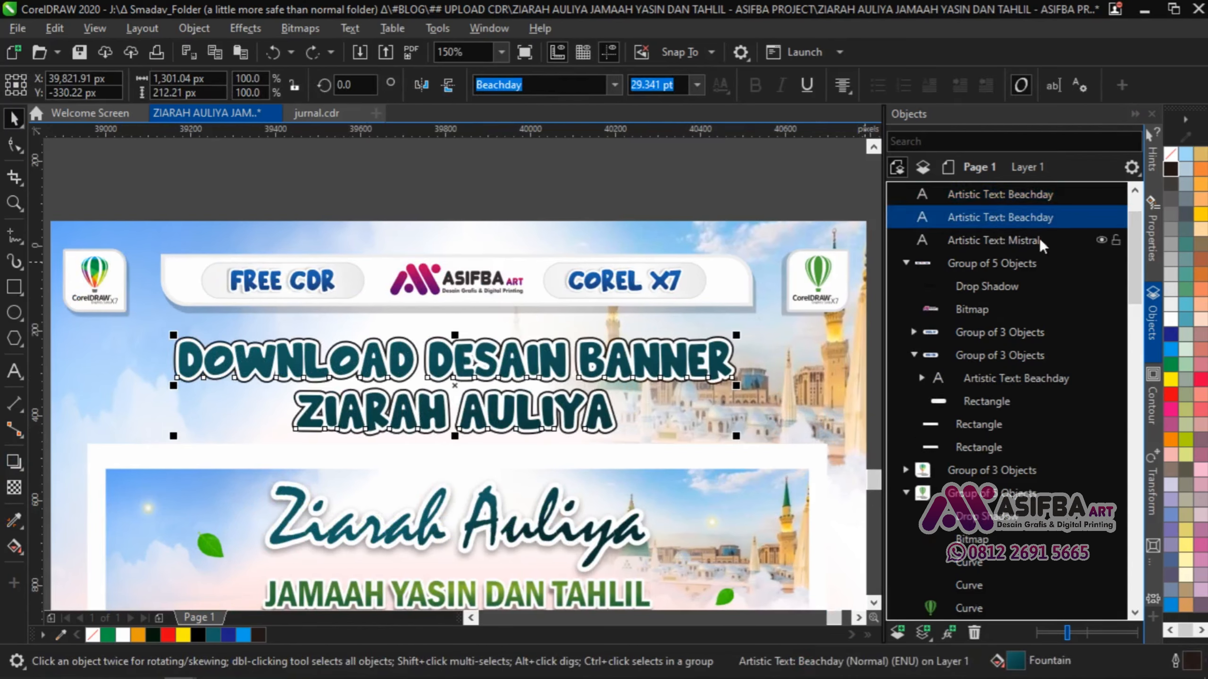
Offset the rear title copy about 2 px right and 7 px down, and recolour its outline a very dark teal.
scroll(461, 381, up, 4)
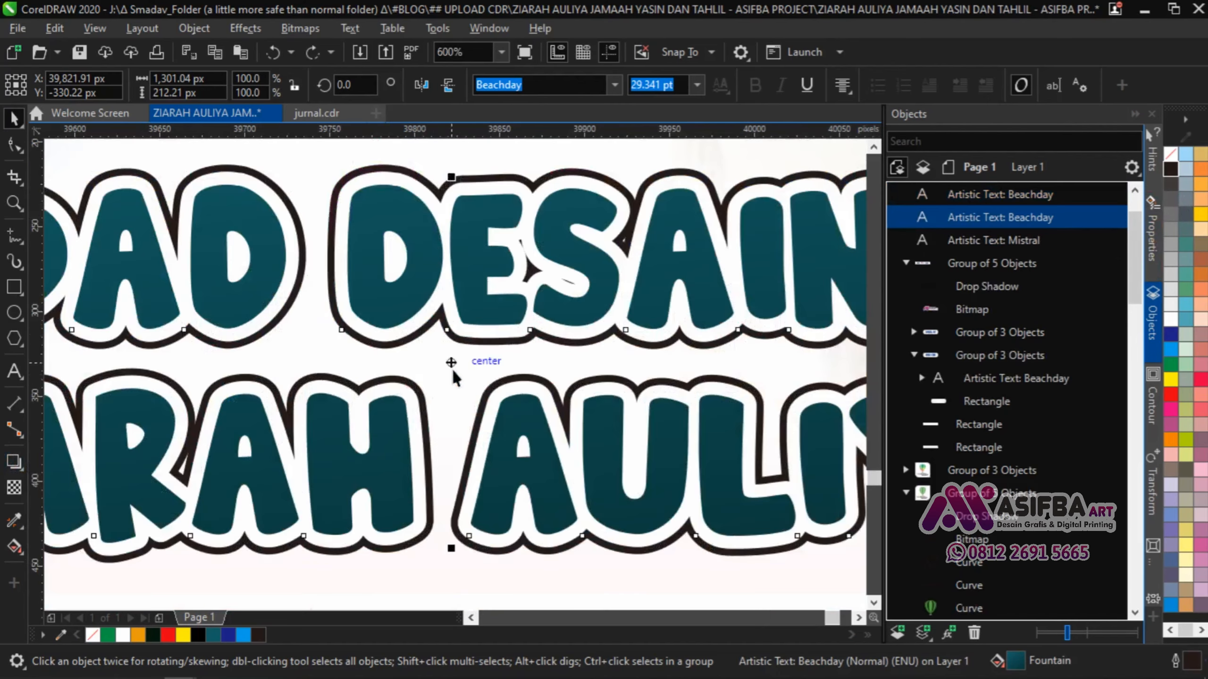
mouse_move(451, 369)
mouse_down()
mouse_move(468, 378)
mouse_move(455, 376)
mouse_up()
right_click(213, 634)
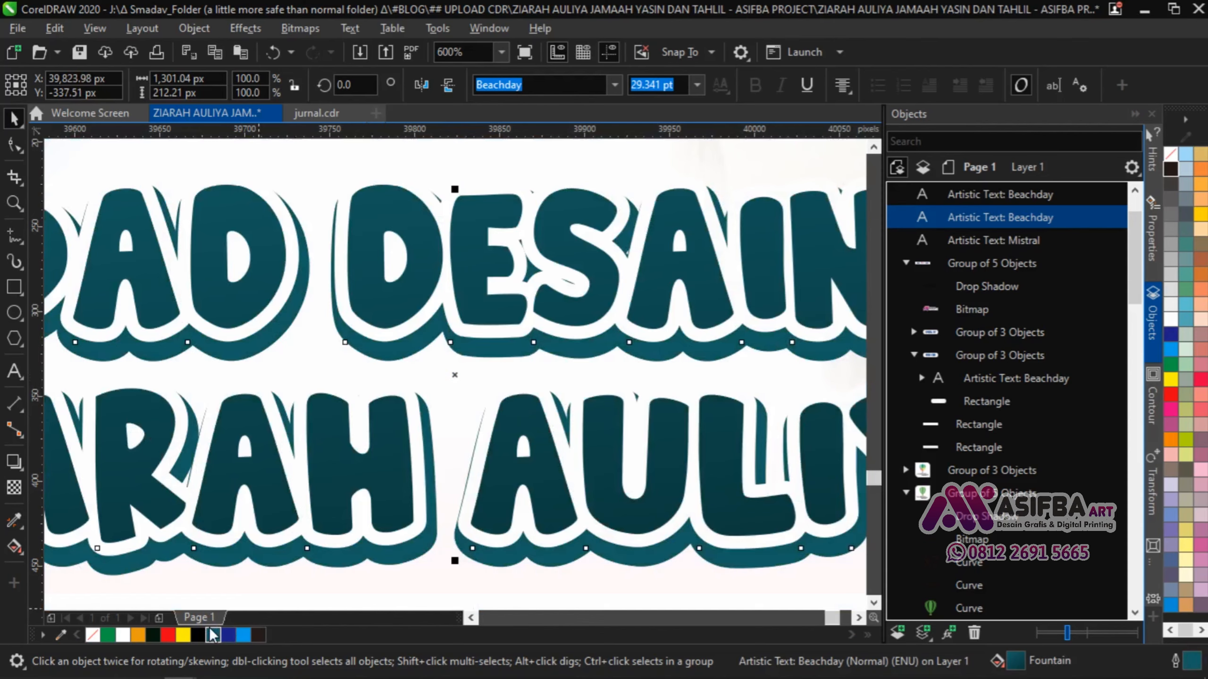
double_click(1192, 660)
click(494, 253)
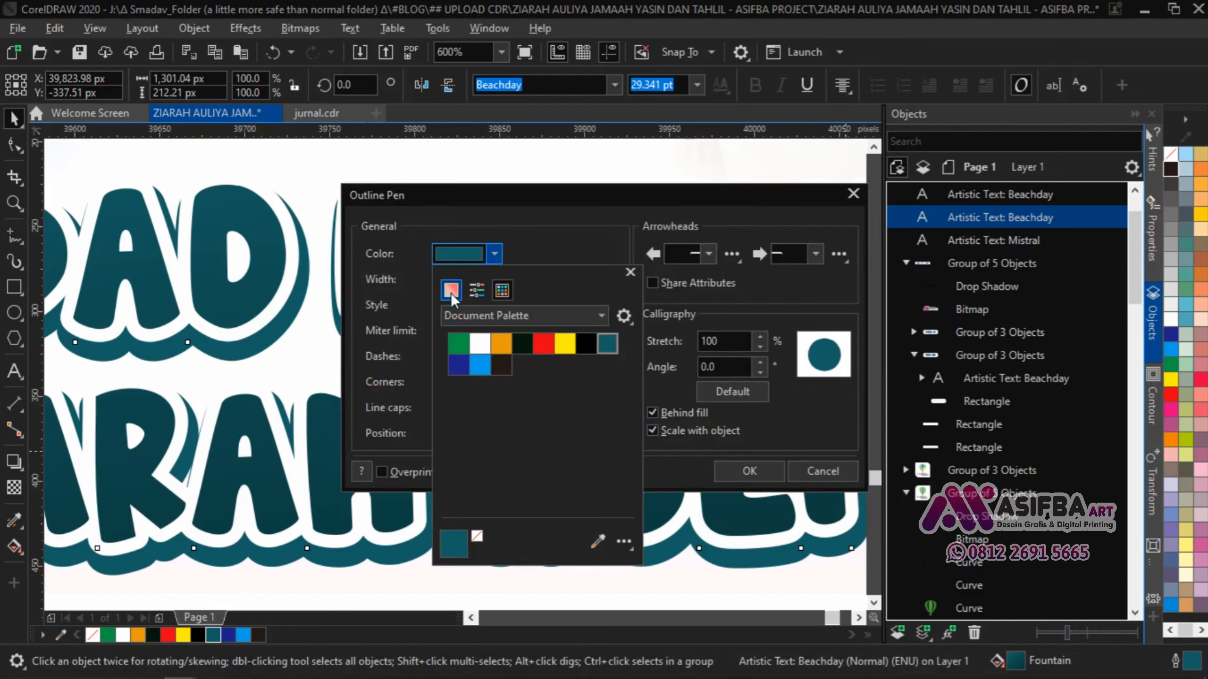
click(451, 291)
click(541, 419)
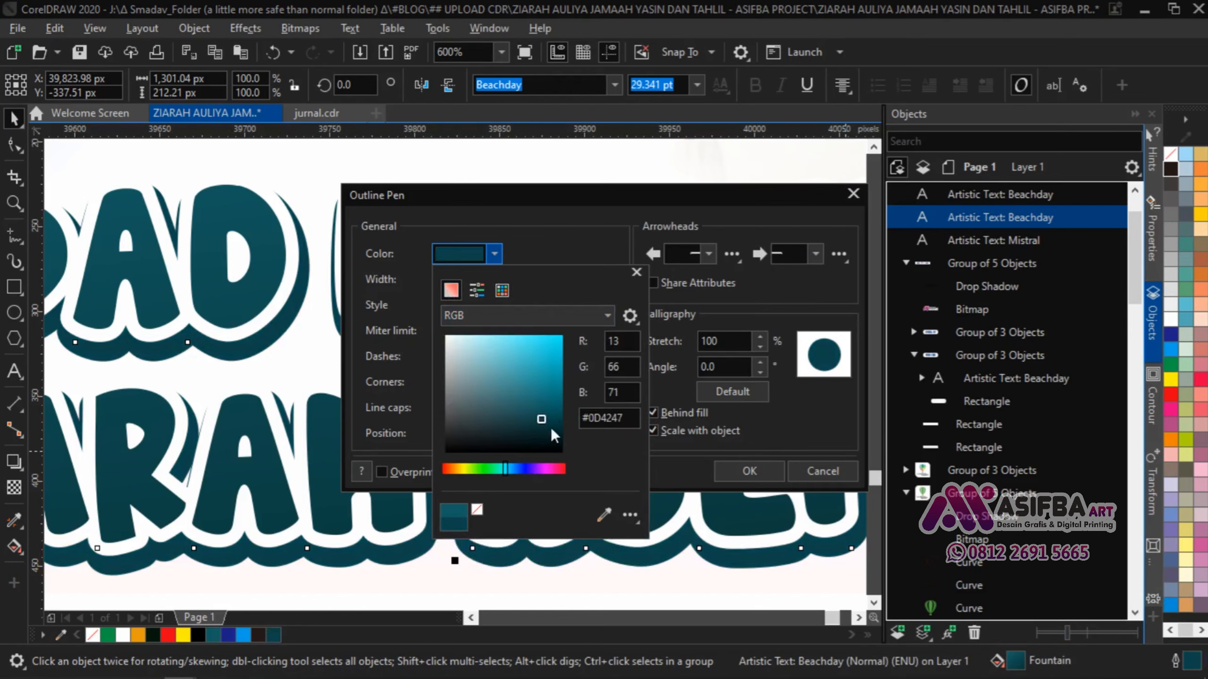
click(684, 441)
click(735, 466)
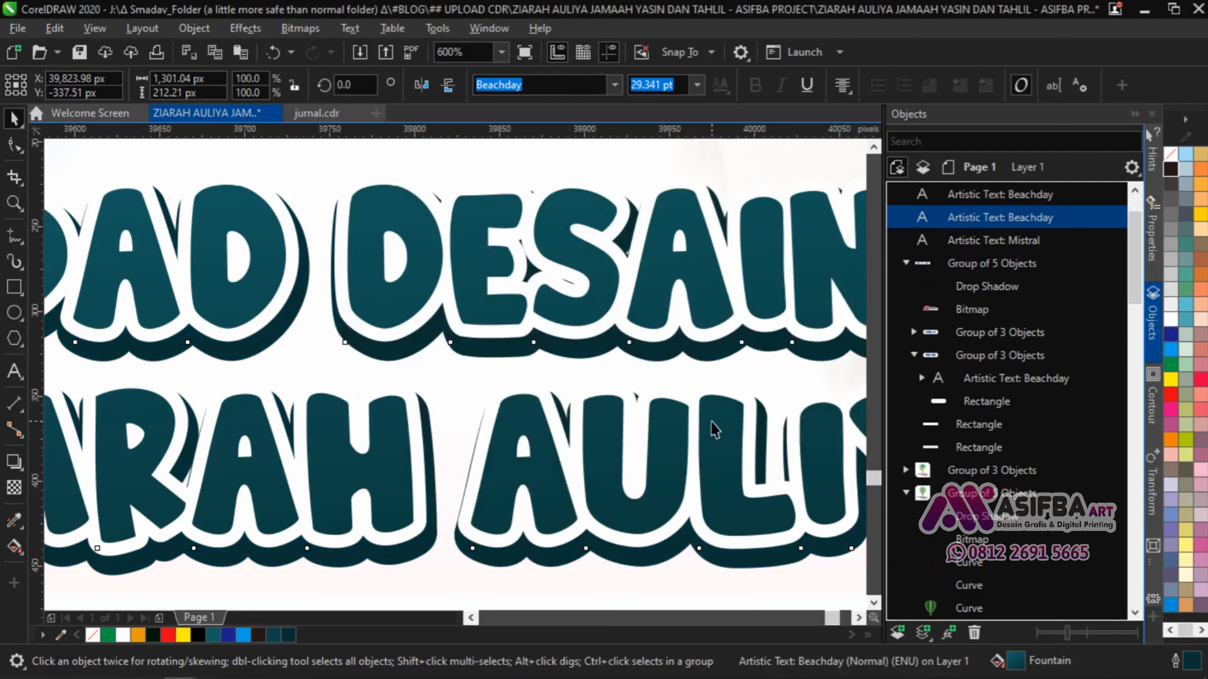
Make the rear title copy's dark teal outline slightly narrower.
key(F12)
key(BackSpace)
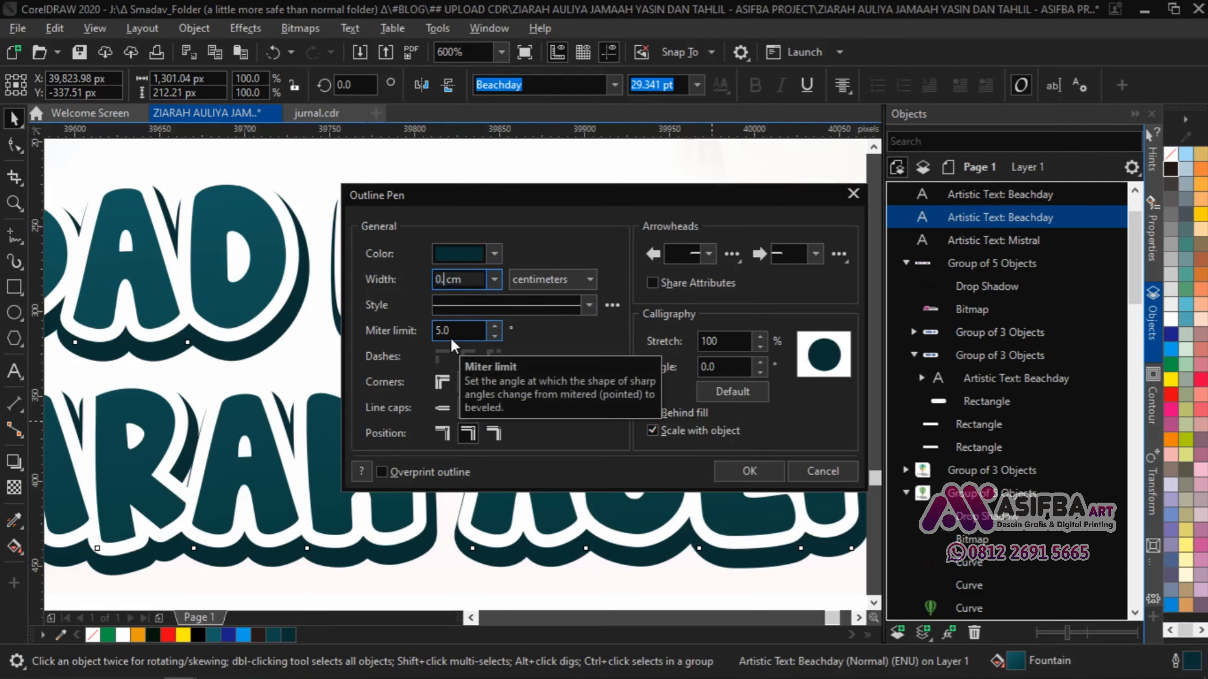
text(5)
key(Return)
key(Escape)
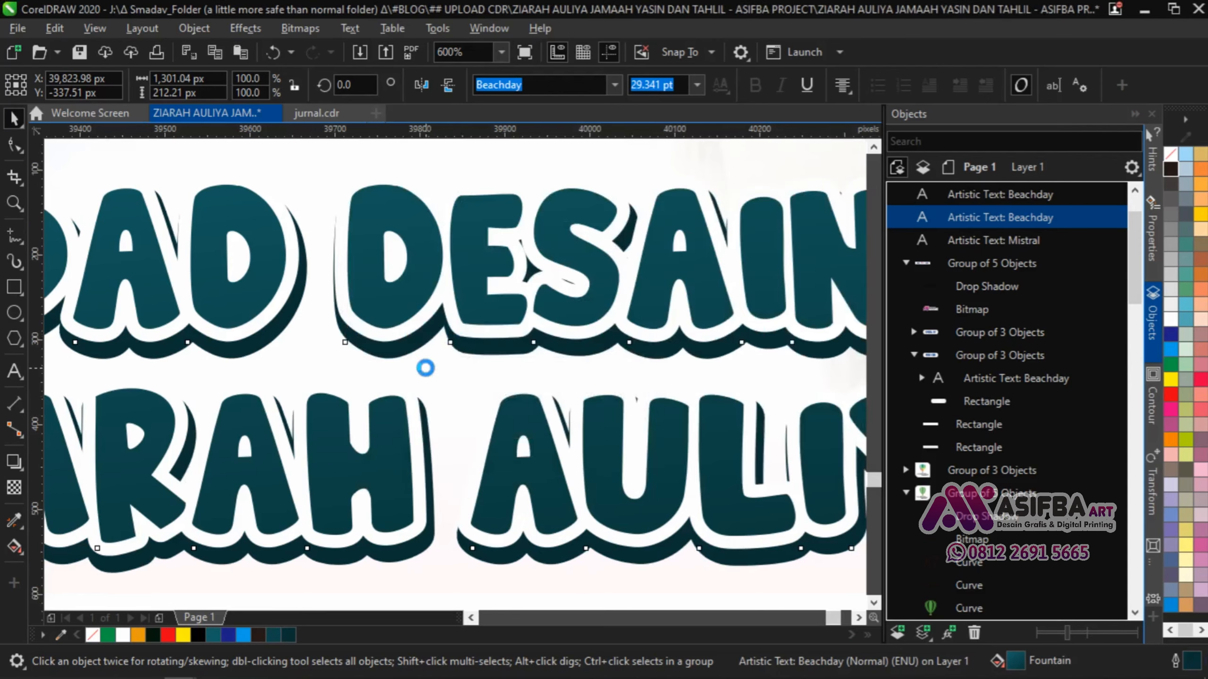
Select both copies of the download title and group them.
scroll(424, 364, down, 6)
drag(697, 380, 250, 299)
key(ctrl+g)
scroll(568, 303, up, 1)
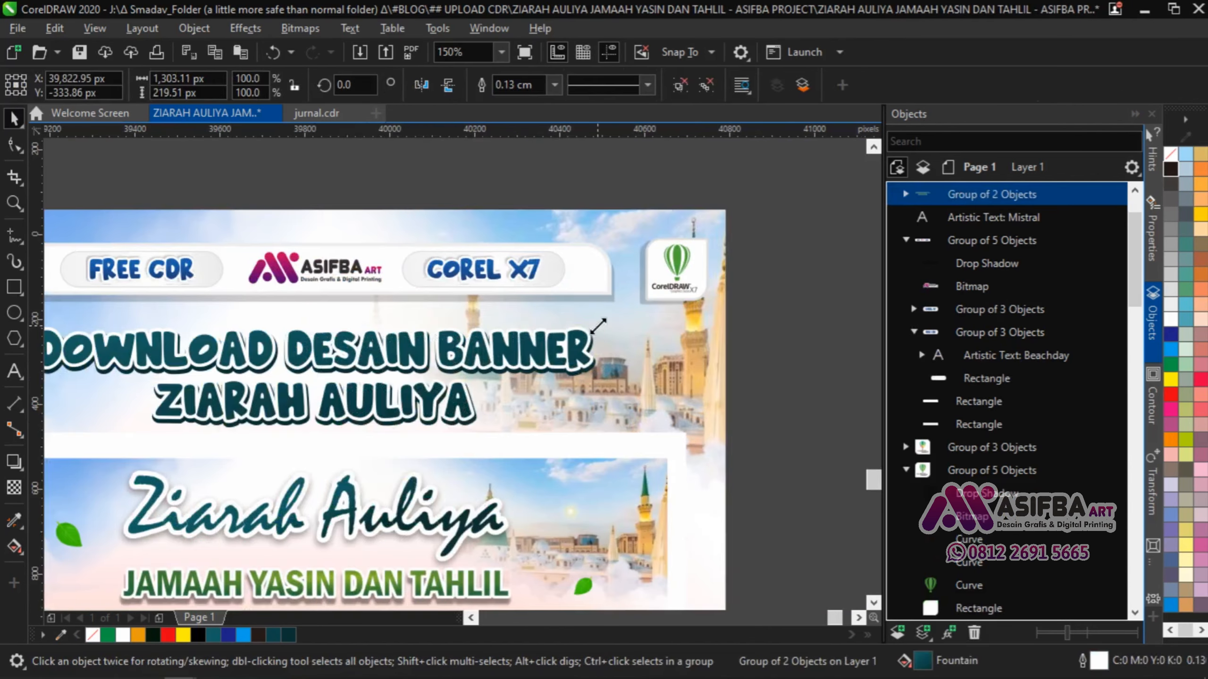
Enlarge the title group to about 1342 px wide and centre it horizontally on the square background.
drag(598, 325, 615, 308)
shift+click(609, 327)
key(c)
scroll(591, 309, down, 1)
click(670, 370)
Move the banner preview and the white frame behind it down to leave more room beneath the title.
drag(585, 415, 596, 309)
drag(449, 472, 457, 362)
click(458, 366)
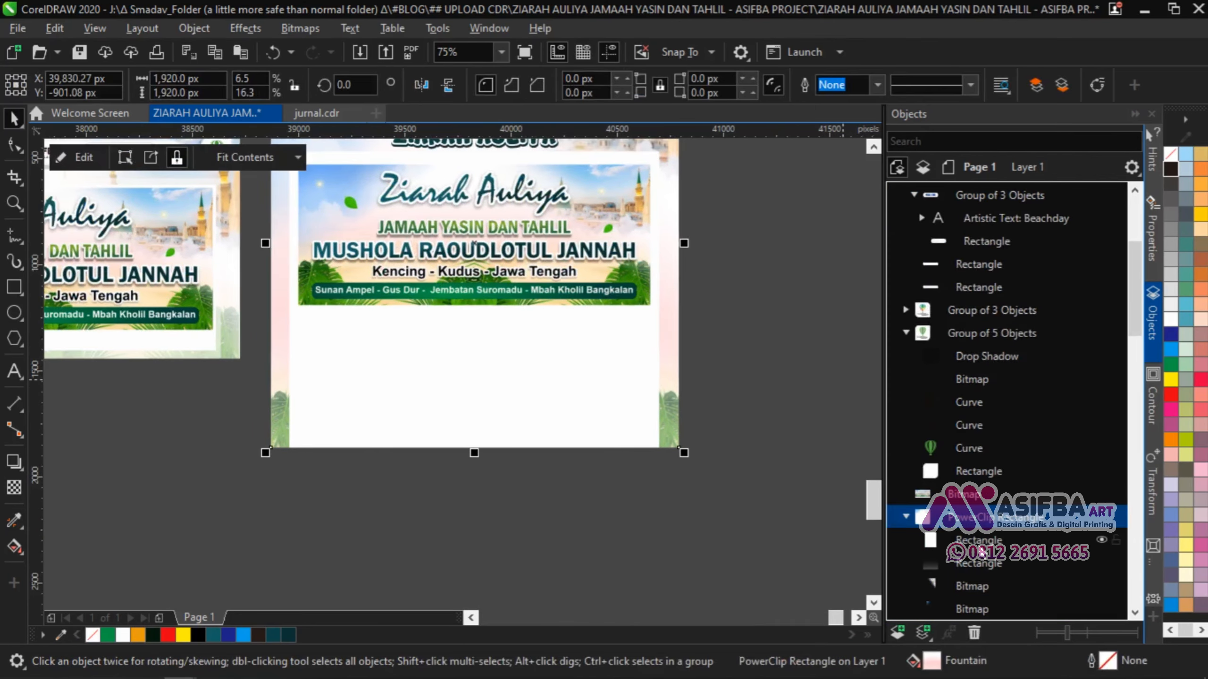
ctrl+click(476, 435)
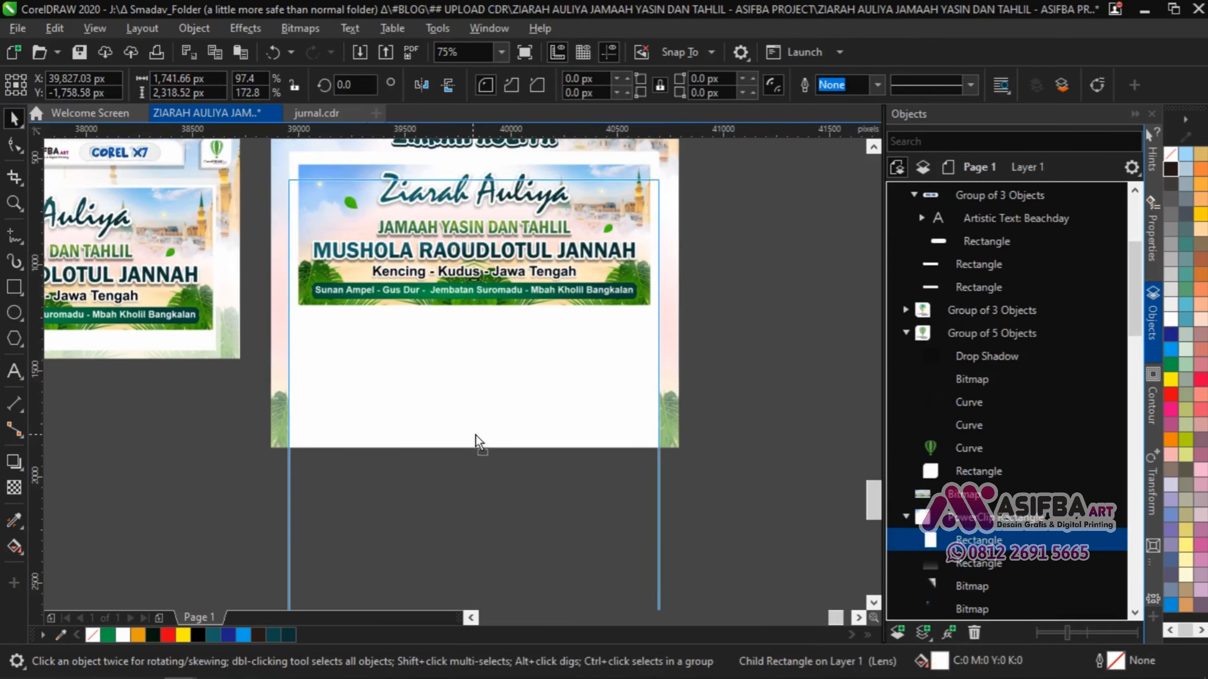
drag(554, 263, 555, 264)
Enlarge the title group to about 1647 x 278 px and position it between the logo header and the banner preview.
scroll(558, 252, up, 2)
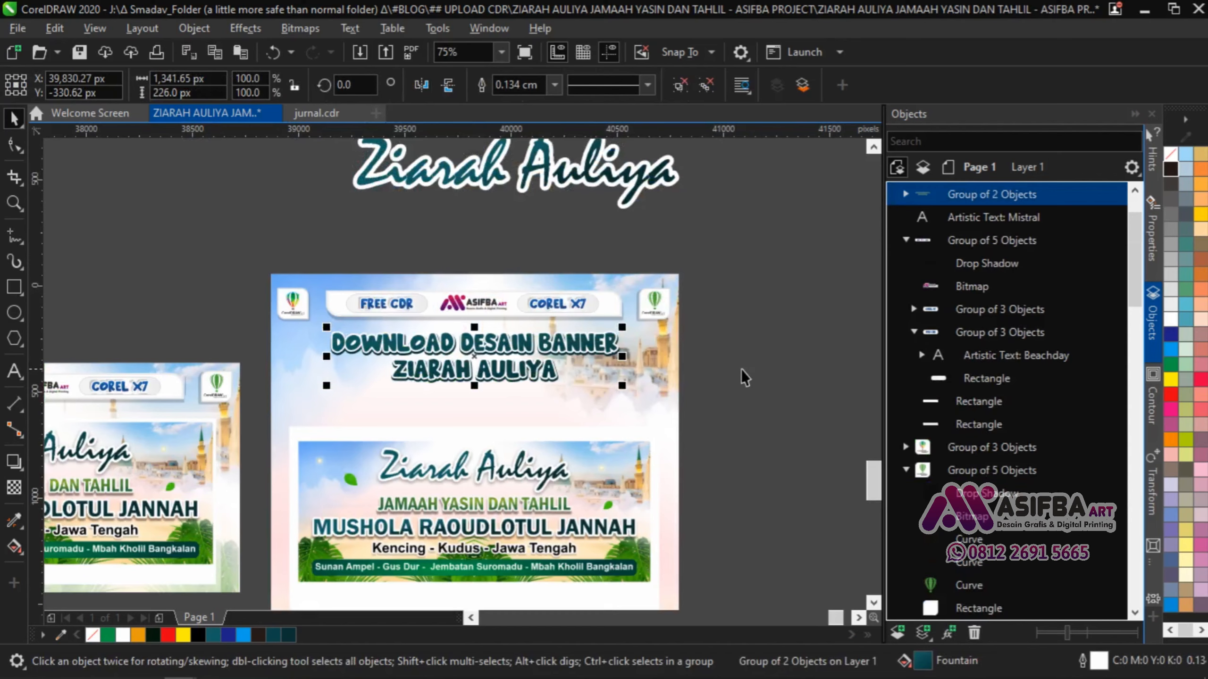
drag(622, 386, 676, 395)
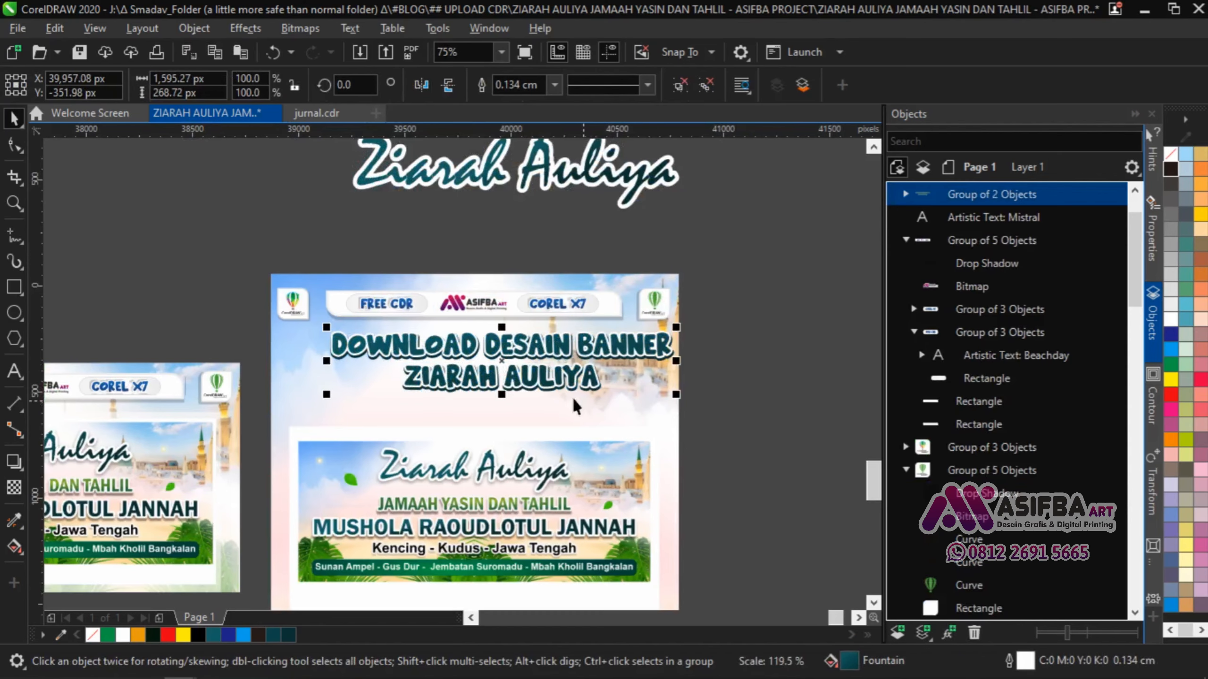
drag(545, 382, 520, 397)
scroll(529, 380, up, 1)
drag(525, 355, 517, 341)
drag(759, 422, 785, 451)
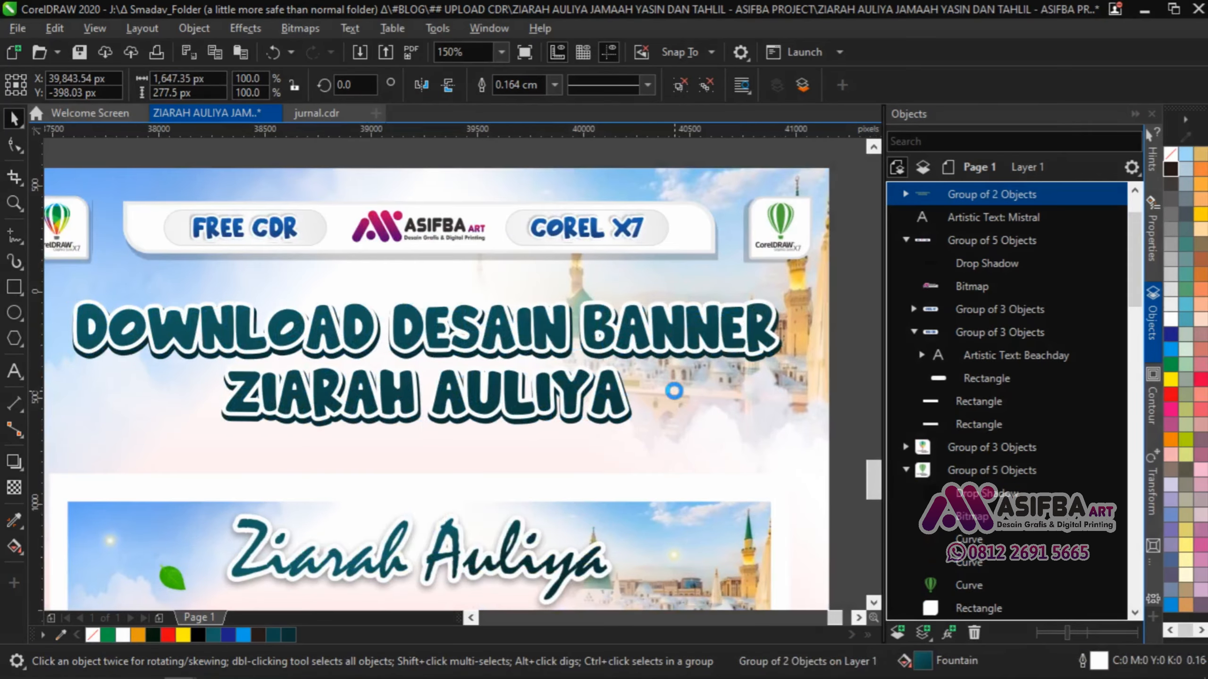
Centre the enlarged title group horizontally on the square background.
scroll(675, 391, down, 1)
shift+click(743, 444)
key(c)
click(794, 493)
Nudge the white frame, the banner preview and the title group slightly upward to balance the spacing.
scroll(780, 447, down, 1)
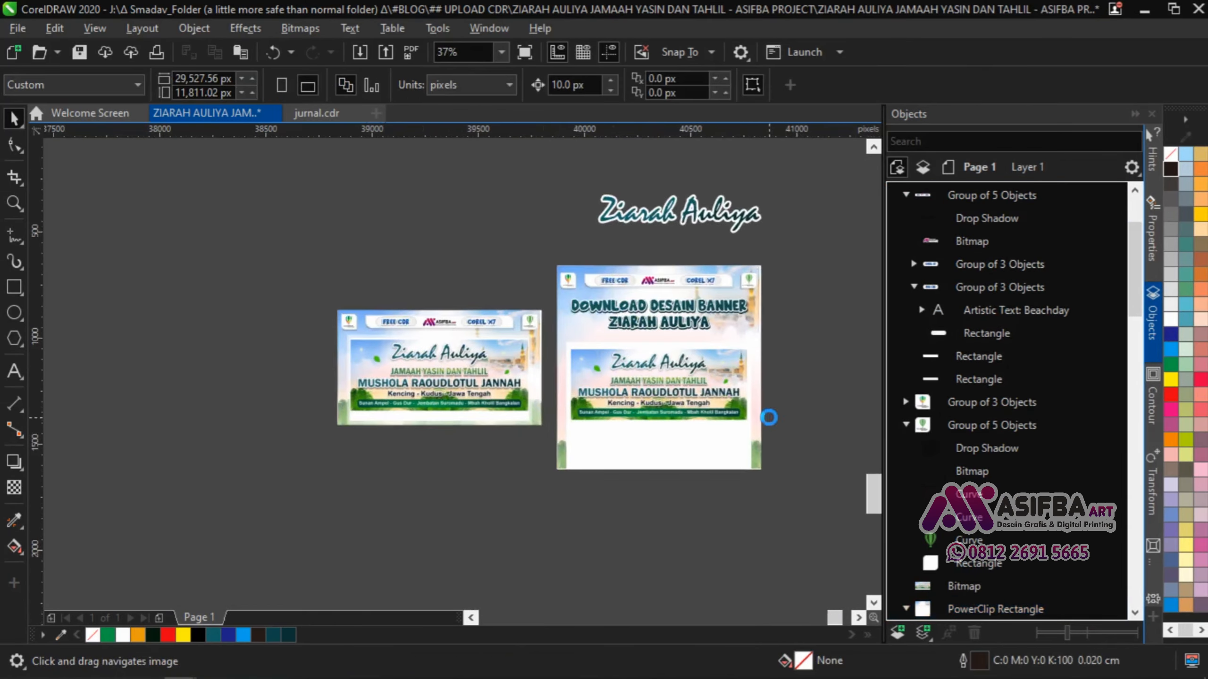
scroll(771, 415, up, 1)
scroll(776, 342, up, 1)
scroll(943, 429, down, 2)
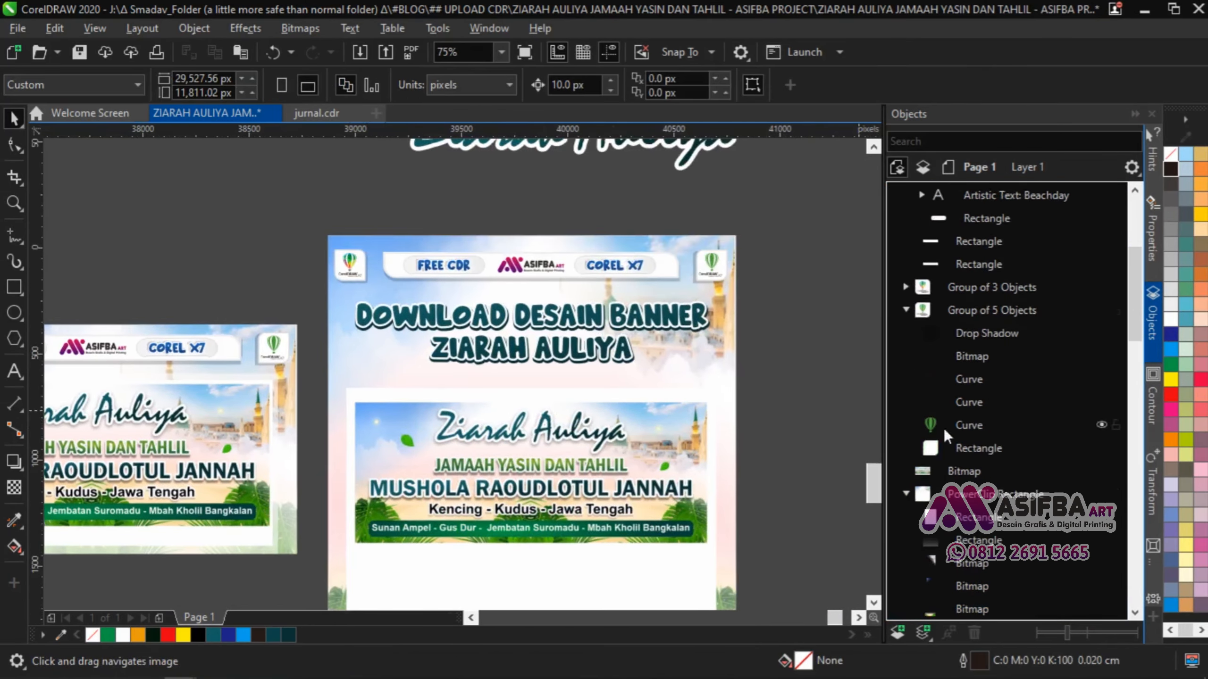
click(934, 471)
click(968, 447)
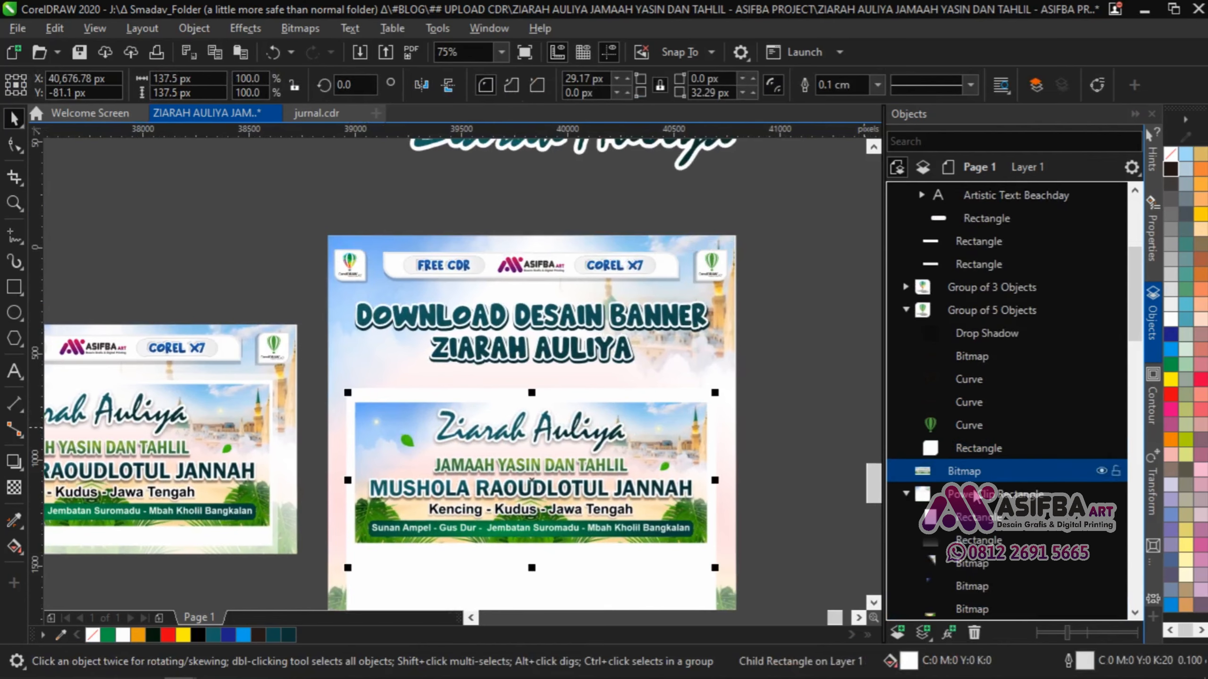
click(965, 471)
click(981, 519)
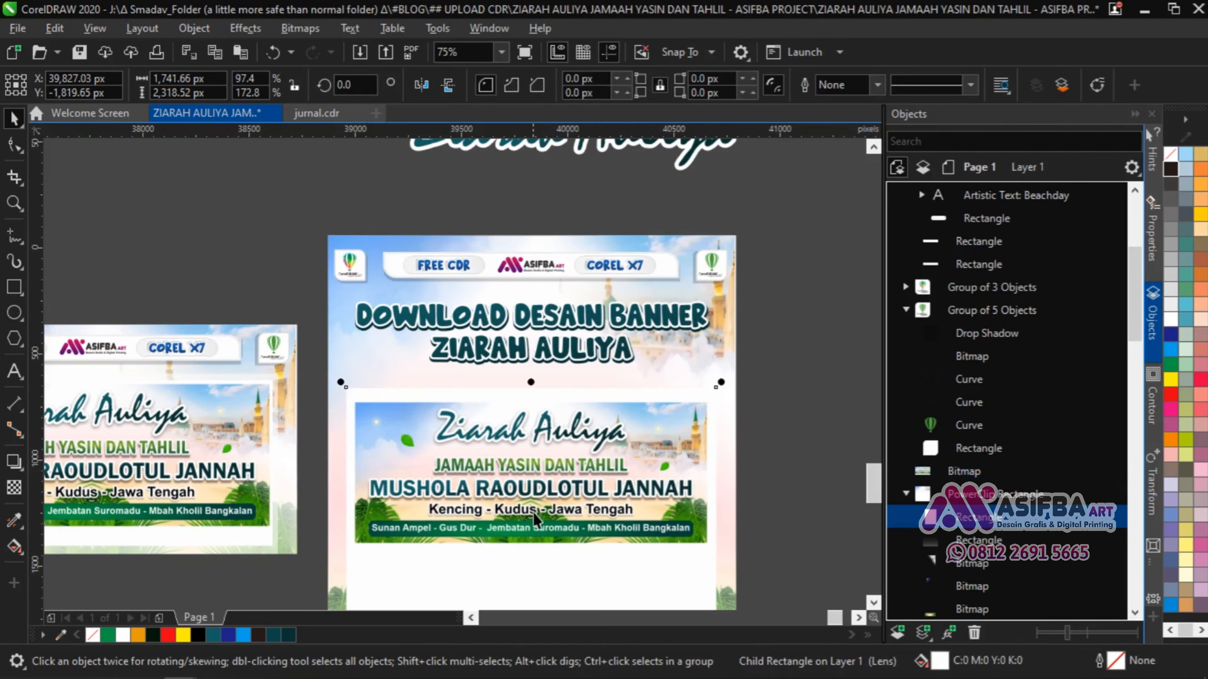
scroll(516, 414, down, 1)
scroll(527, 509, up, 1)
drag(521, 541, 523, 531)
drag(506, 379, 505, 371)
click(748, 442)
scroll(506, 334, down, 1)
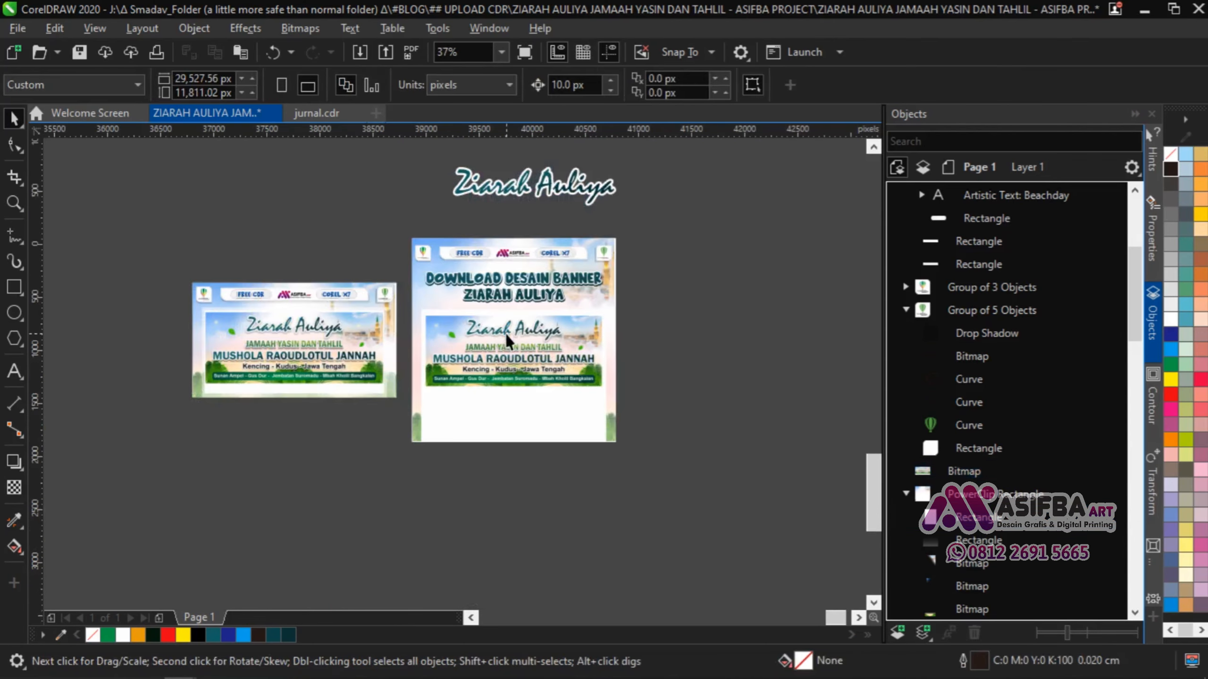
Change the spare "Ziarah Auliya" text's font to BIMBEY and move it into the blank white area beneath the banner preview.
scroll(506, 334, up, 1)
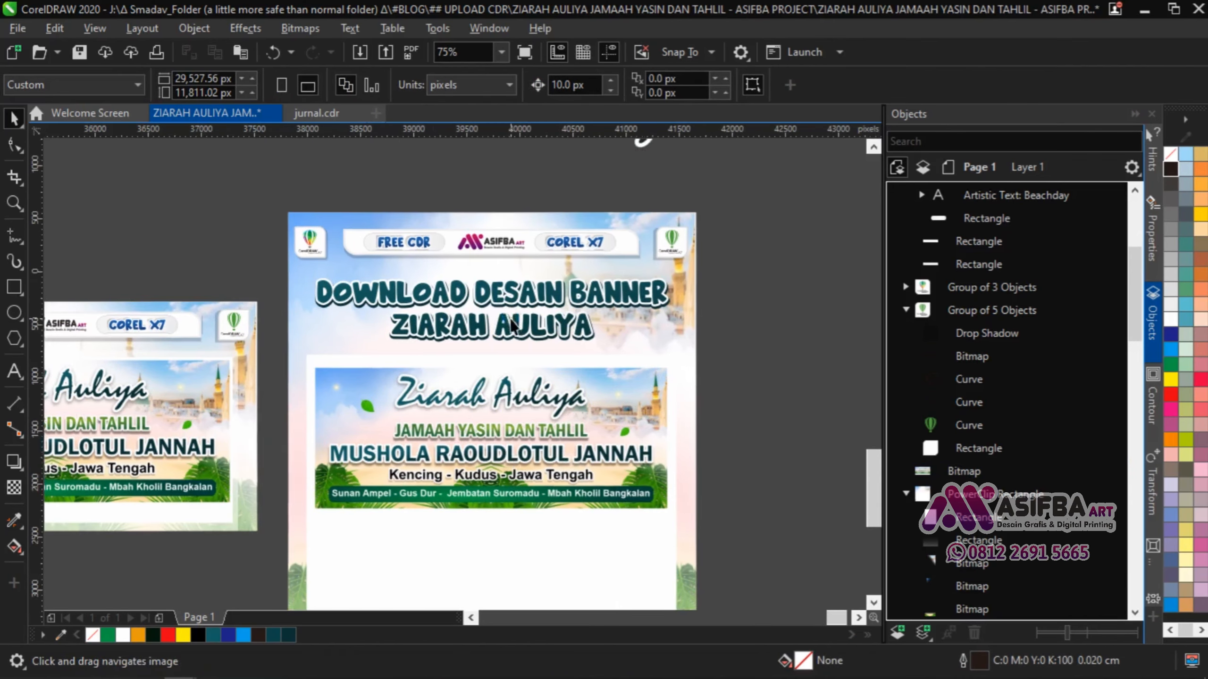
scroll(507, 343, down, 1)
click(560, 218)
click(615, 85)
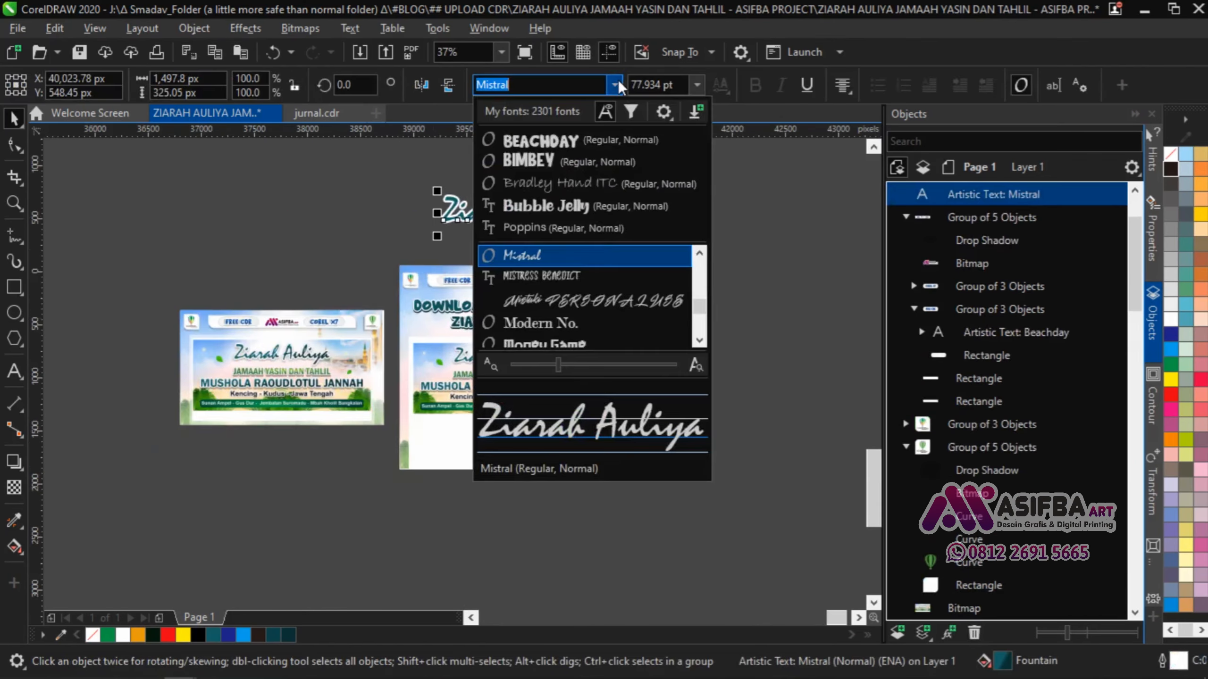
click(589, 190)
drag(558, 227, 534, 438)
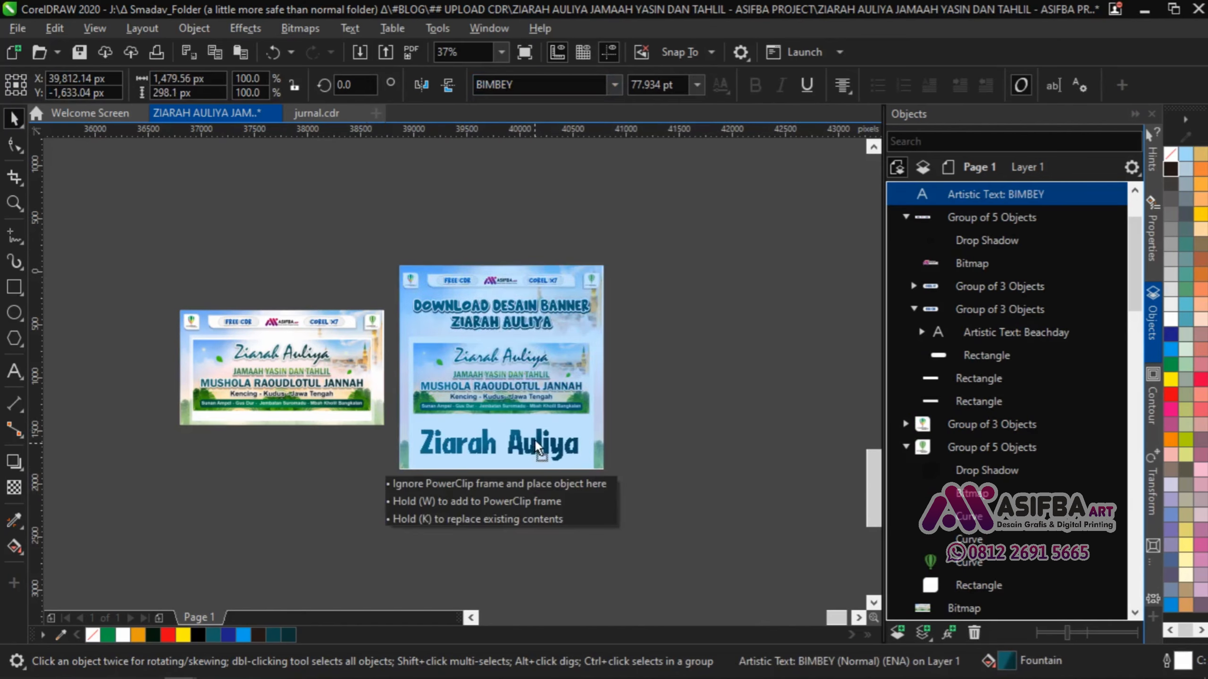
Sample the dark green (#004136) from the banner's destination strip and fill the lower "Ziarah Auliya" text with it.
scroll(534, 439, up, 2)
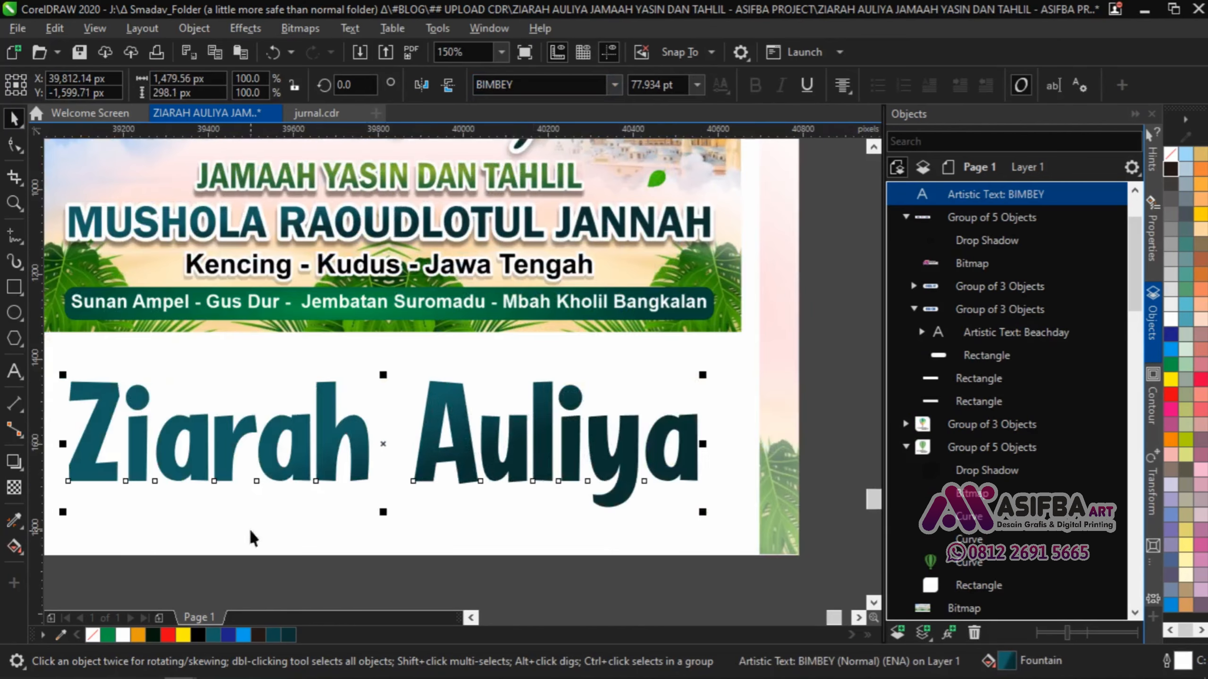
click(11, 520)
click(54, 518)
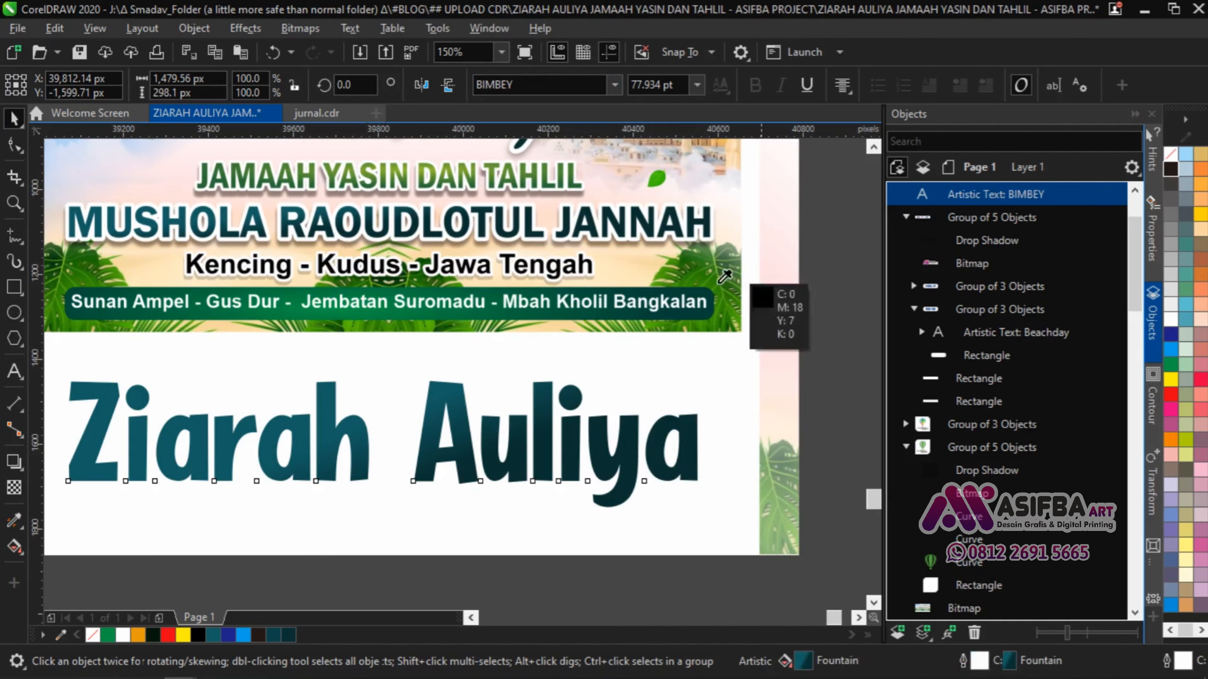
click(709, 295)
click(446, 405)
scroll(456, 399, down, 1)
key(space)
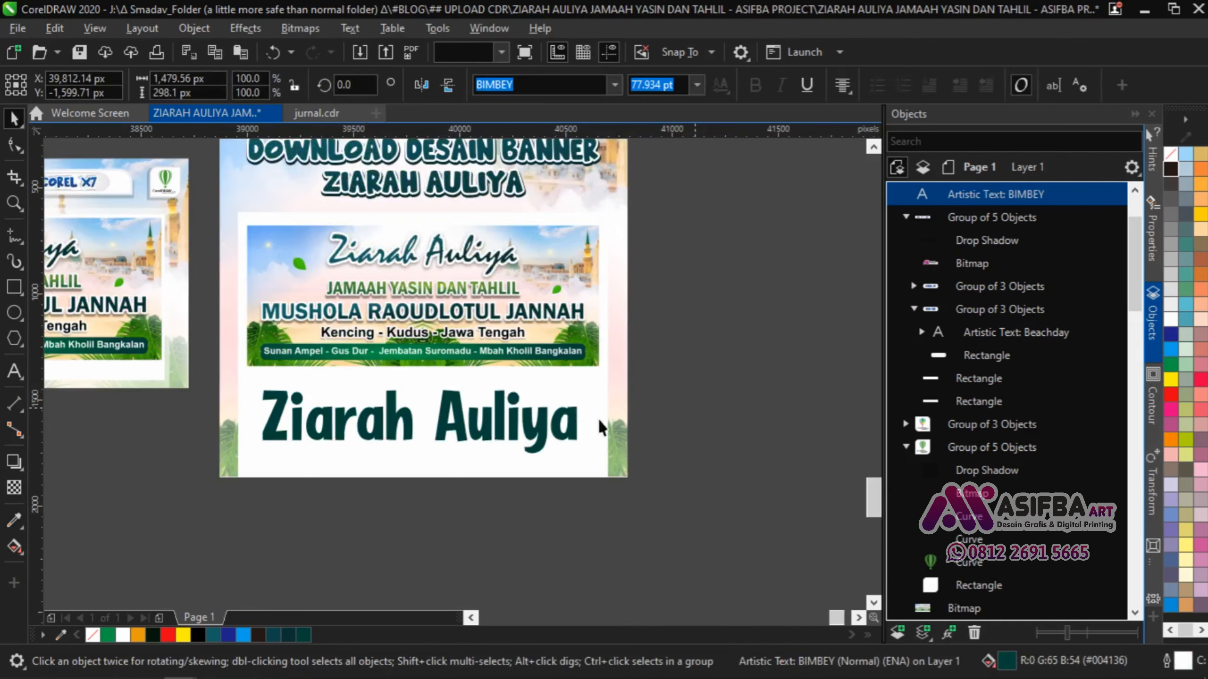
Replace the lower text's wording with "File Editable".
click(598, 418)
double_click(463, 420)
key(ctrl+a)
key(BackSpace)
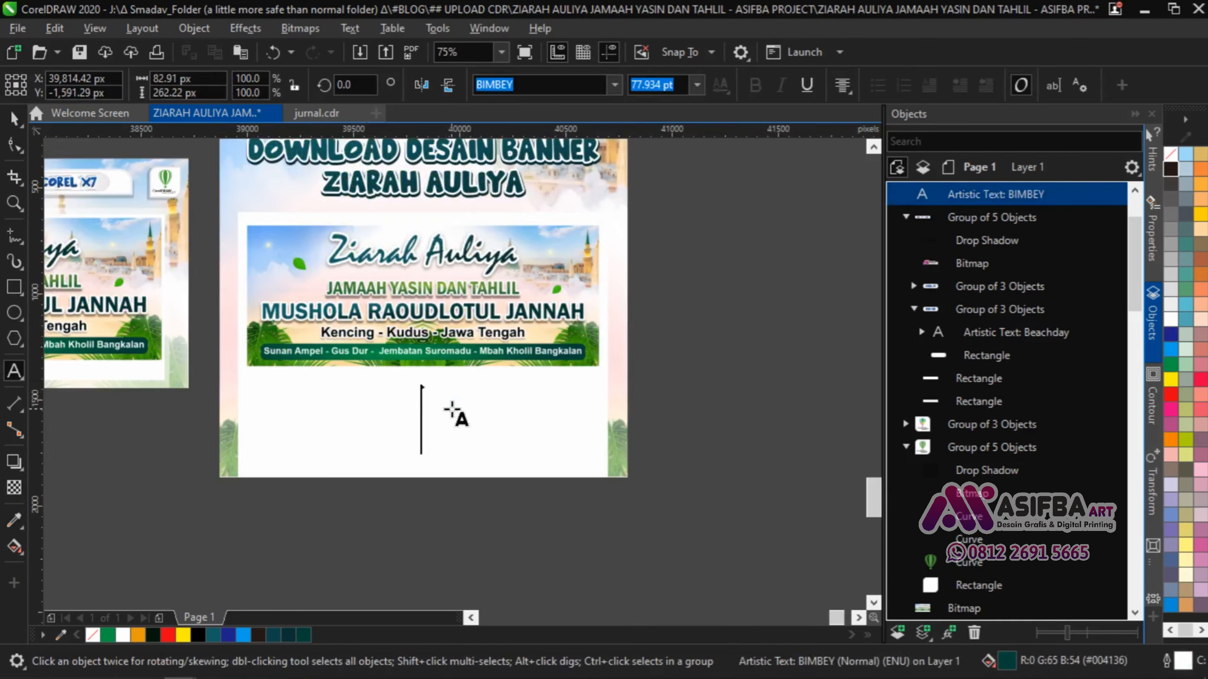
text(File Editable)
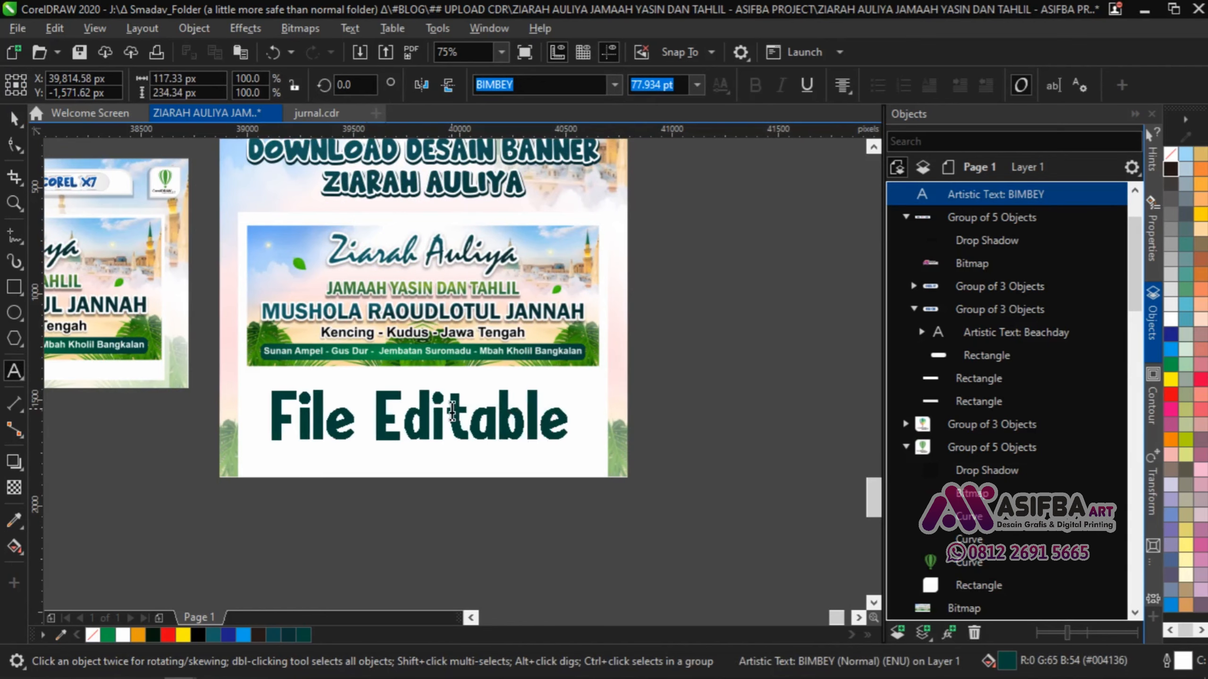
Extend the caption to "File Editable di CorelDRAW" and shrink it to fit inside the white area below the banner.
text( di CorelDRAW)
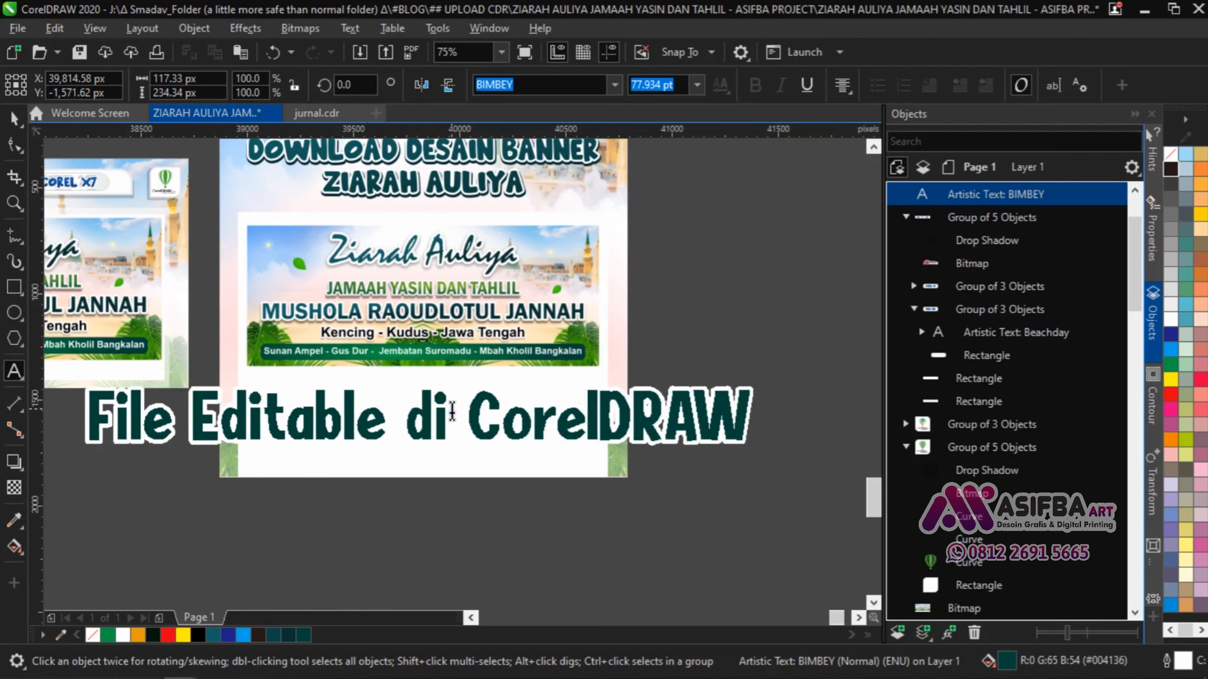
key(ctrl+space)
drag(756, 448, 741, 436)
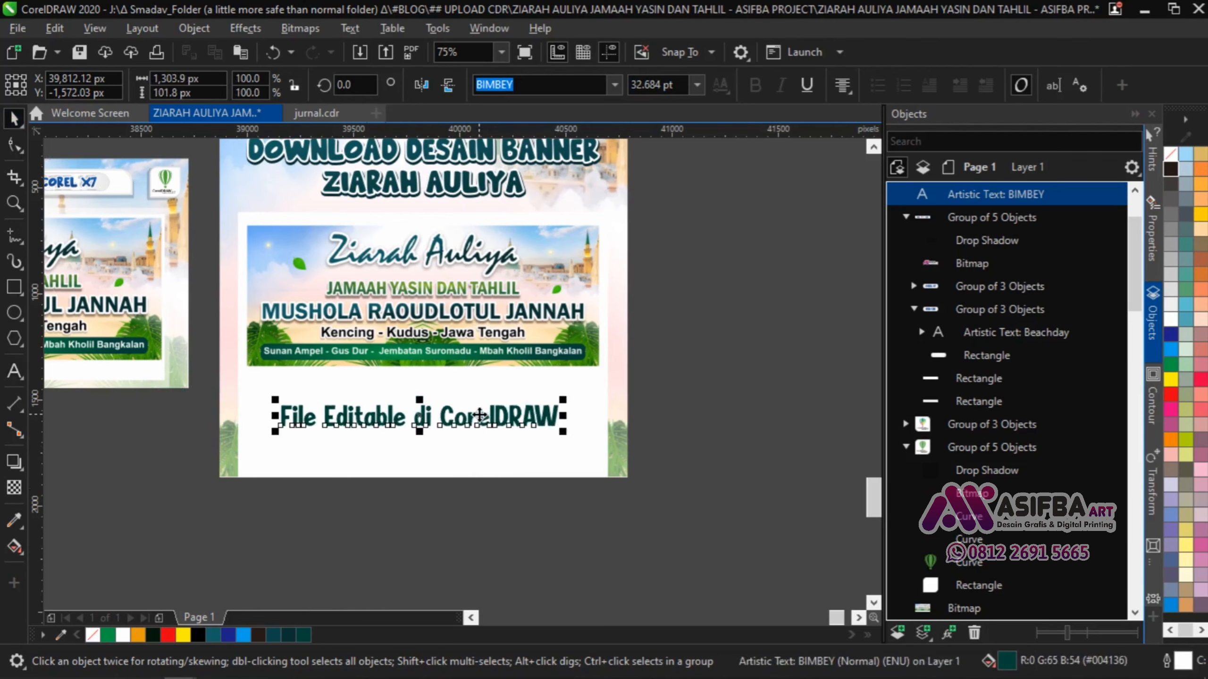
Duplicate the caption directly below itself as a red line reading "100 % GRATISS !!!".
scroll(478, 415, up, 1)
drag(460, 439, 434, 496)
right_click(434, 496)
double_click(434, 498)
key(ctrl+a)
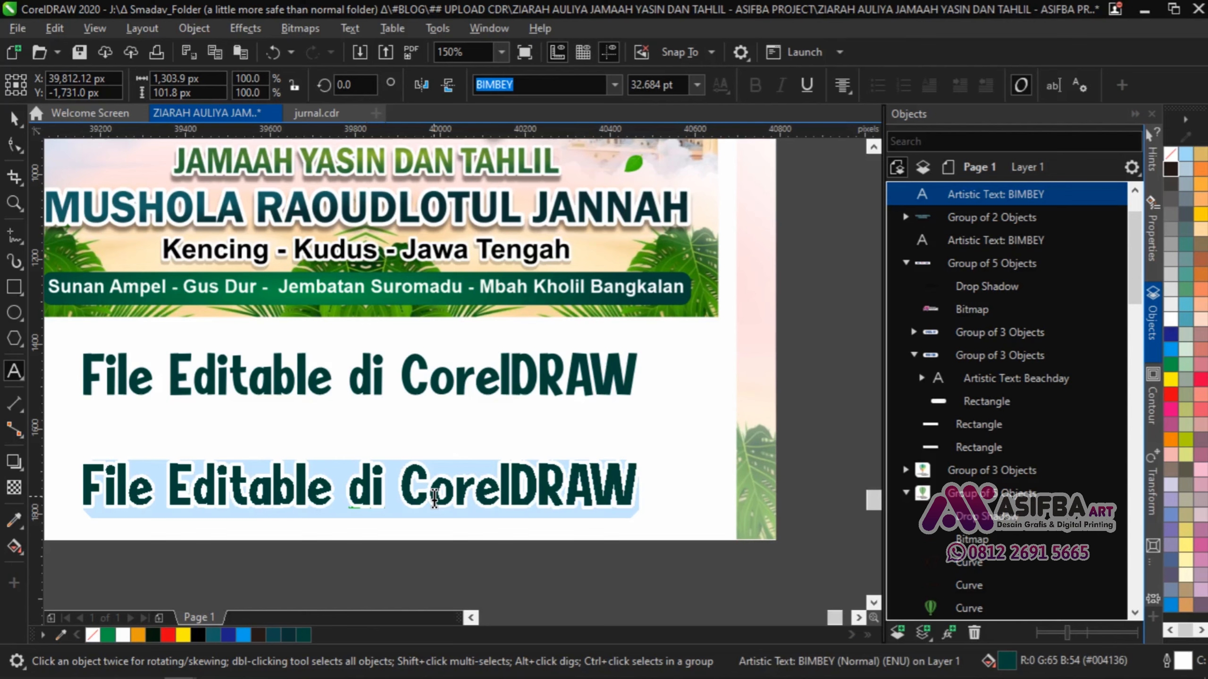
text(100 %)
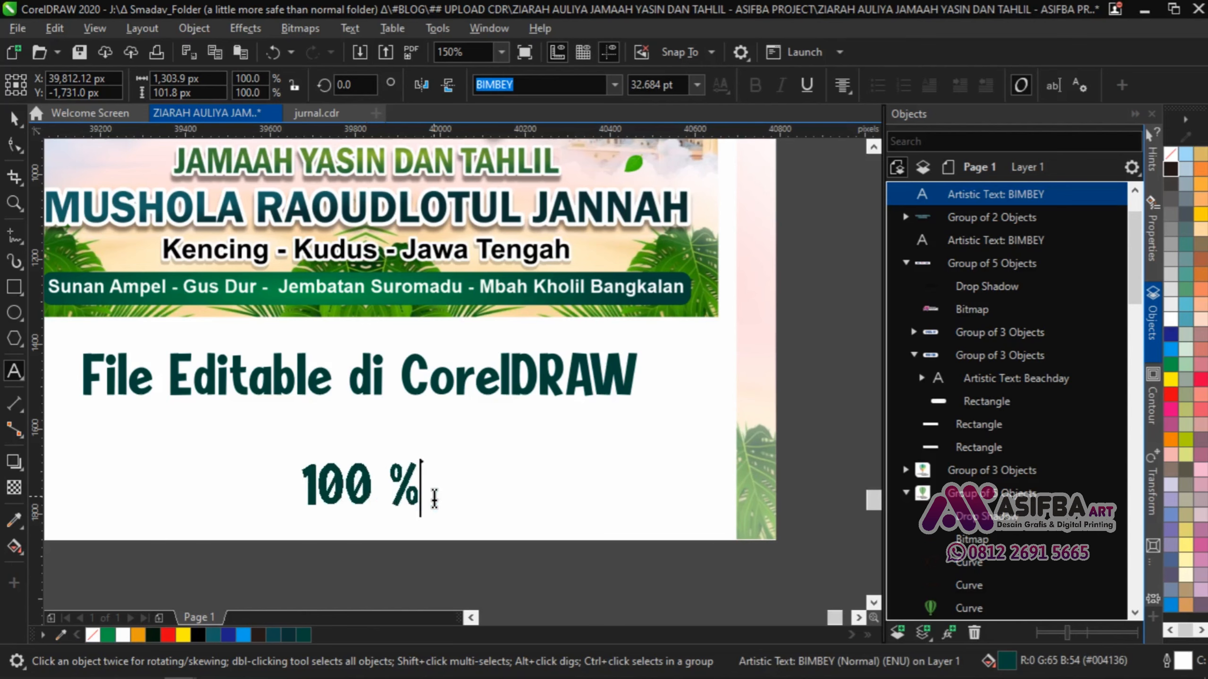
text( GRATISS !!!)
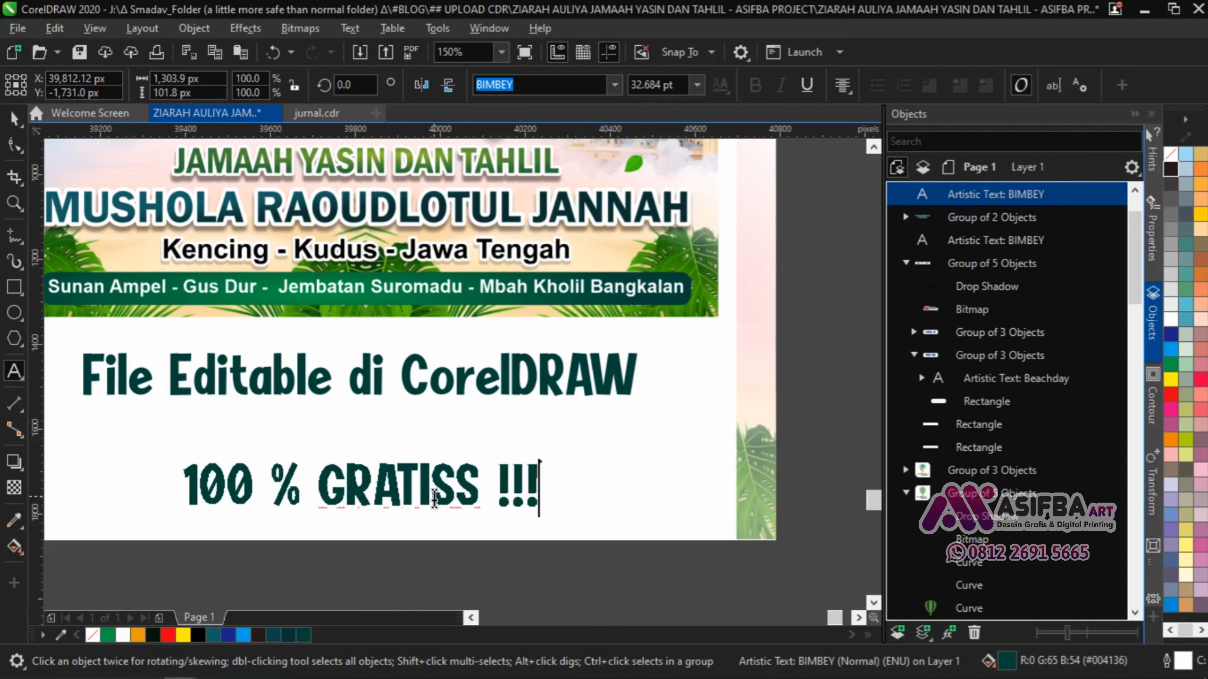
key(ctrl+space)
click(1170, 395)
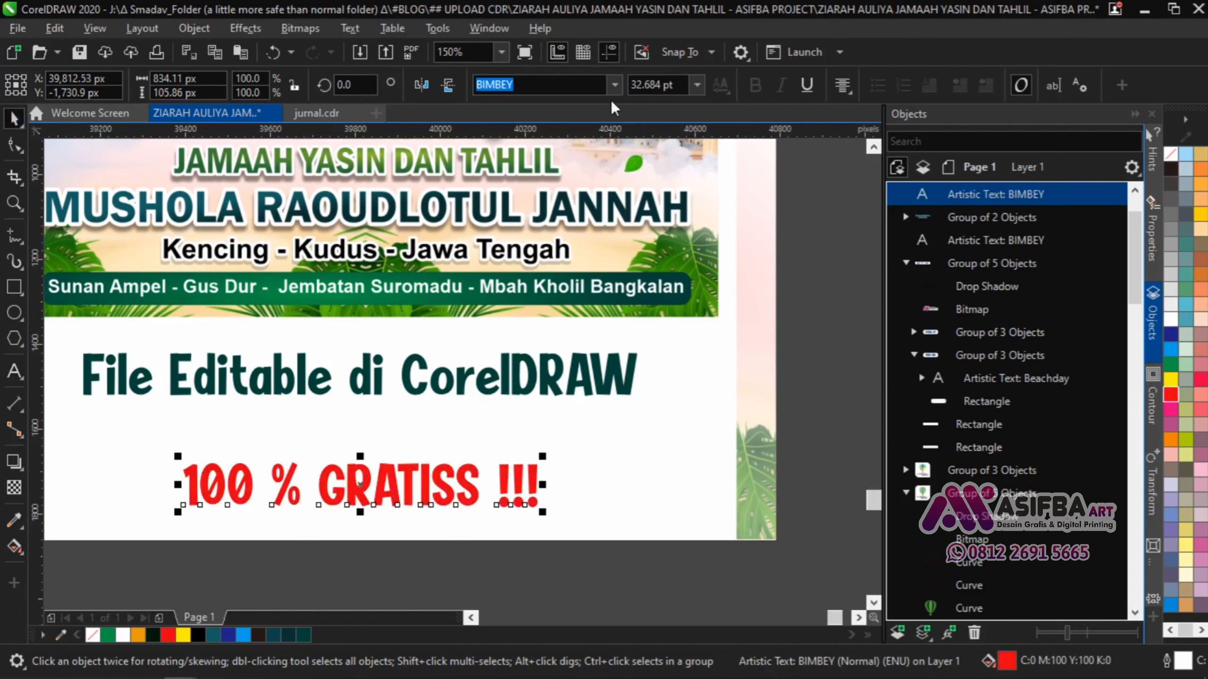
click(614, 84)
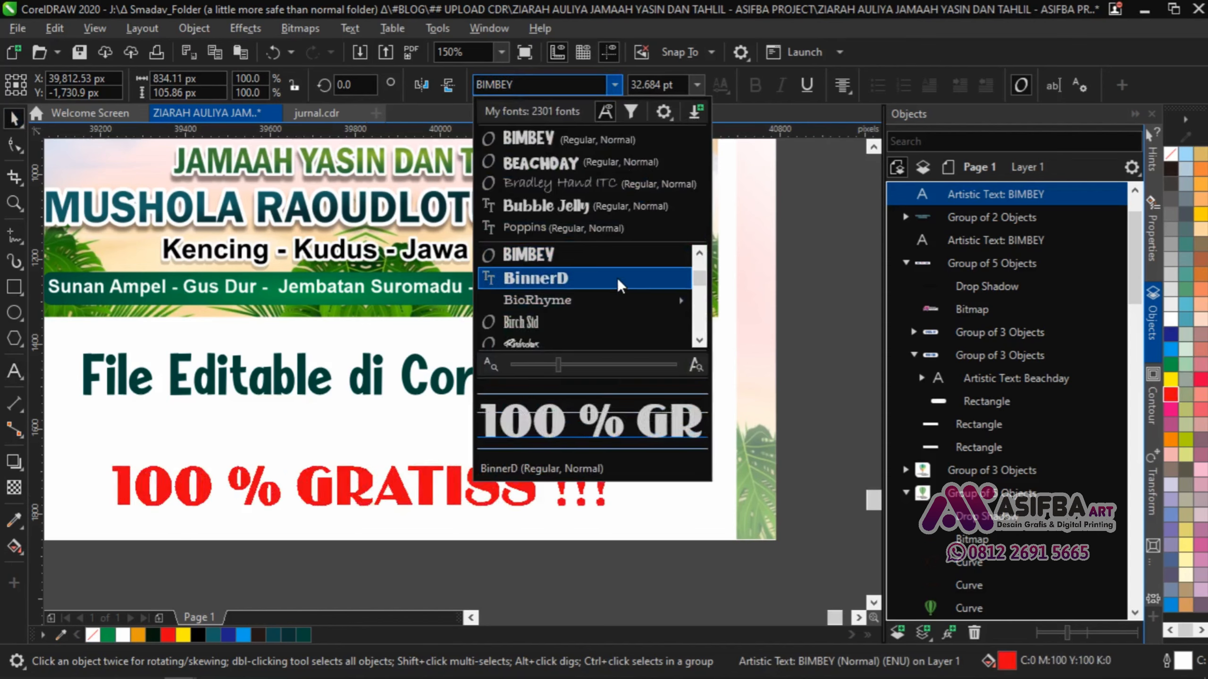
scroll(699, 340, down, 3)
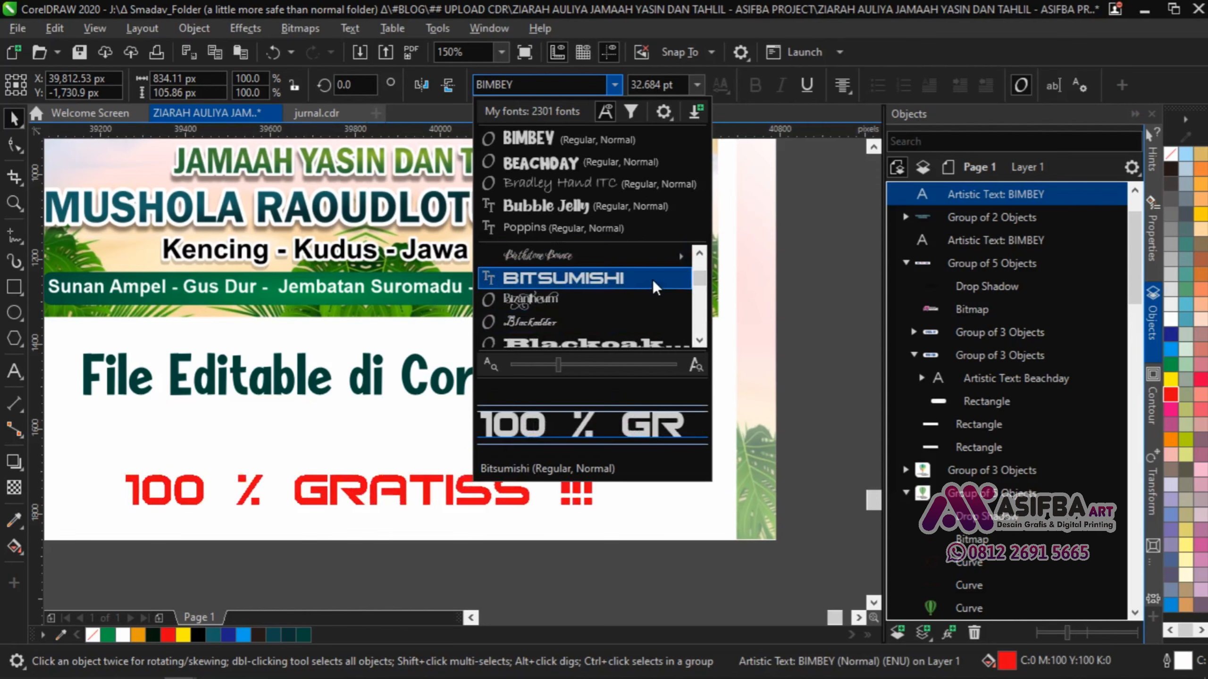
scroll(702, 340, down, 2)
scroll(702, 340, down, 4)
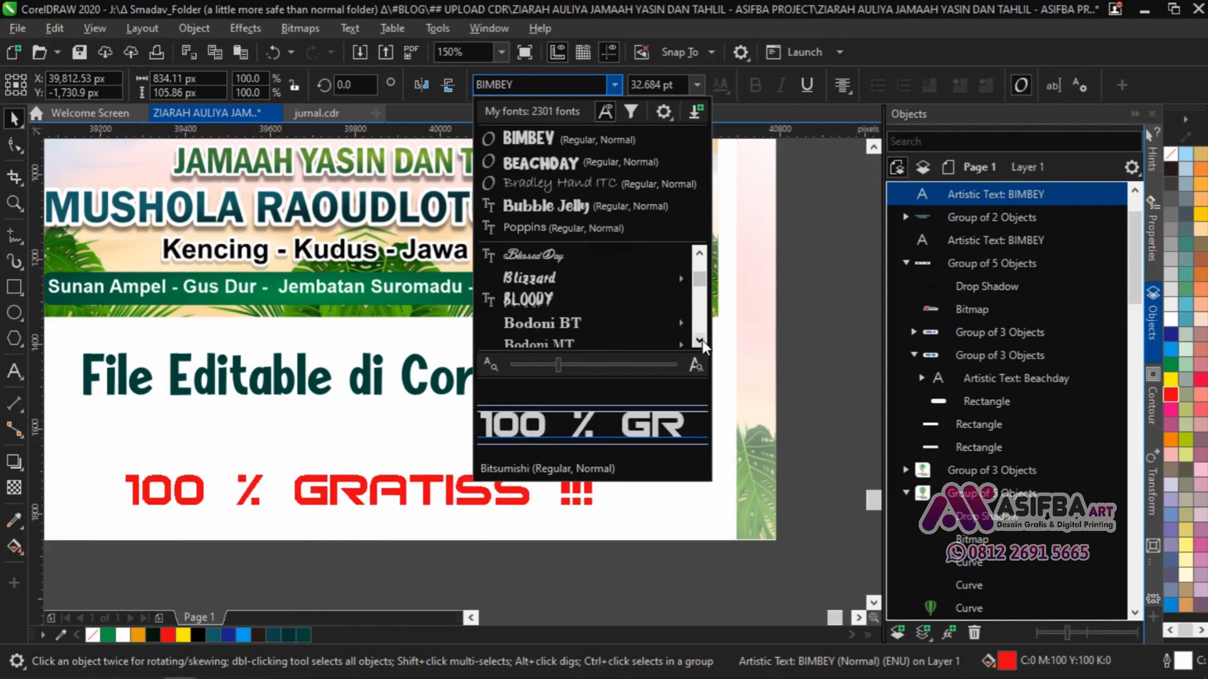
scroll(699, 341, down, 3)
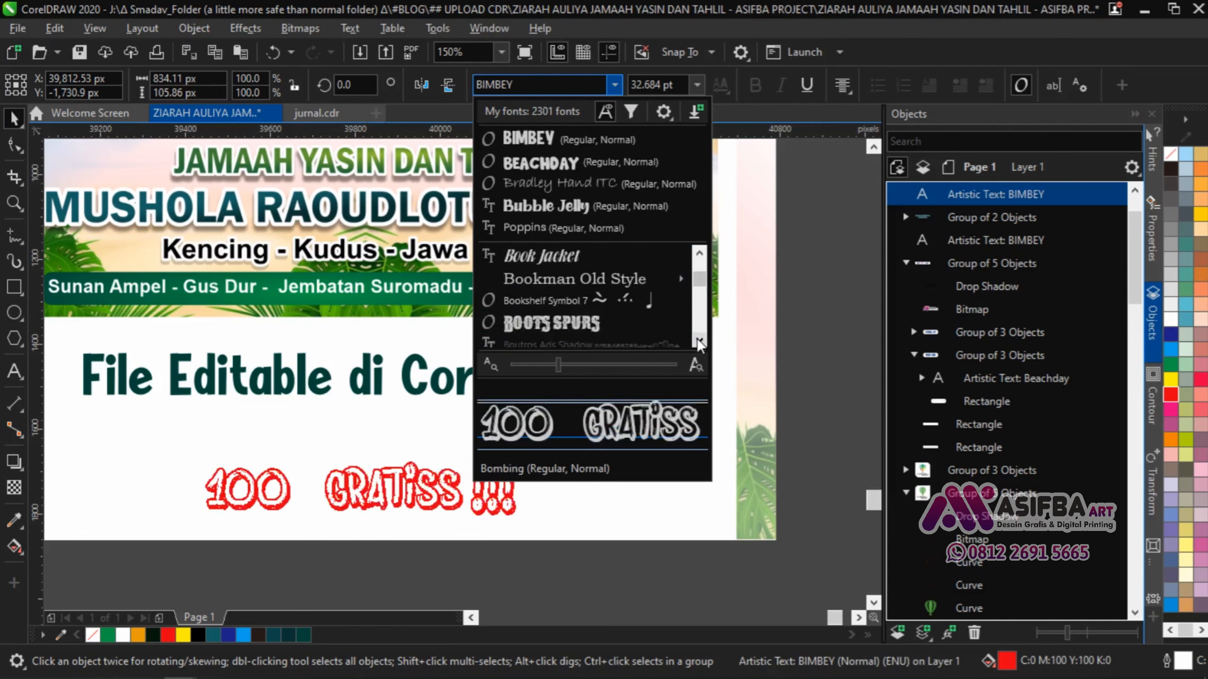
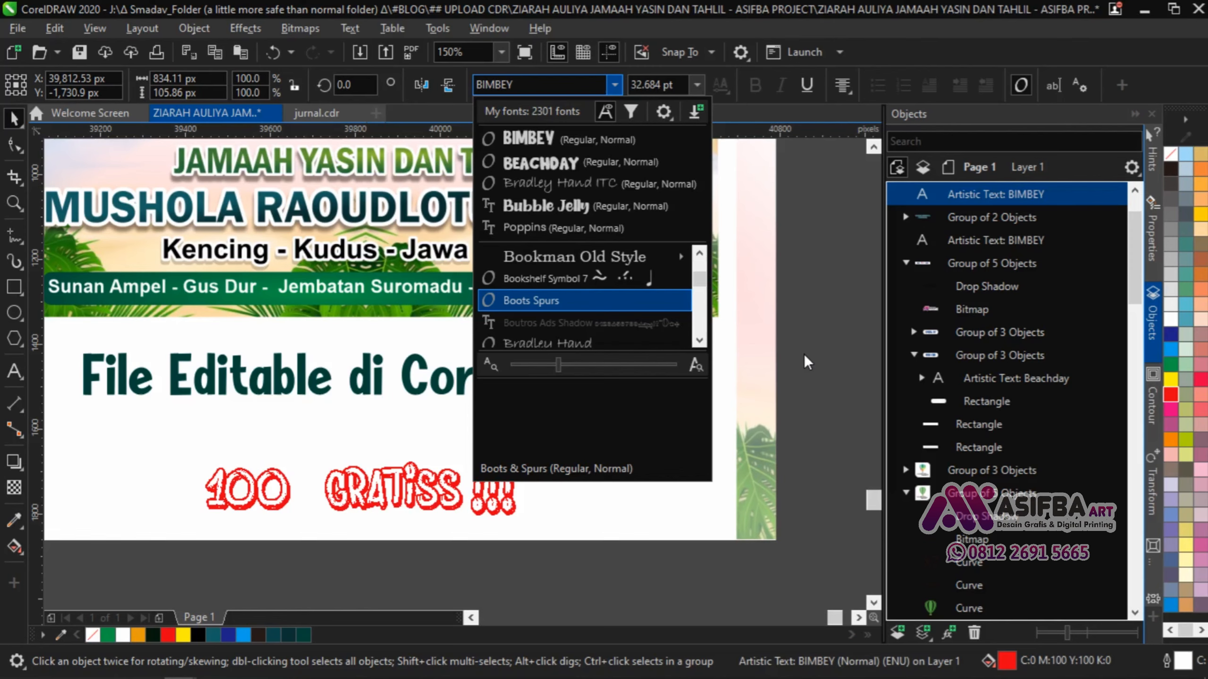
key(Escape)
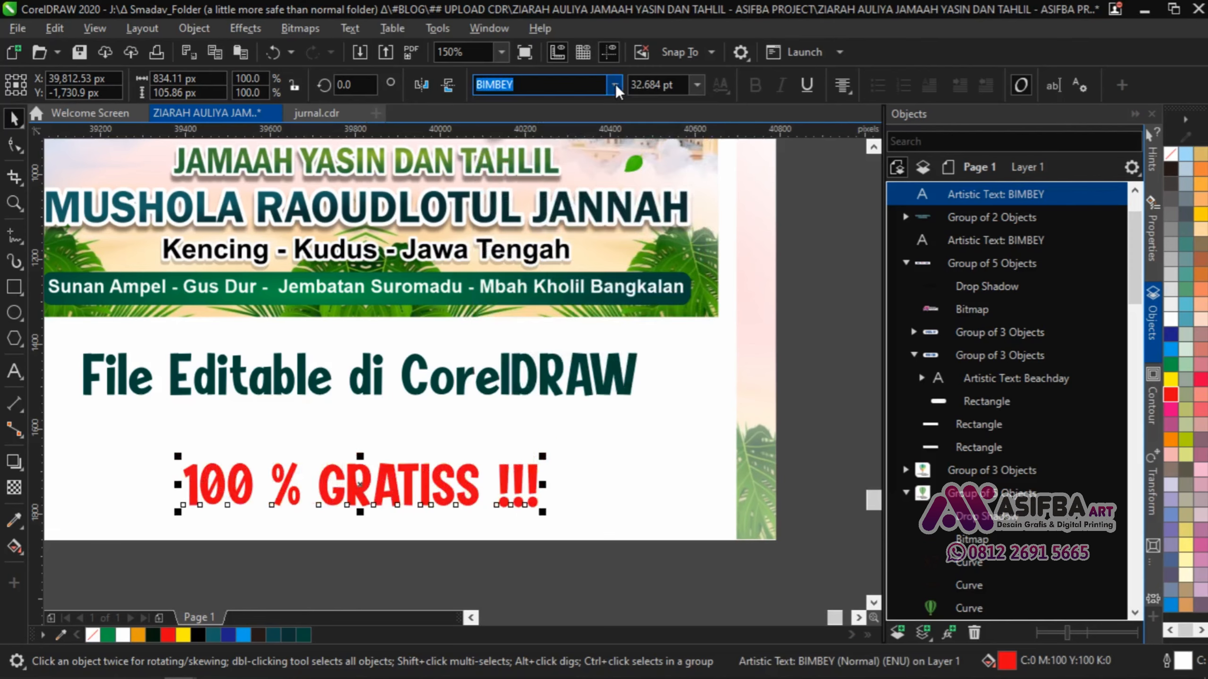
Set the red "100 % GRATISS !!!" line's font to Beachday and centre it horizontally on the square background.
click(615, 84)
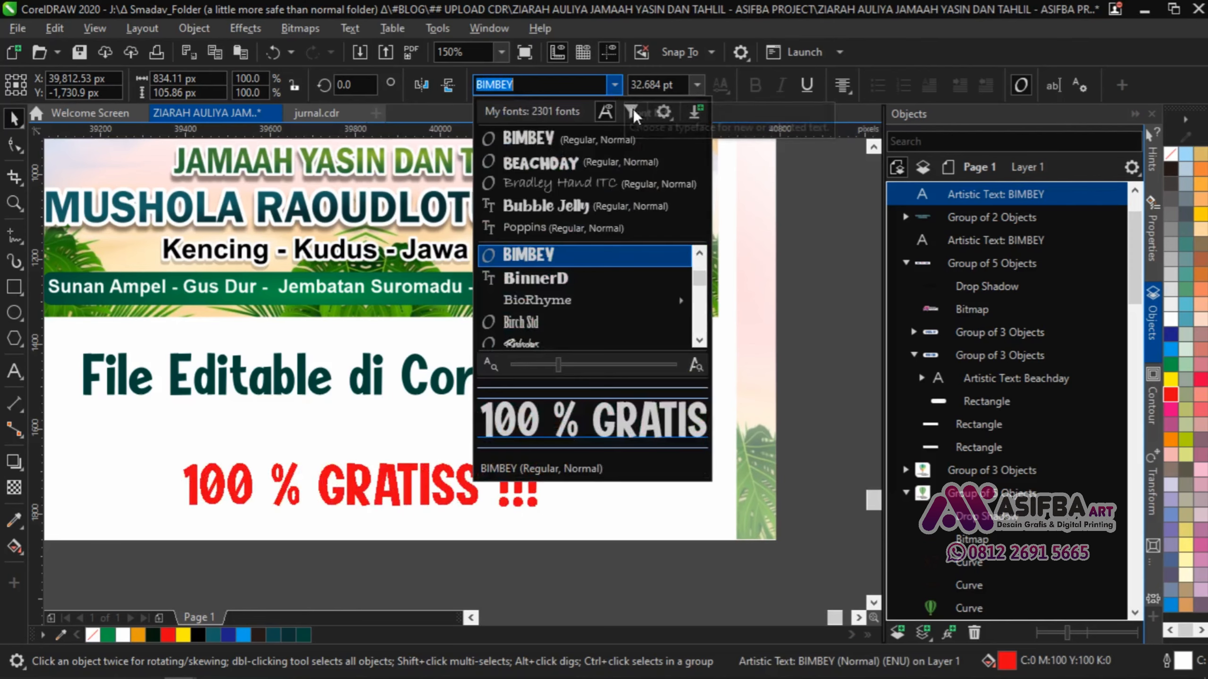
click(596, 162)
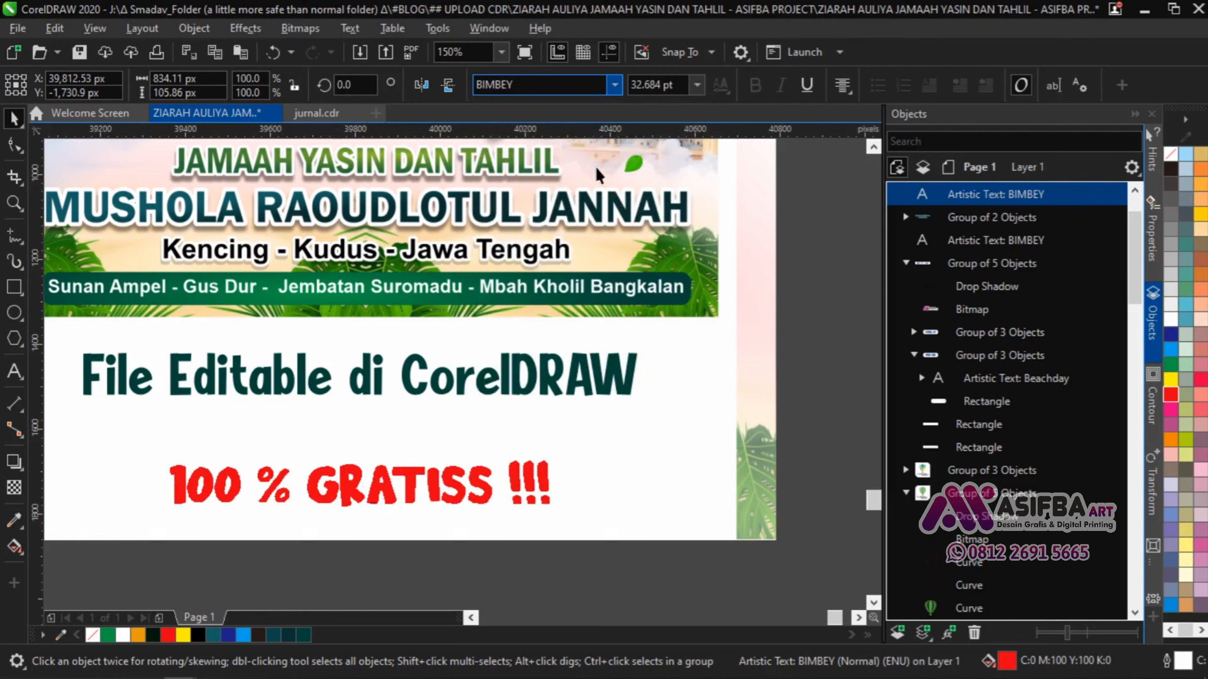
shift+click(593, 489)
key(c)
click(555, 566)
Move the "File Editable di CorelDRAW" caption slightly down, closer to the red line.
drag(325, 356, 594, 454)
scroll(531, 427, down, 1)
click(582, 447)
scroll(582, 448, up, 1)
scroll(569, 466, down, 1)
click(637, 499)
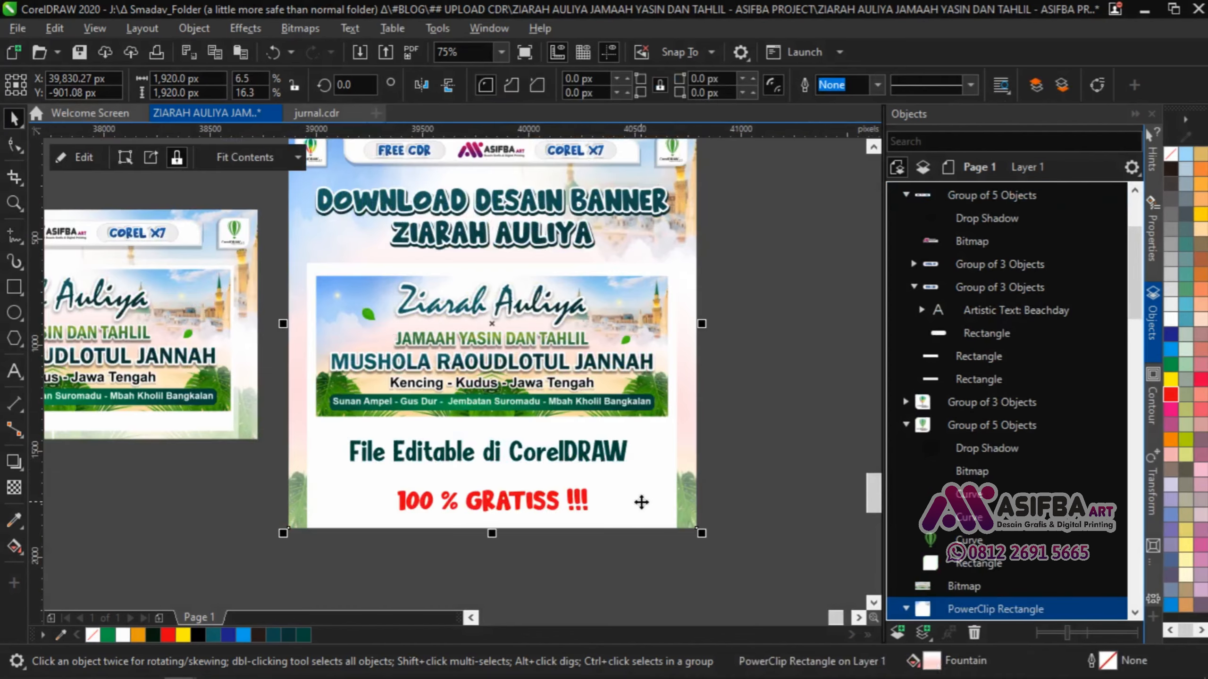
click(763, 474)
scroll(628, 394, down, 1)
scroll(628, 393, up, 1)
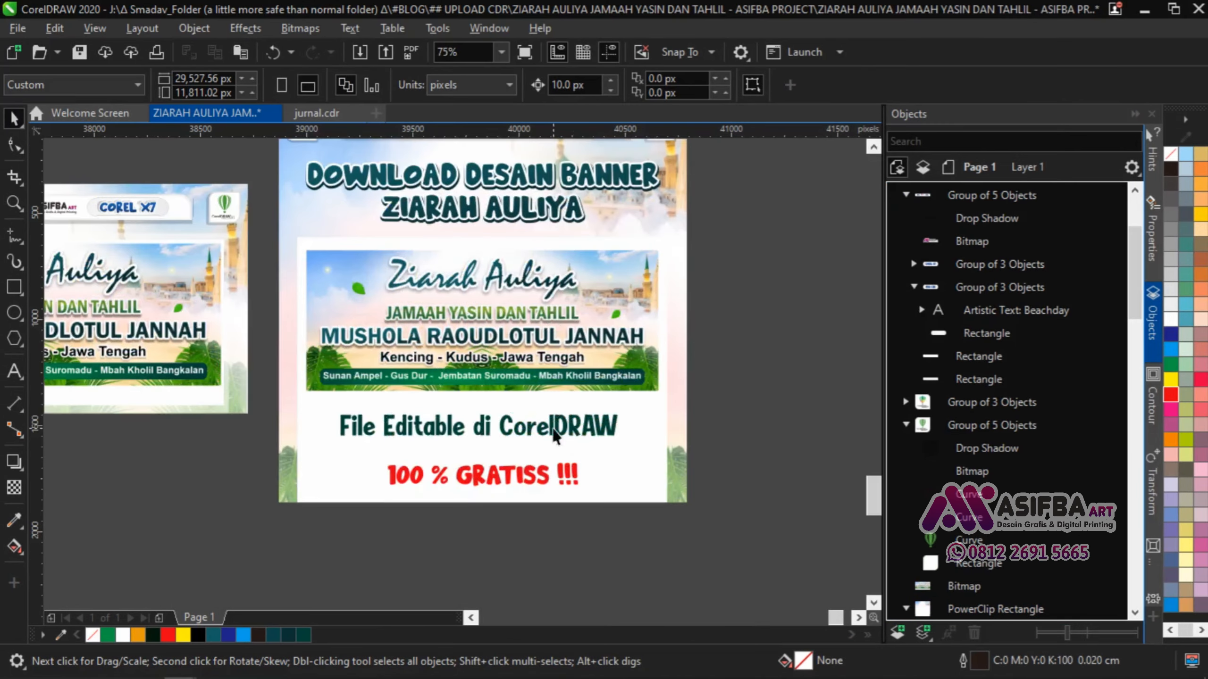
Add a preset drop shadow with opacity 22 and feathering 2 to the green caption, offset about 10 px right and 8 px down.
click(554, 437)
click(19, 467)
click(43, 462)
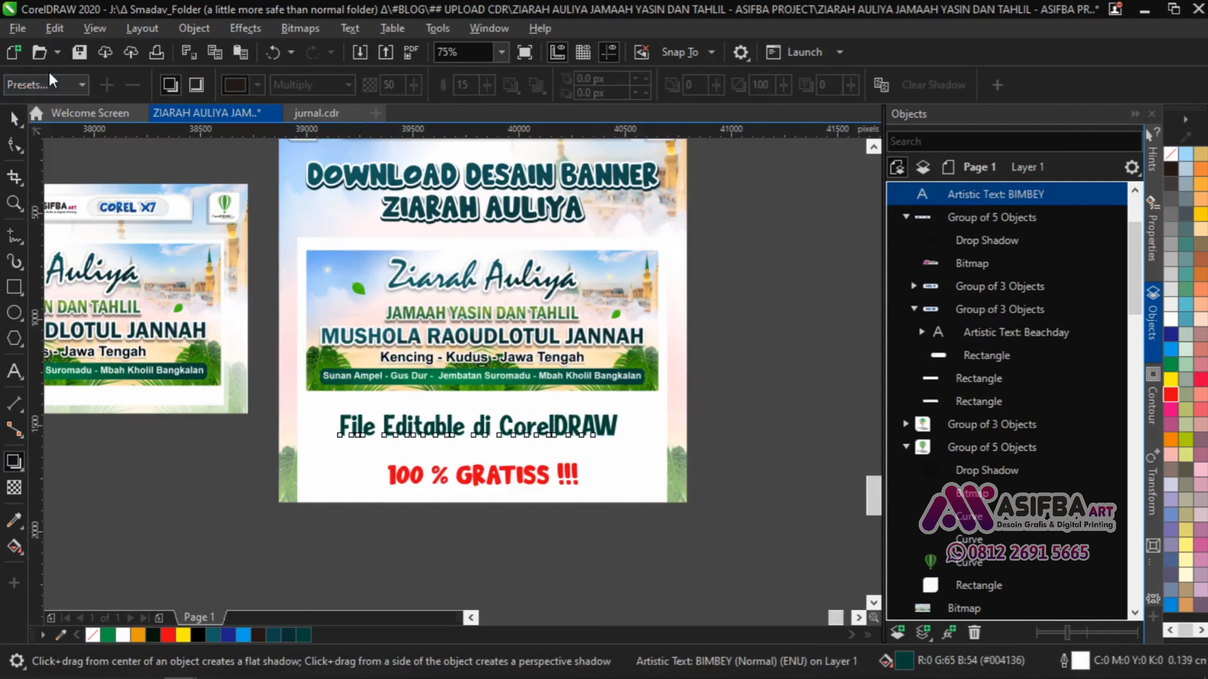
click(48, 84)
click(61, 122)
scroll(515, 461, up, 1)
drag(561, 496, 439, 387)
scroll(480, 418, up, 2)
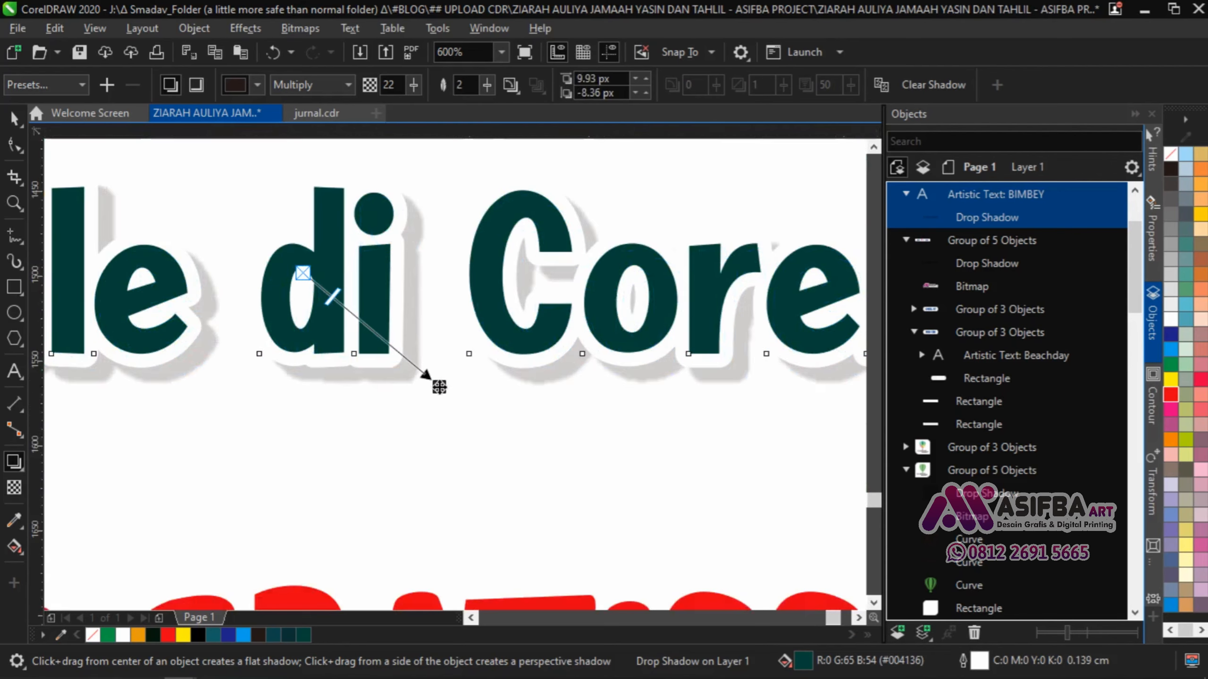
scroll(457, 504, down, 3)
Add the same preset drop shadow to the red "100 % GRATISS !!!" line, offset about 5 px right and 9 px down.
click(464, 512)
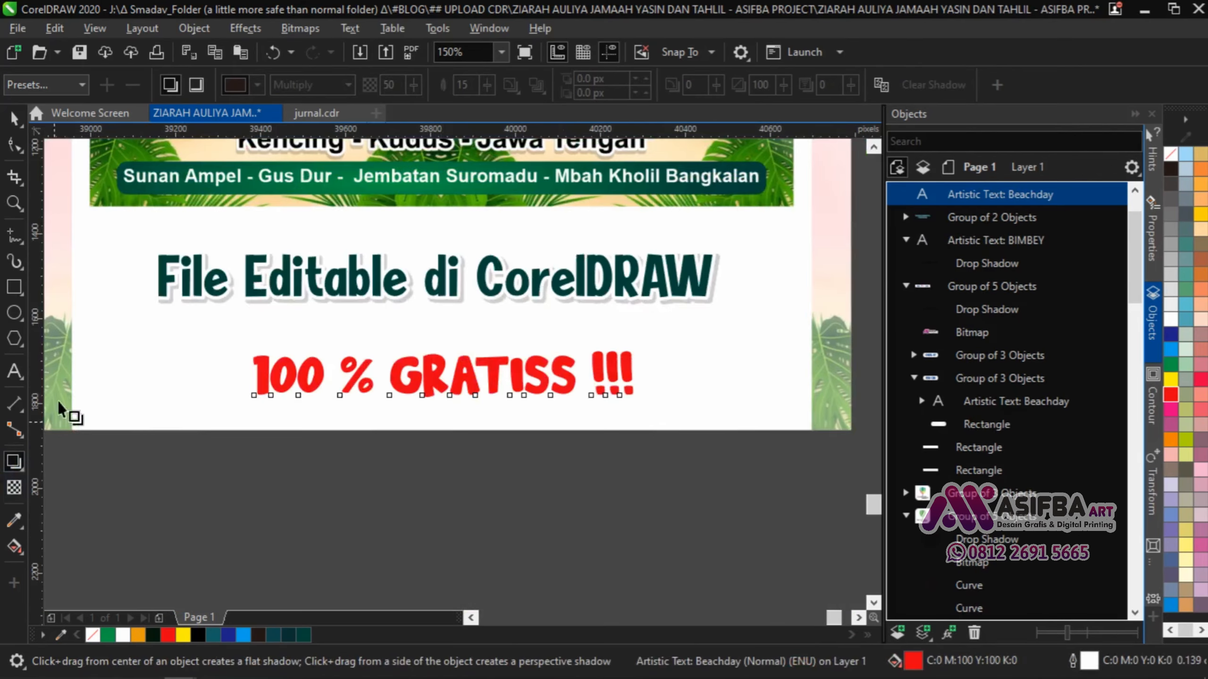
click(46, 84)
click(69, 121)
scroll(570, 441, up, 1)
drag(563, 532, 342, 364)
scroll(343, 366, up, 2)
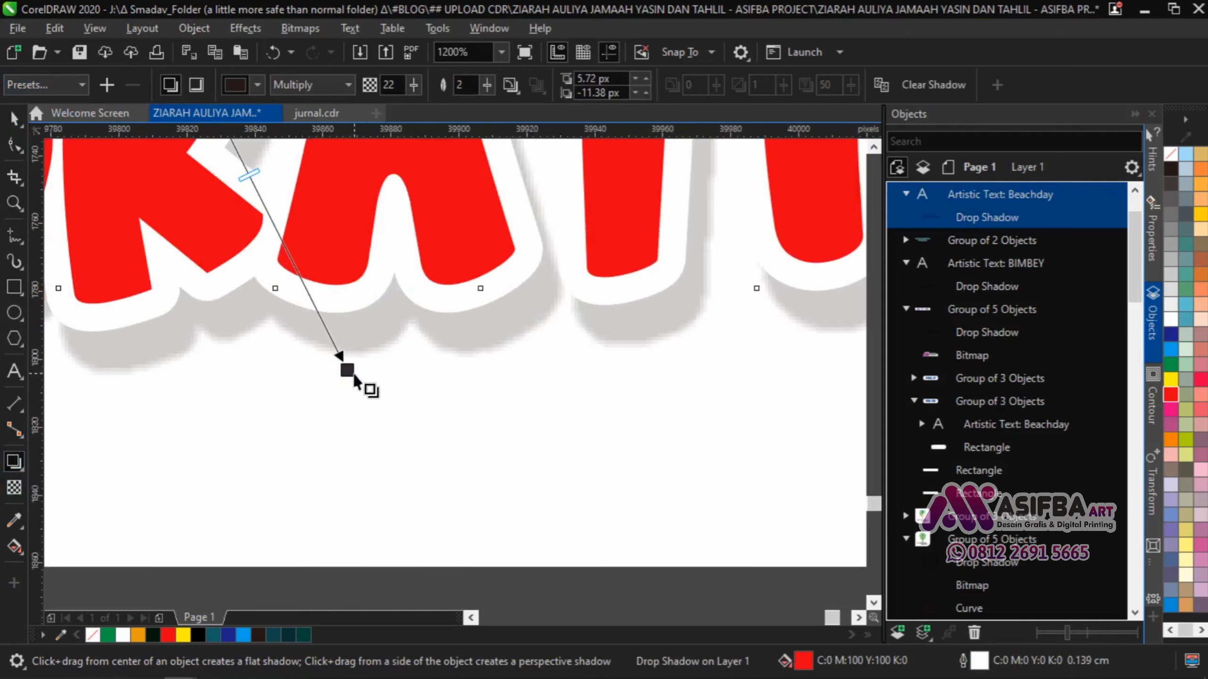
scroll(371, 358, down, 3)
key(space)
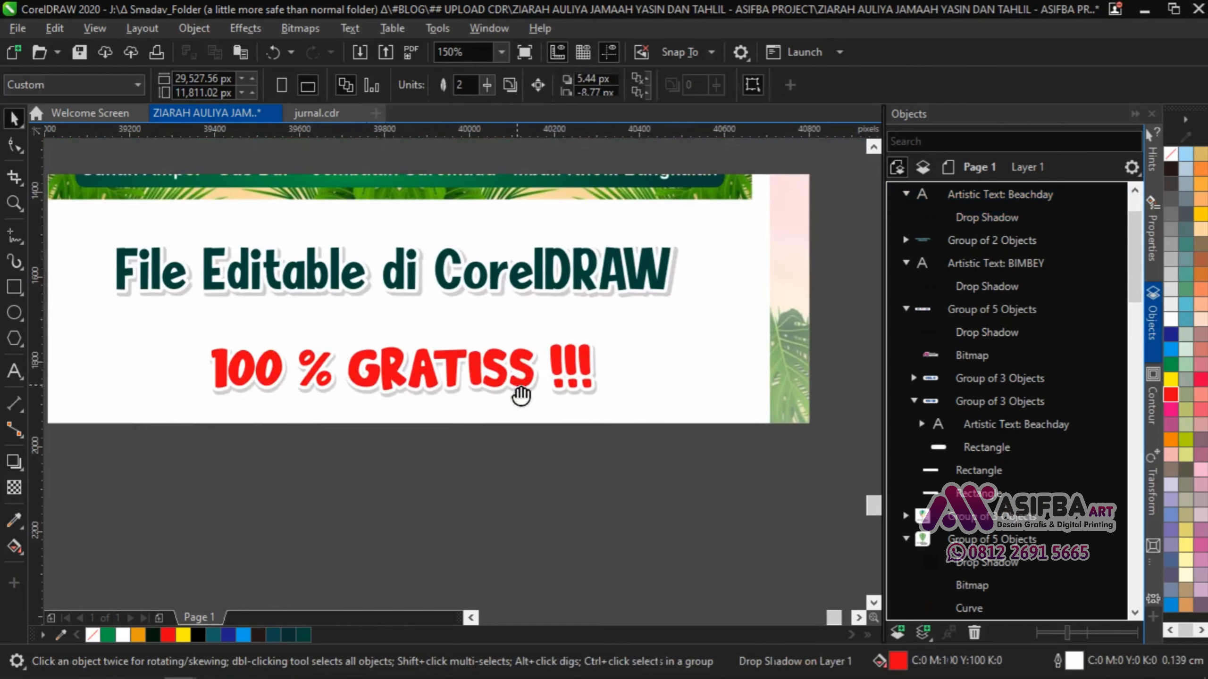
Move the red line slightly up toward the caption and recentre it horizontally on the square background.
drag(525, 379, 525, 364)
shift+click(649, 369)
key(c)
scroll(651, 382, down, 1)
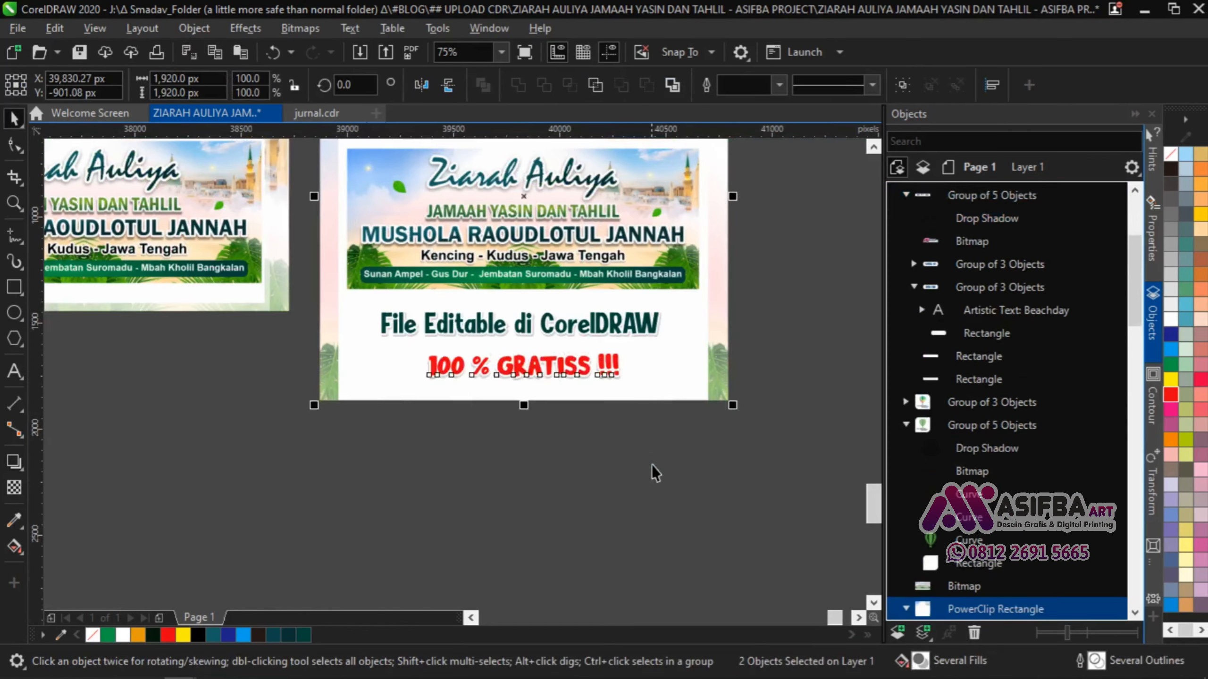
click(651, 464)
Save the document with the finished square preview.
scroll(553, 453, down, 1)
scroll(502, 272, up, 1)
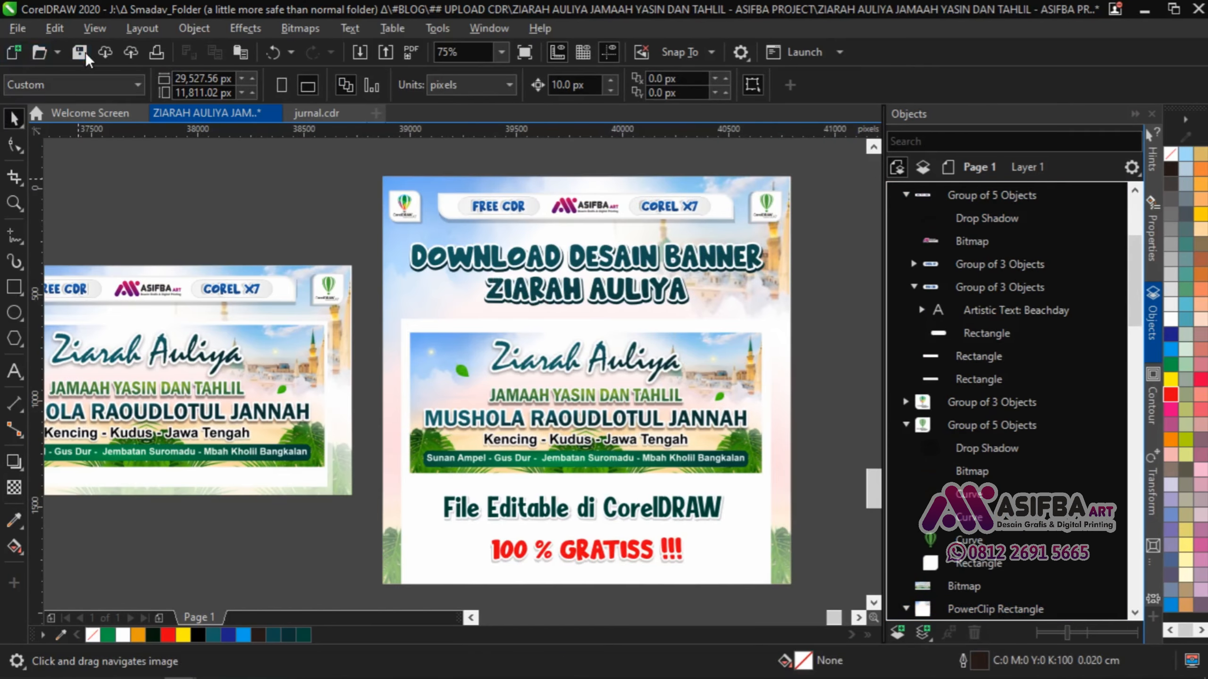
key(ctrl+s)
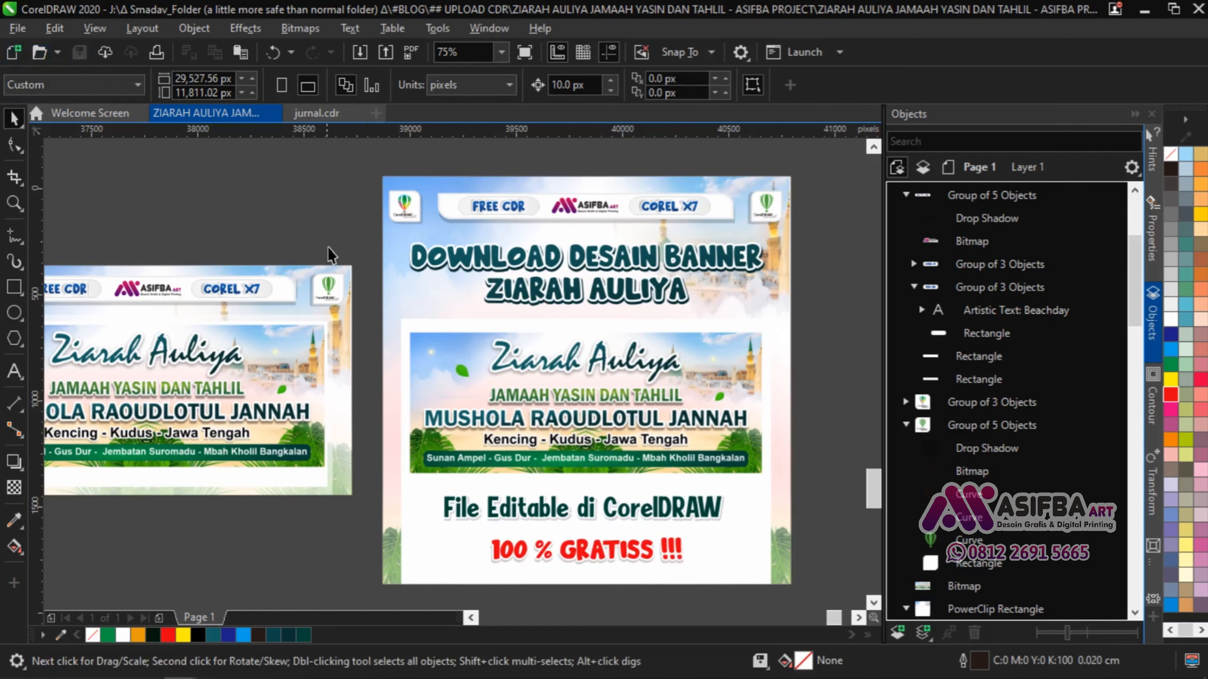
Frame the wide and square preview designs together and inspect them side by side in a full-screen preview.
scroll(327, 247, down, 1)
drag(285, 258, 509, 260)
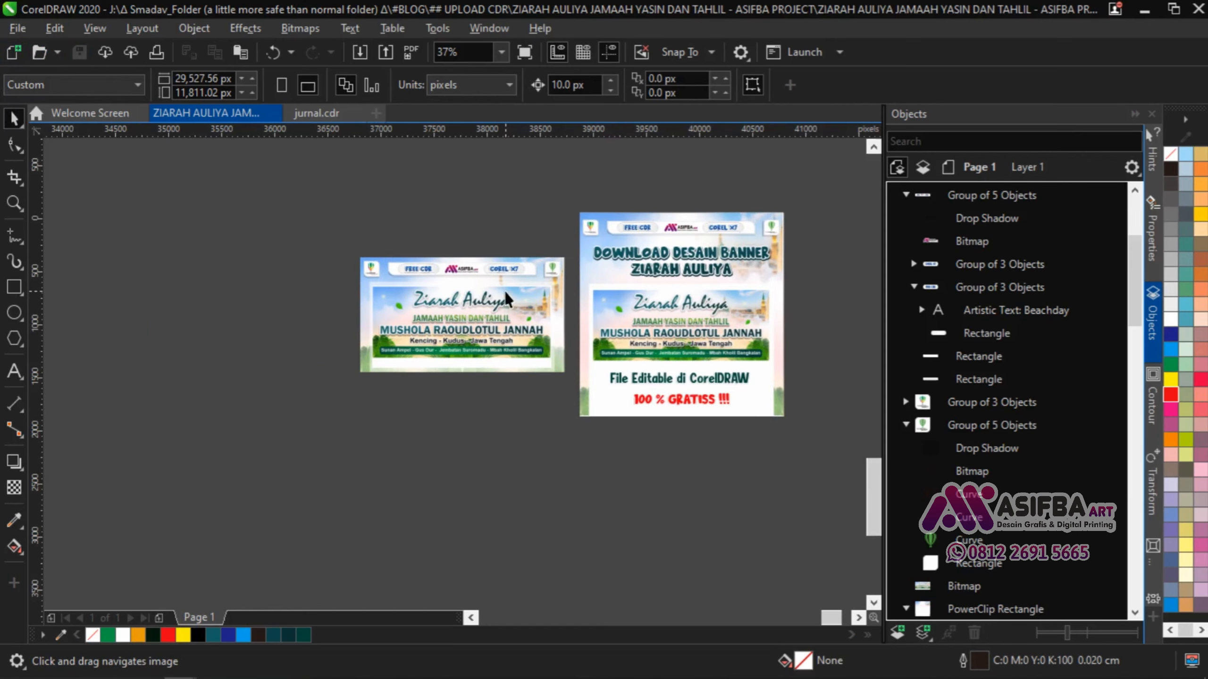
click(502, 52)
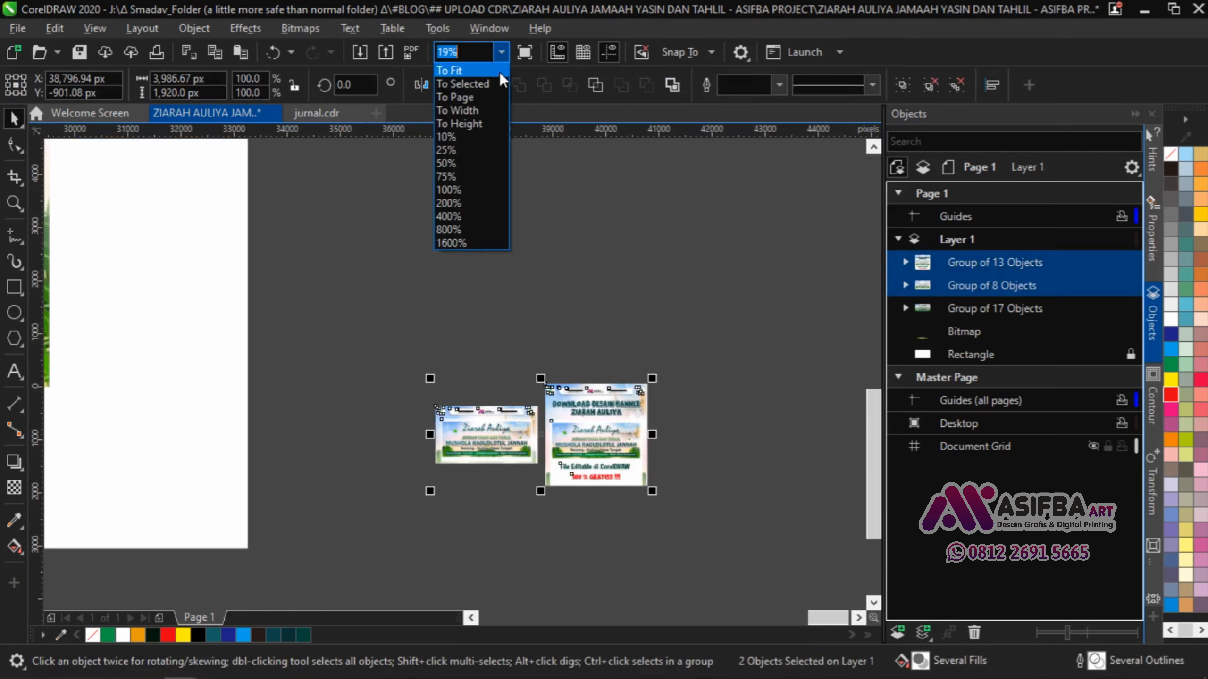
click(494, 86)
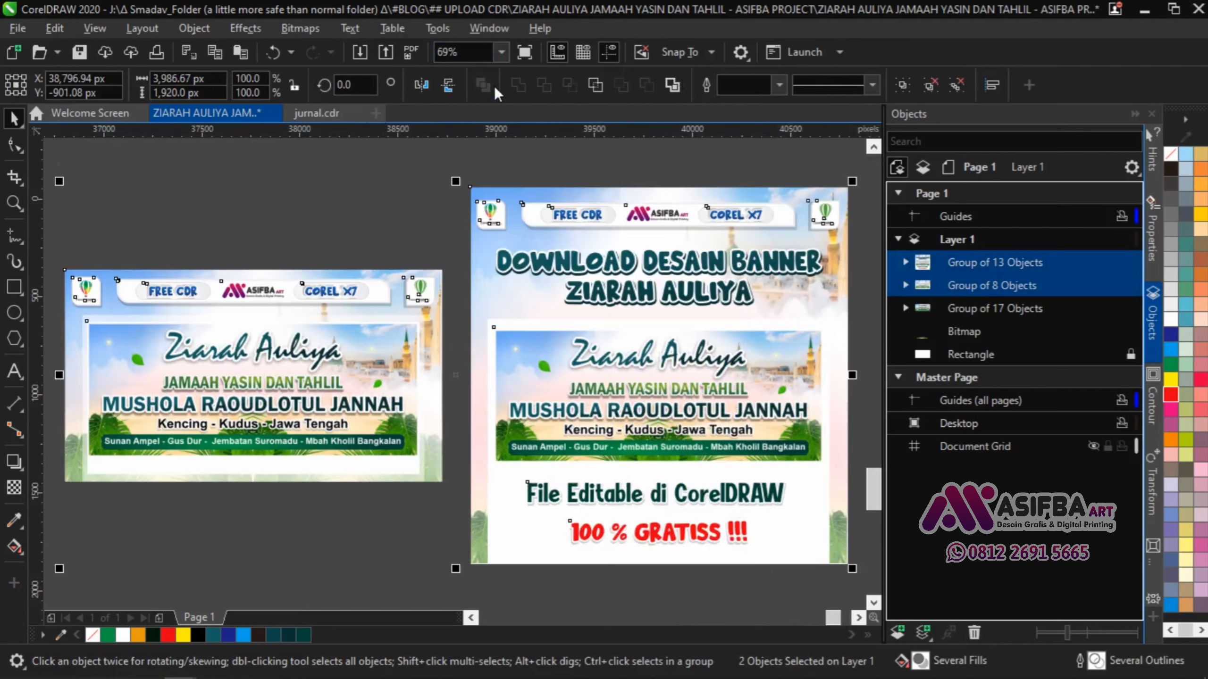
key(F9)
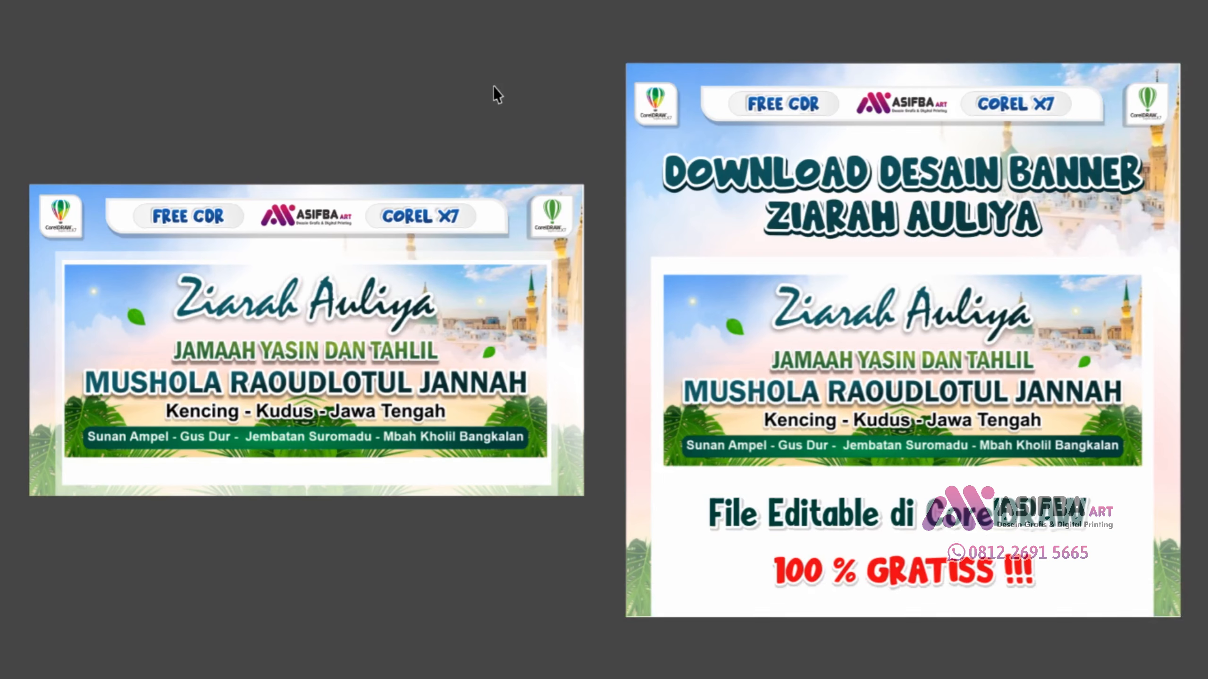
key(Escape)
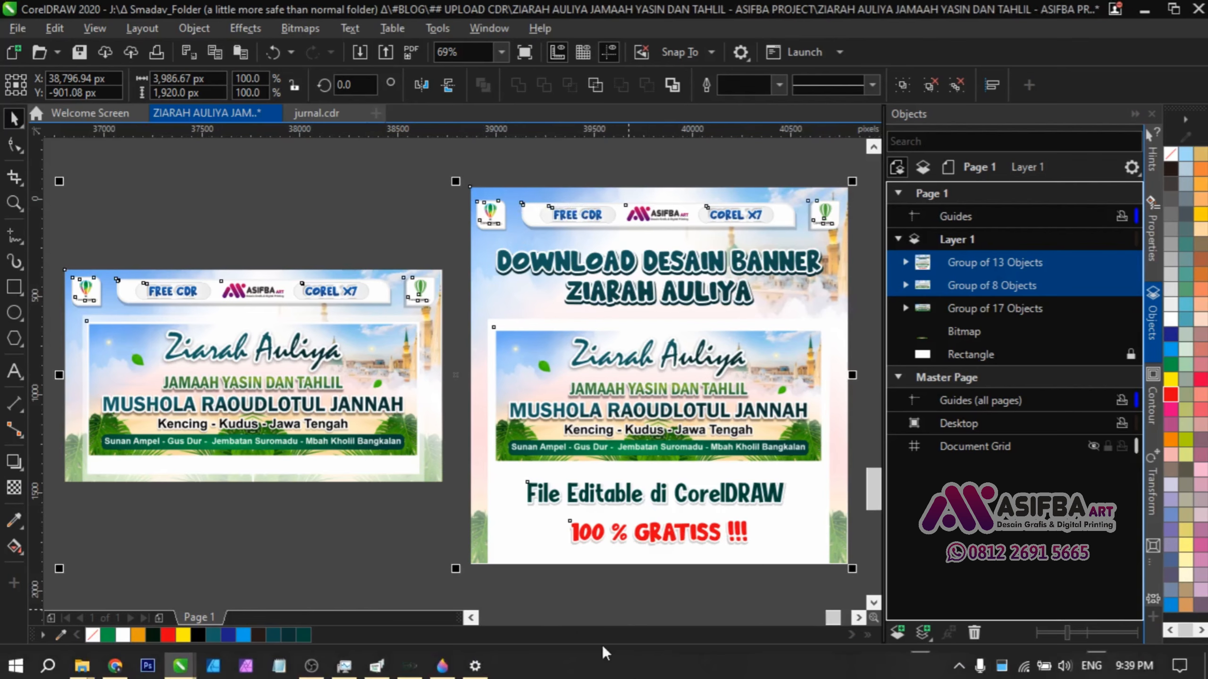